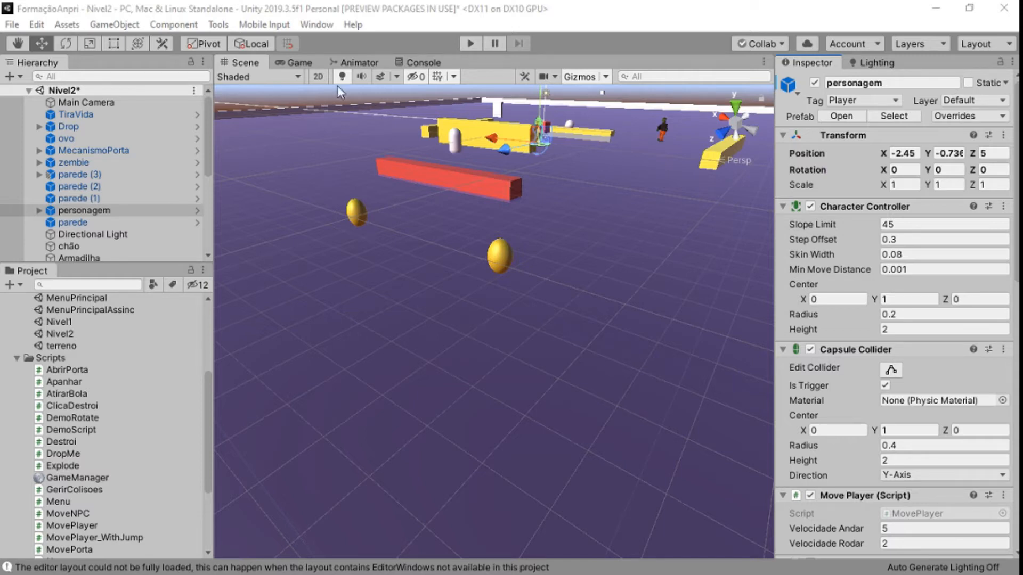
- Save the Nivel2 scene and collapse the Scripts and Scenes folders in the project assets
click(12, 25)
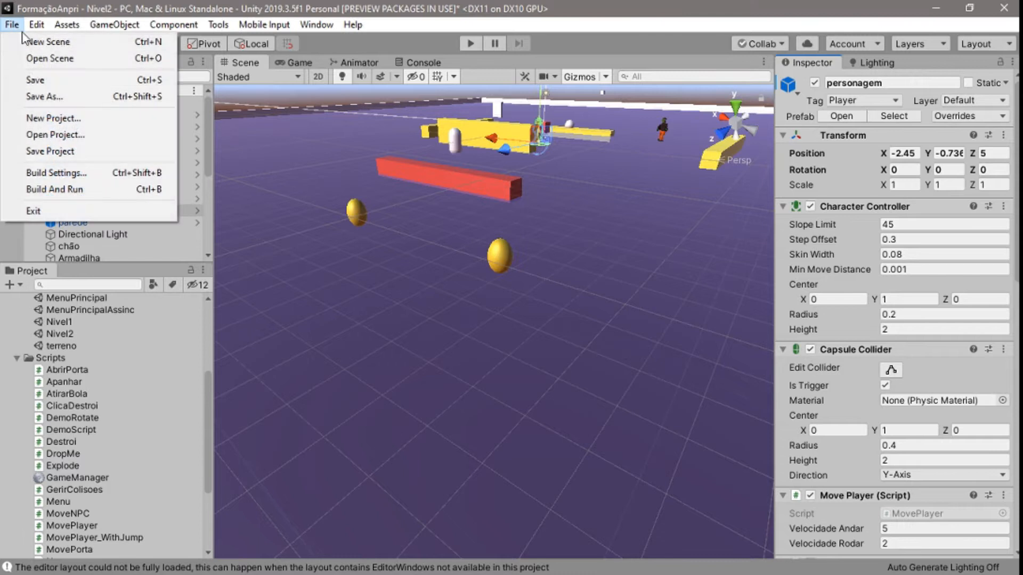
click(32, 77)
click(12, 24)
click(152, 273)
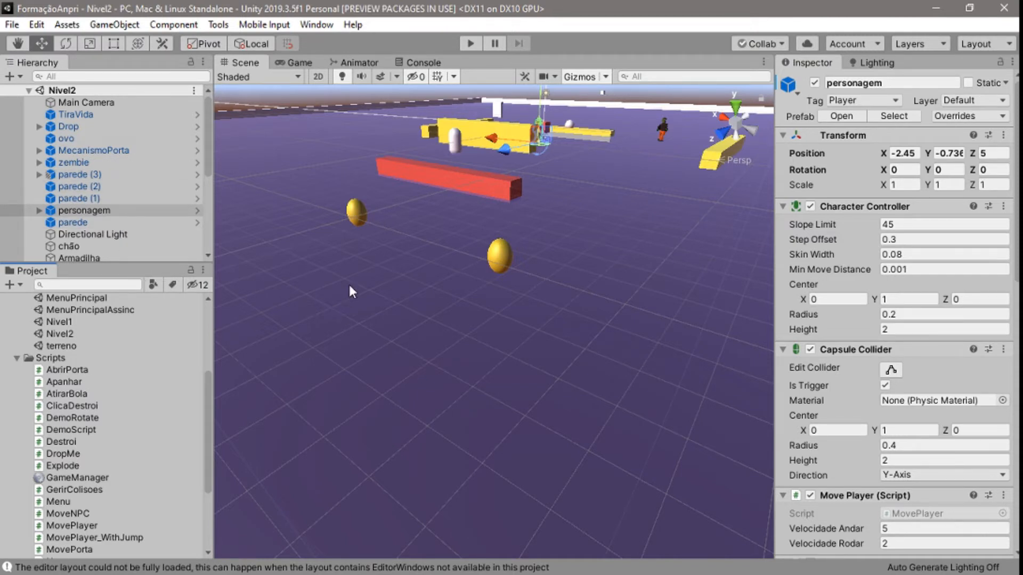
click(17, 358)
click(17, 377)
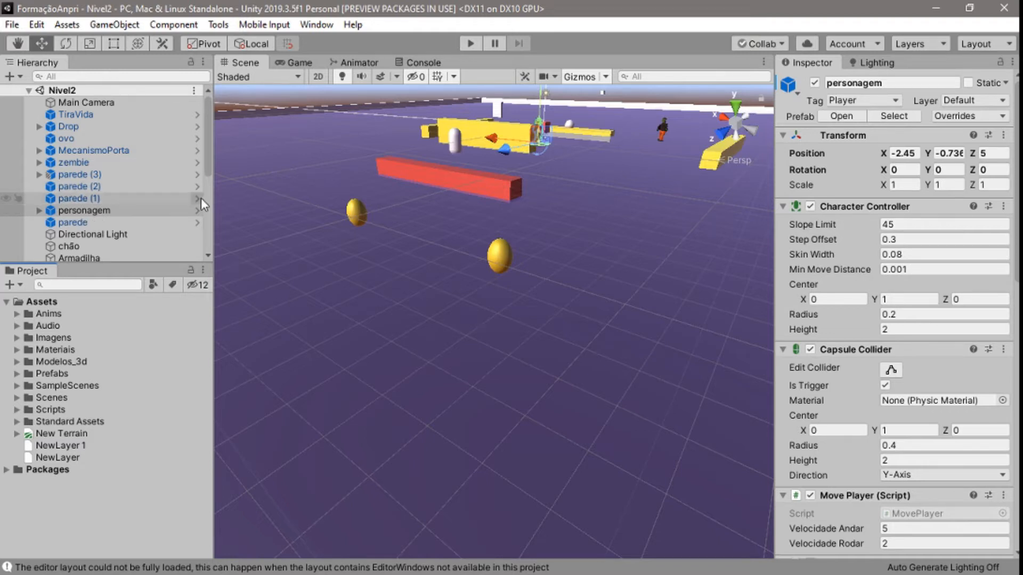
- Apply all overrides of the personagem instance to its prefab and check the contents of the Prefabs folder
click(1005, 118)
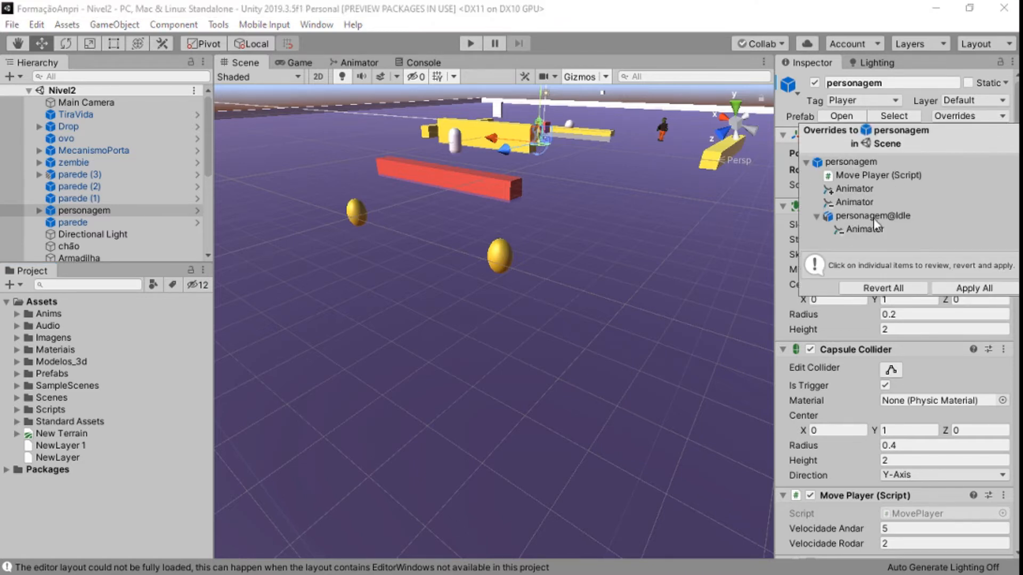
click(967, 288)
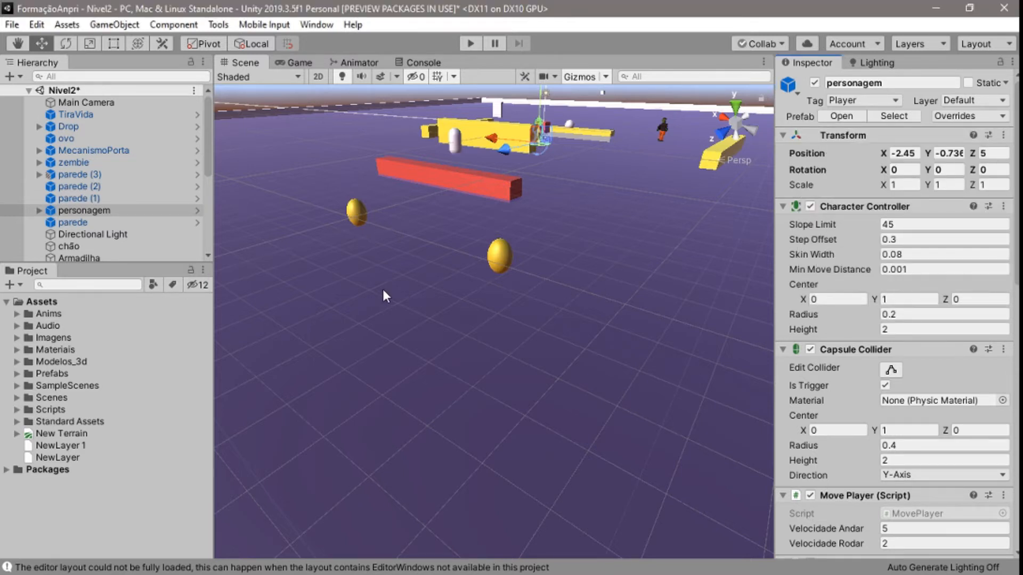
click(18, 374)
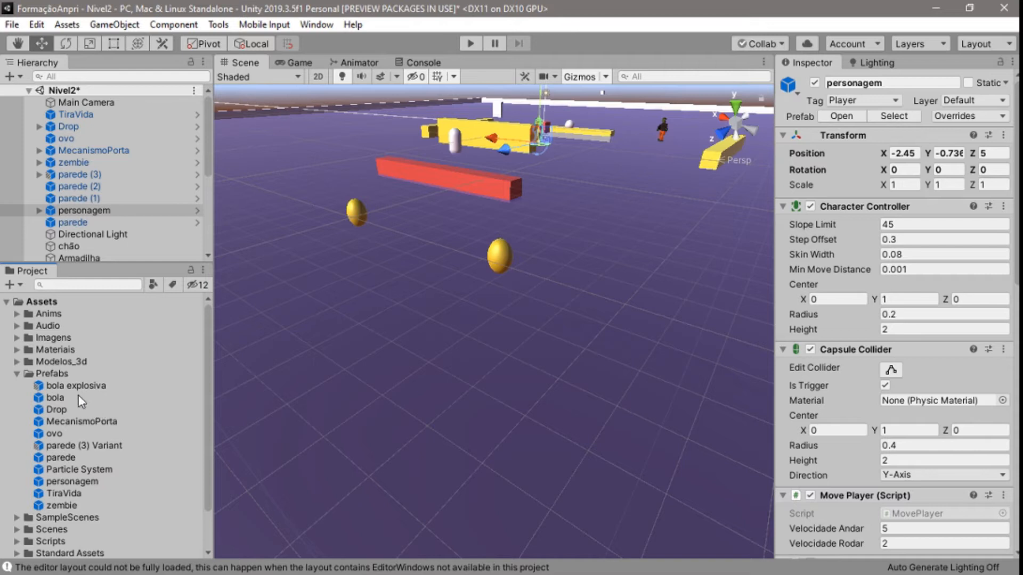
click(17, 374)
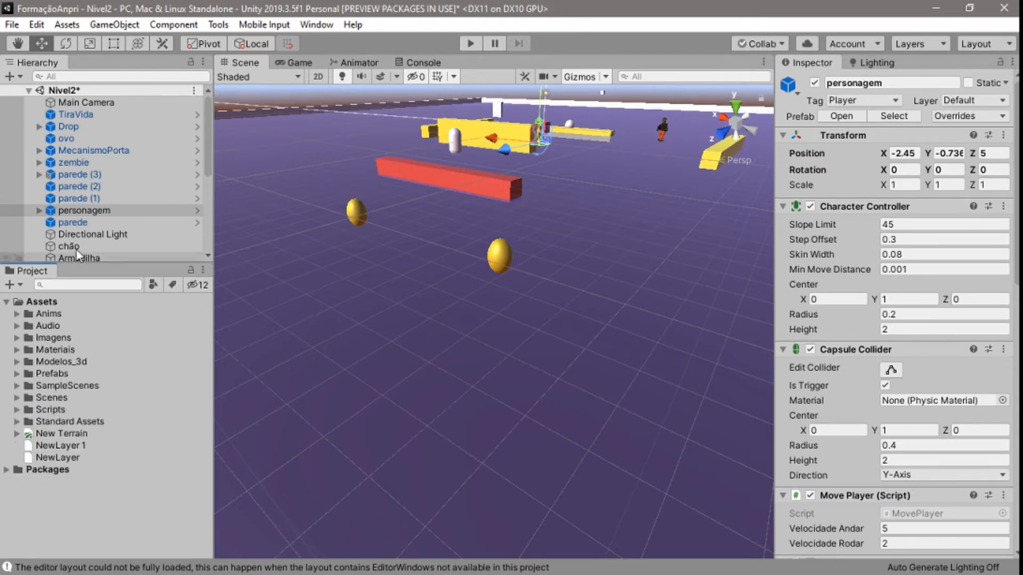
- Apply all overrides of the zembie instance to its prefab
click(75, 165)
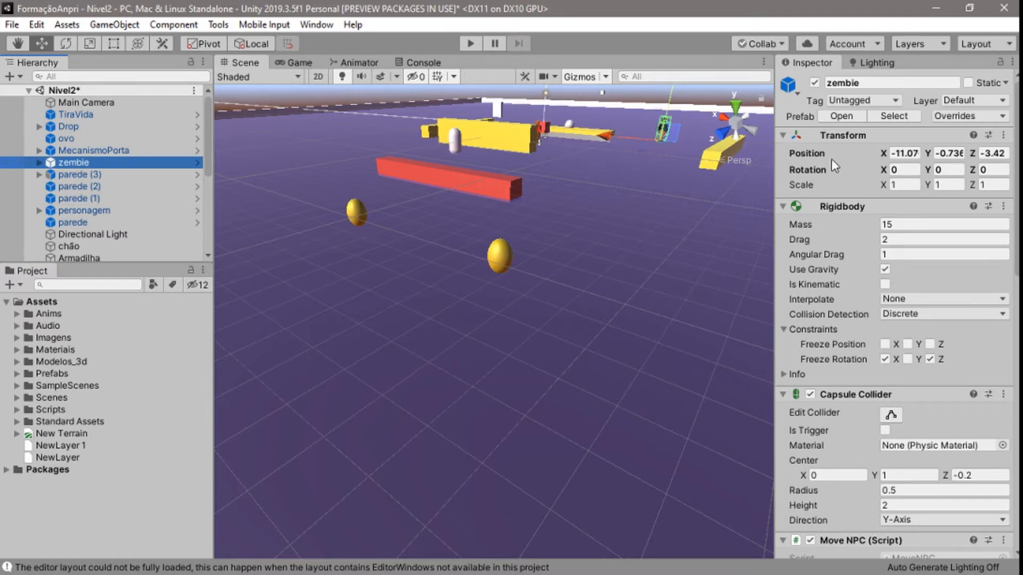
click(975, 118)
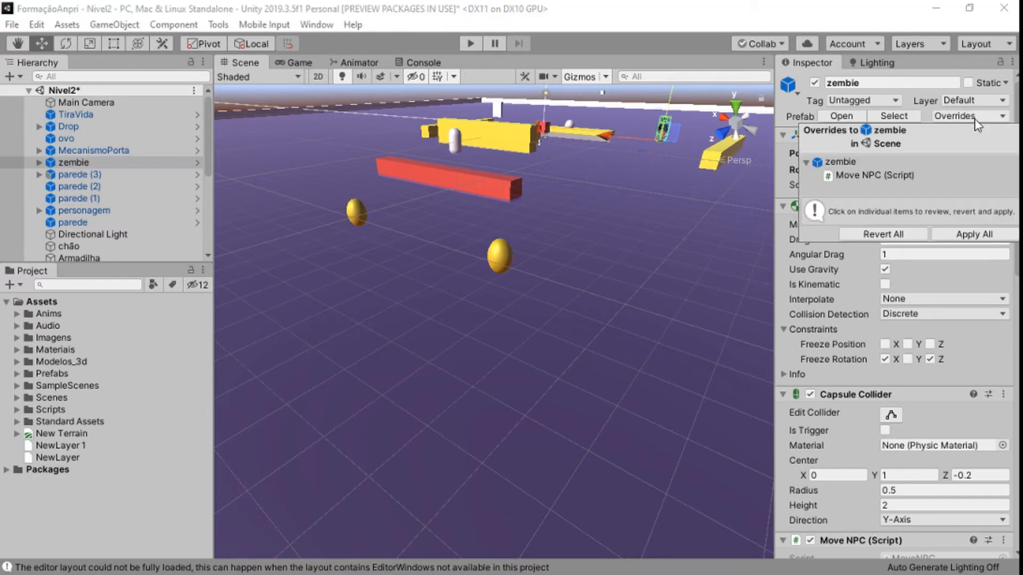
click(956, 233)
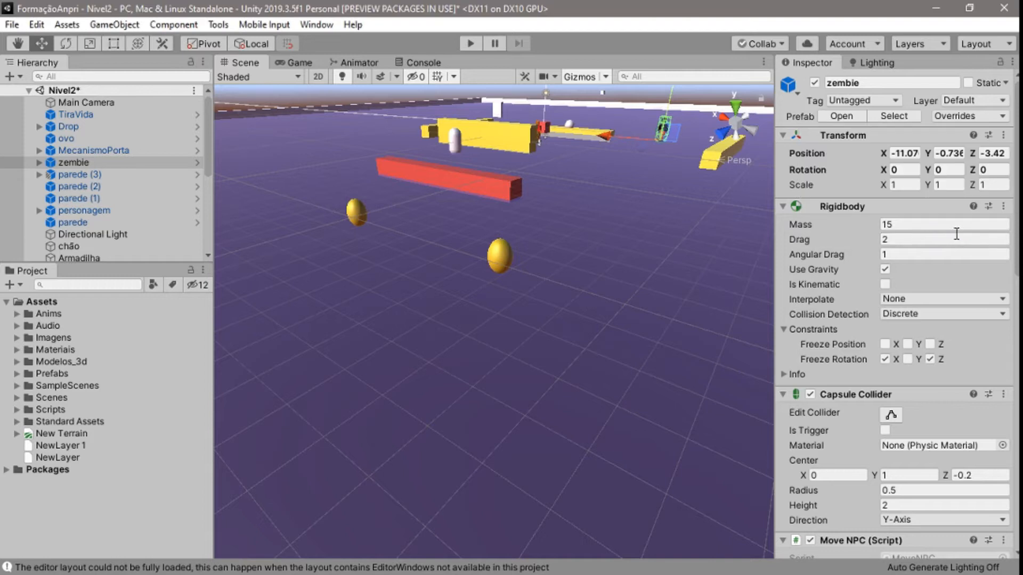
- Check the ovo instance for prefab overrides
click(84, 137)
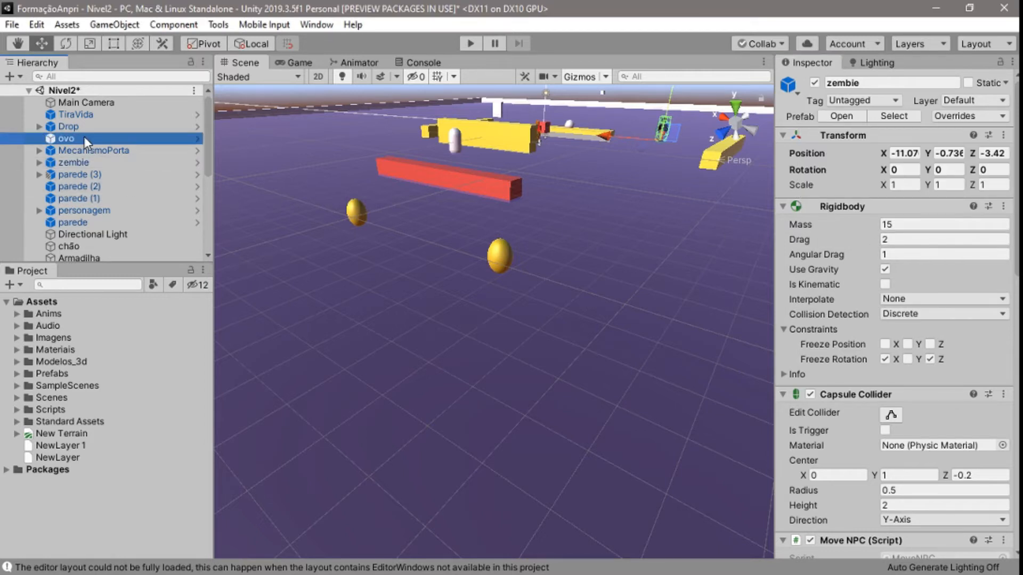
click(953, 115)
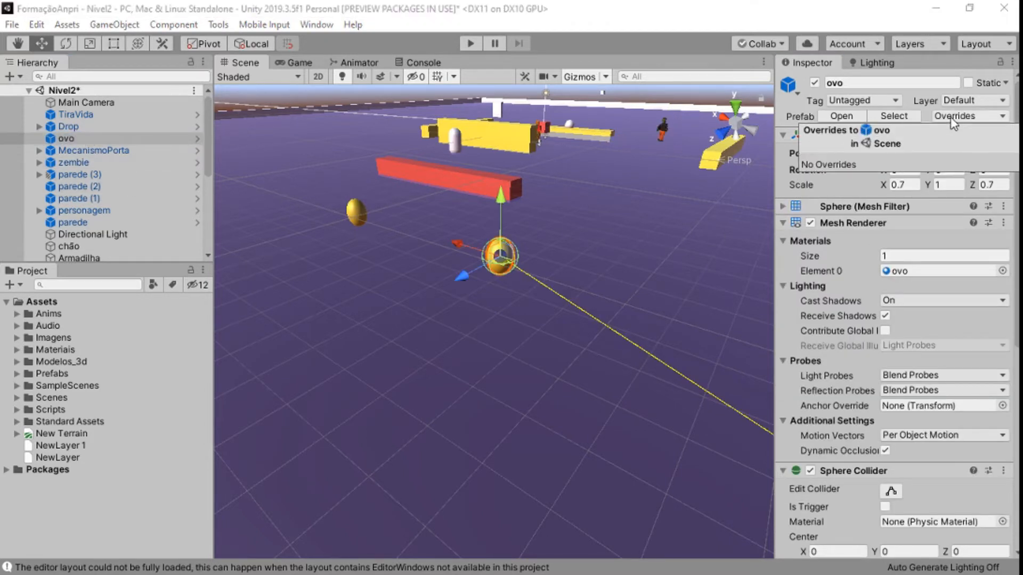
click(84, 118)
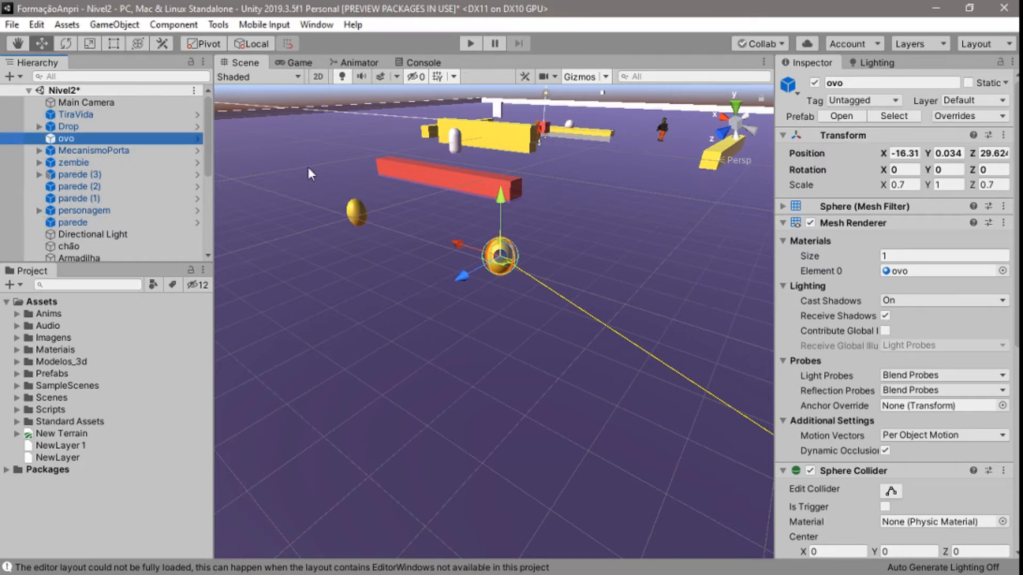
- Create a new scene and frame its Main Camera in the scene view
click(11, 24)
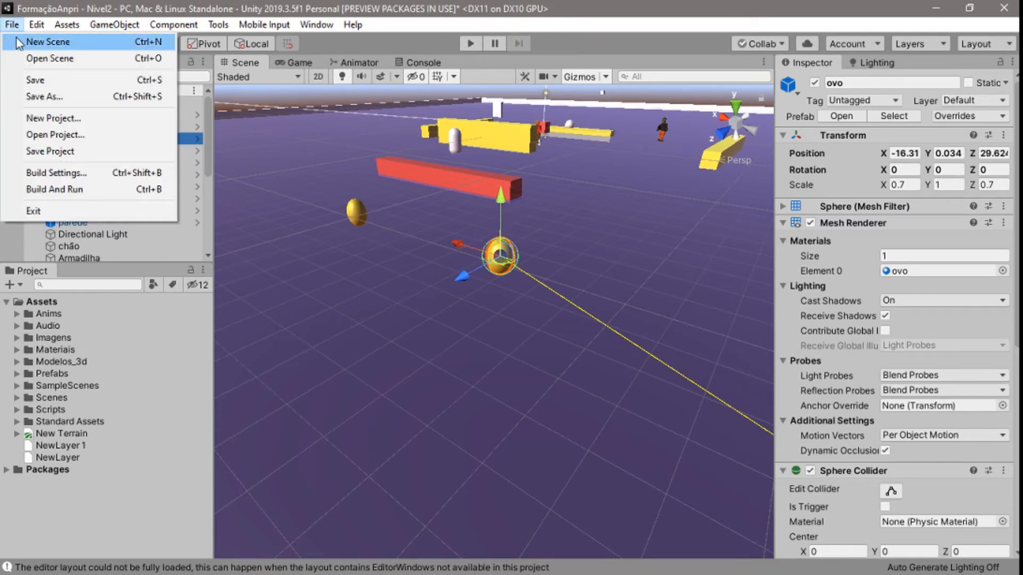
click(24, 41)
click(486, 325)
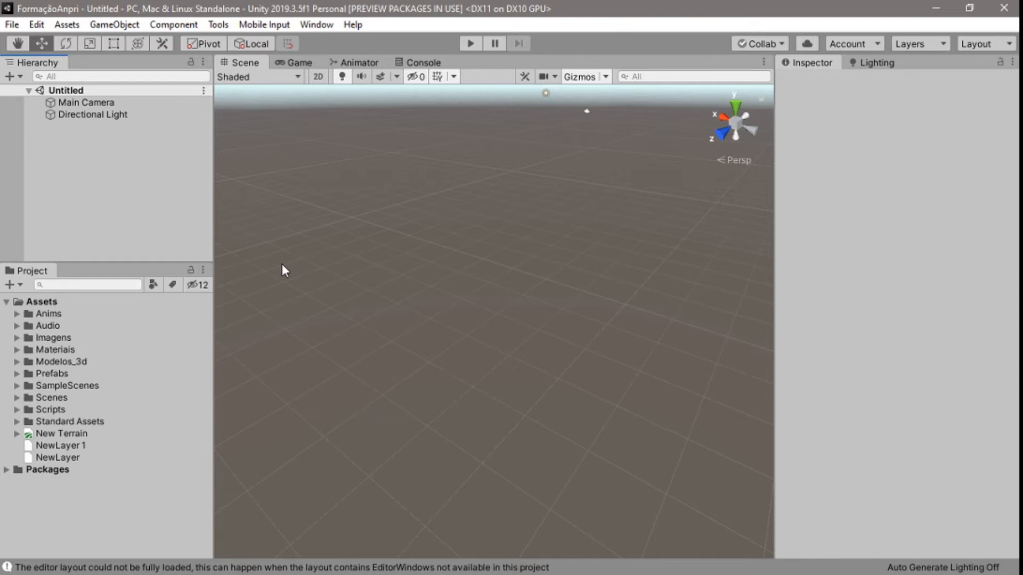
double_click(81, 105)
right_drag(663, 277, 539, 286)
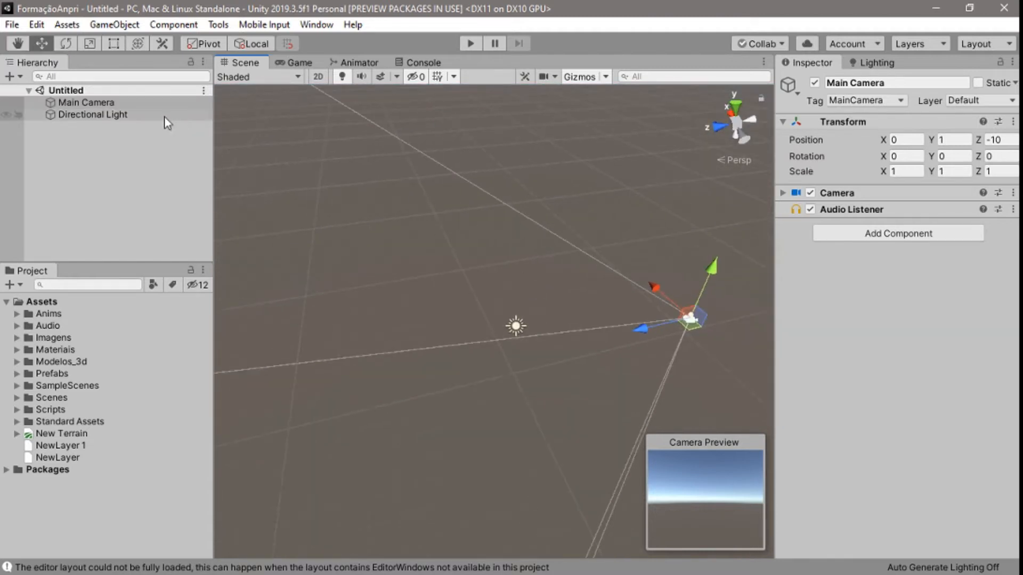
- Assign the Directional Light as the Sun Source in the scene's environment lighting
click(157, 116)
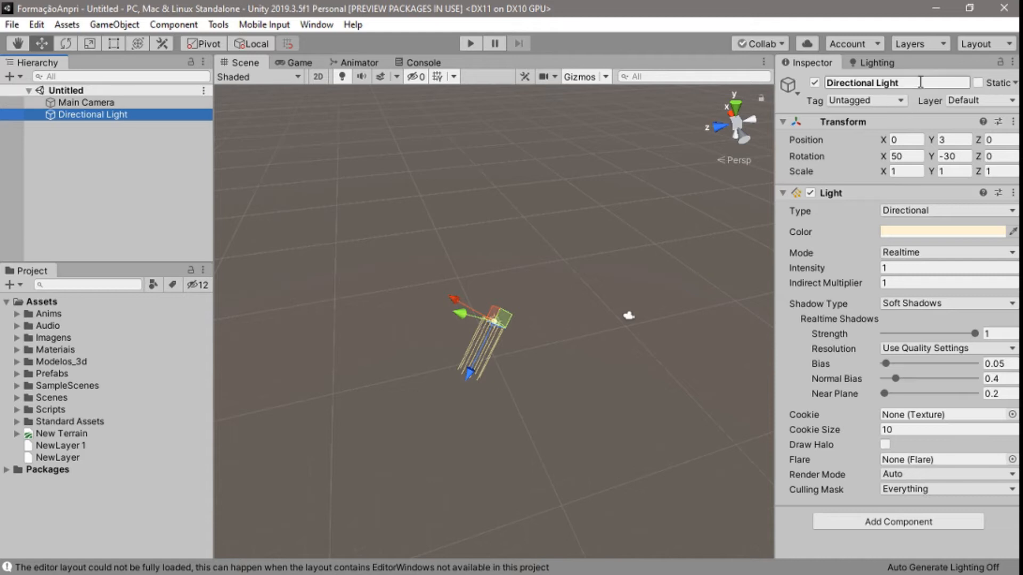
click(878, 63)
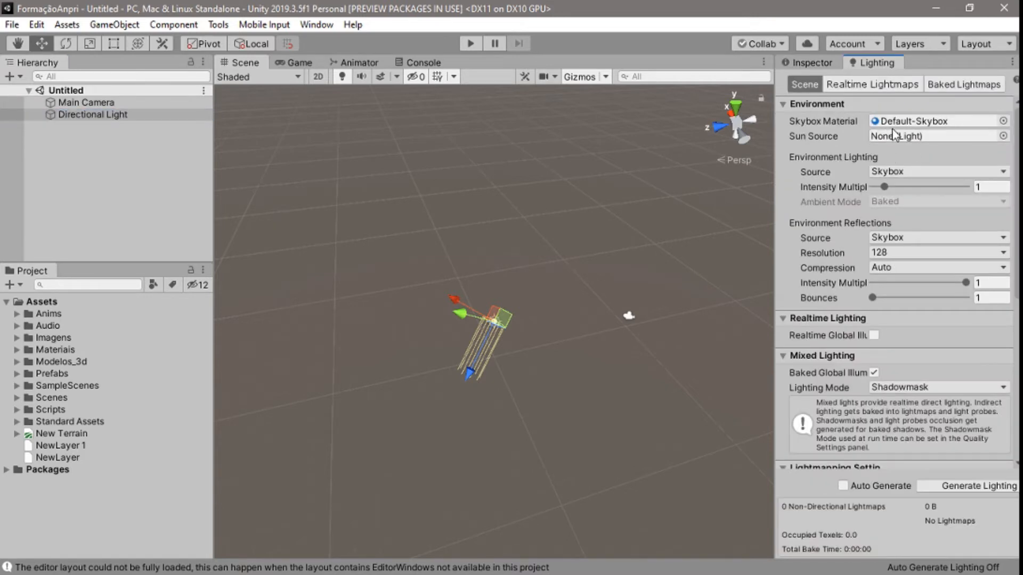
drag(128, 117, 894, 137)
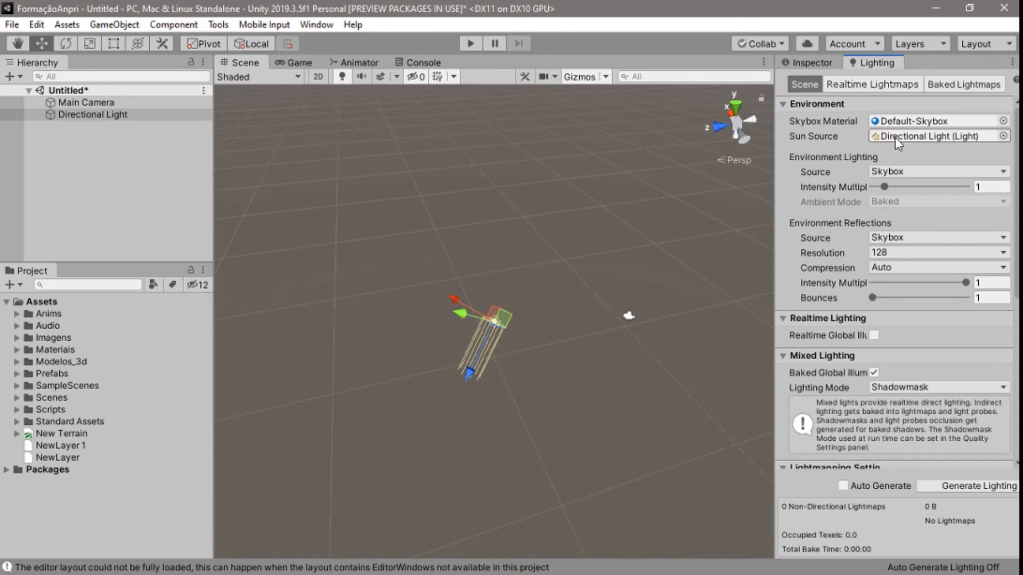
click(812, 61)
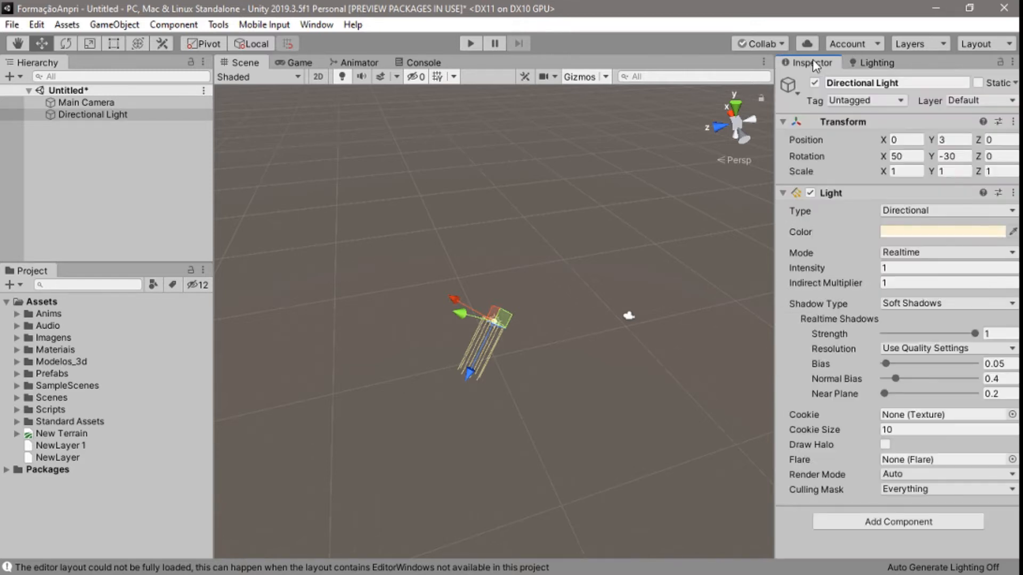
- Add a Terrain 3D object to the new scene
click(21, 77)
mouse_move(93, 131)
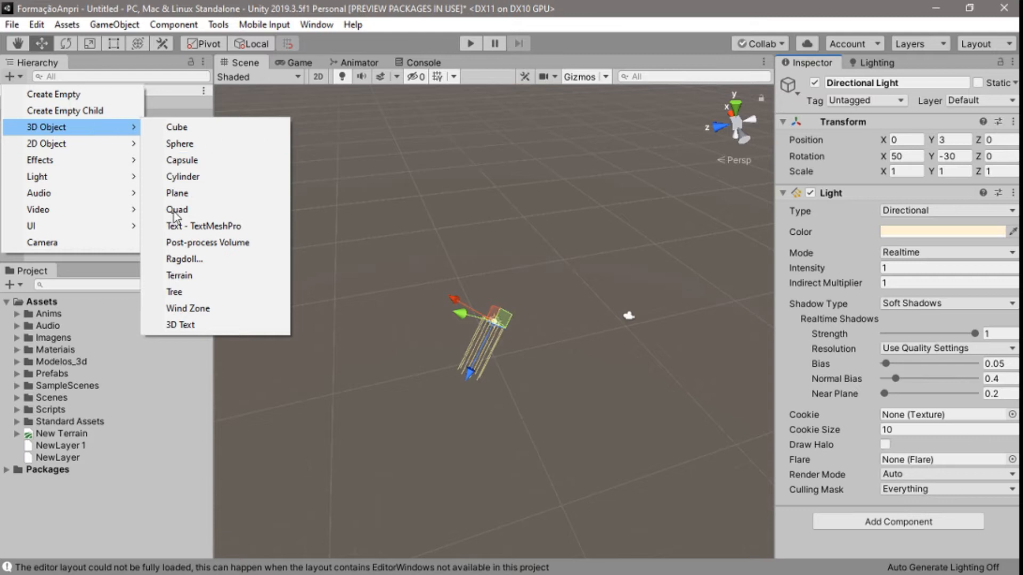
click(202, 277)
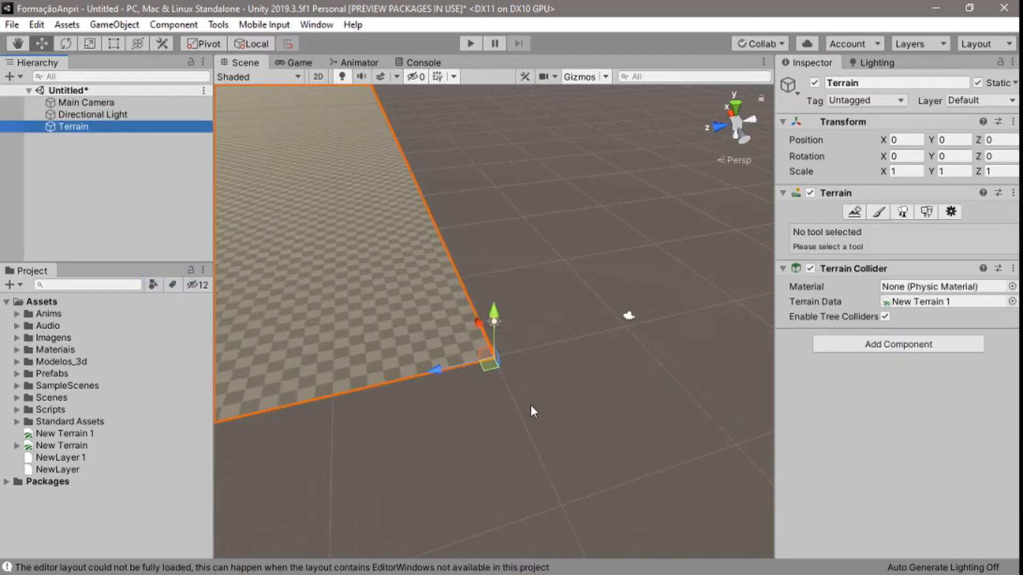
right_drag(629, 392, 556, 396)
- Open the Terrain Settings and review the basic, tree and detail, wind, mesh resolution and texture resolution options
click(951, 213)
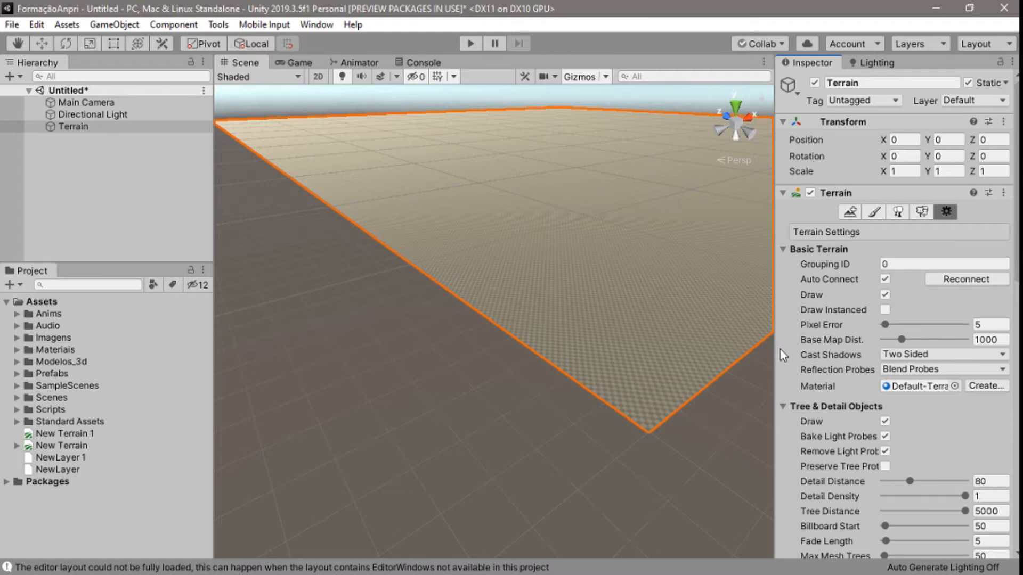
drag(771, 352, 762, 355)
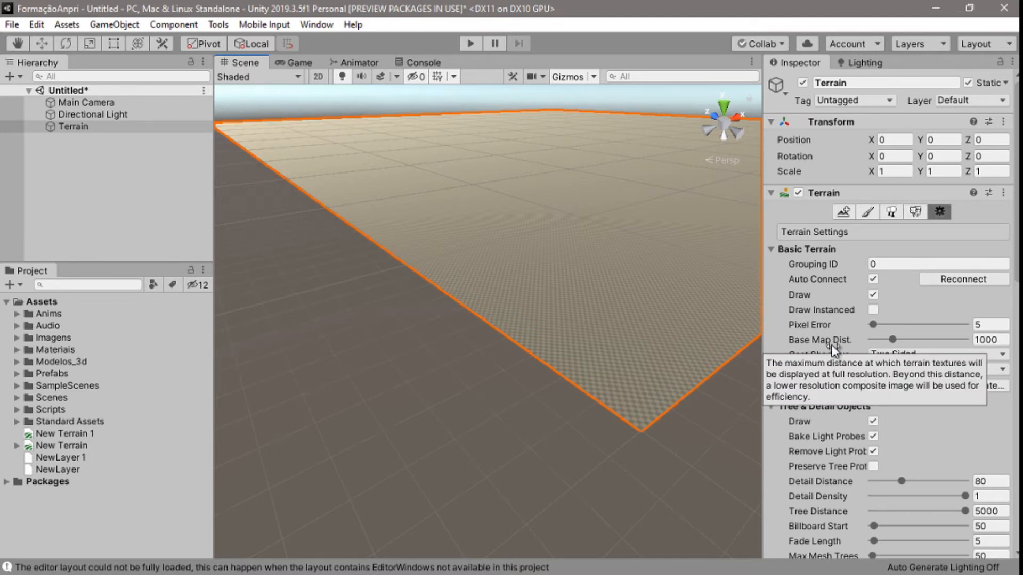
scroll(1004, 424, down, 8)
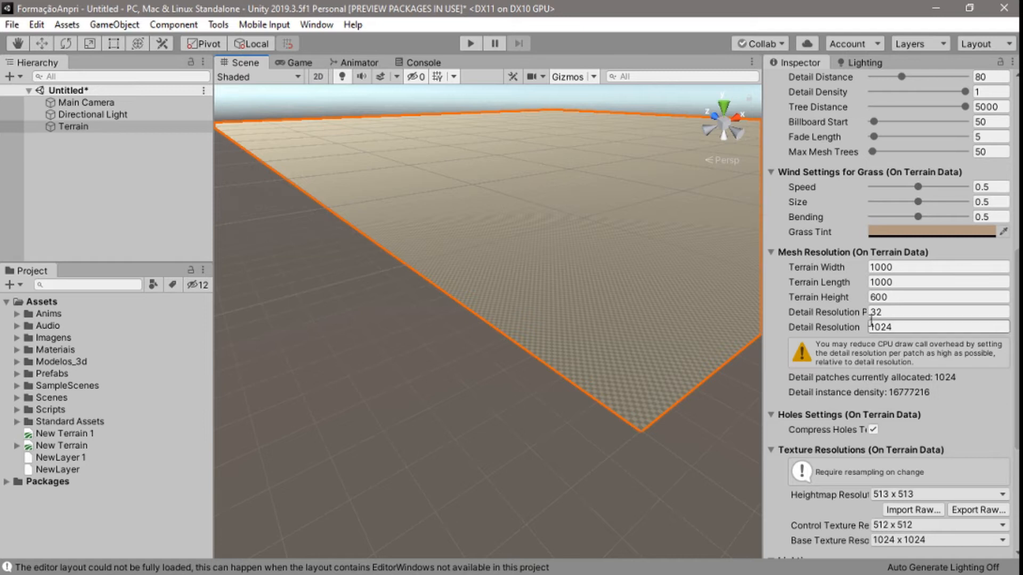
scroll(803, 336, down, 5)
scroll(849, 376, up, 12)
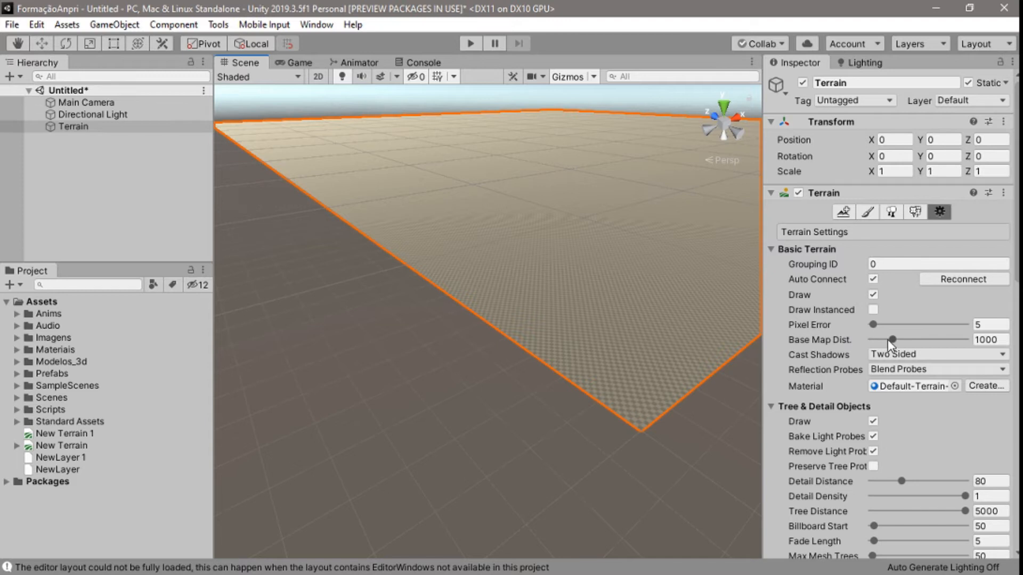
- Lower the terrain's Base Map Dist. to 617 and reset it to 1000
mouse_move(894, 340)
mouse_down()
mouse_move(877, 339)
mouse_move(890, 342)
mouse_up()
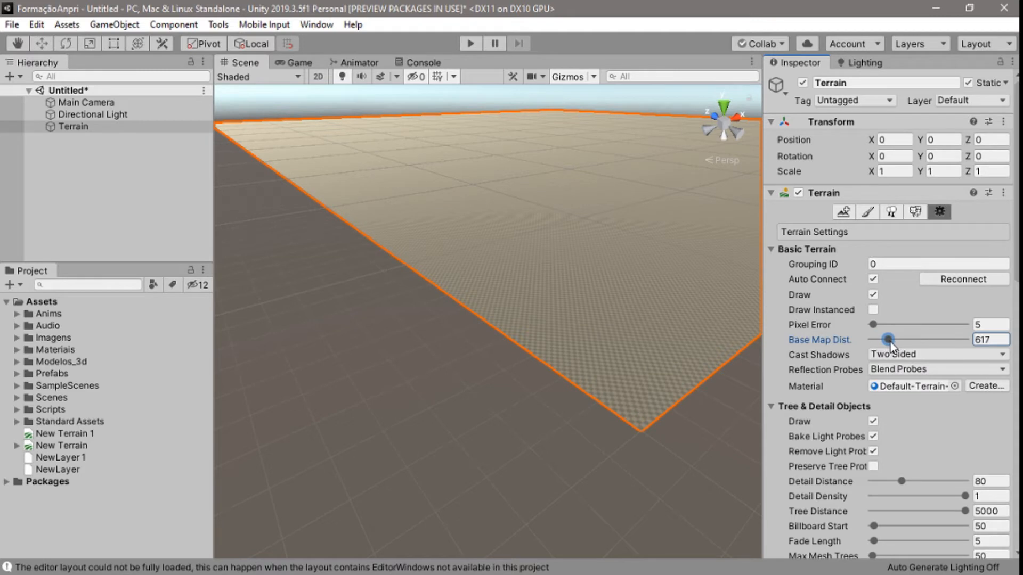
click(994, 340)
text(1000)
click(654, 276)
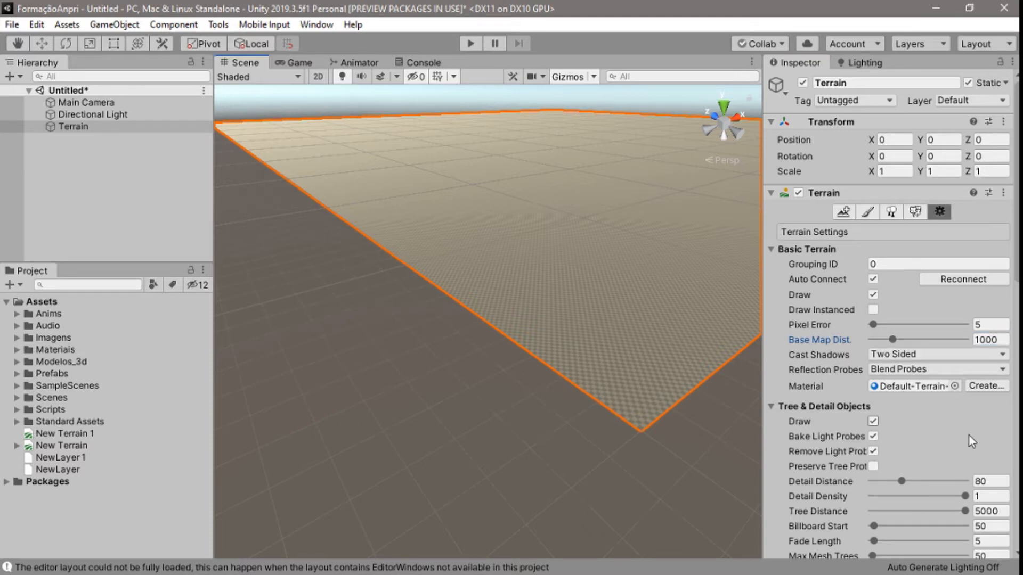
scroll(967, 434, down, 5)
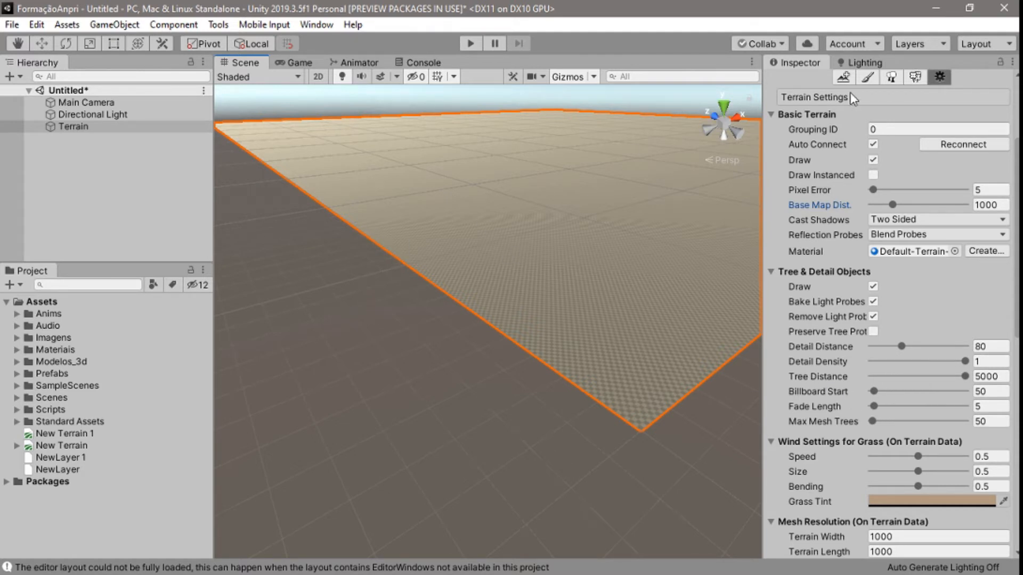
scroll(838, 176, up, 3)
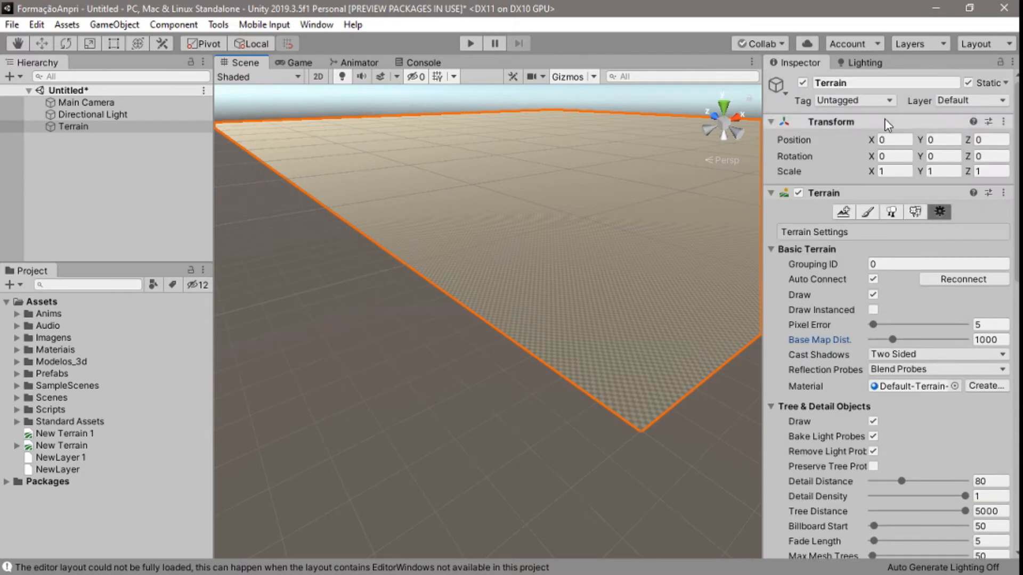
- Sculpt raised hills along the terrain's near edge with the Raise or Lower Terrain paint tool and its soft round brush
click(867, 216)
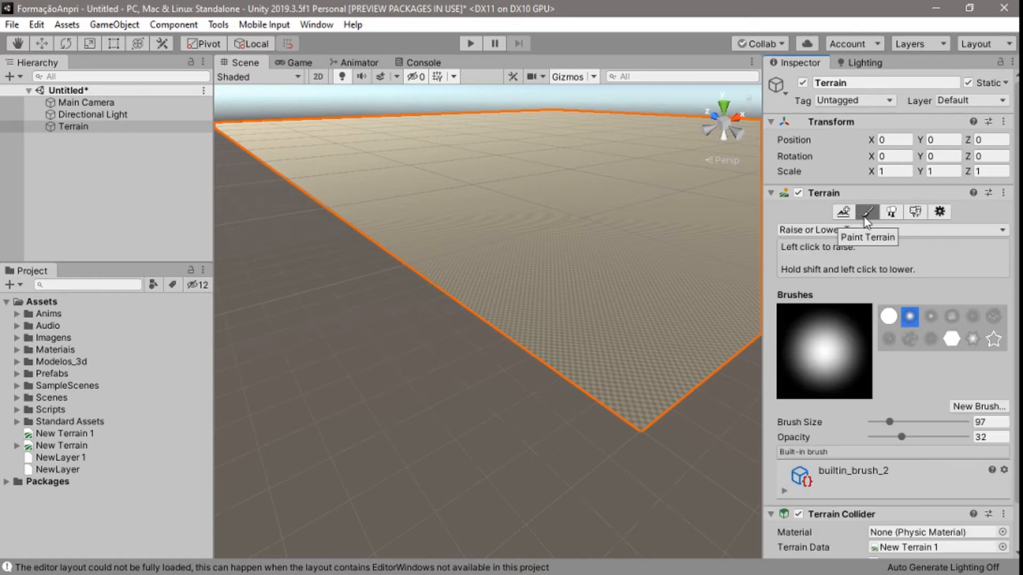
click(810, 233)
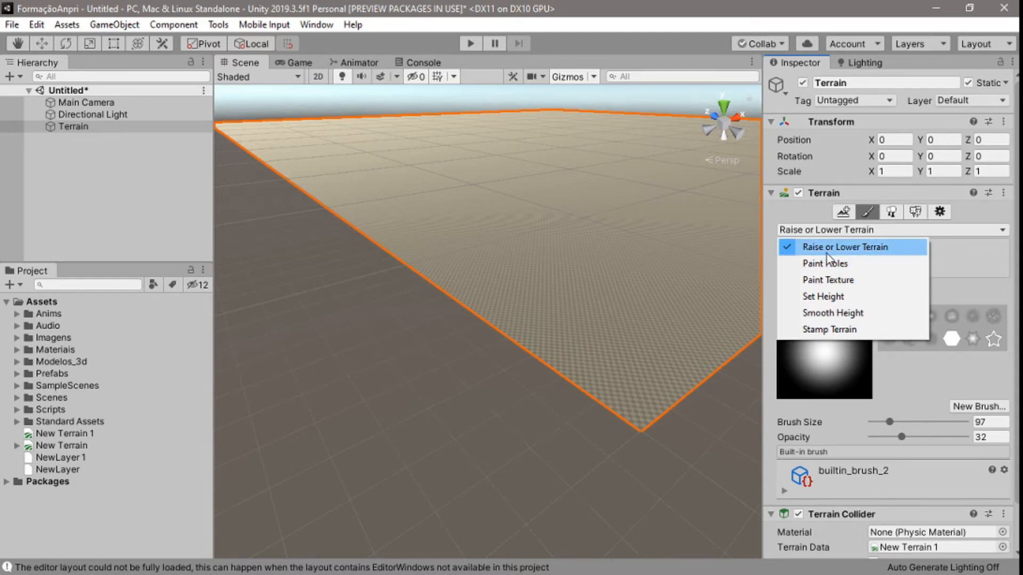
click(847, 249)
click(852, 230)
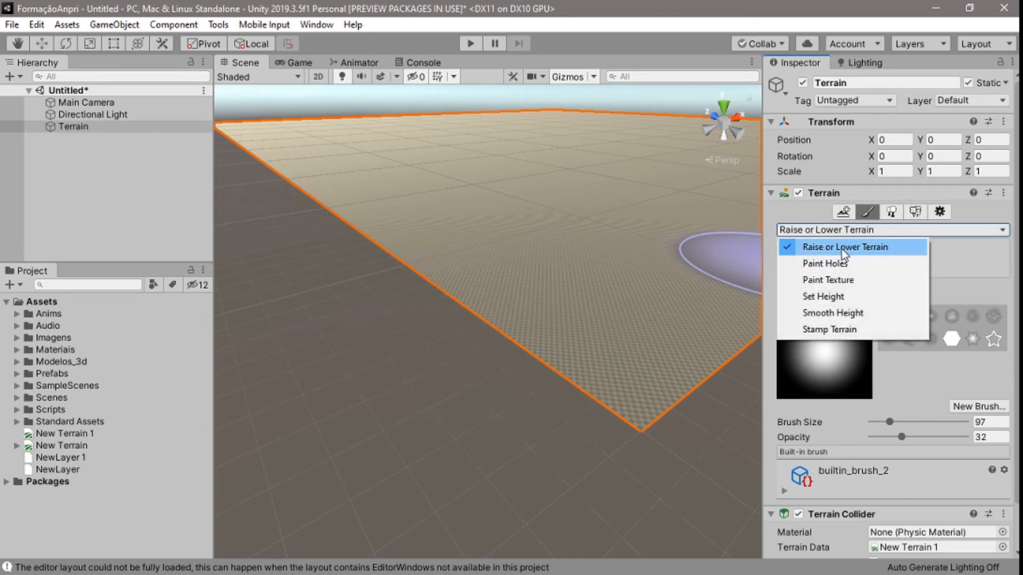
click(848, 248)
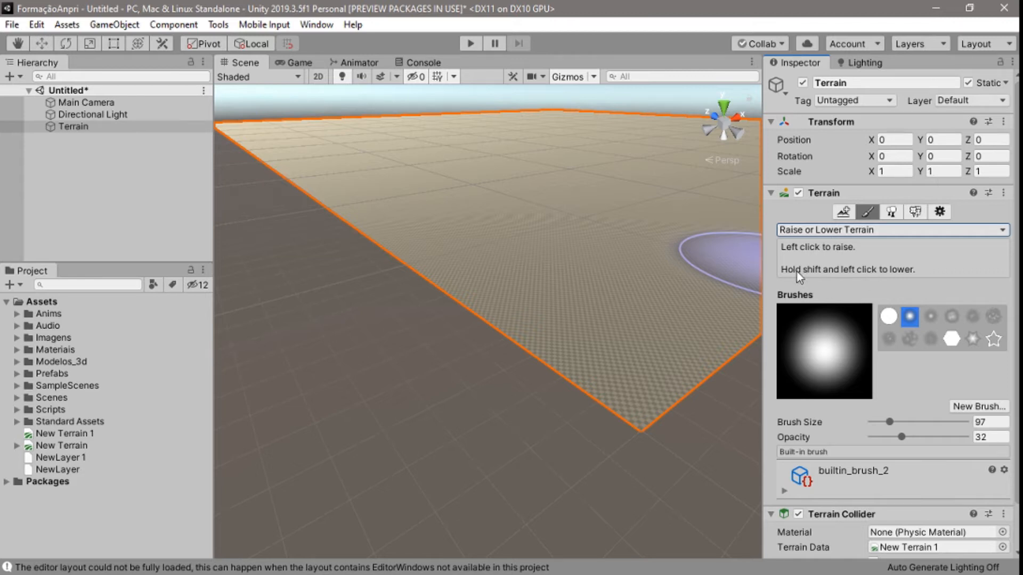
drag(378, 205, 513, 309)
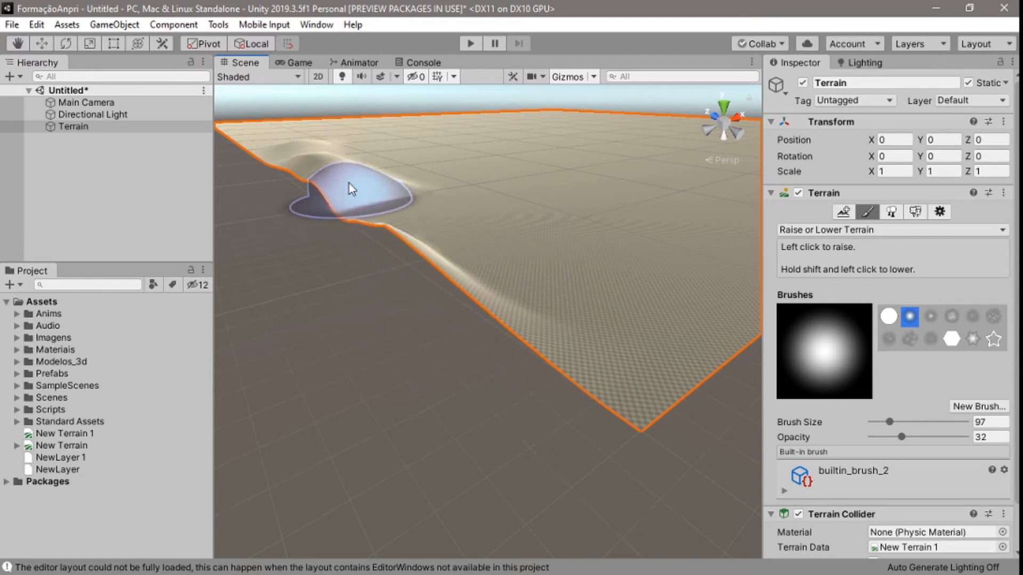
- Lower the hills along the terrain's near edge back to flat and sculpt new raised hills there with the soft round brush
mouse_move(291, 148)
shift+mouse_down()
mouse_move(449, 247)
mouse_move(564, 373)
mouse_move(448, 309)
mouse_move(437, 254)
mouse_move(408, 250)
mouse_move(312, 149)
shift+mouse_up()
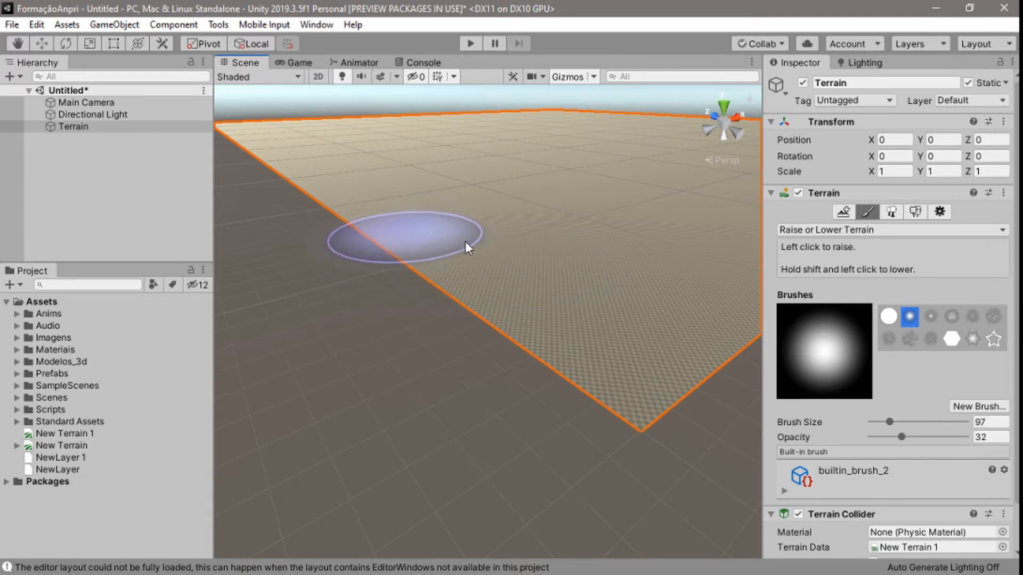
scroll(530, 240, down, 1)
middle_drag(632, 191, 513, 294)
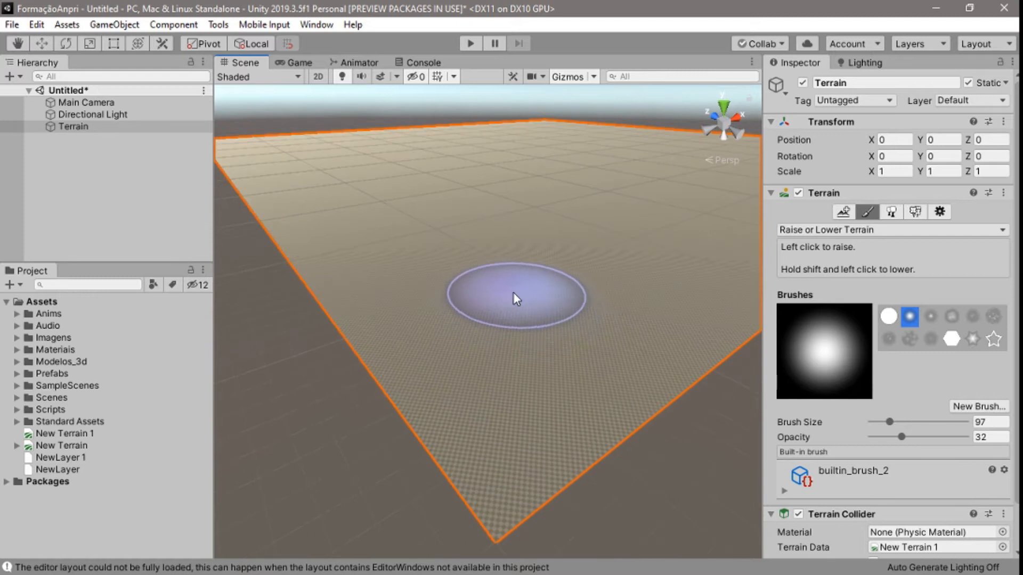
scroll(509, 286, down, 3)
scroll(509, 286, down, 1)
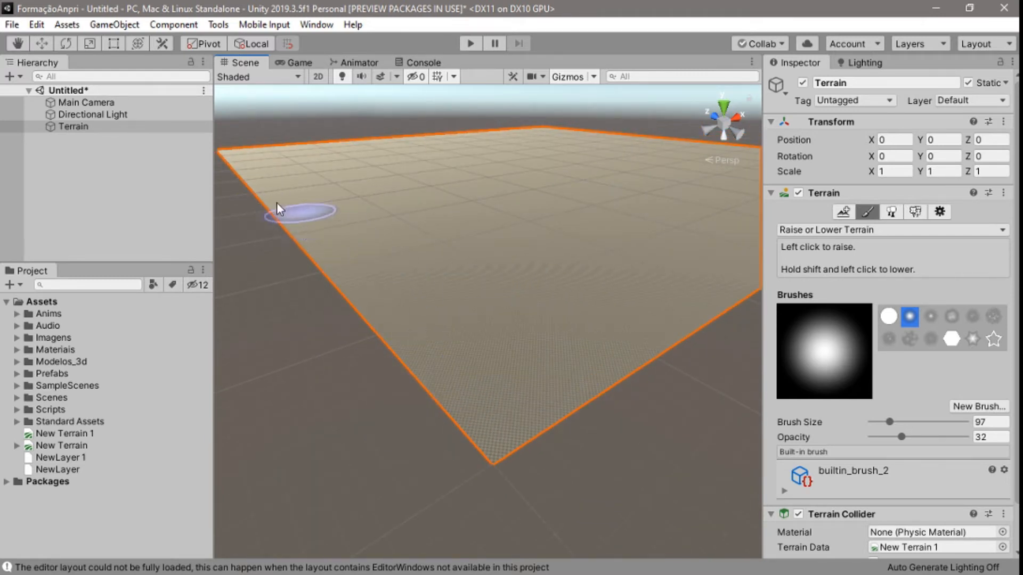
mouse_move(274, 202)
mouse_down()
mouse_move(338, 273)
mouse_move(405, 293)
mouse_up()
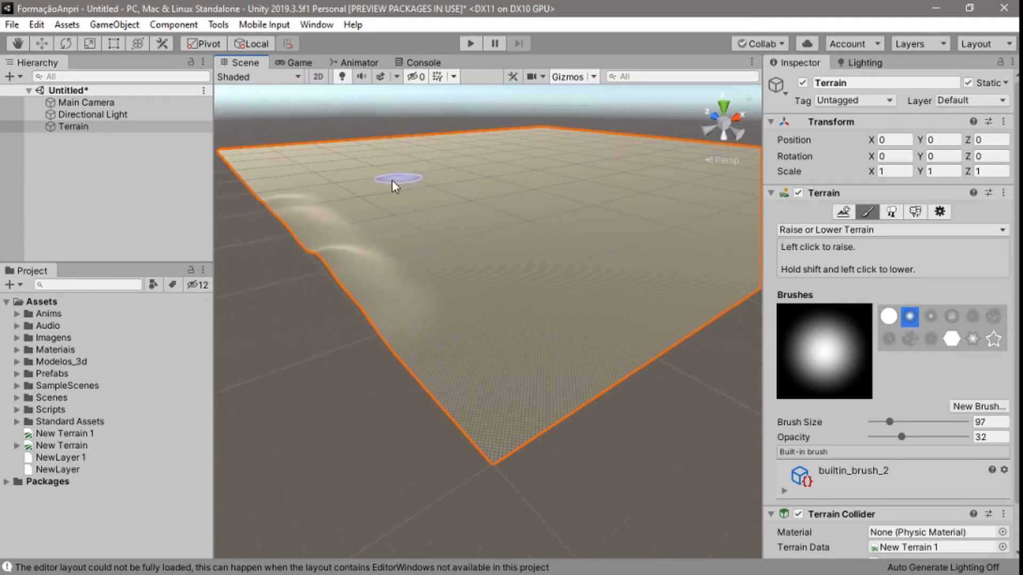
mouse_move(390, 212)
mouse_down()
mouse_move(426, 240)
mouse_move(450, 283)
mouse_move(373, 246)
mouse_move(317, 196)
mouse_up()
drag(345, 289, 355, 294)
key(ctrl+z)
key(ctrl+z)
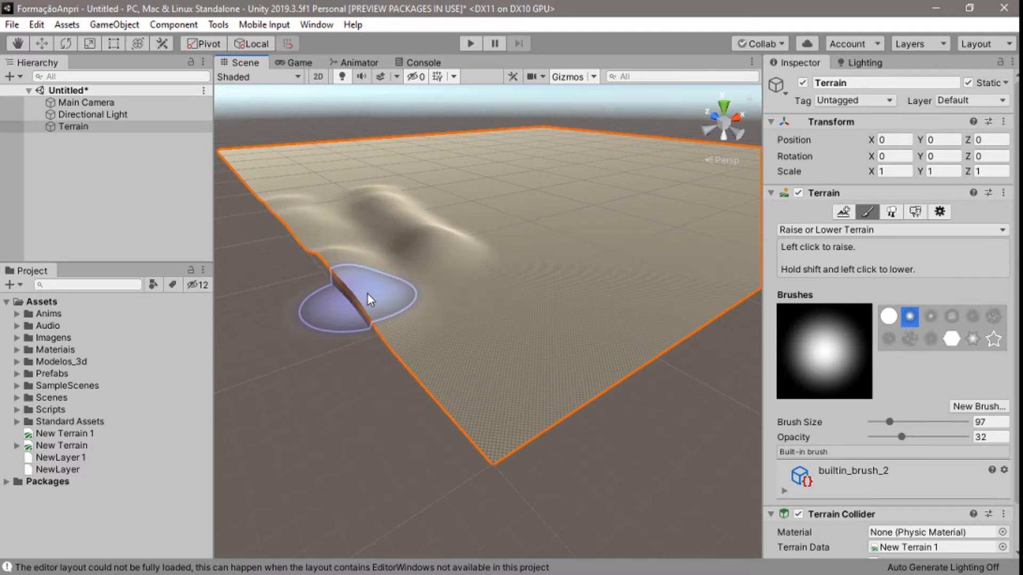
- Flatten the whole terrain to a height of 50 with the Set Height tool's Flatten All
click(851, 230)
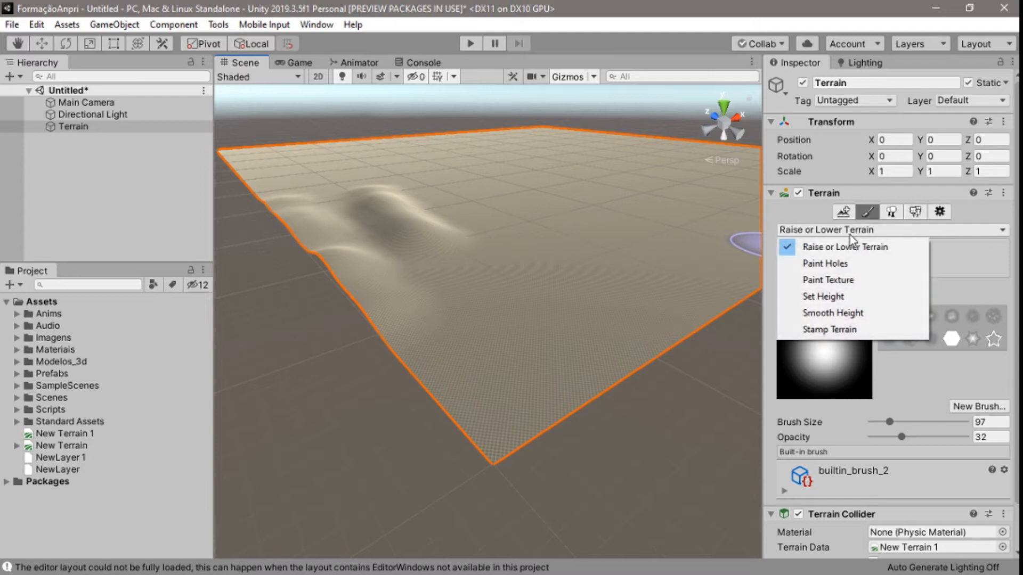
click(832, 297)
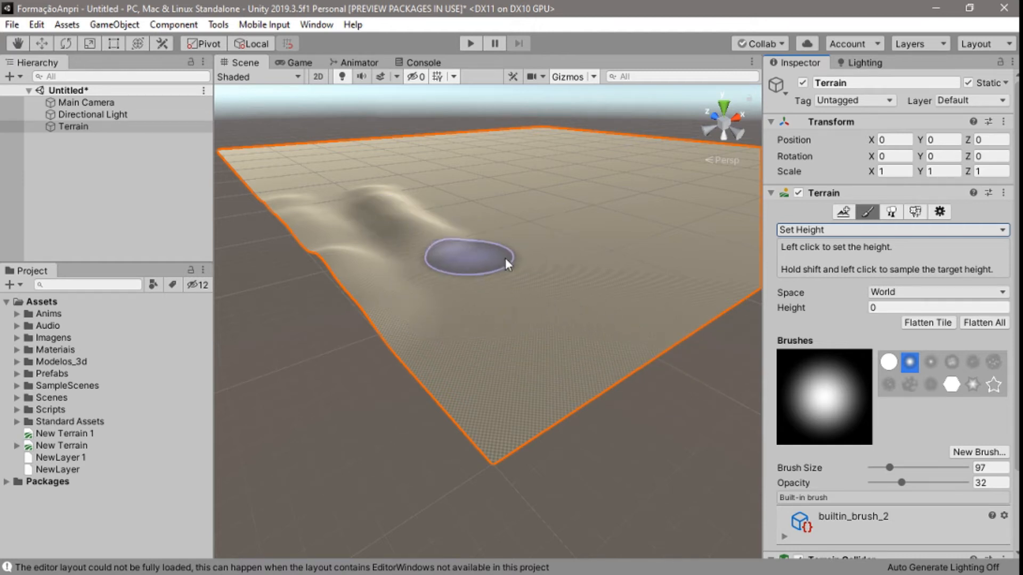
click(879, 308)
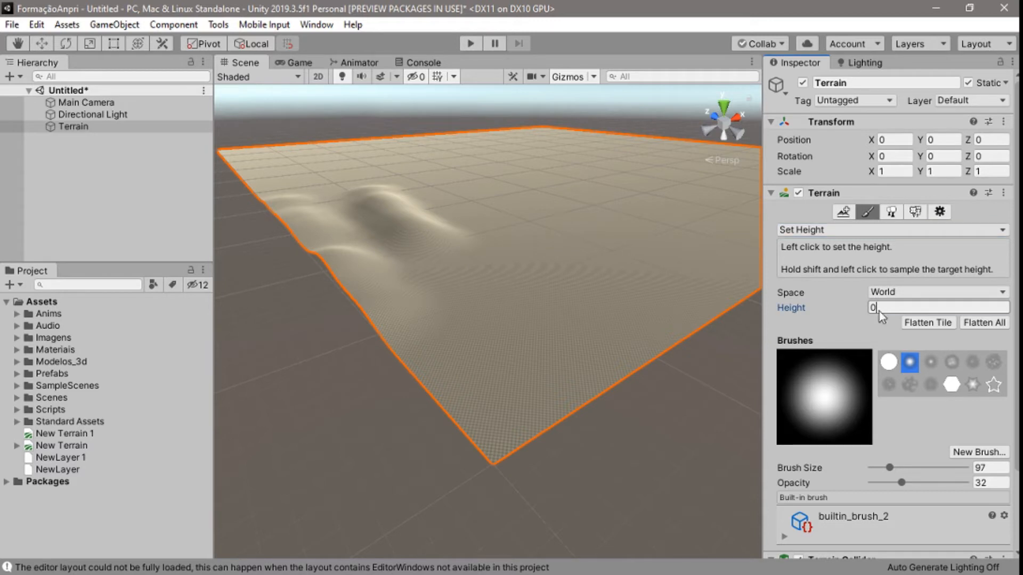
text(50)
click(987, 325)
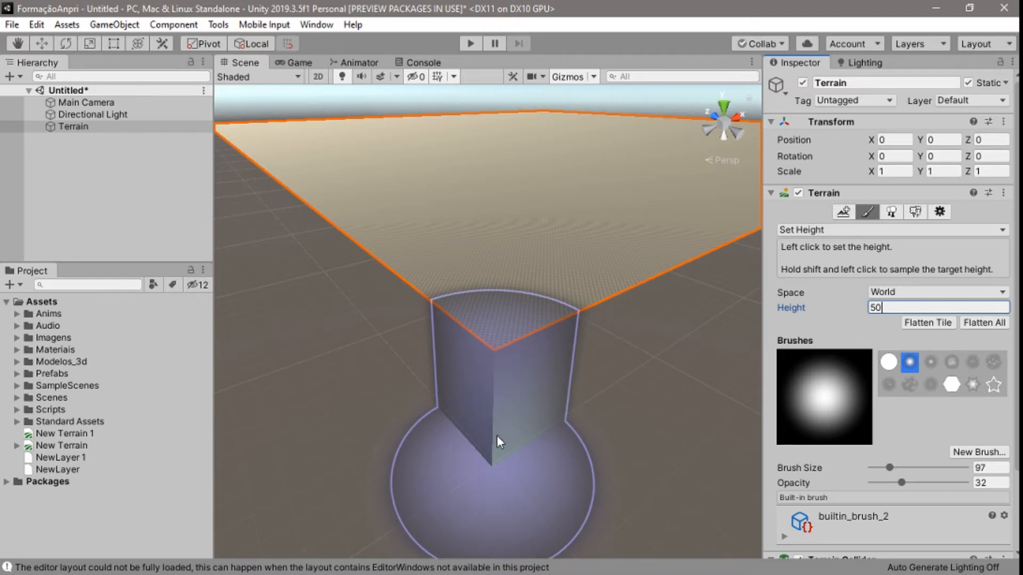
- Carve a long valley into the terrain with the Raise or Lower Terrain tool and raise a ridge of hills beside it
click(862, 231)
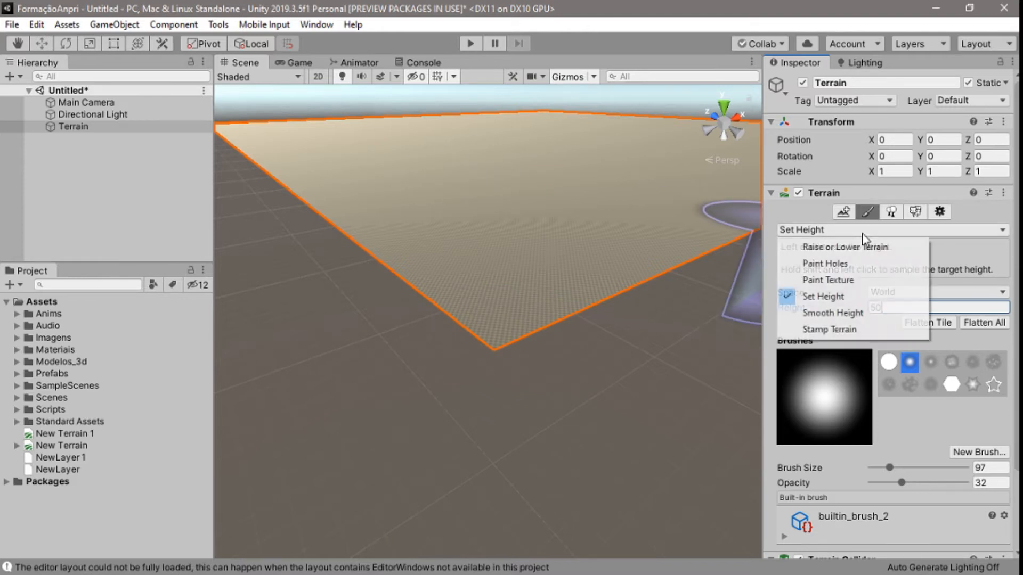
click(863, 247)
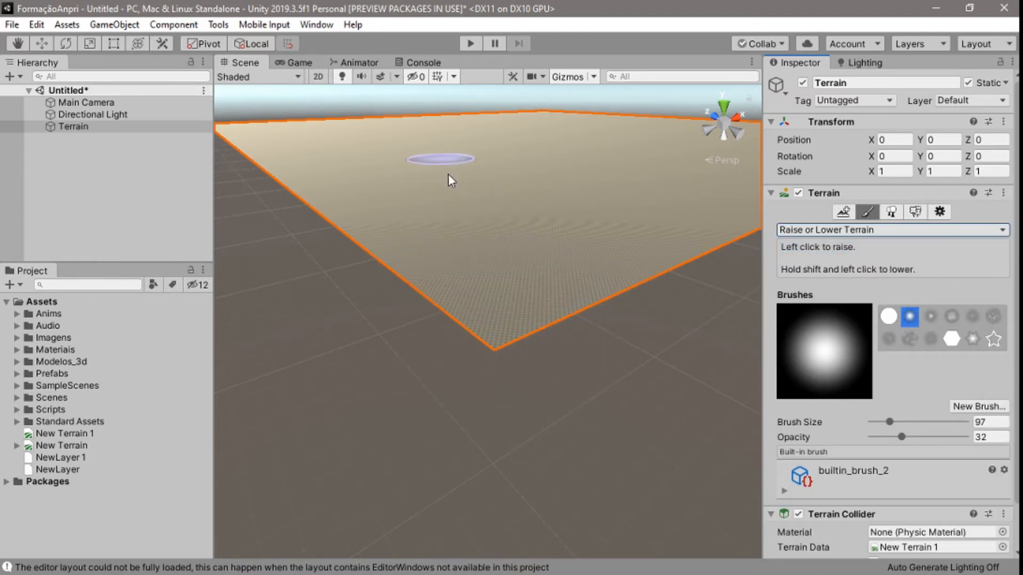
mouse_move(465, 189)
shift+mouse_down()
mouse_move(452, 192)
mouse_move(520, 235)
mouse_move(406, 161)
shift+mouse_up()
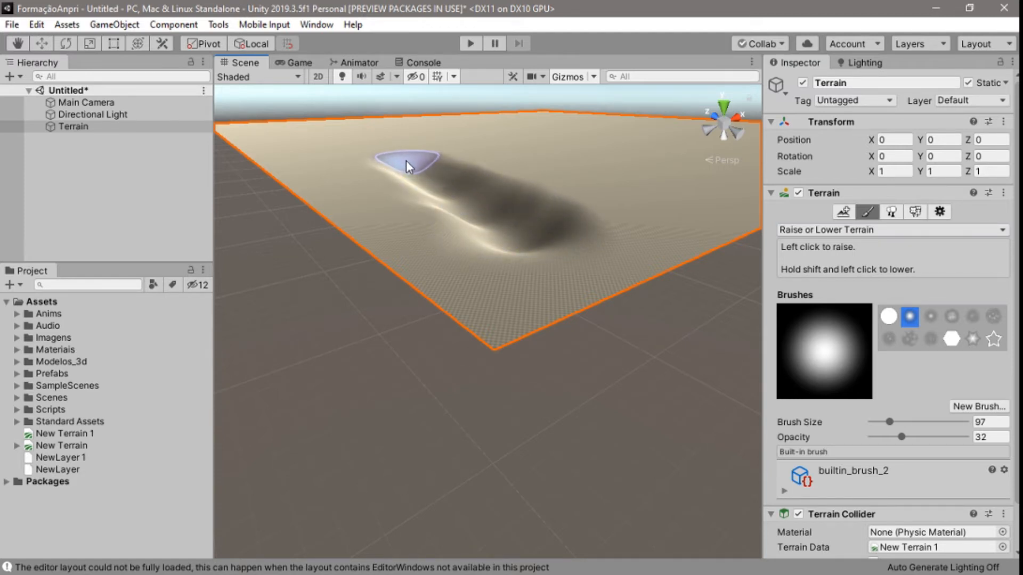
middle_drag(542, 155, 524, 299)
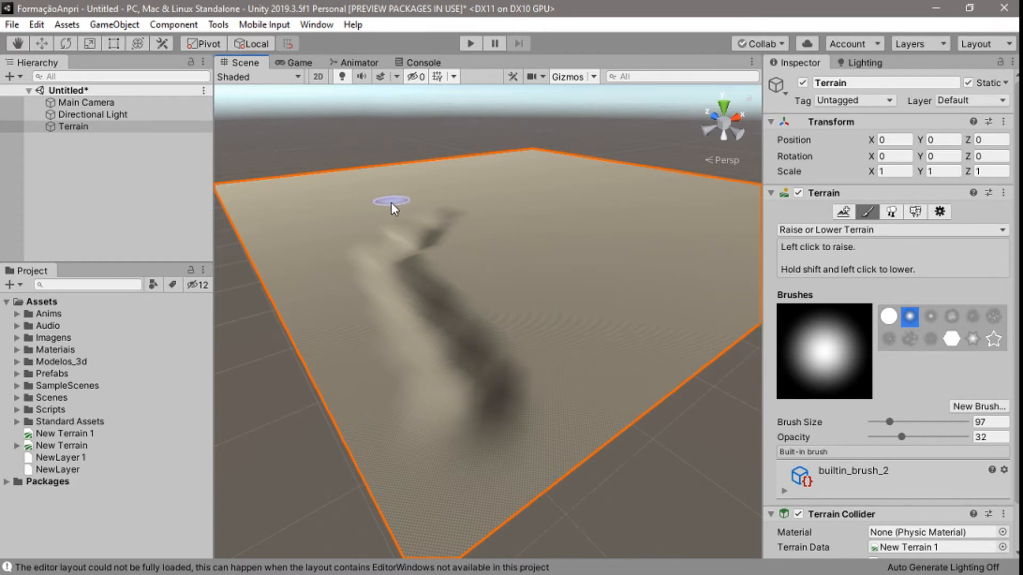
mouse_move(350, 277)
mouse_down()
mouse_move(379, 388)
mouse_move(353, 310)
mouse_up()
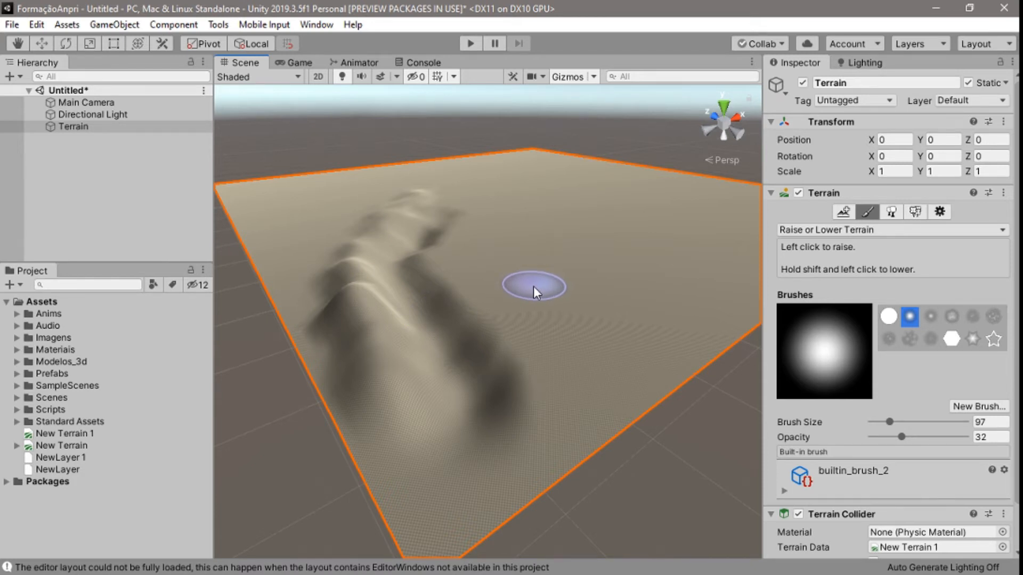
- Switch the terrain's paint tool to Paint Texture
click(843, 232)
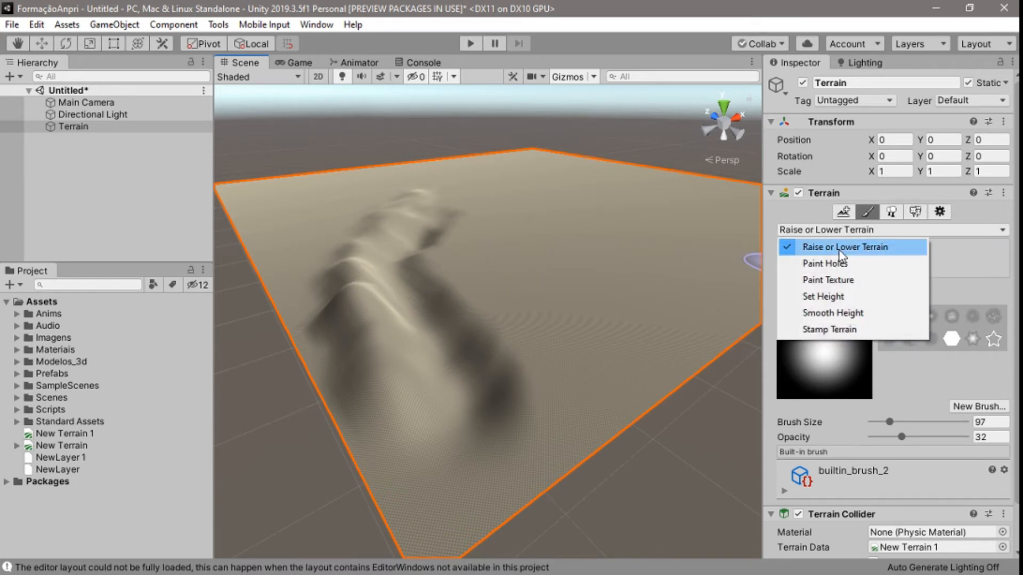
click(843, 281)
scroll(586, 330, up, 1)
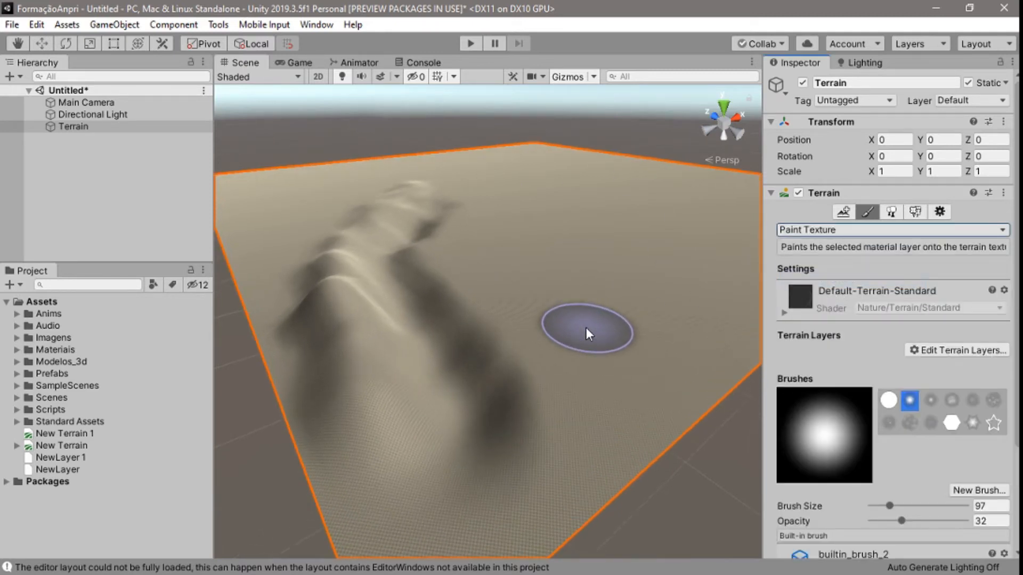
scroll(585, 328, up, 5)
scroll(499, 309, up, 1)
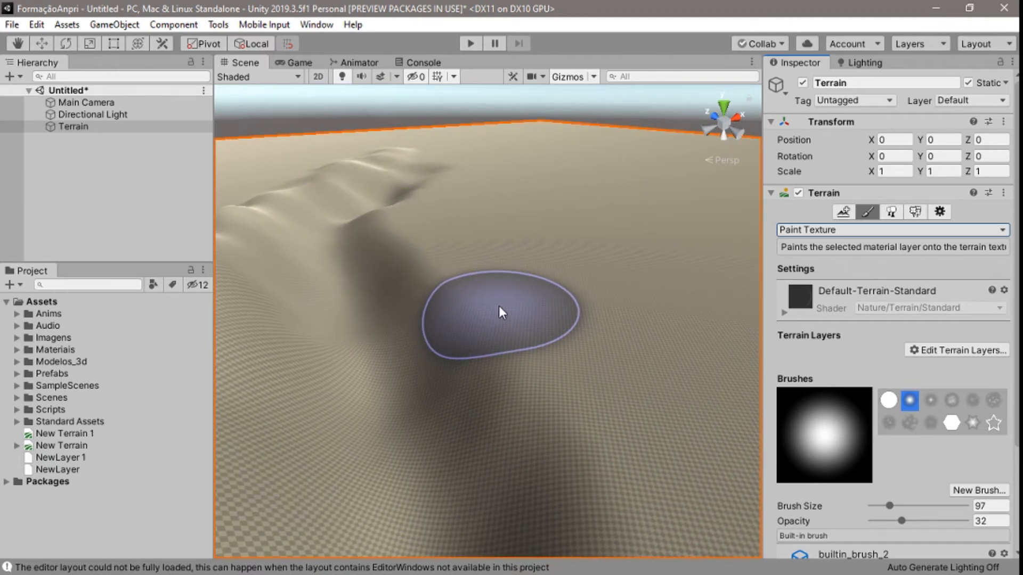
scroll(499, 308, down, 4)
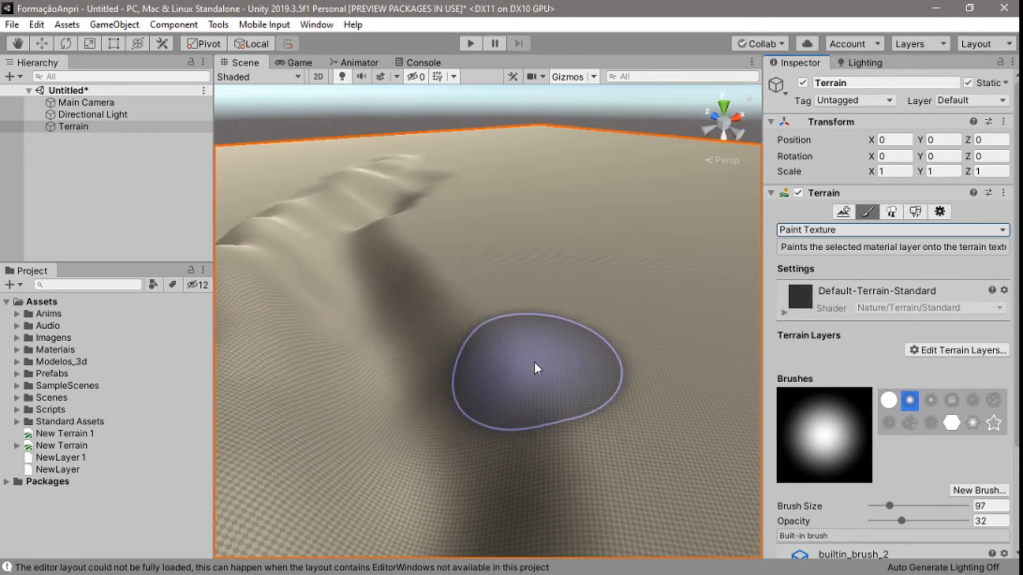
scroll(535, 362, down, 3)
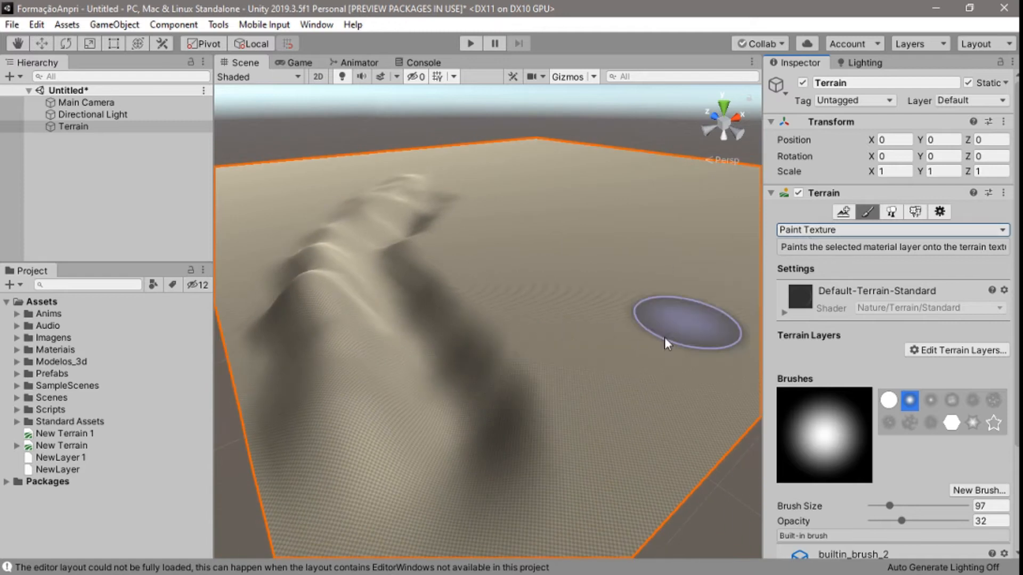
scroll(639, 349, down, 1)
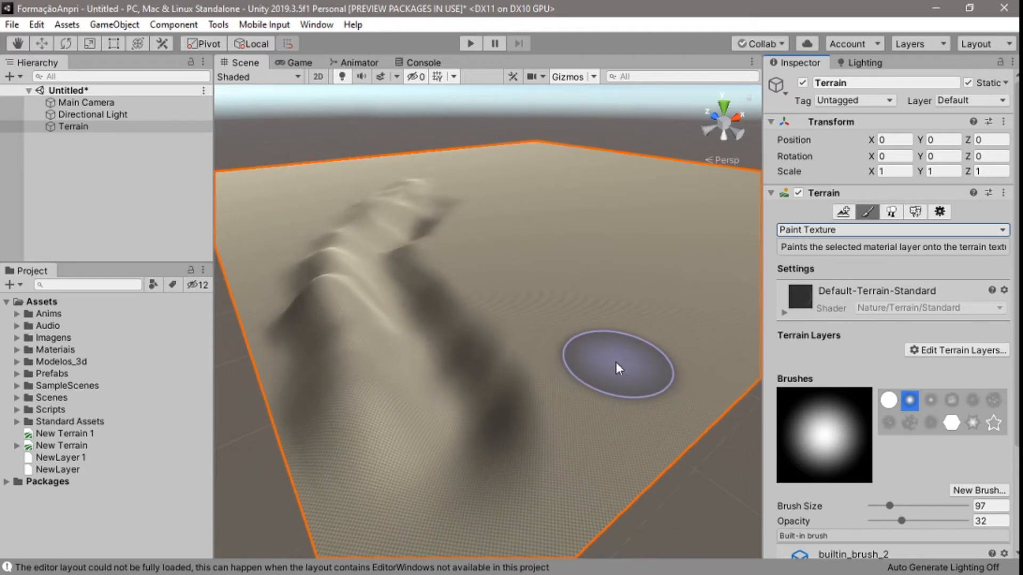
- Create a terrain layer from the GrassRockyAlbedo texture as the terrain's base ground
click(953, 353)
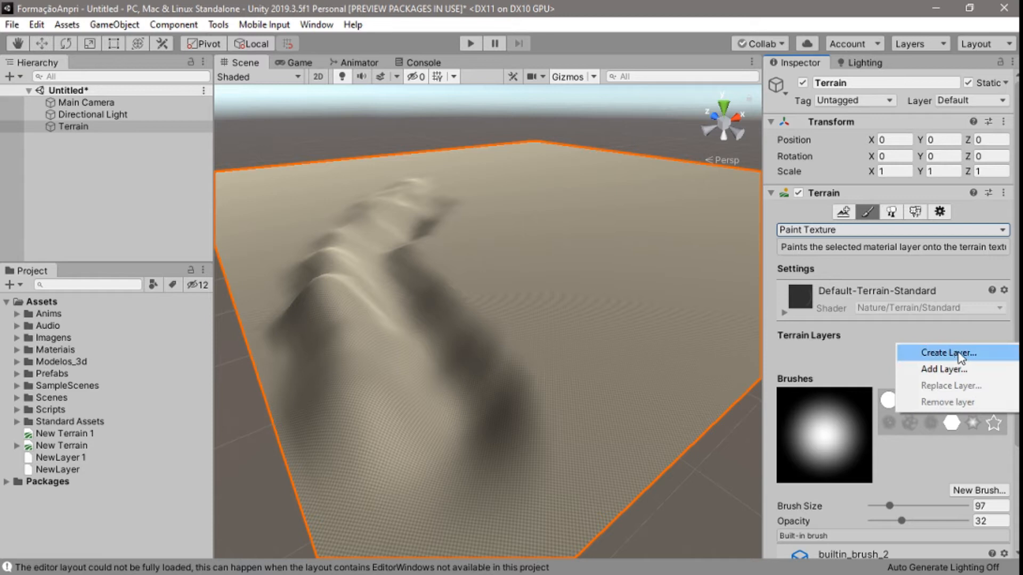
click(949, 354)
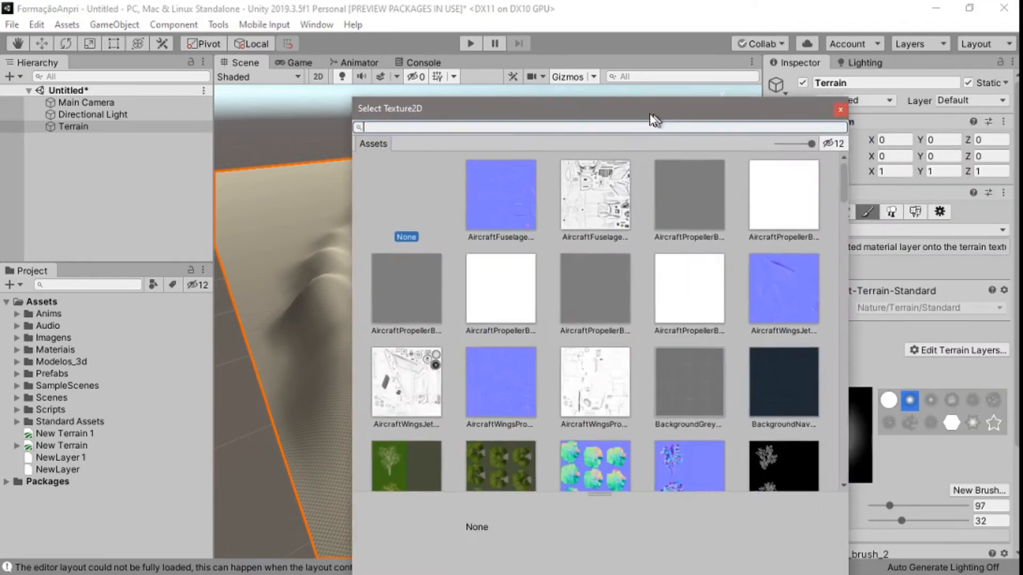
scroll(392, 334, down, 10)
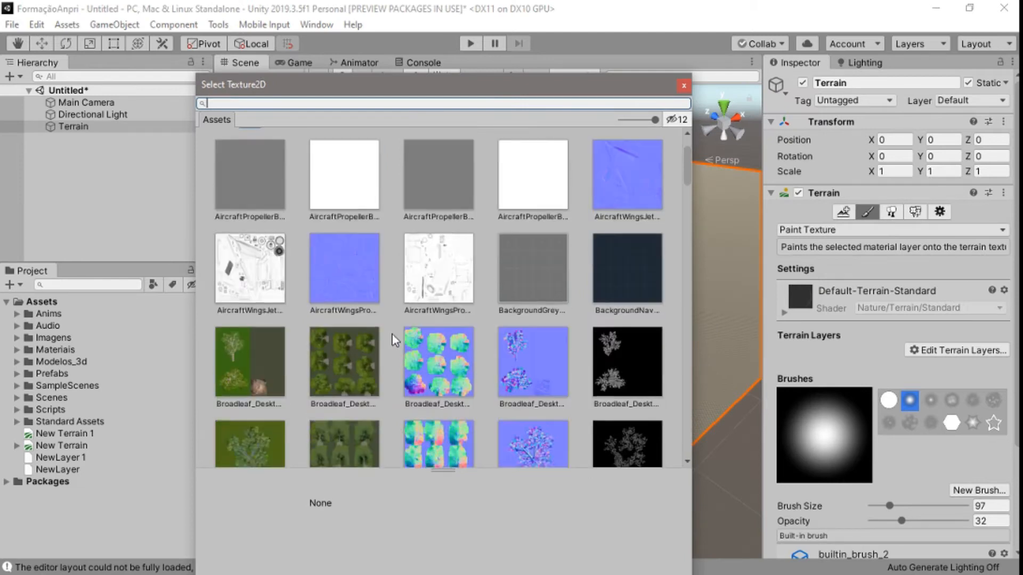
scroll(404, 338, down, 10)
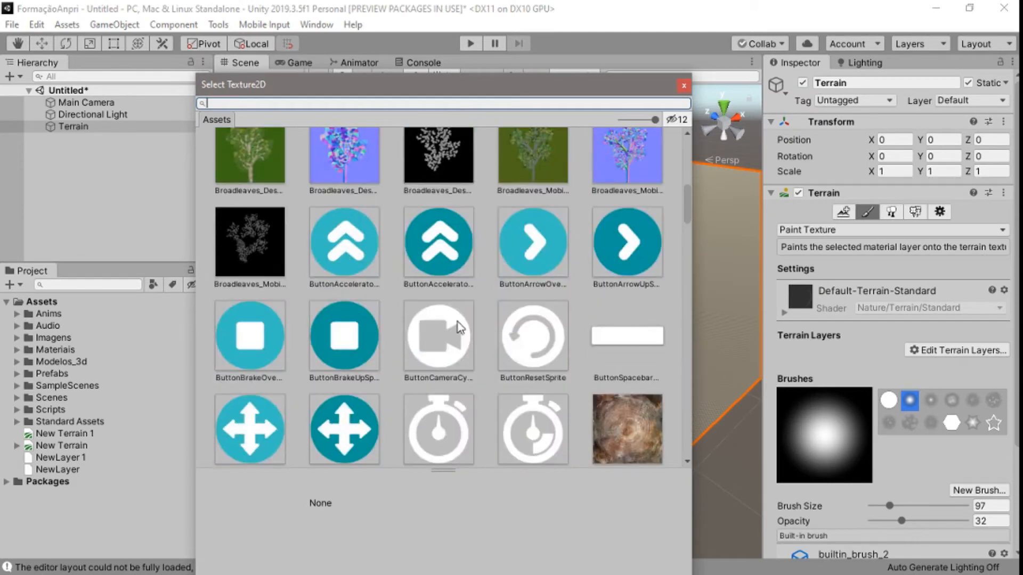
scroll(467, 318, down, 12)
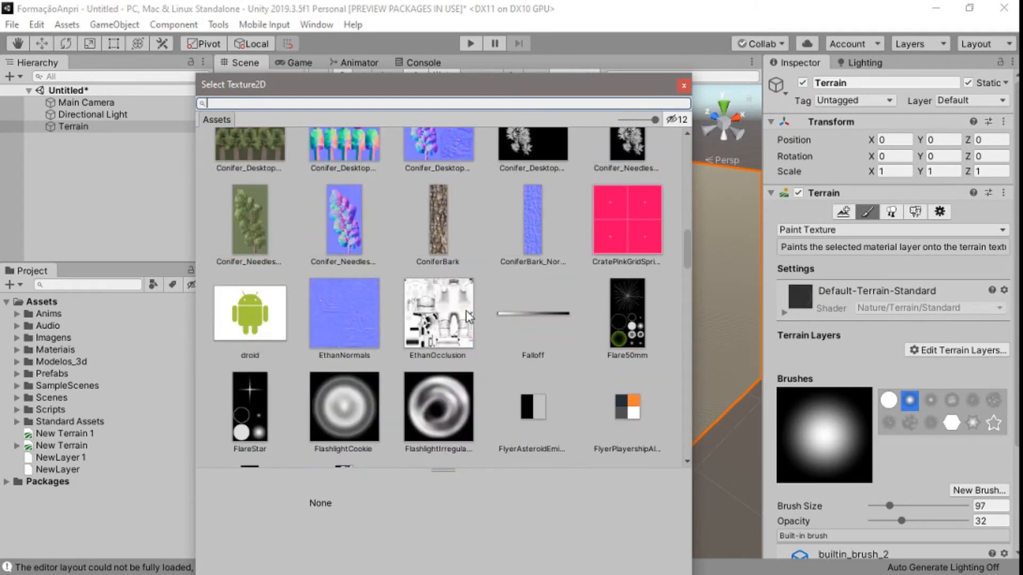
scroll(502, 368, down, 15)
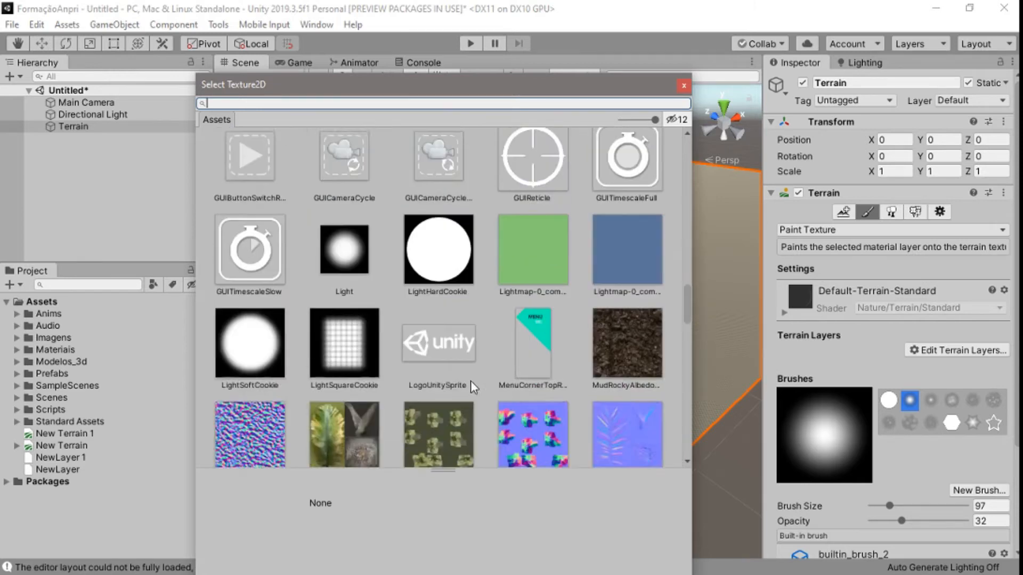
scroll(472, 375, down, 5)
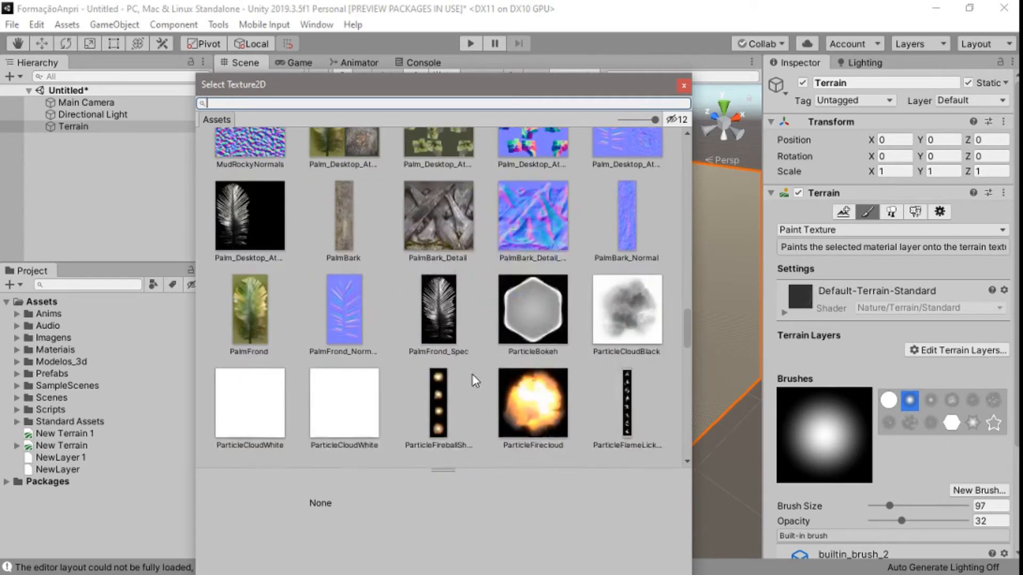
scroll(472, 375, up, 10)
scroll(473, 380, up, 4)
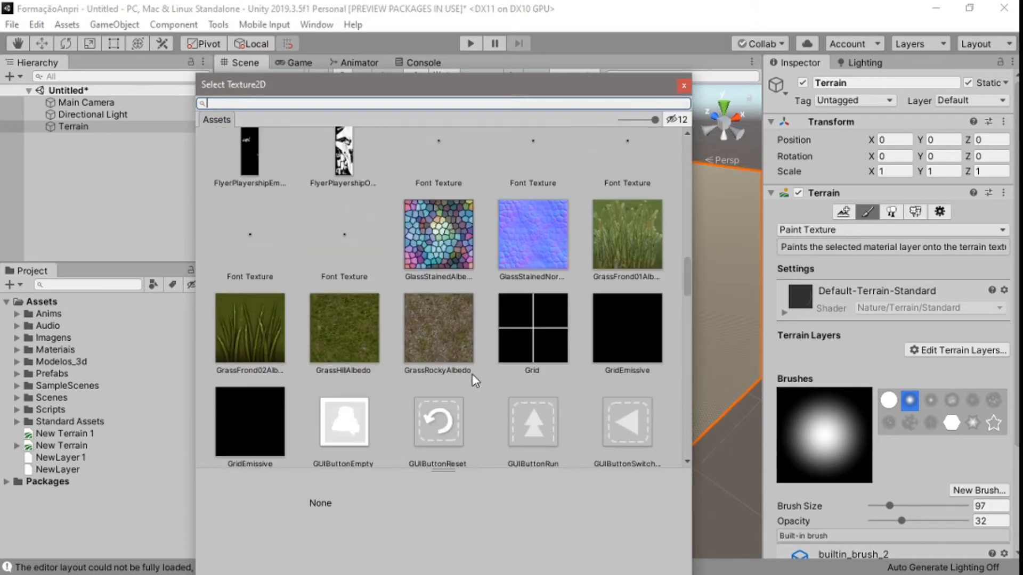
click(437, 352)
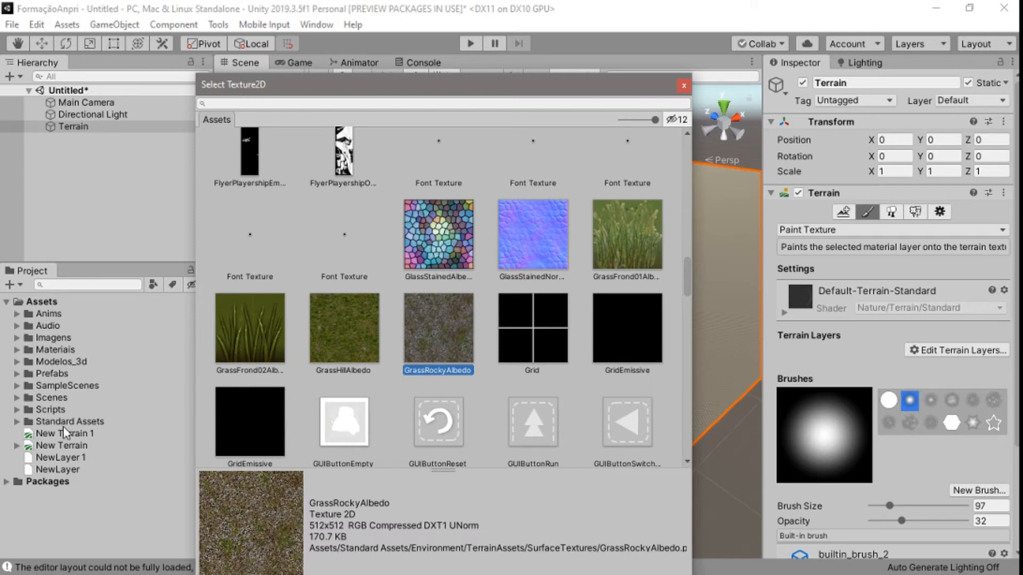
double_click(426, 327)
- Examine up close how the grassy base texture repeats across the terrain around the valley
scroll(613, 368, up, 4)
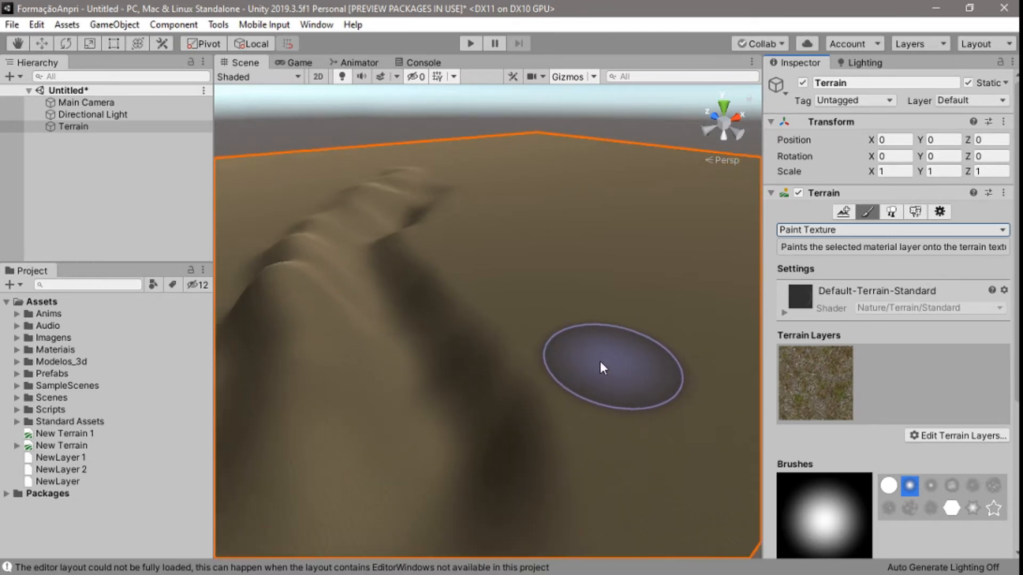
scroll(519, 344, up, 3)
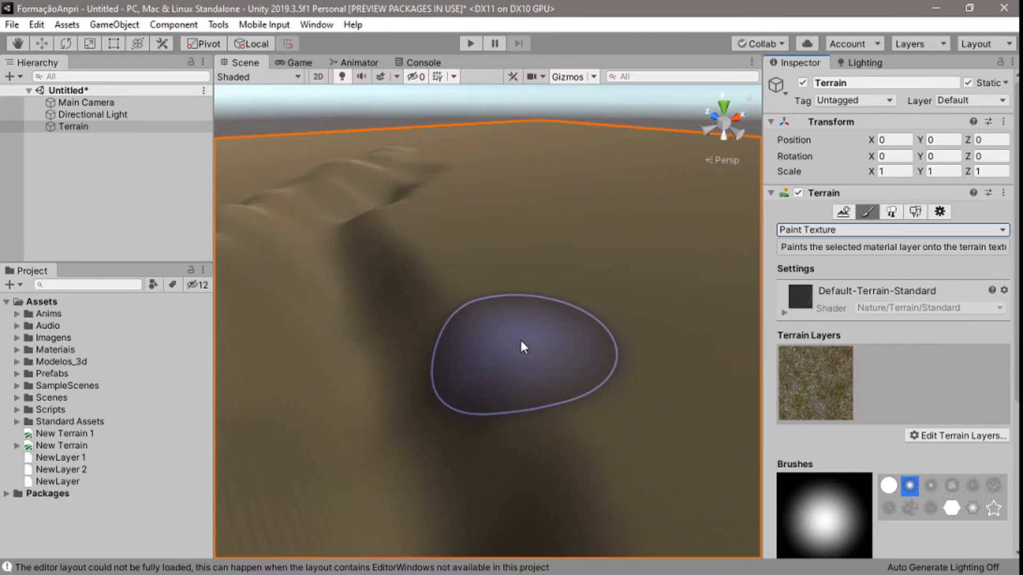
scroll(520, 331, up, 5)
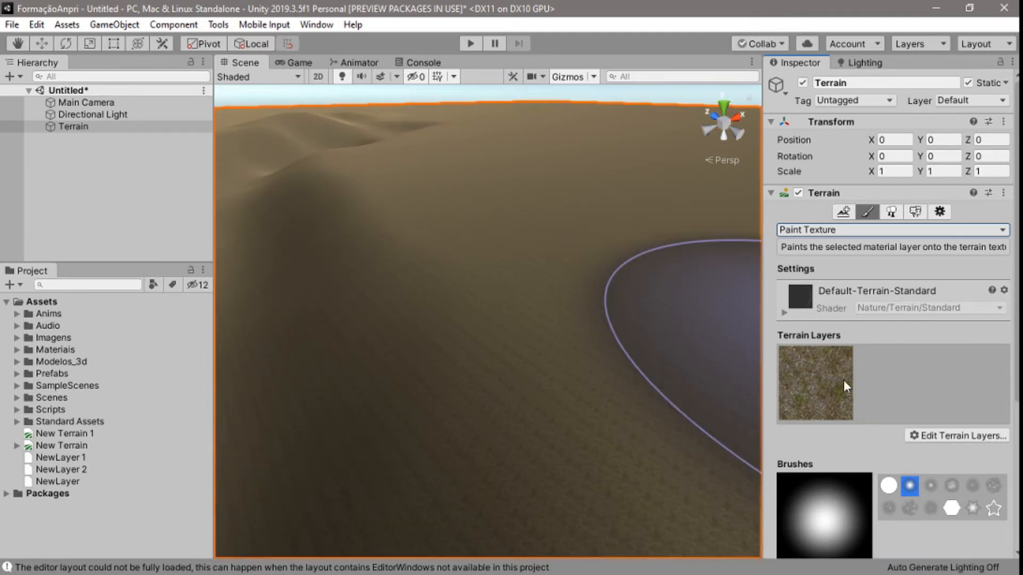
scroll(438, 354, down, 2)
scroll(421, 373, down, 3)
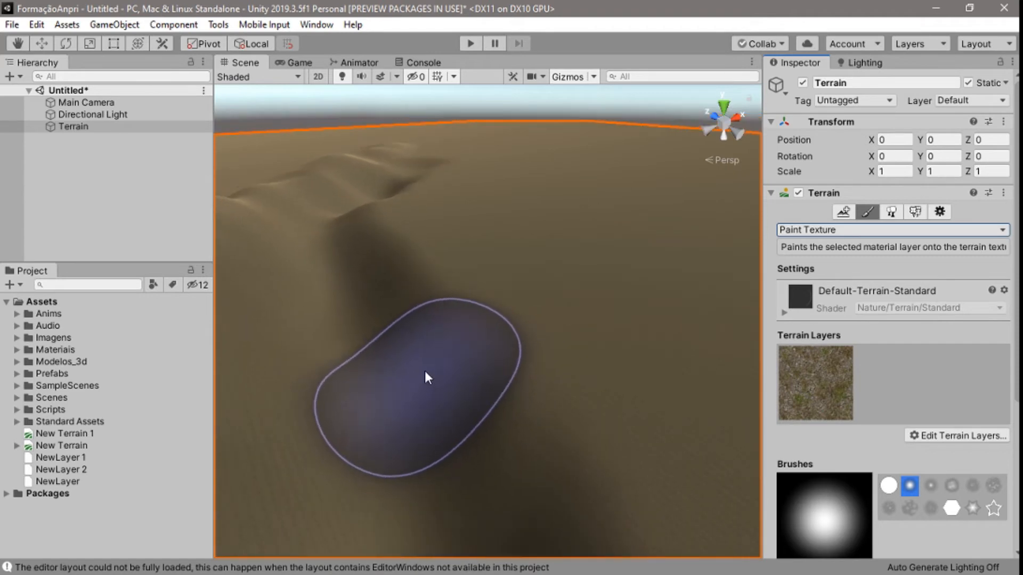
- Start creating a second terrain layer and browse the available textures for a rocky surface
click(957, 436)
click(951, 437)
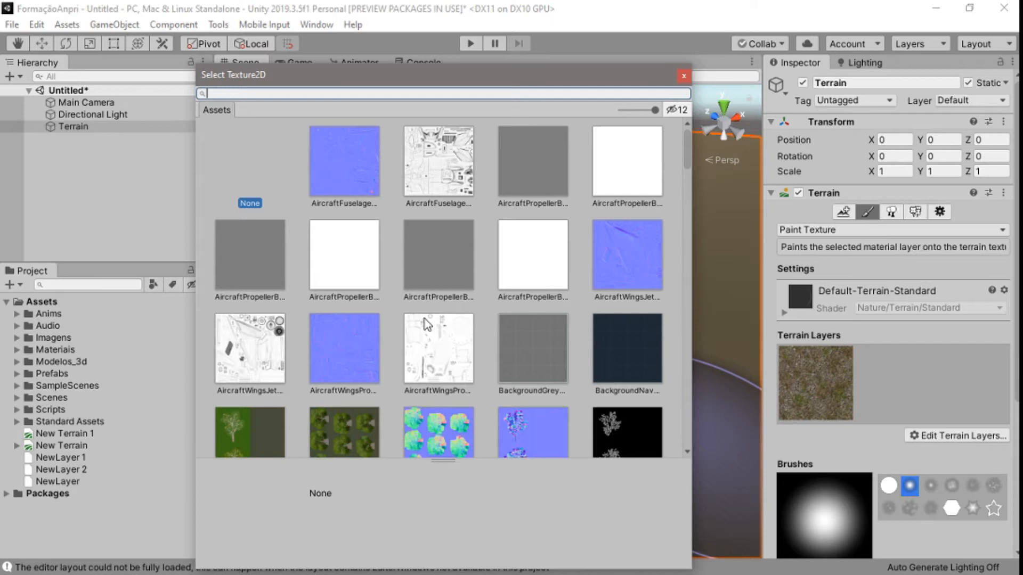
scroll(427, 309, down, 6)
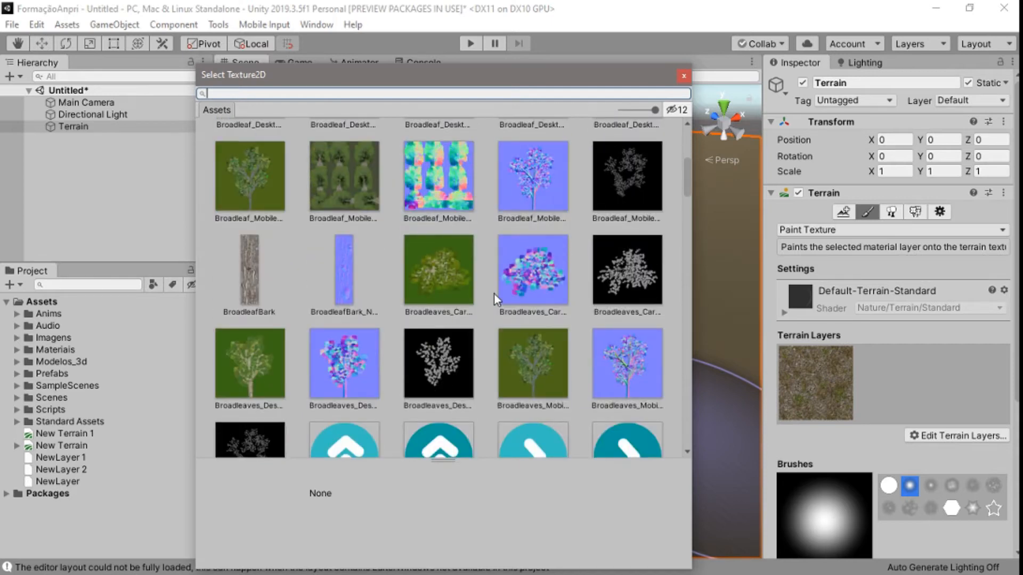
scroll(545, 362, down, 8)
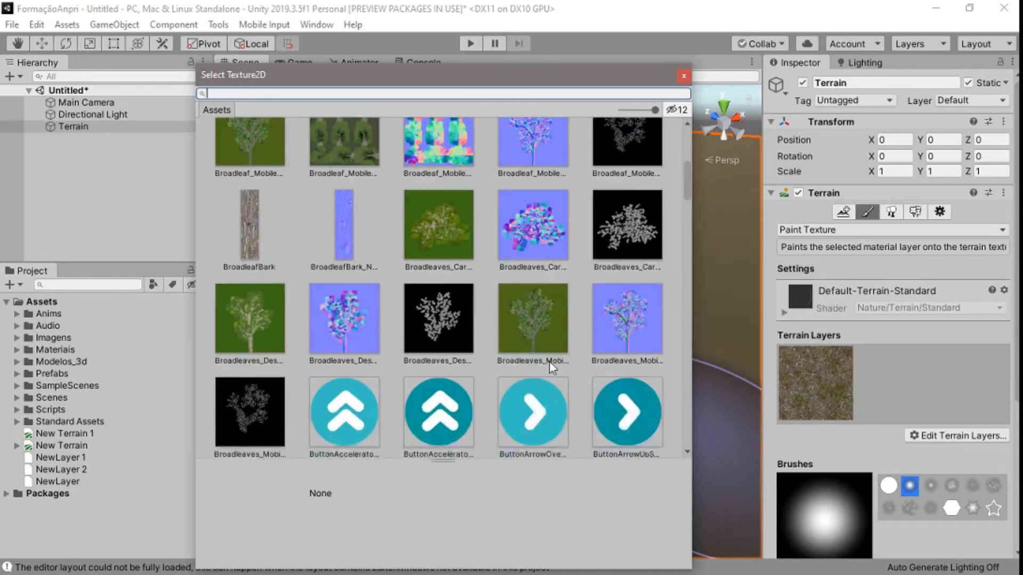
scroll(530, 365, down, 15)
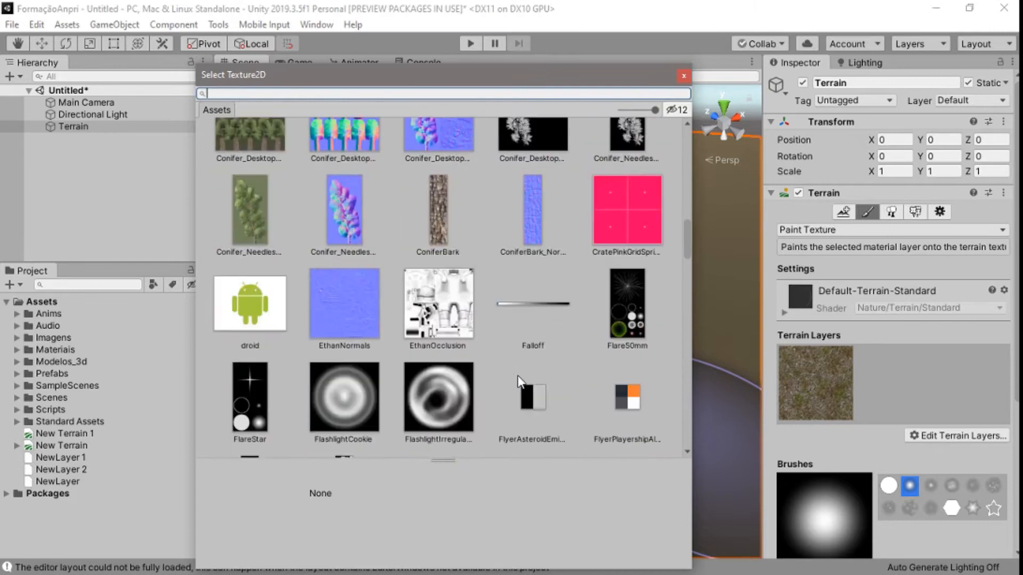
scroll(510, 373, down, 8)
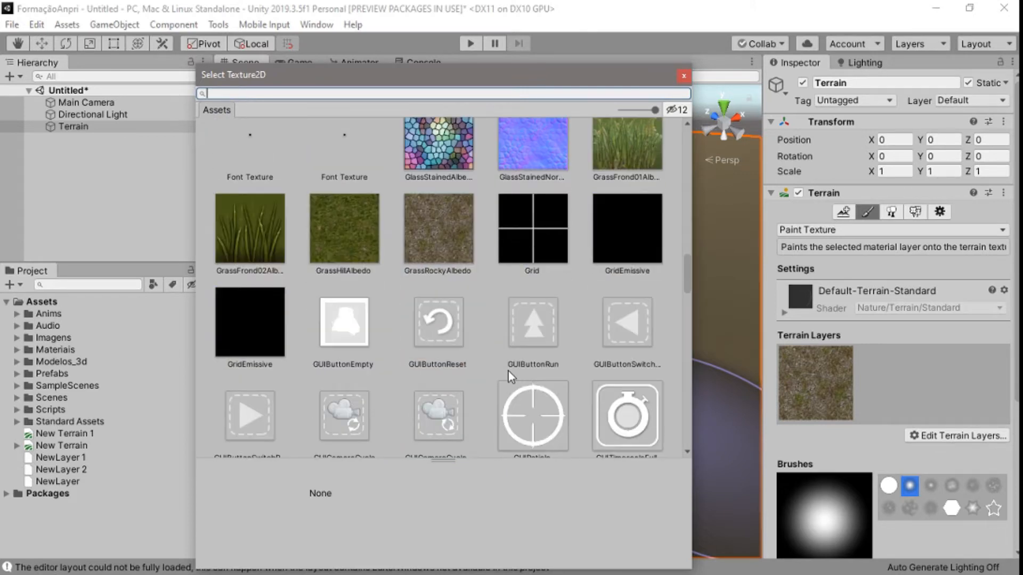
scroll(506, 371, down, 15)
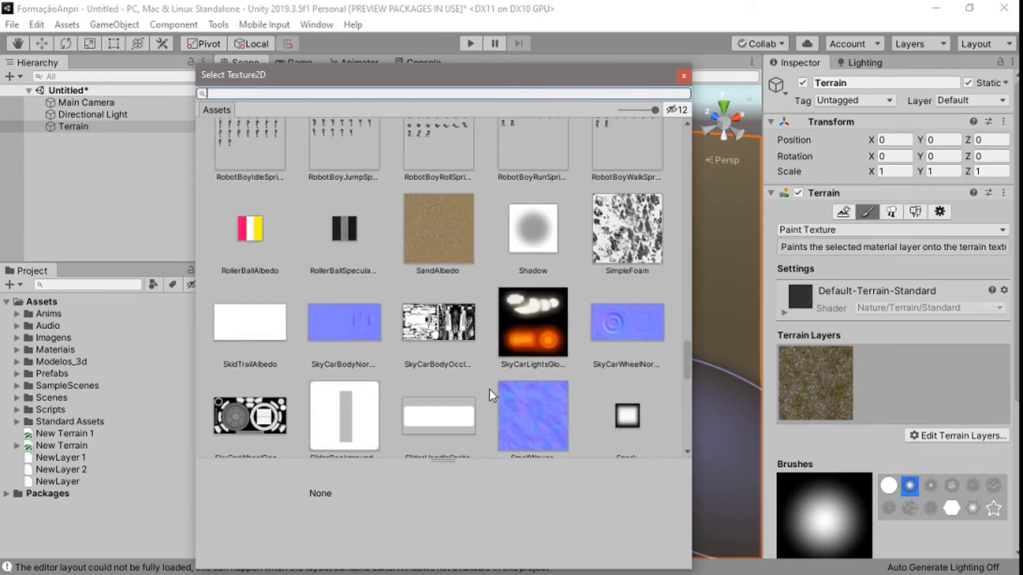
scroll(490, 392, down, 12)
scroll(490, 385, down, 6)
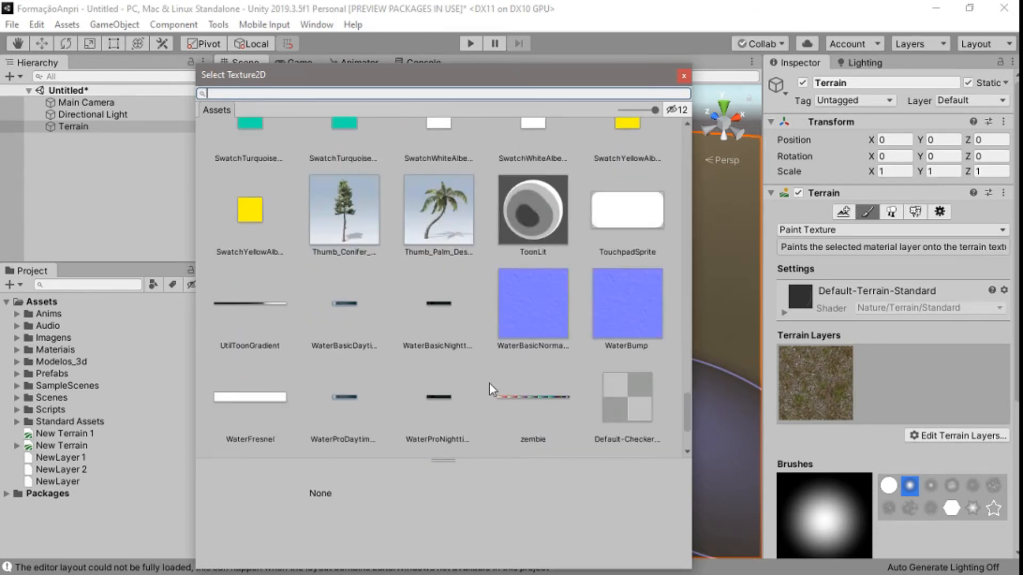
scroll(484, 387, up, 3)
scroll(485, 385, up, 3)
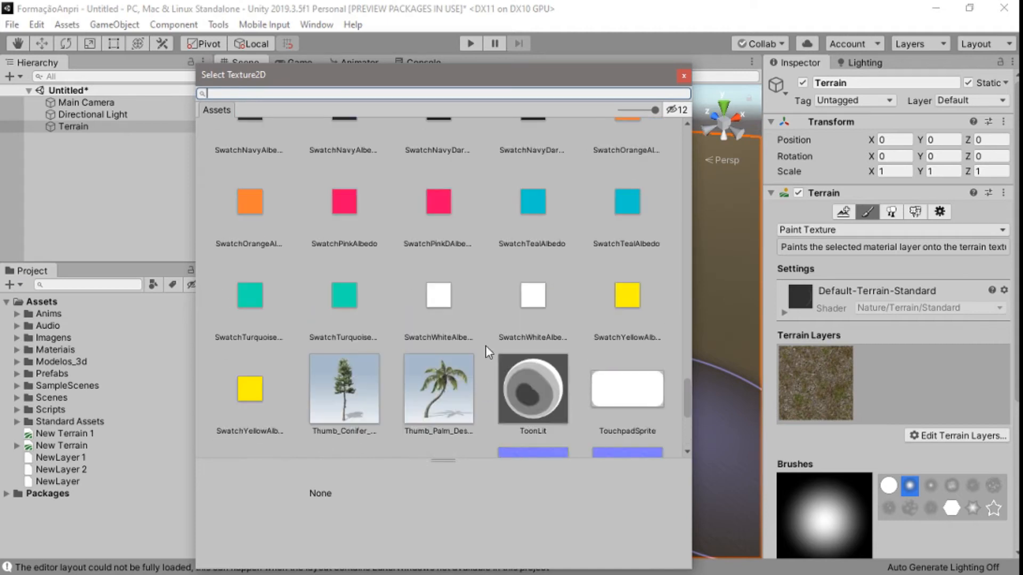
- Search the textures for "rock" and clear the search again
text(rock)
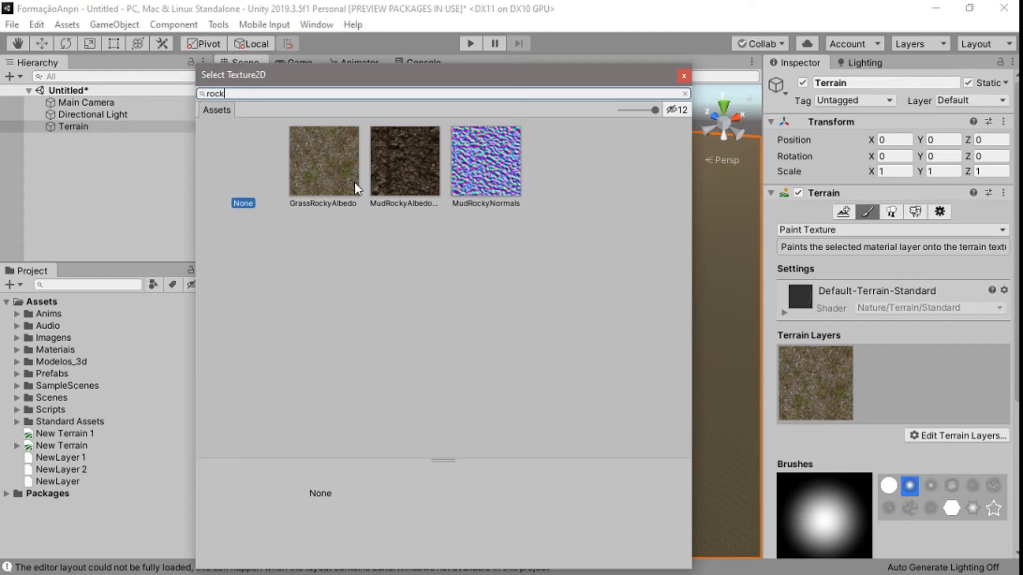
key(BackSpace)
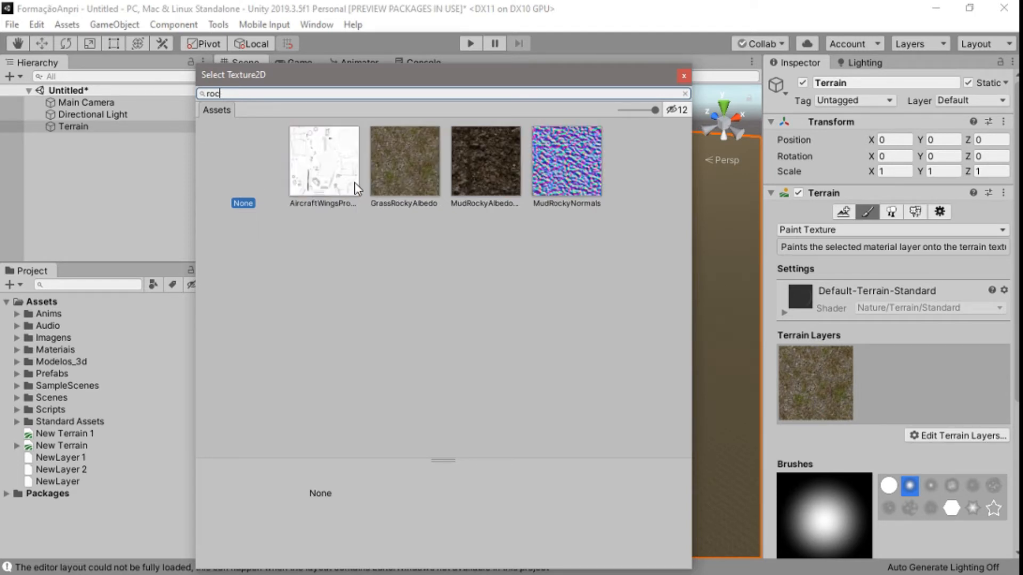
key(BackSpace)
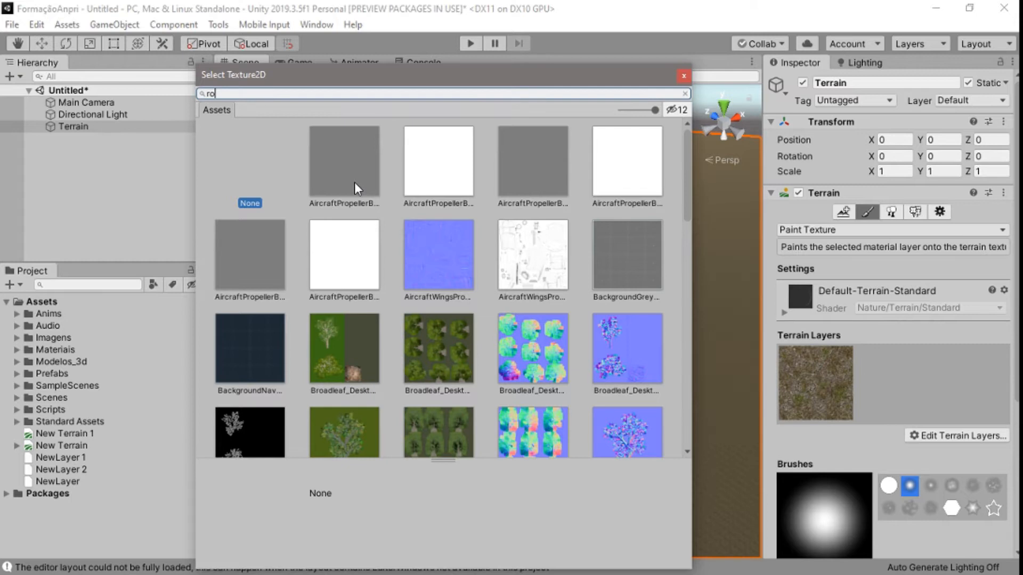
key(BackSpace)
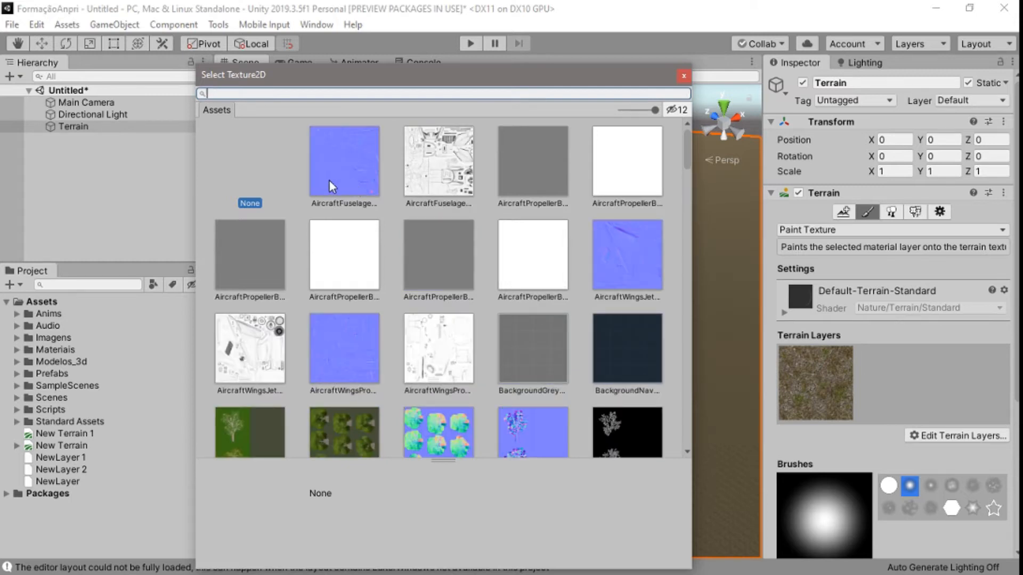
- Pick the MudRockyAlbedoSpecular texture from the full list to create the second terrain layer
scroll(485, 263, down, 6)
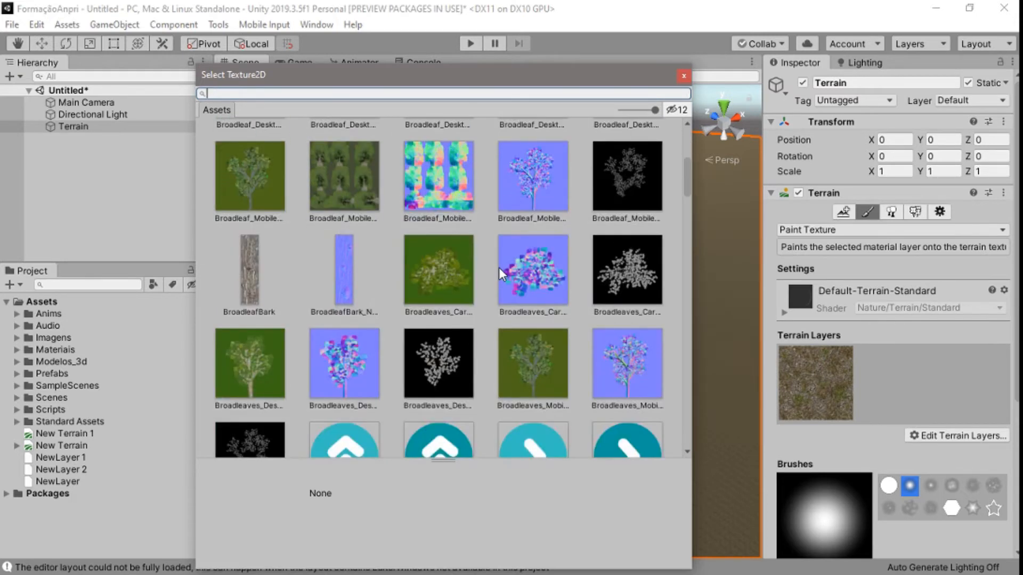
scroll(516, 258, down, 10)
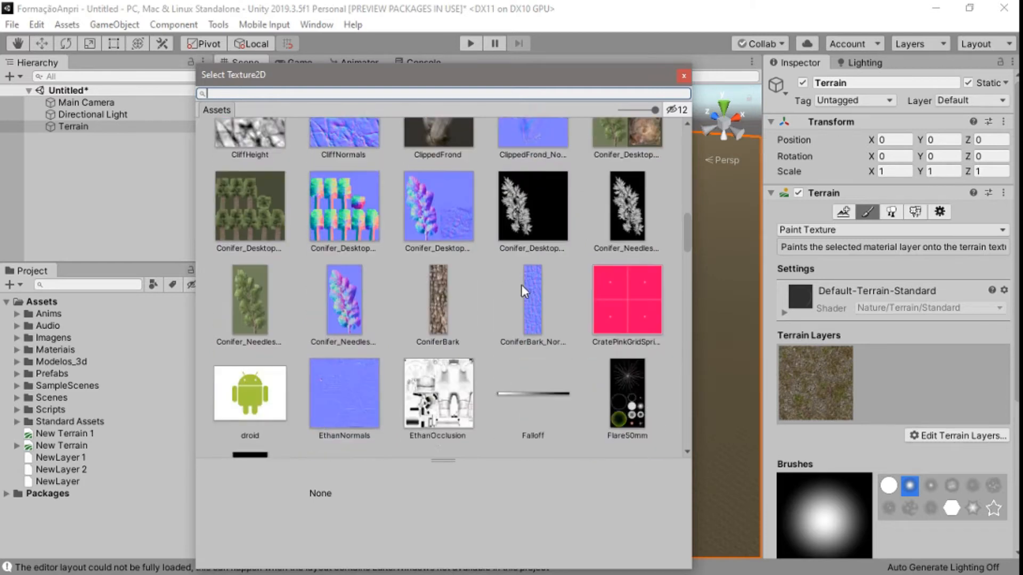
scroll(522, 291, down, 6)
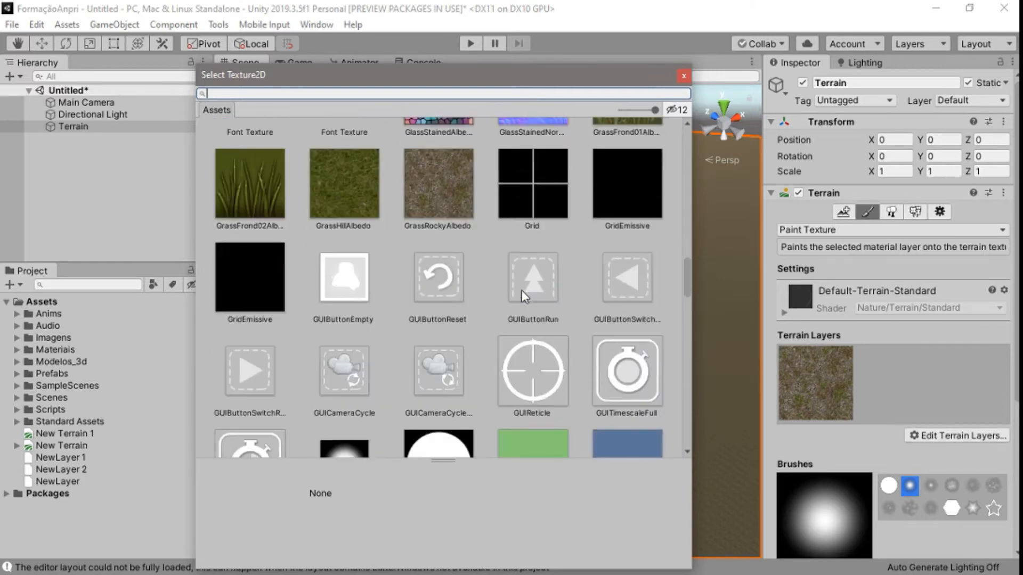
scroll(521, 290, down, 8)
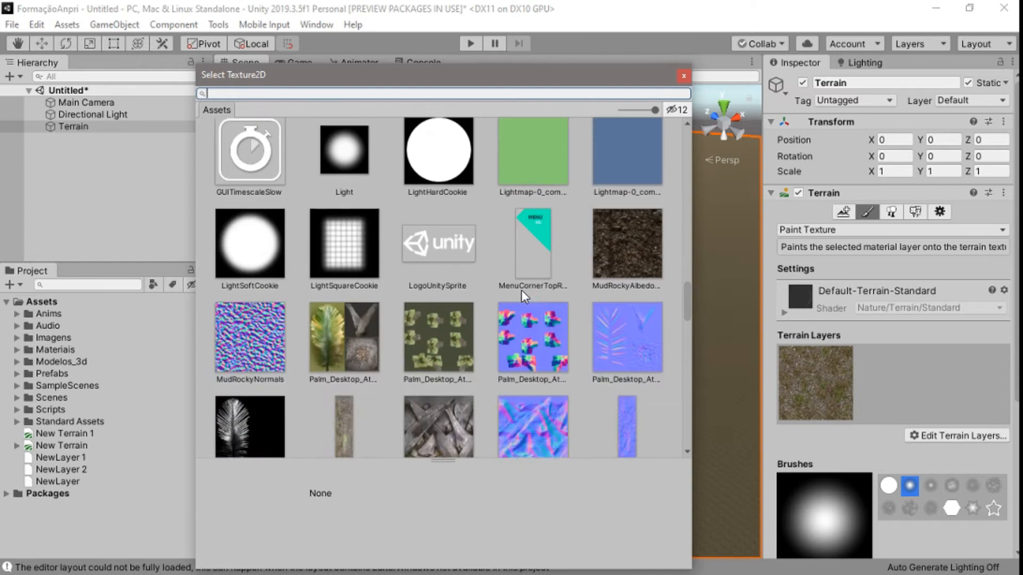
click(625, 211)
scroll(543, 270, down, 10)
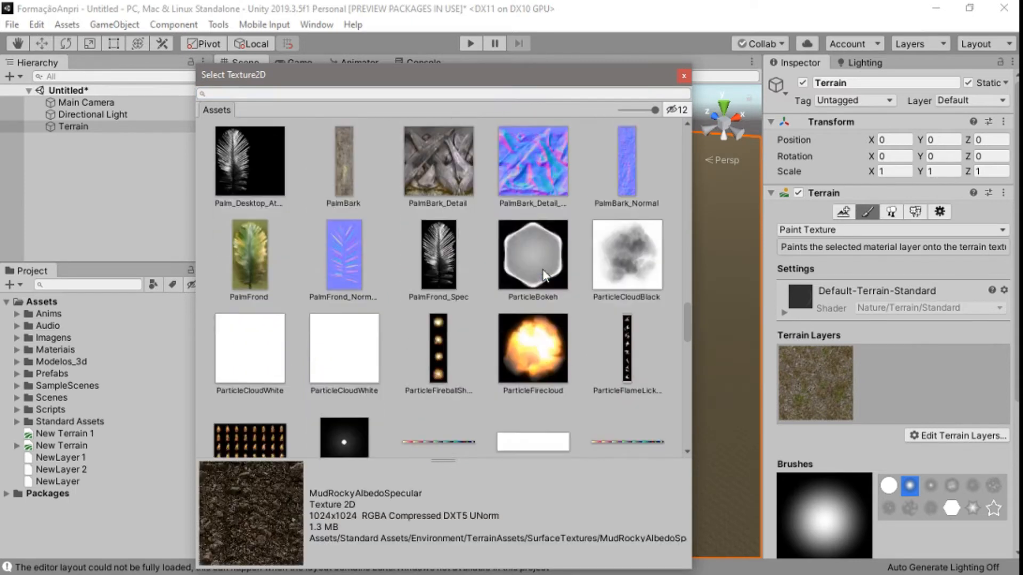
scroll(542, 270, down, 15)
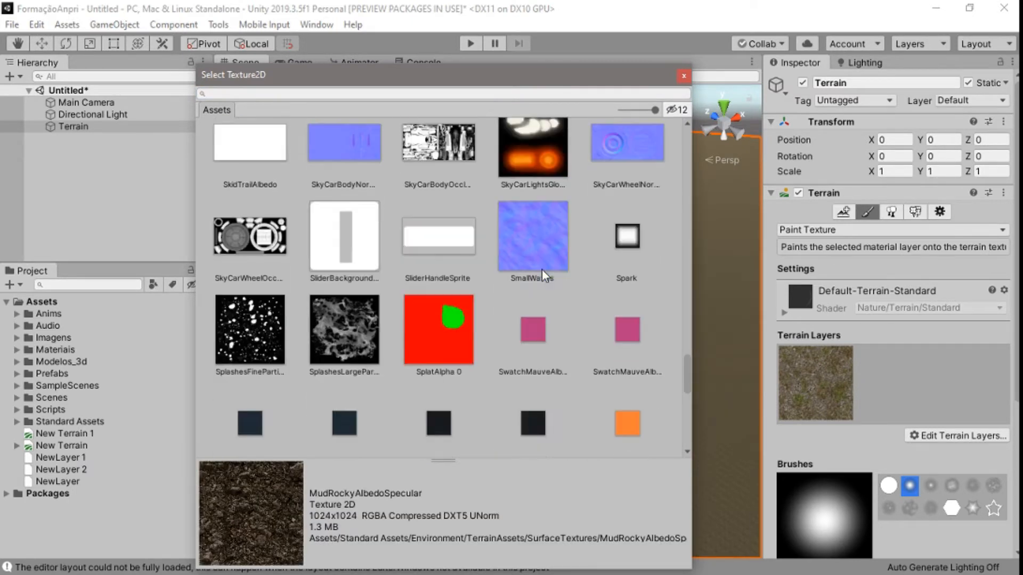
scroll(542, 270, down, 10)
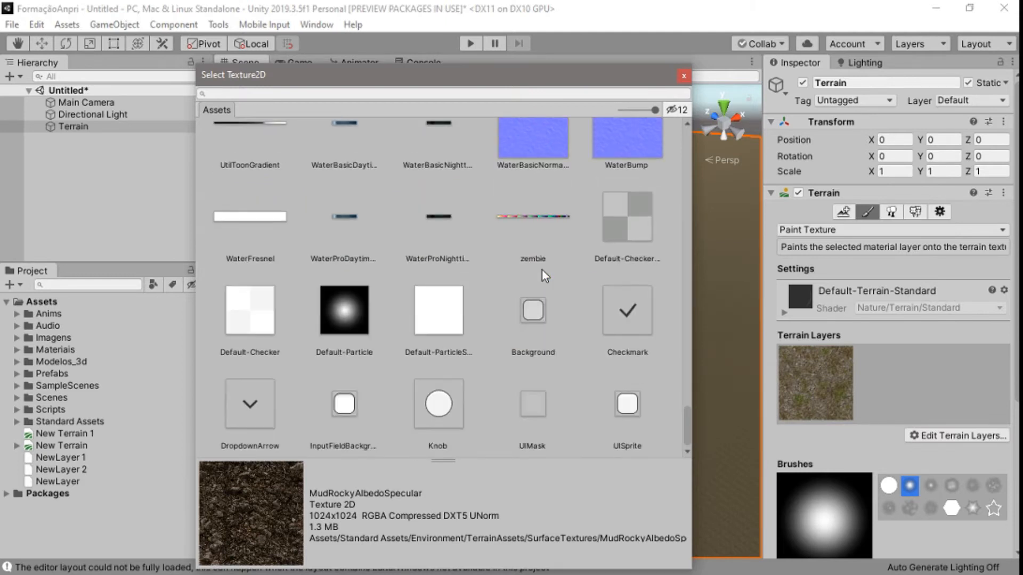
key(Return)
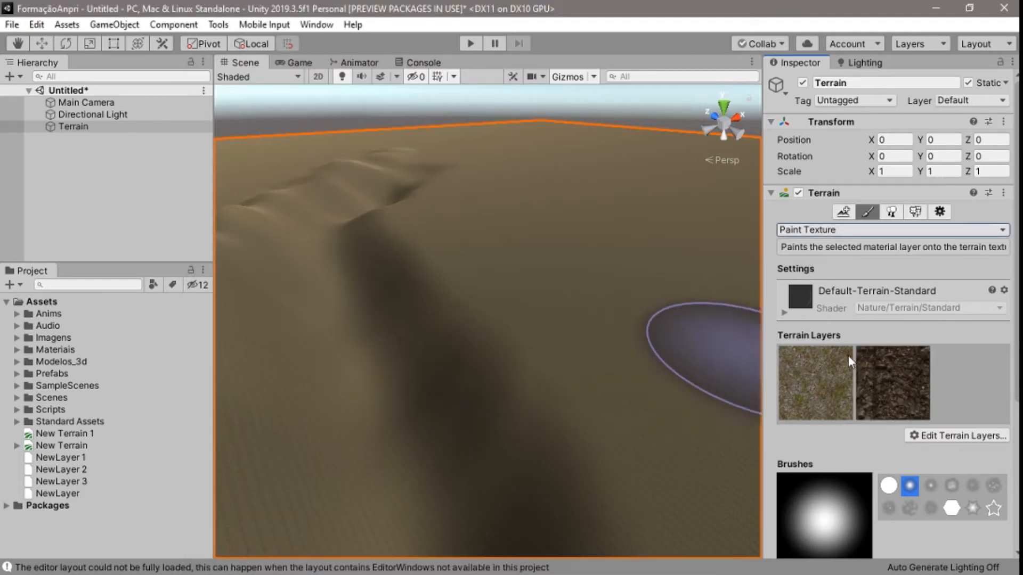
- Select the rocky mud layer for painting and set the brush size to 50 and the opacity to 21.7
click(915, 373)
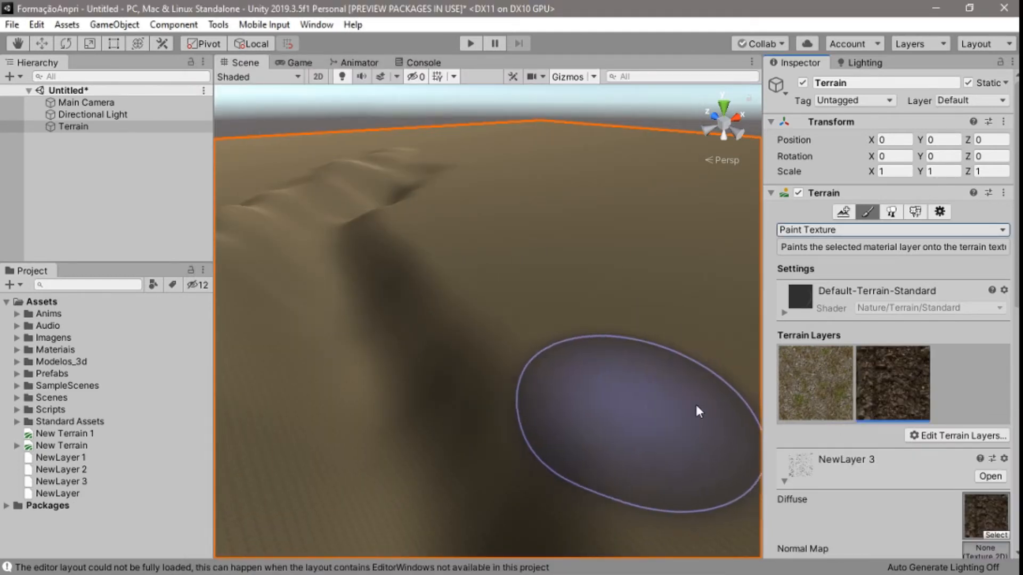
scroll(871, 417, down, 10)
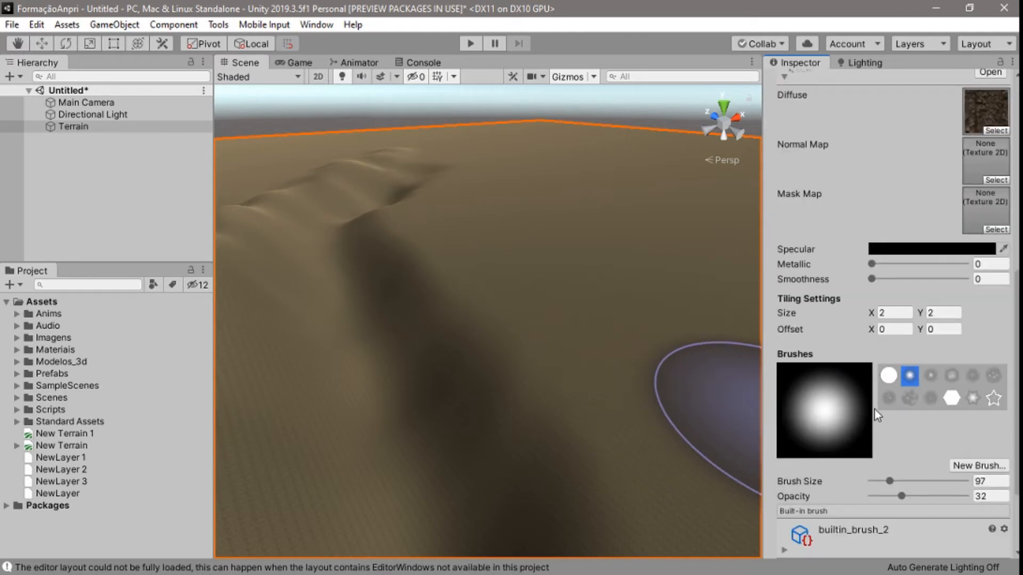
drag(897, 495, 892, 496)
click(988, 481)
text(50)
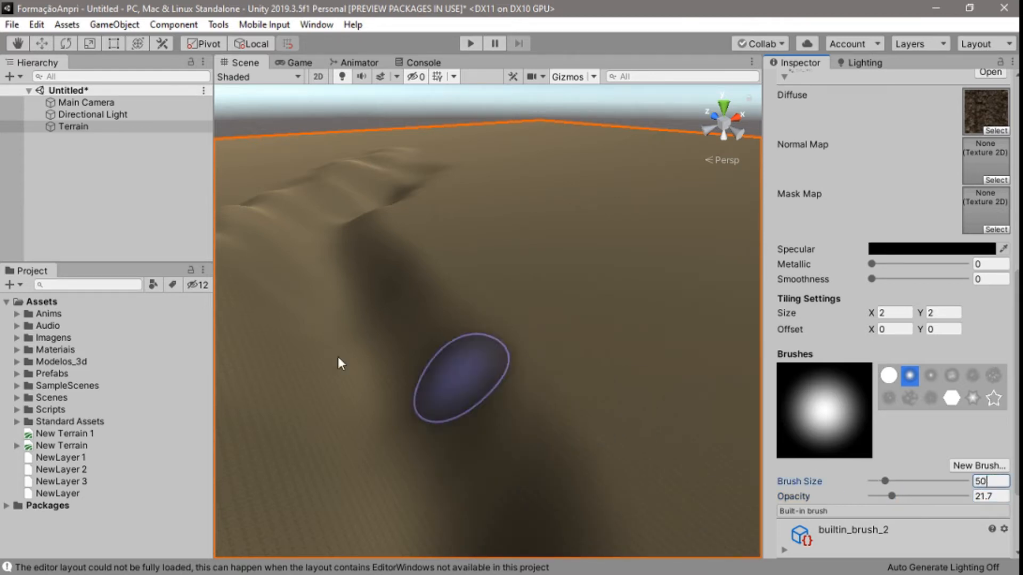
- Paint the rocky mud layer over the ridge and along the valley, switching from the soft round brush to builtin_brush_4
scroll(363, 375, down, 5)
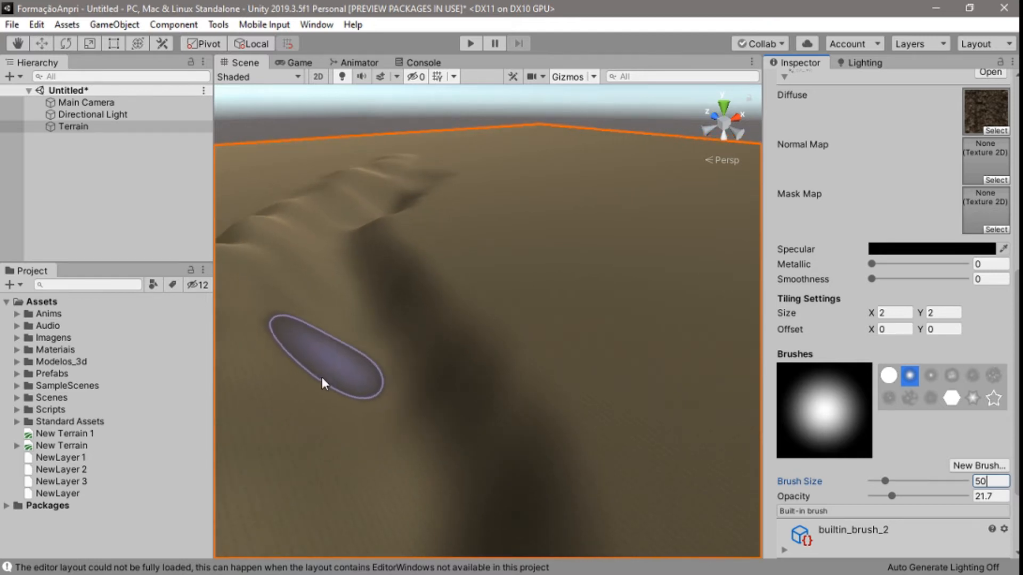
mouse_move(284, 281)
mouse_down()
mouse_move(301, 448)
mouse_move(315, 318)
mouse_up()
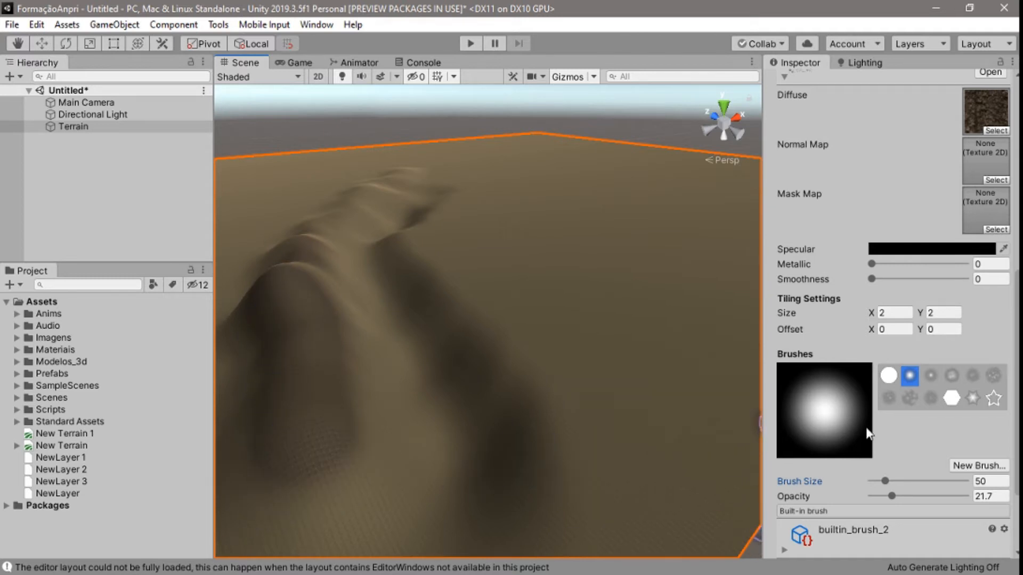
click(951, 375)
drag(348, 207, 344, 213)
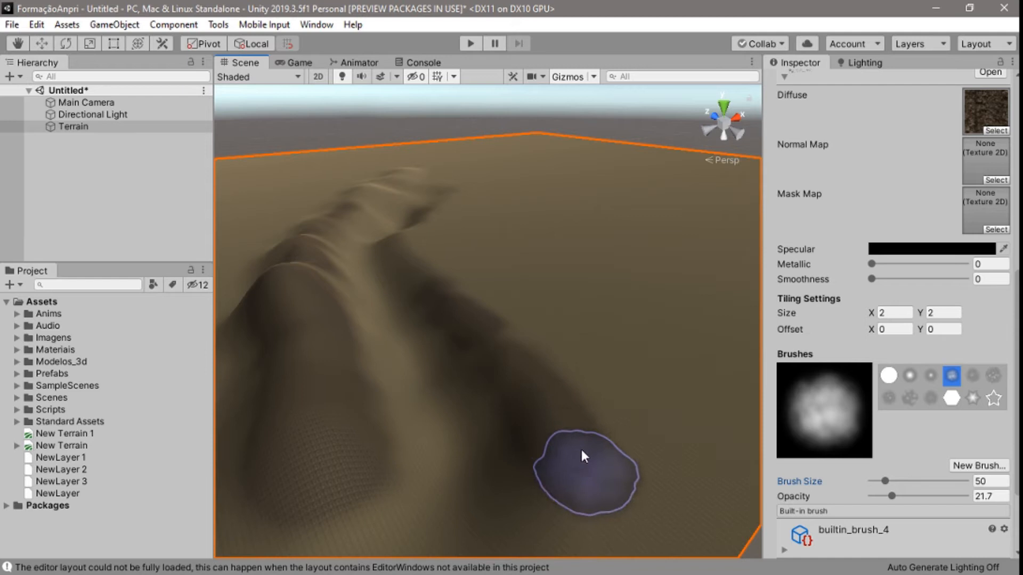
- Set the rocky mud layer's tiling size to 10 in both X and Y
scroll(597, 449, up, 5)
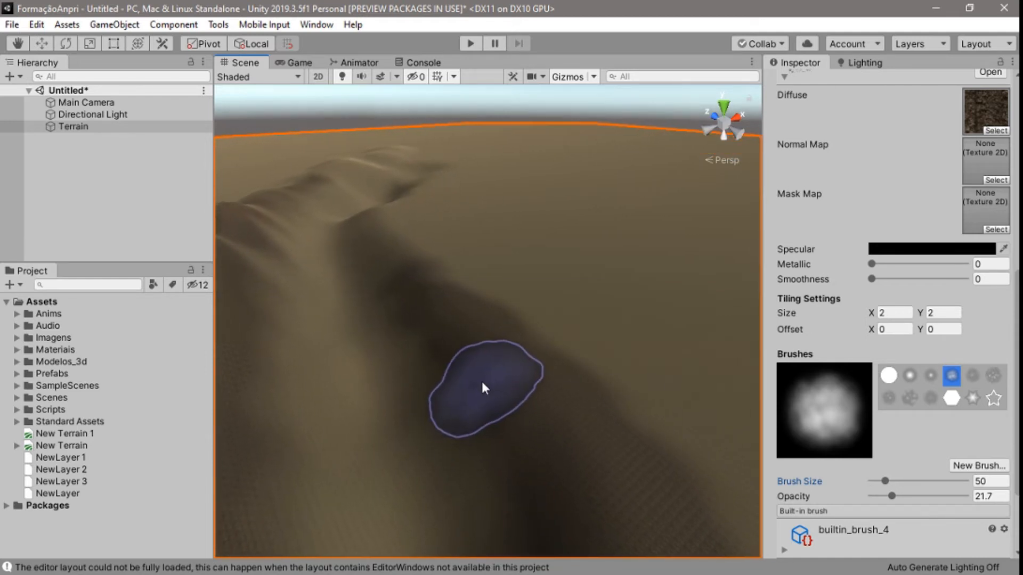
scroll(469, 392, up, 1)
scroll(495, 372, up, 6)
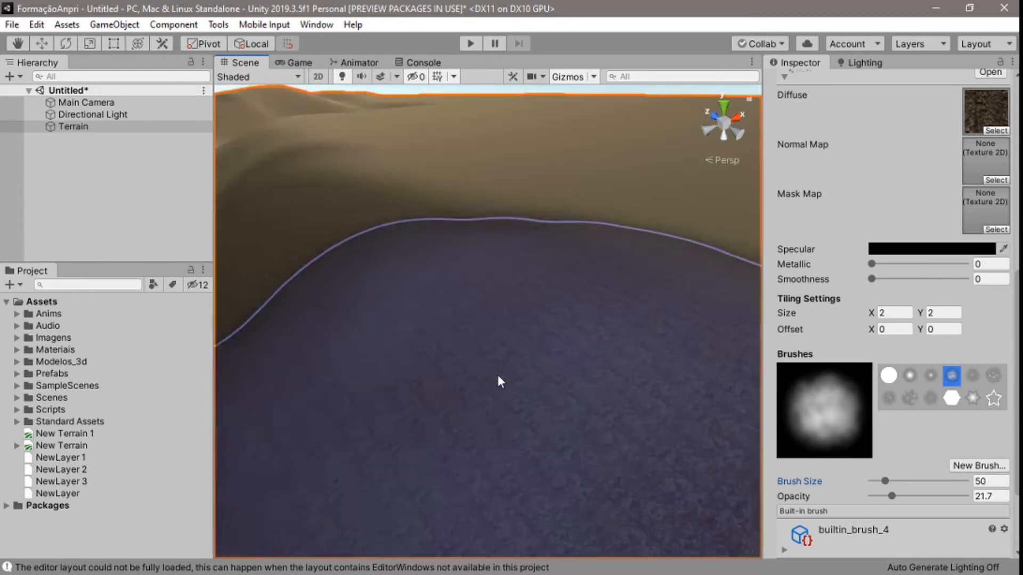
mouse_move(498, 375)
alt+mouse_down()
mouse_move(582, 338)
mouse_move(474, 331)
mouse_move(327, 283)
mouse_move(534, 370)
mouse_move(662, 406)
mouse_move(535, 447)
alt+mouse_up()
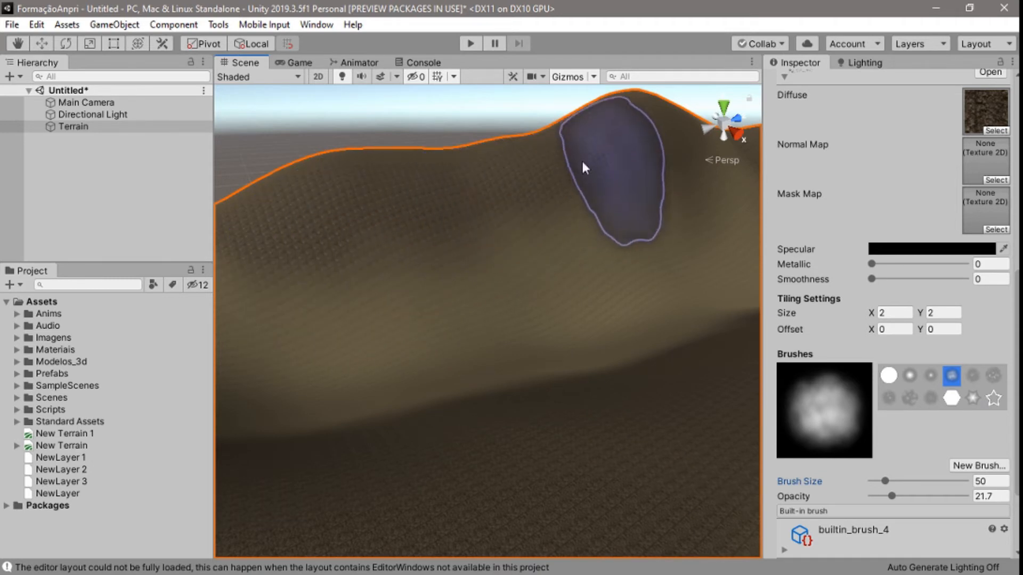
click(898, 314)
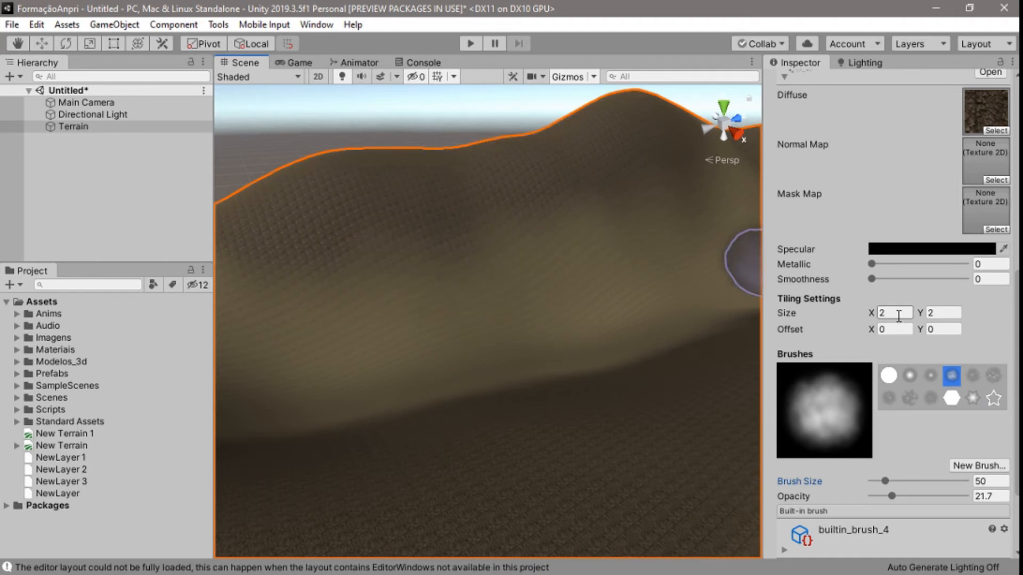
text(10)
click(947, 313)
text(10)
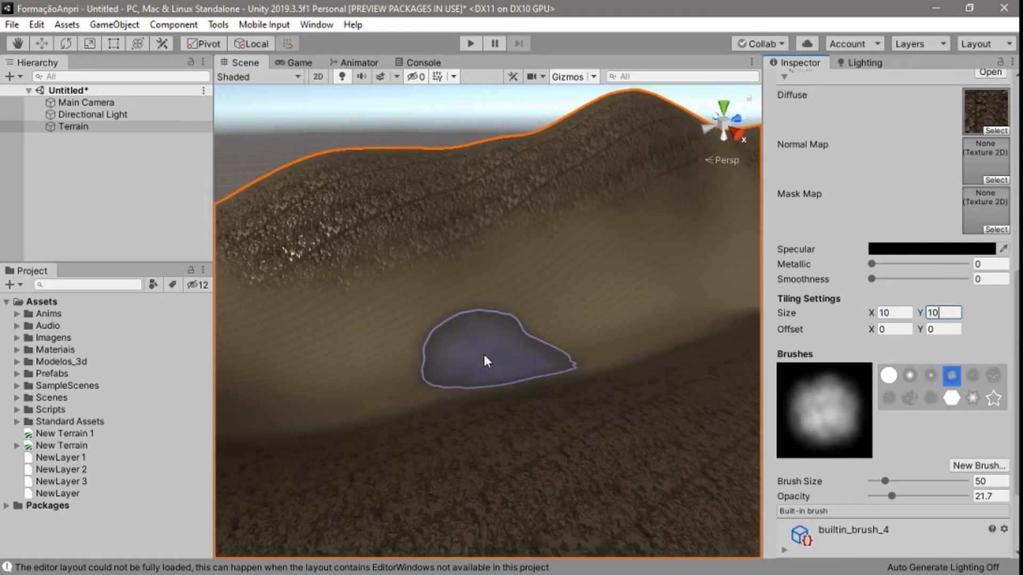
- Examine the rocky mud texture's new tiling on the ridge and in the valley from several distances and angles
scroll(444, 372, down, 5)
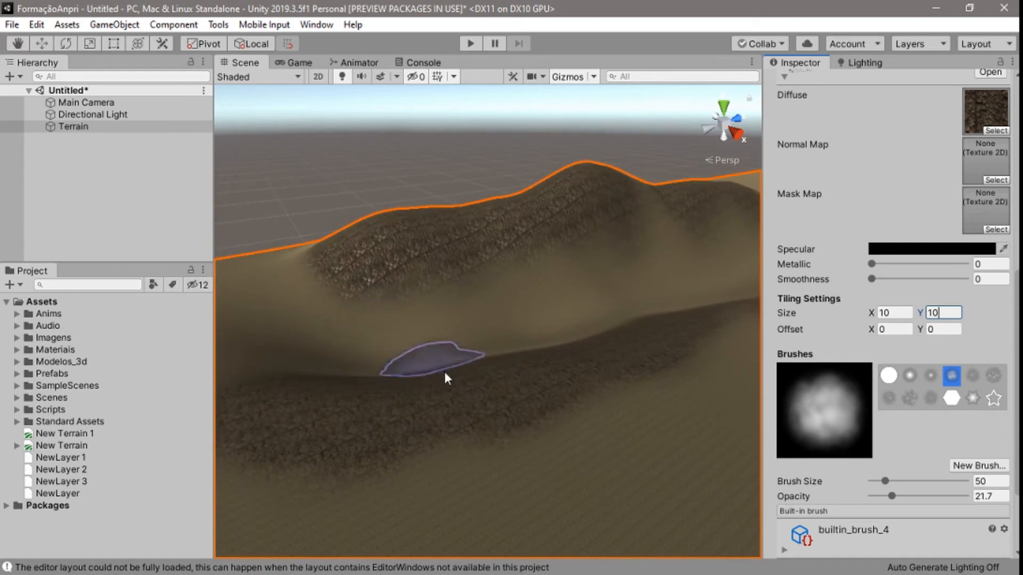
scroll(444, 372, up, 5)
scroll(447, 373, up, 3)
right_drag(372, 372, 585, 412)
scroll(568, 404, down, 2)
middle_drag(567, 403, 543, 354)
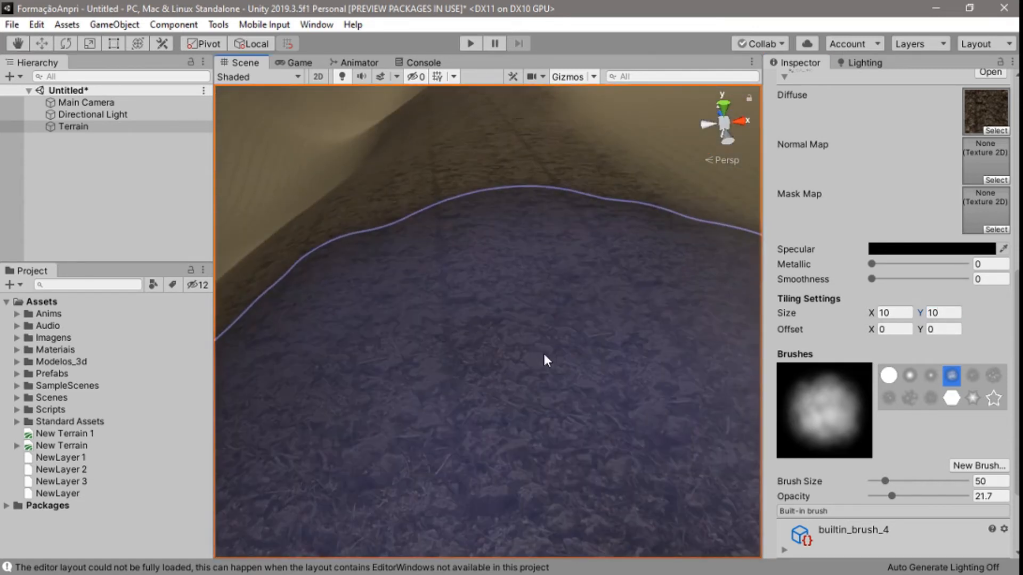
scroll(543, 354, down, 2)
scroll(544, 354, down, 2)
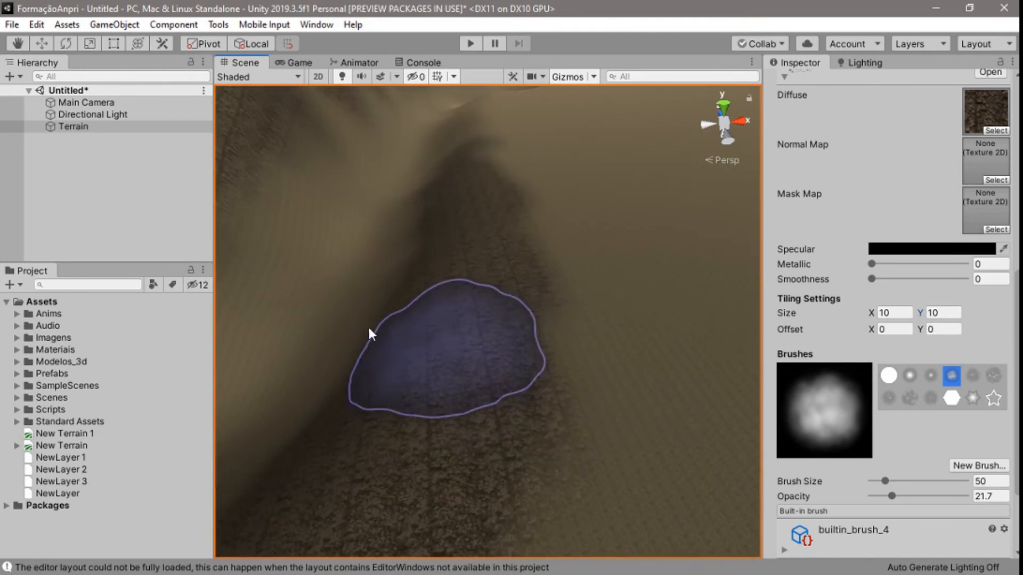
- Set the rocky grass base layer's tiling size to 10 in both X and Y
scroll(886, 263, up, 5)
click(832, 255)
scroll(851, 340, down, 5)
click(897, 314)
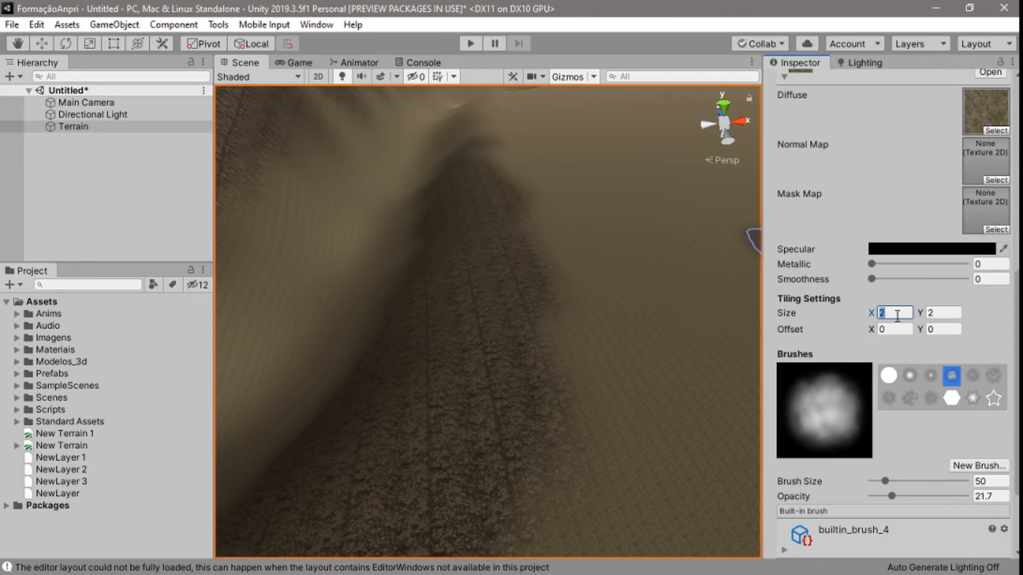
text(10)
key(Tab)
text(10)
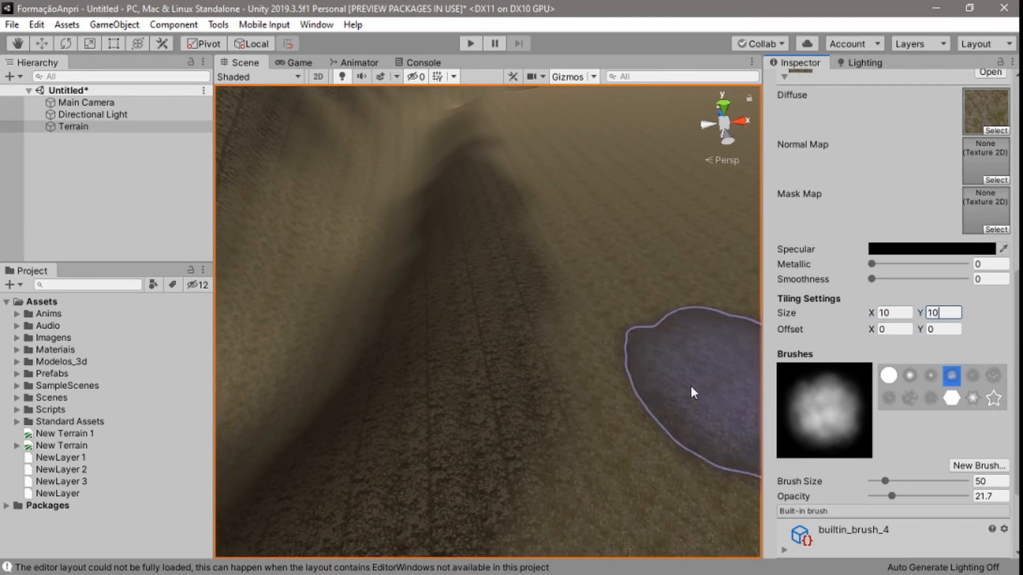
- Place the personagem prefab from the Prefabs folder on the terrain beside the muddy valley and activate the Move tool
scroll(645, 423, down, 2)
scroll(618, 424, up, 4)
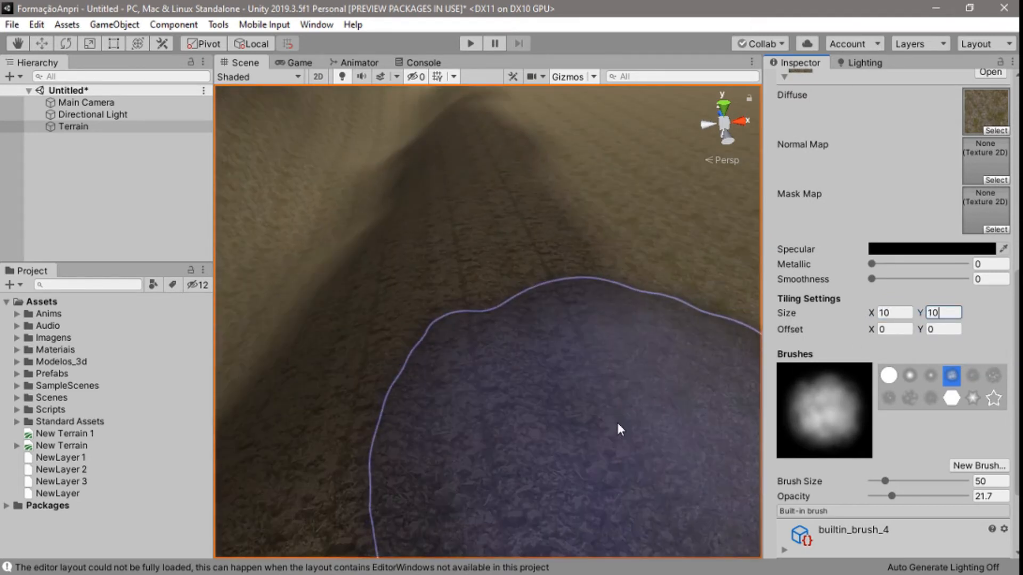
mouse_move(648, 405)
alt+mouse_down()
mouse_move(688, 386)
mouse_move(664, 389)
mouse_move(596, 493)
alt+mouse_up()
scroll(688, 386, up, 2)
scroll(563, 439, down, 10)
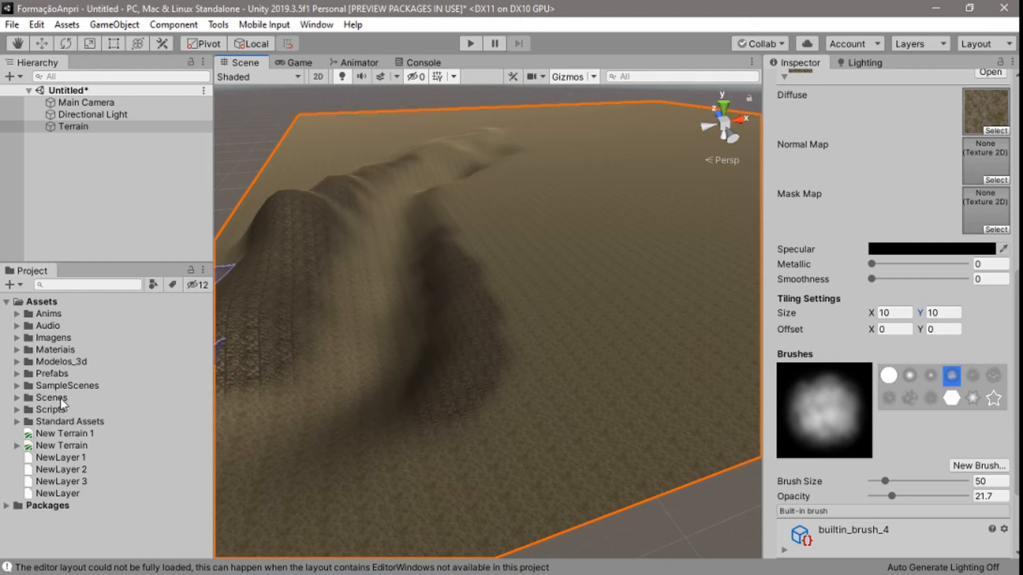
click(15, 374)
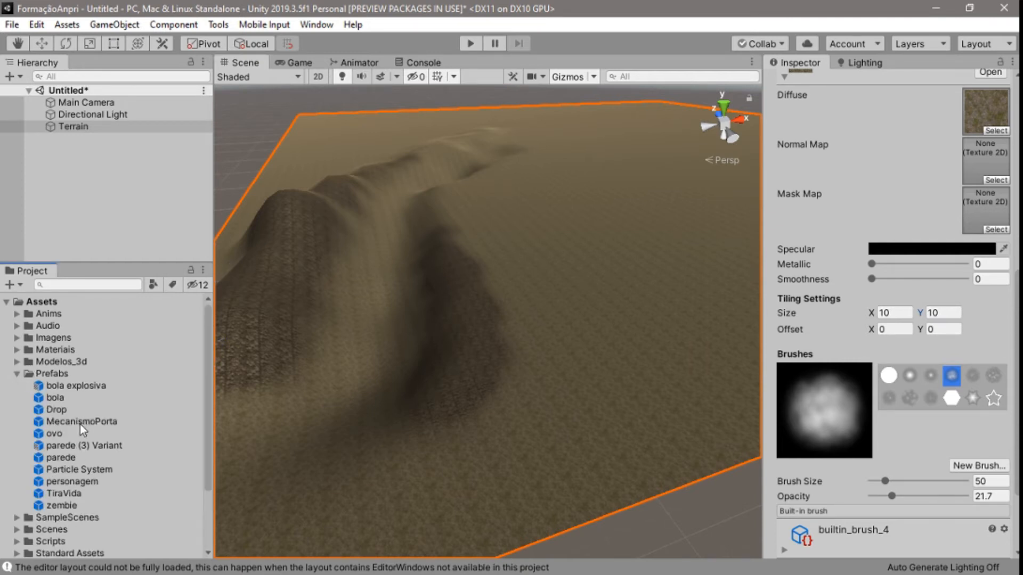
drag(81, 481, 503, 304)
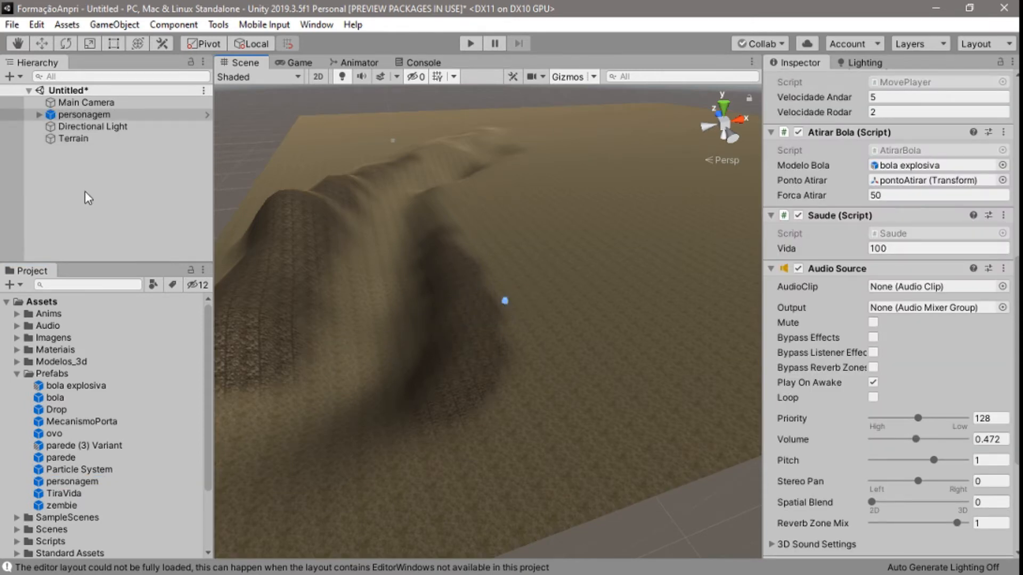
click(42, 44)
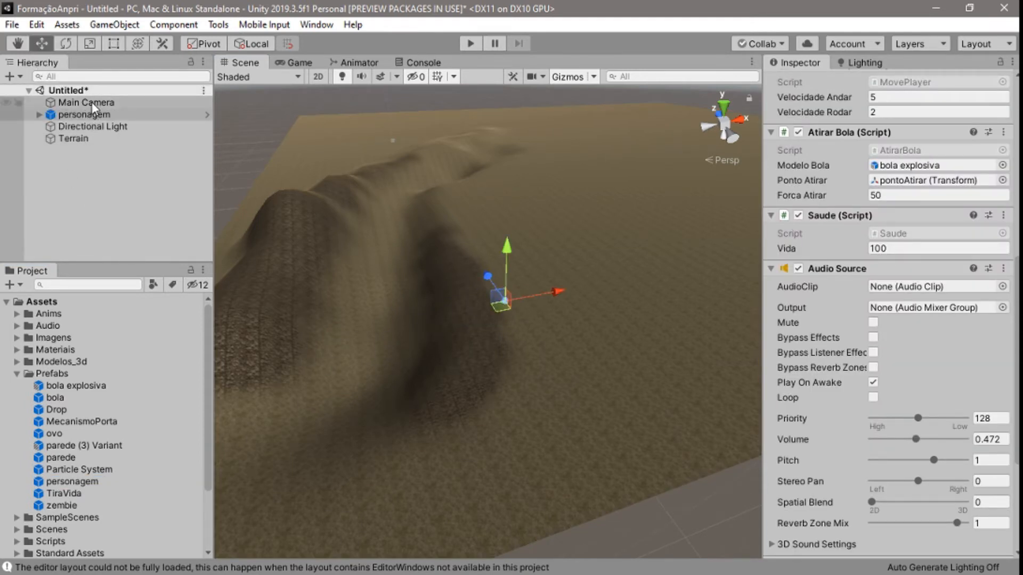
- Add the Smooth Follow script component to the Main Camera
click(93, 104)
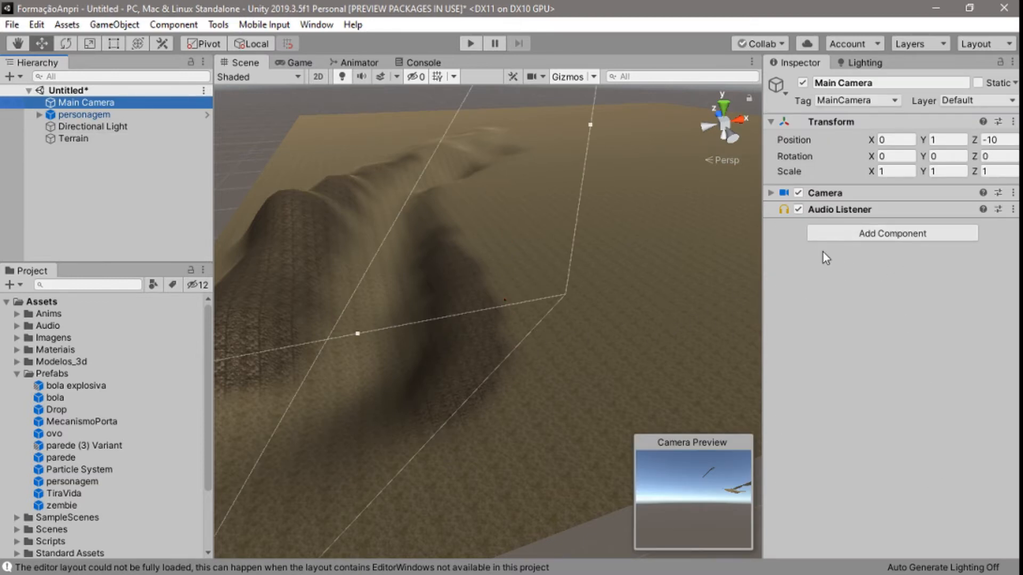
click(847, 236)
text(smo)
key(Down)
key(Return)
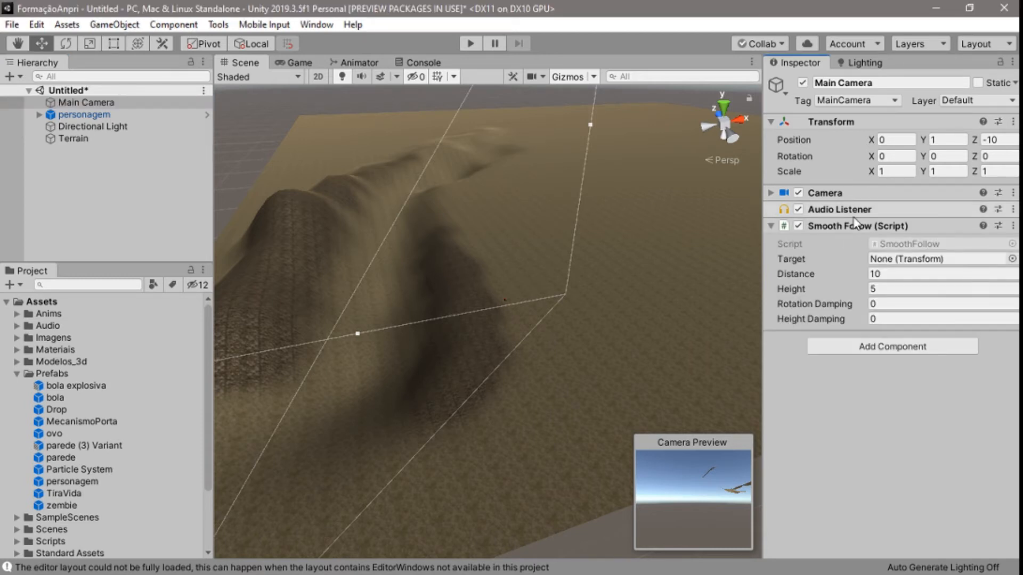
- Assign personagem as the Smooth Follow target and set both Rotation Damping and Height Damping to 2
drag(86, 114, 929, 260)
click(903, 304)
text(2)
click(898, 319)
text(2)
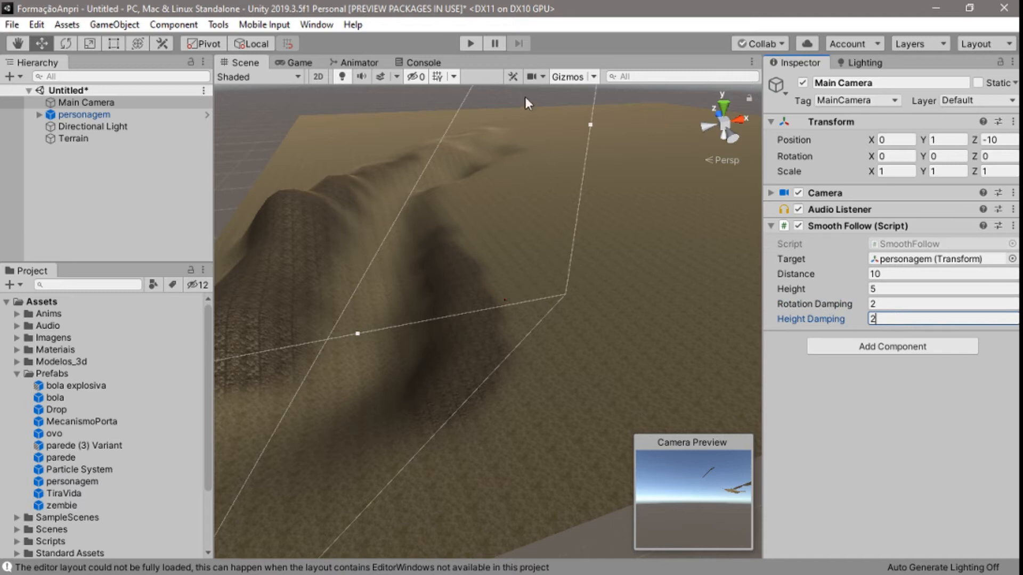
- Play-test the scene by walking the character around the painted terrain, turning both ways, and stop the game
click(466, 44)
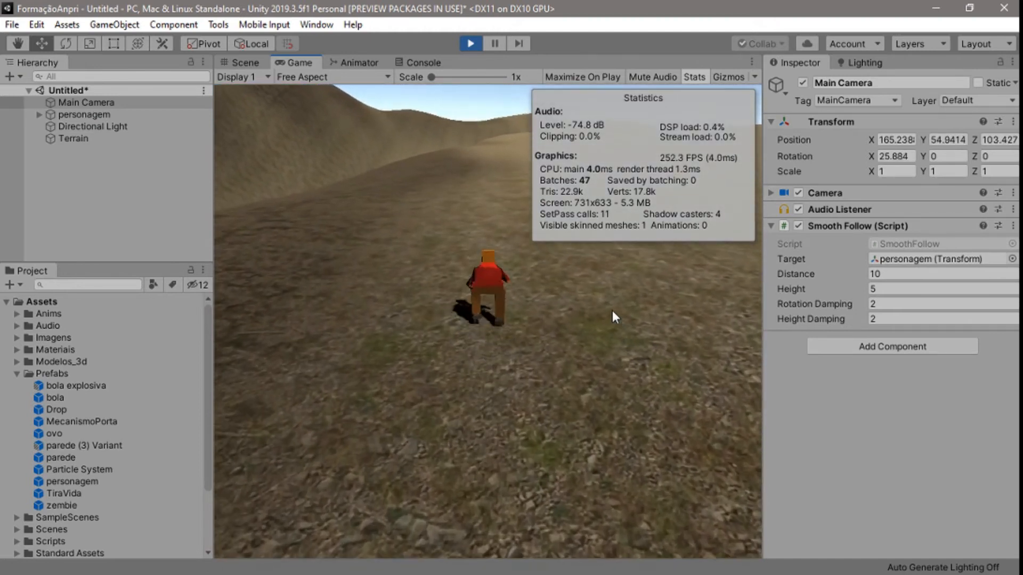
key(w)
key(a)
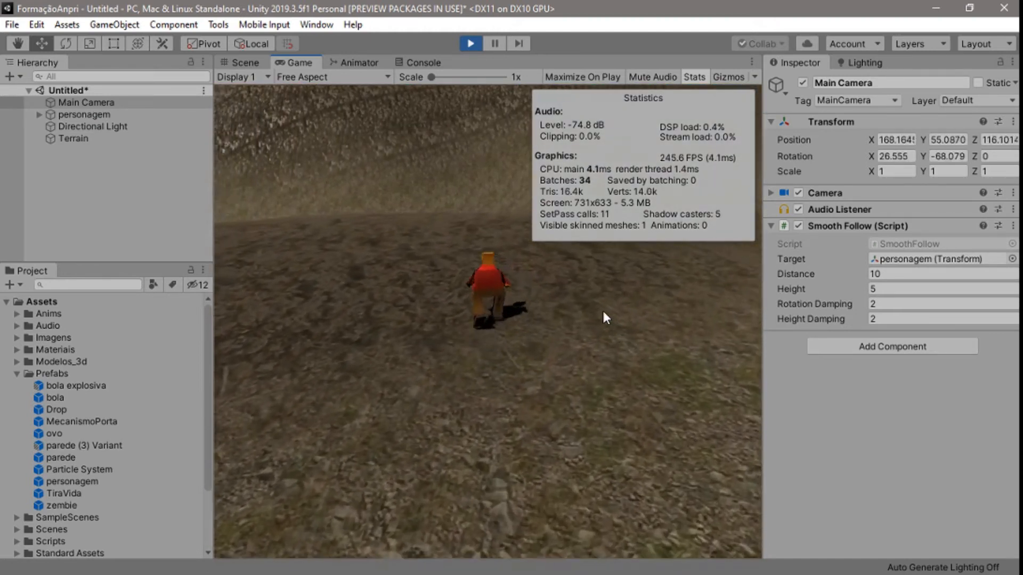
key(d)
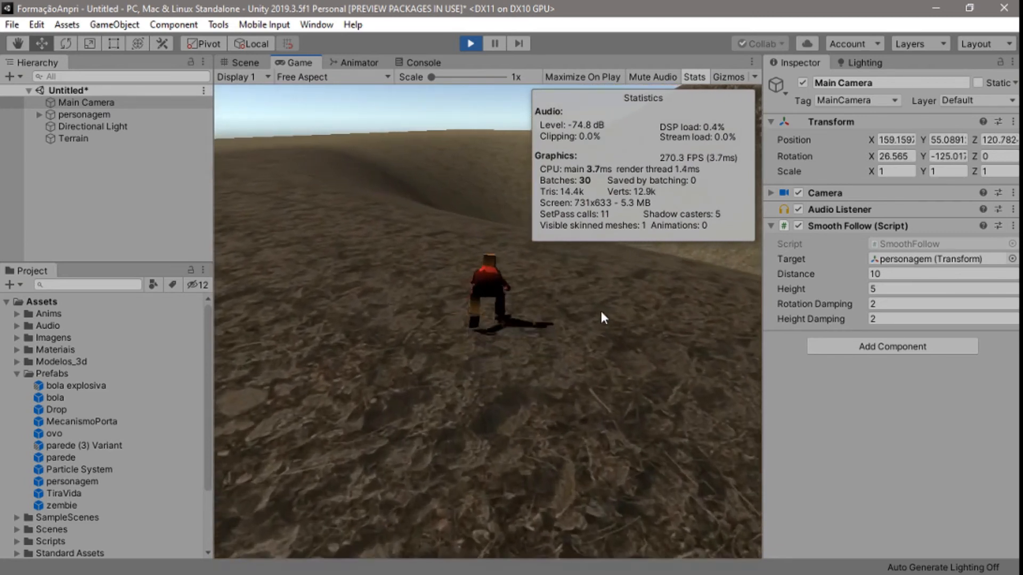
key(d)
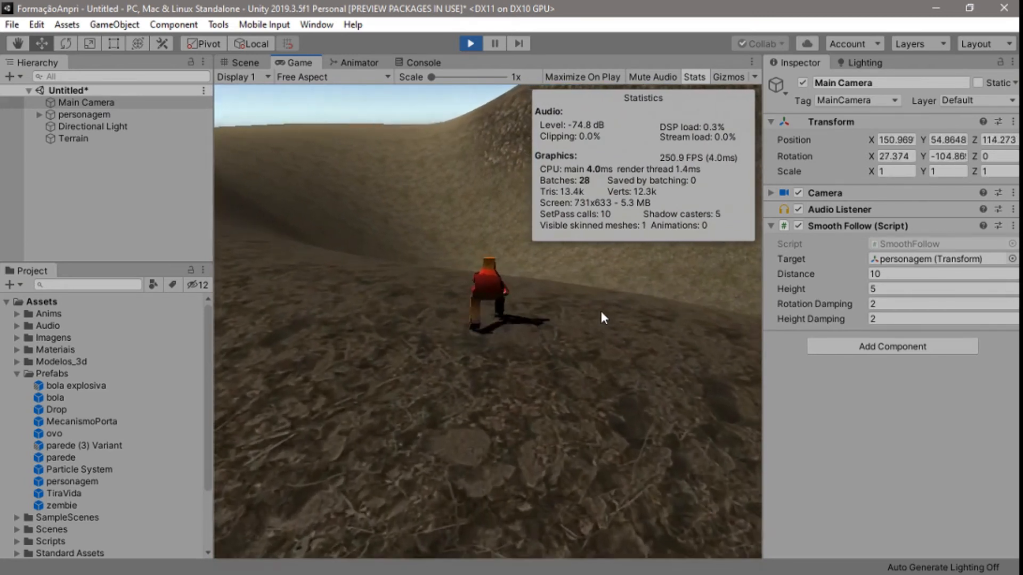
key(a)
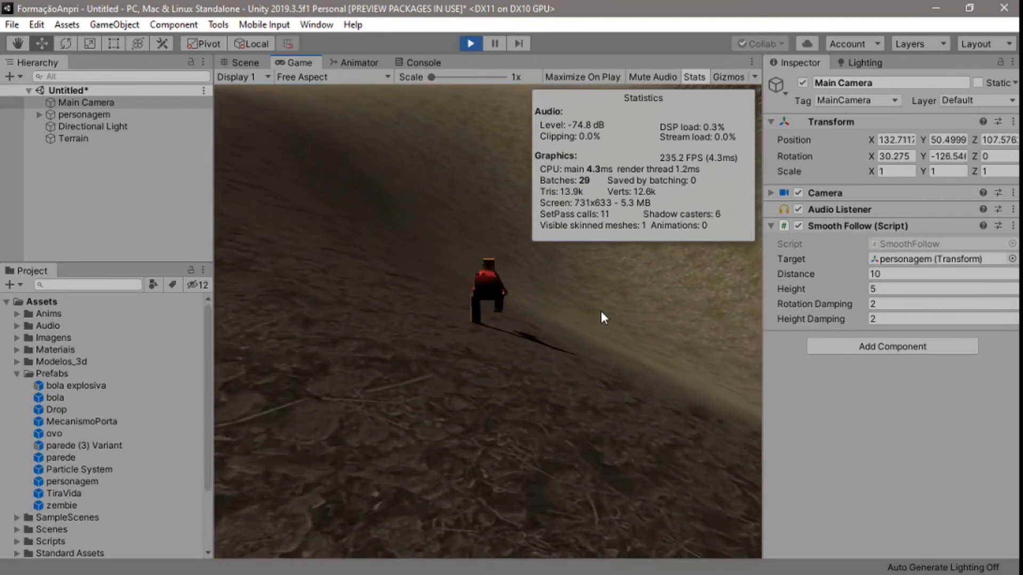
key(a)
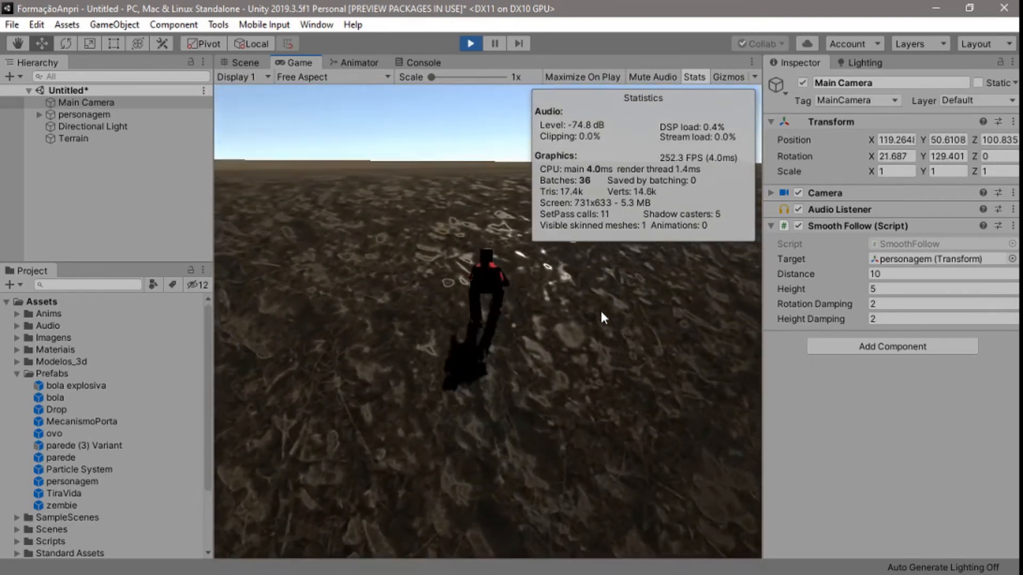
key(a)
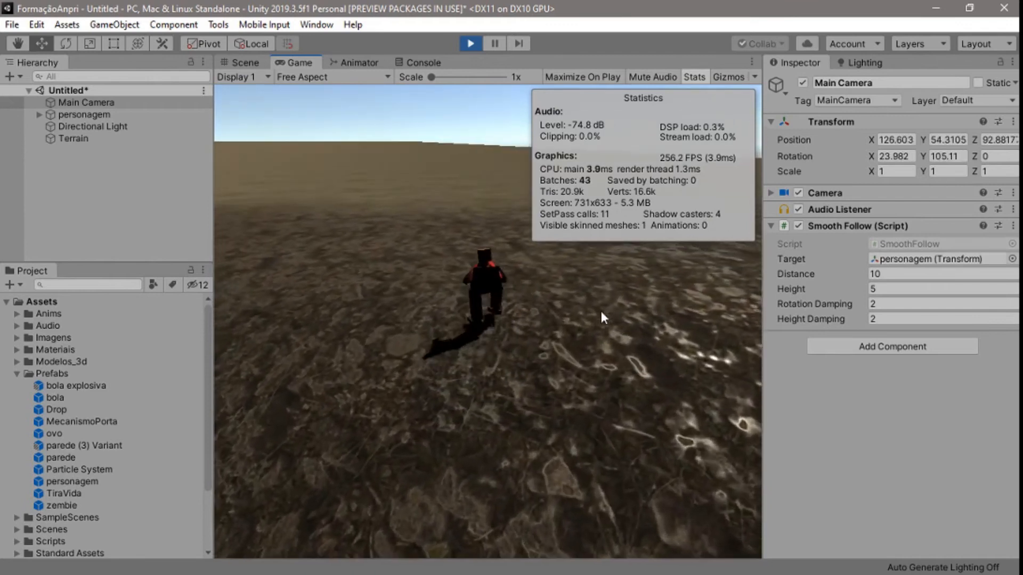
key(a)
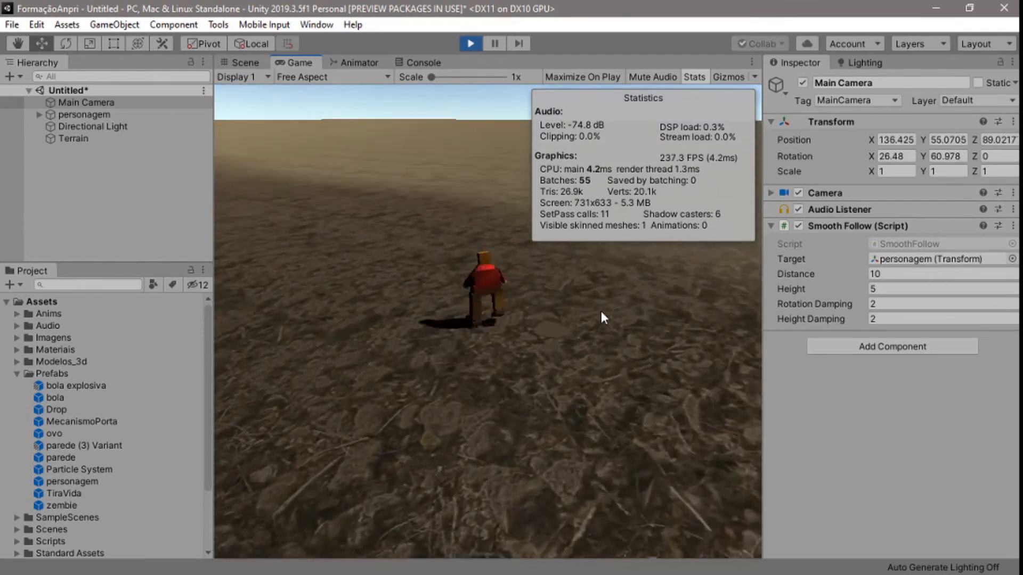
key(a)
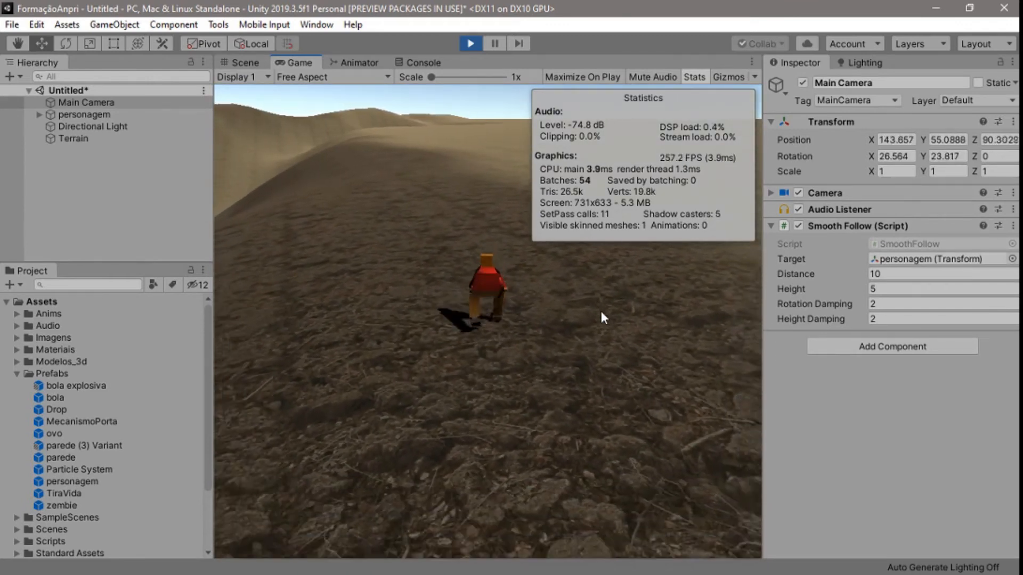
click(468, 43)
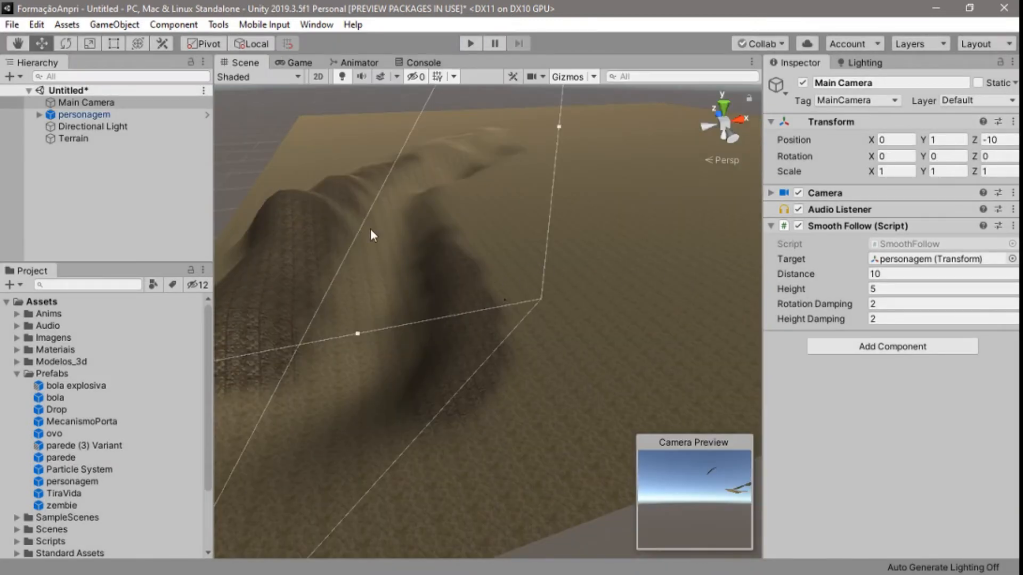
- Create a third terrain layer from the GrassHillAlbedo texture and paint a grass patch on the flat ground beside the muddy valley
click(96, 139)
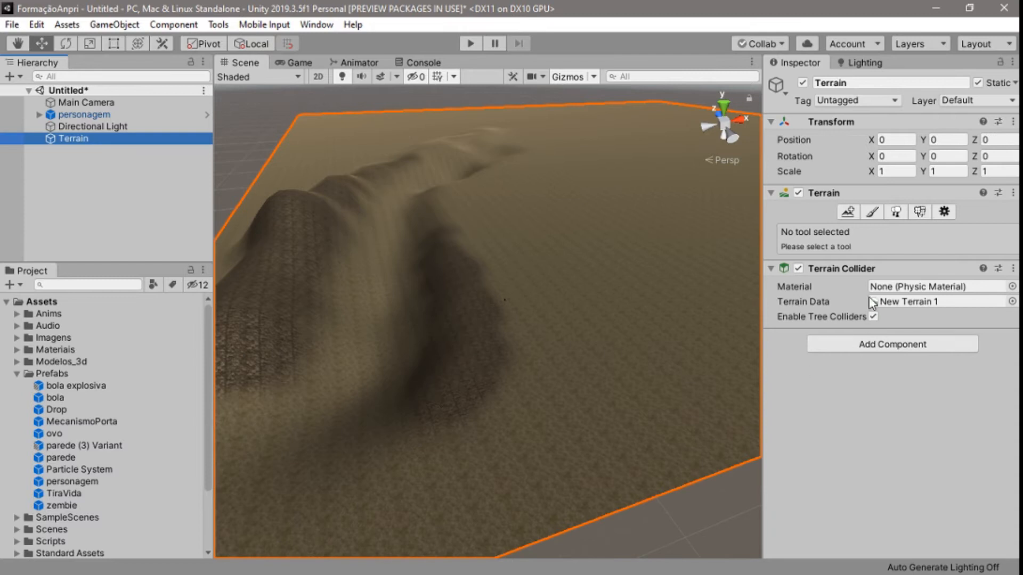
click(873, 212)
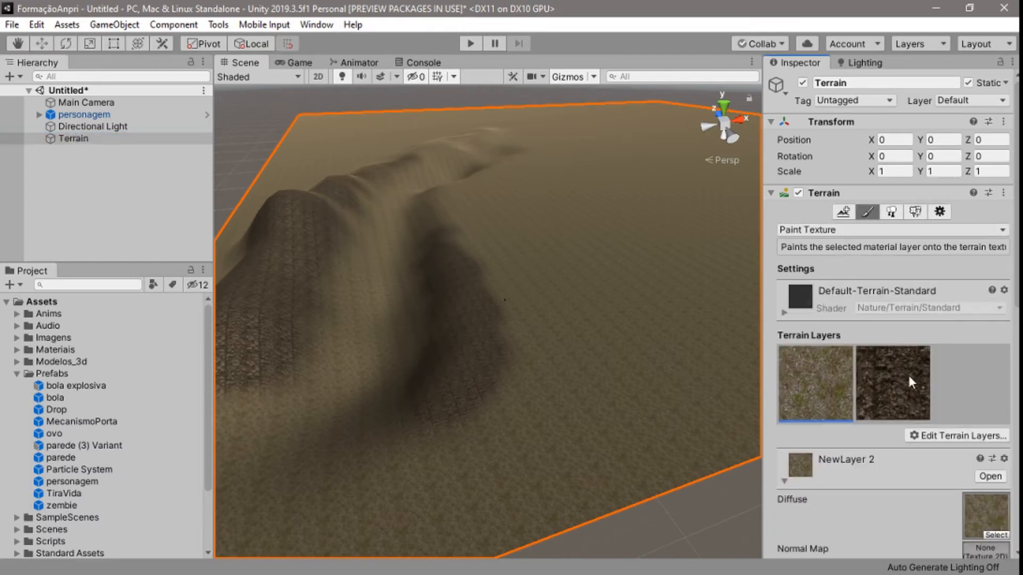
click(963, 437)
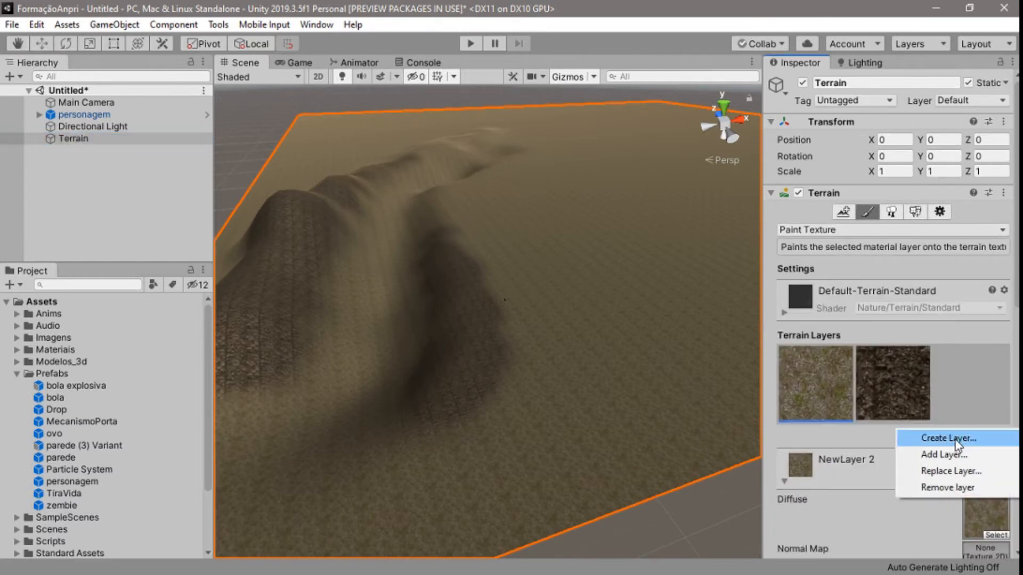
click(959, 440)
scroll(465, 347, down, 10)
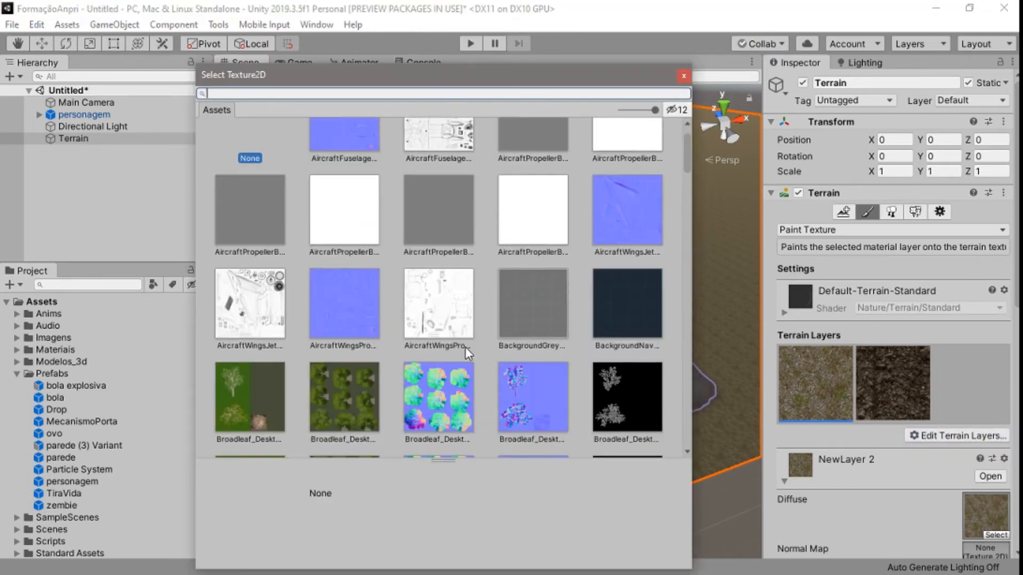
scroll(465, 347, down, 15)
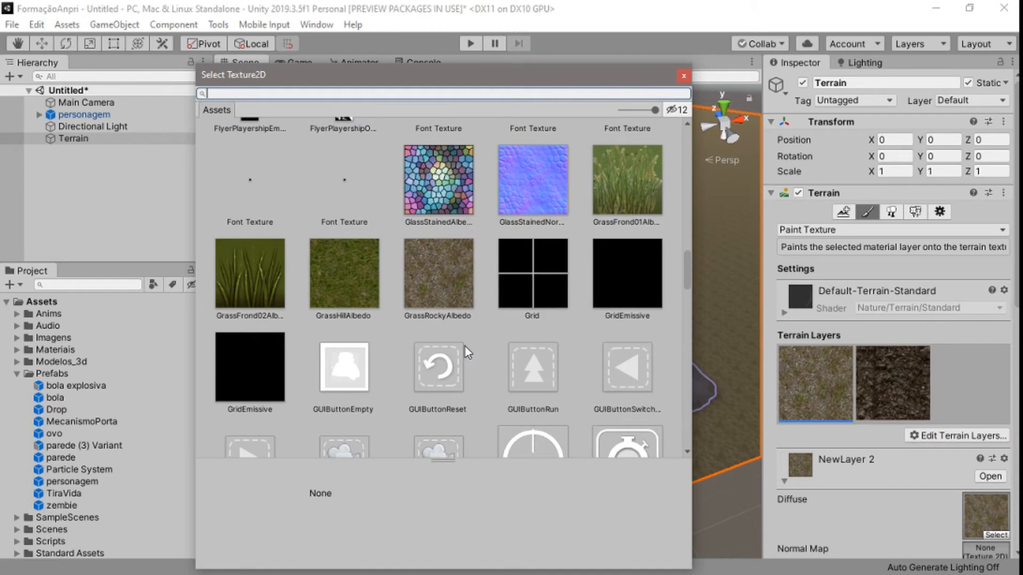
click(362, 288)
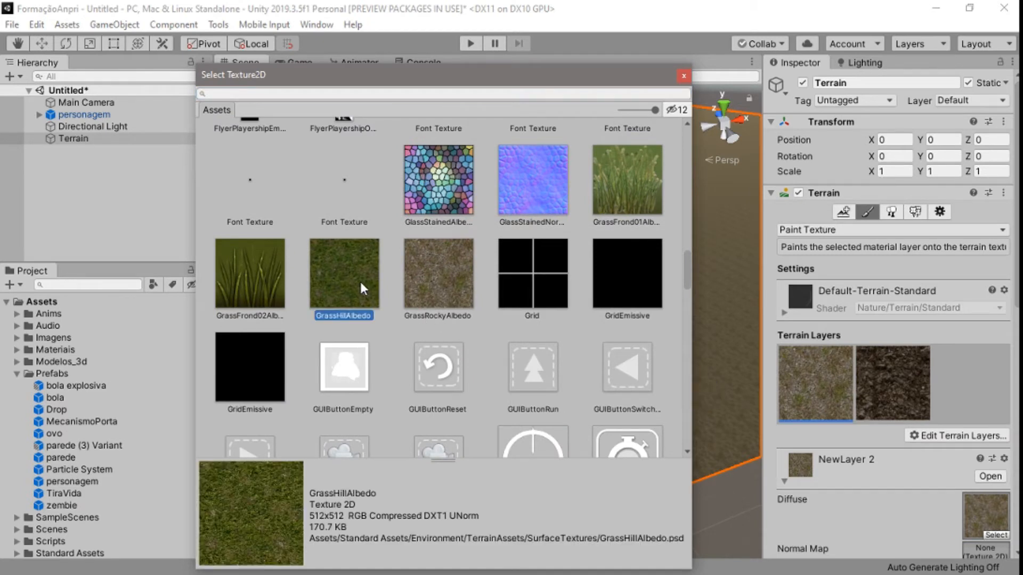
double_click(359, 280)
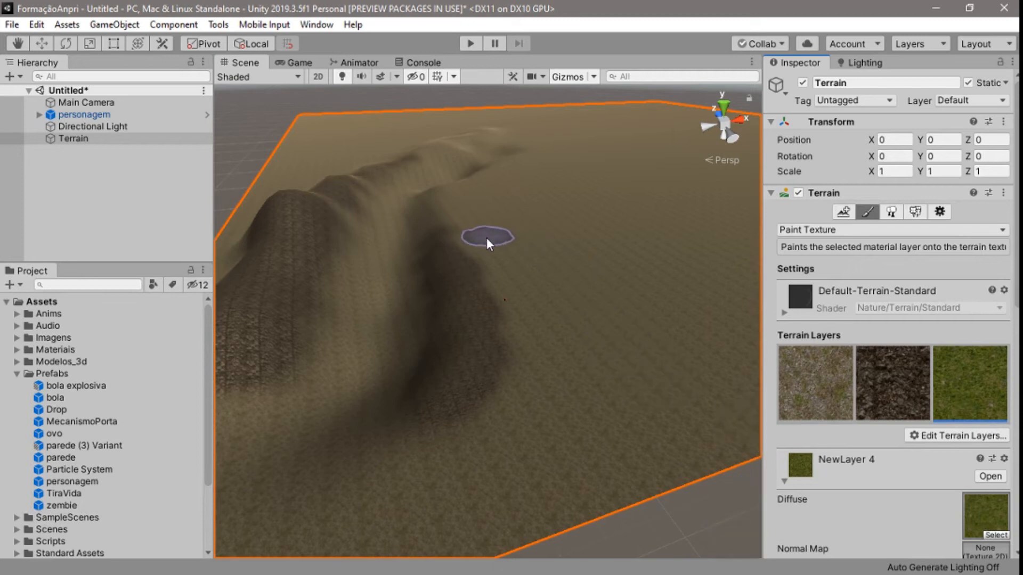
mouse_move(501, 305)
mouse_down()
mouse_move(500, 358)
mouse_move(486, 389)
mouse_move(507, 283)
mouse_up()
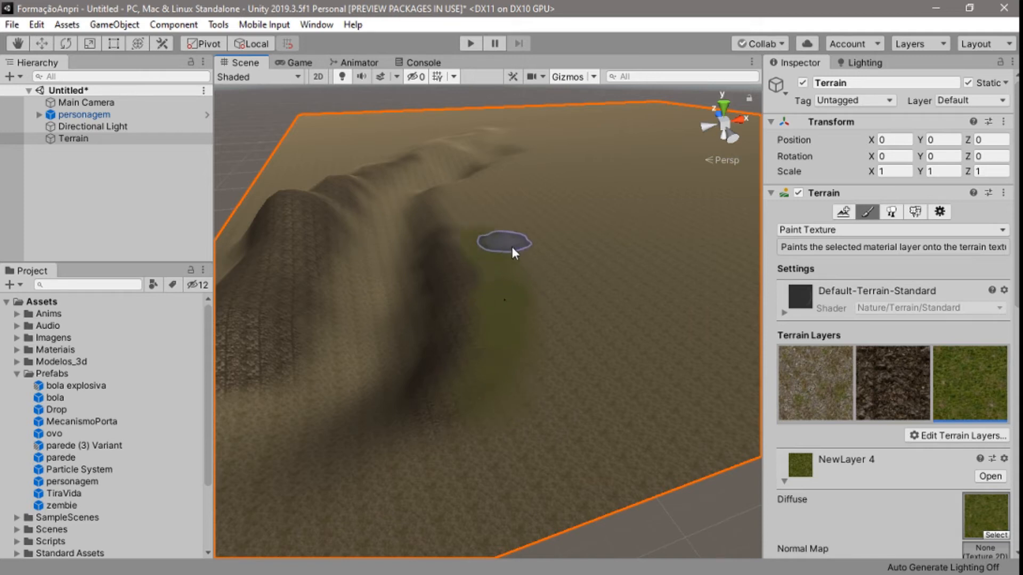
mouse_move(532, 285)
mouse_down()
mouse_move(554, 363)
mouse_move(571, 298)
mouse_move(539, 263)
mouse_move(614, 322)
mouse_move(621, 312)
mouse_move(583, 262)
mouse_up()
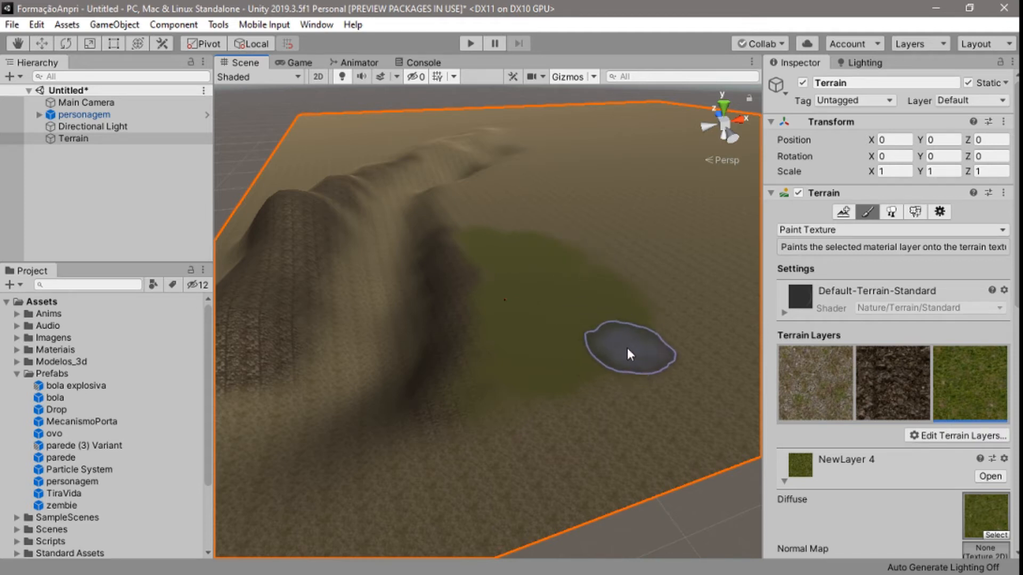
- Create a fourth terrain layer from a sand texture
click(943, 437)
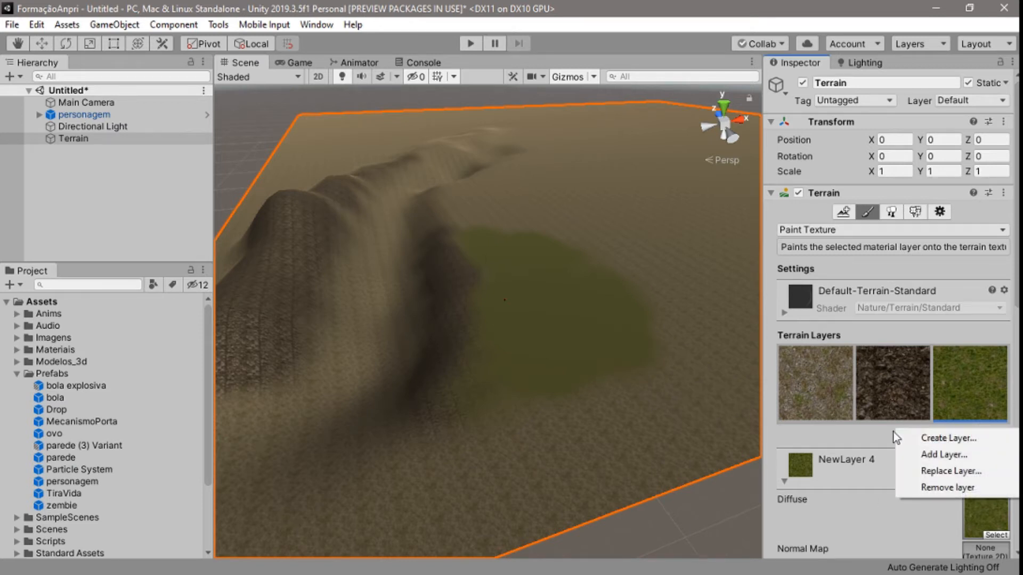
click(946, 442)
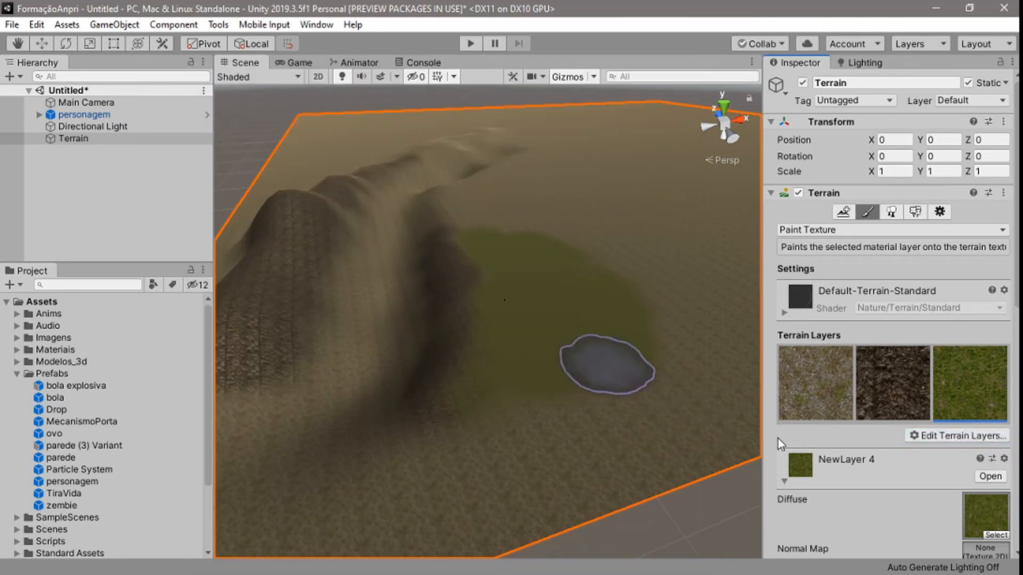
click(976, 438)
click(947, 438)
scroll(428, 293, down, 10)
scroll(427, 301, down, 15)
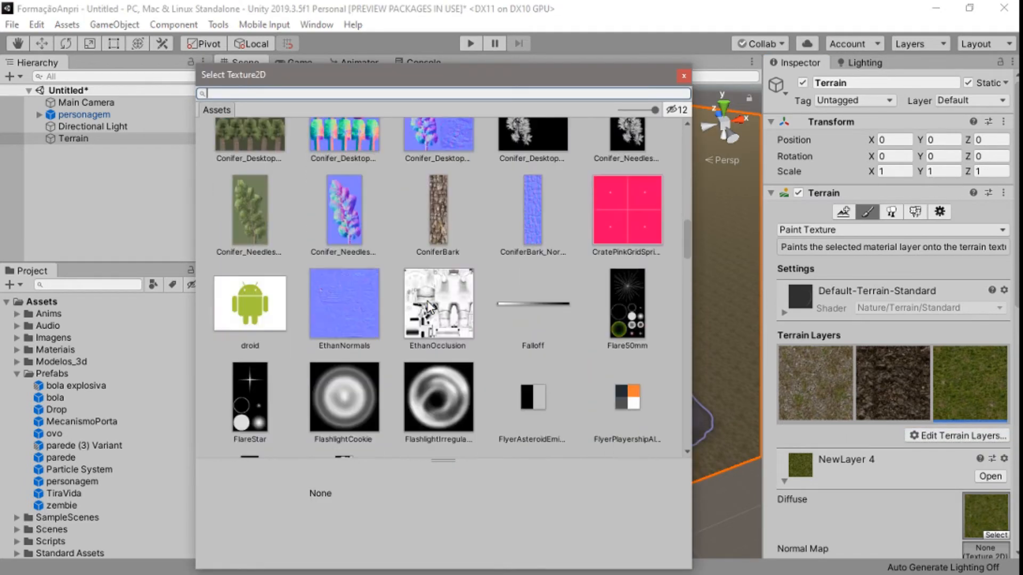
scroll(432, 306, down, 15)
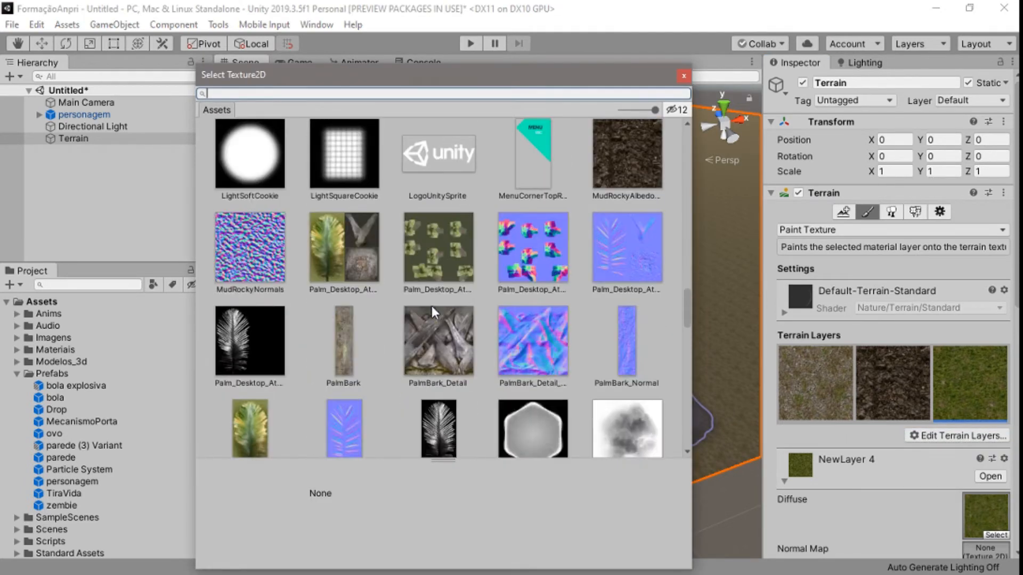
double_click(439, 276)
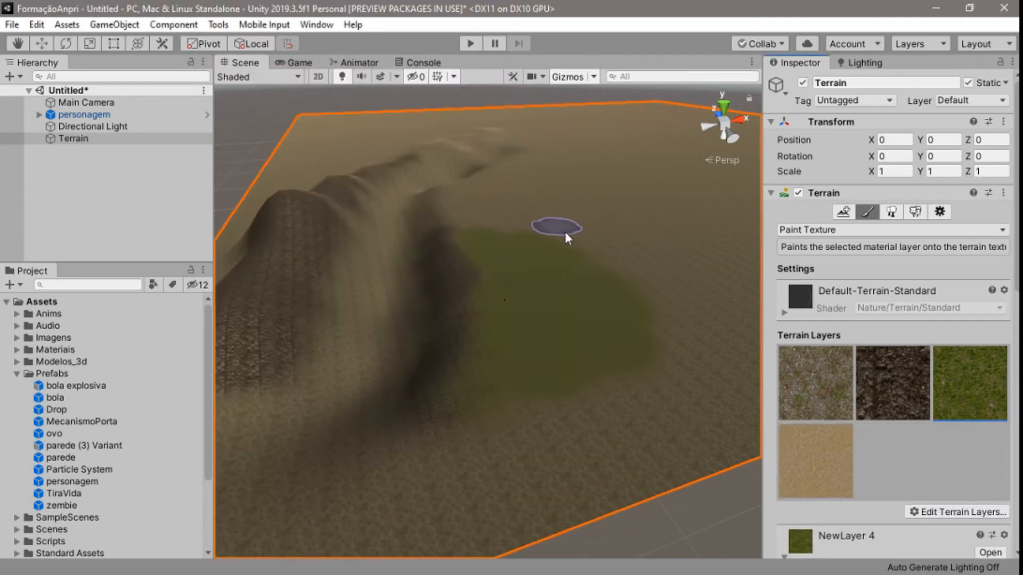
- Paint a strip of the sand layer along the edge of the grass patch, on the side away from the valley
click(815, 458)
click(669, 335)
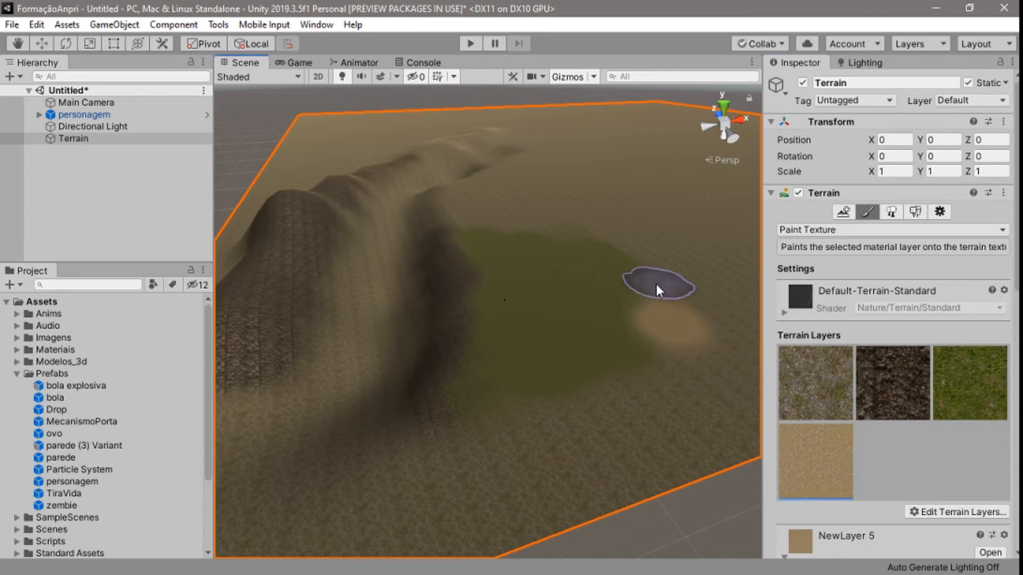
mouse_move(673, 299)
mouse_down()
mouse_move(663, 273)
mouse_move(632, 248)
mouse_up()
- Set the sand layer's tiling size to 10 in both X and Y
scroll(885, 442, down, 8)
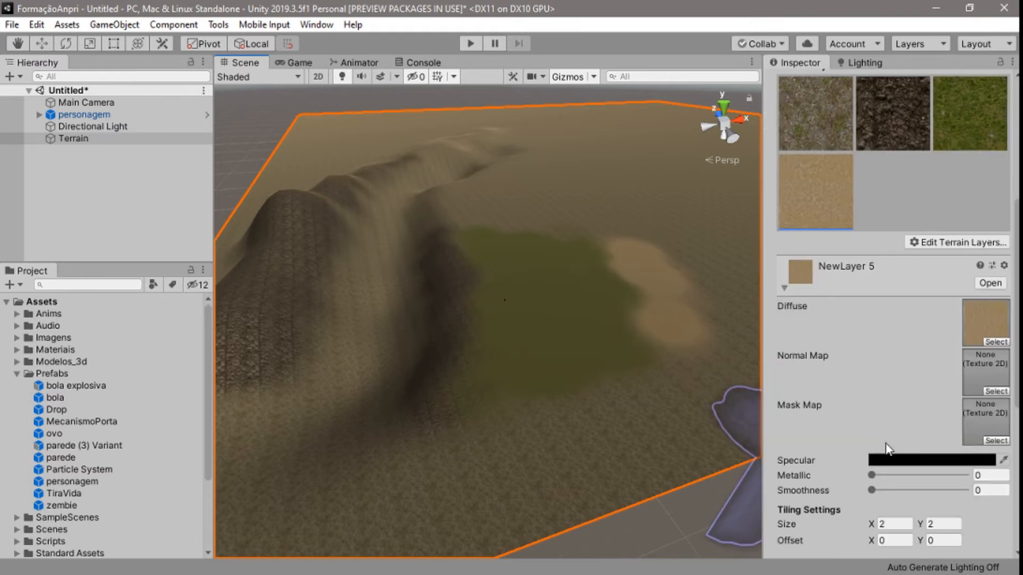
double_click(889, 390)
text(10)
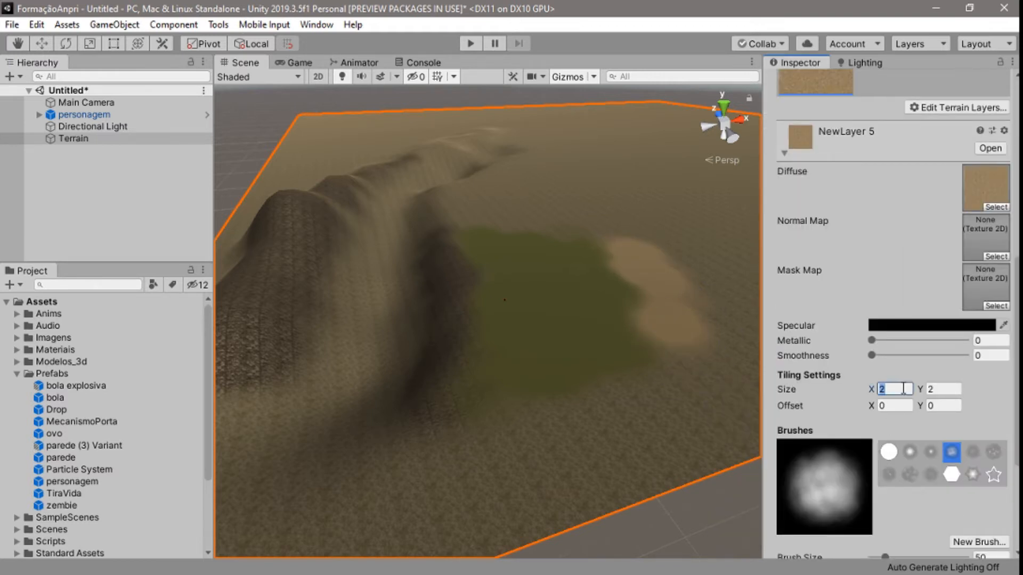
double_click(942, 389)
text(10)
- Set the grass layer's tiling size to X 10 and Y 10
scroll(927, 358, up, 8)
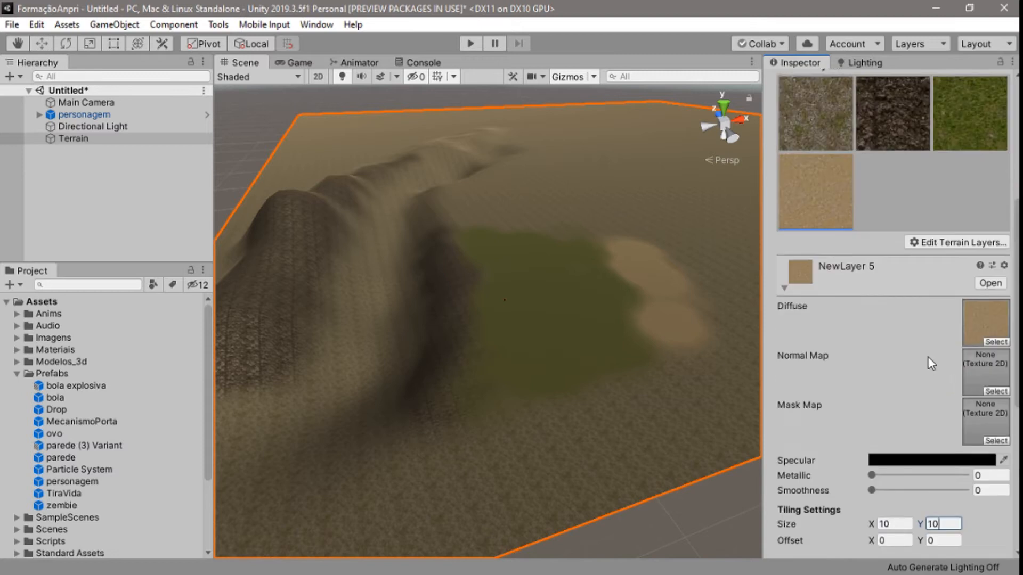
click(953, 264)
scroll(953, 269, down, 8)
double_click(895, 389)
text(10)
click(938, 391)
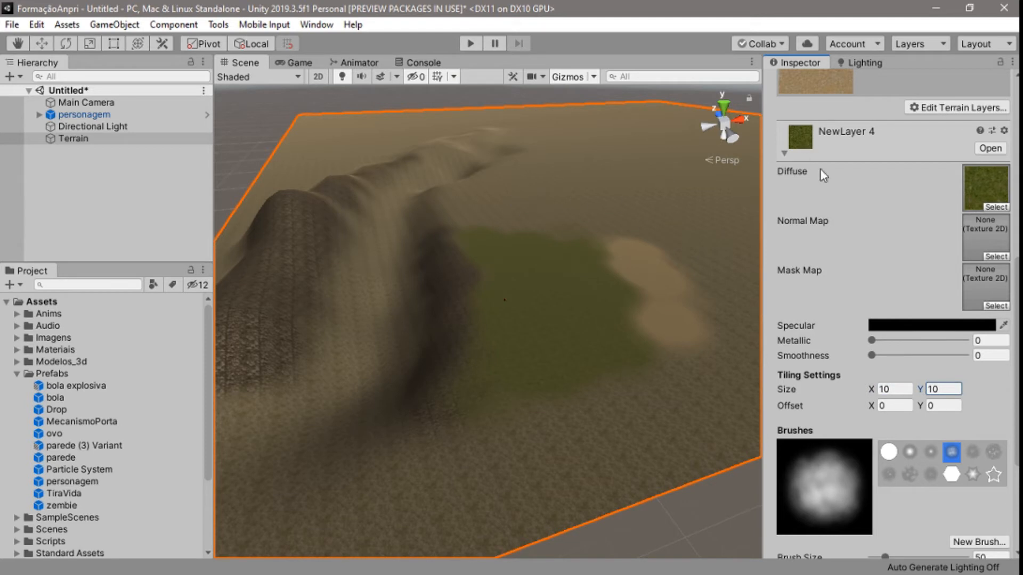
- Use Raise or Lower Terrain to sculpt a new hill on the flat ground beyond the sand strip
scroll(847, 203, up, 8)
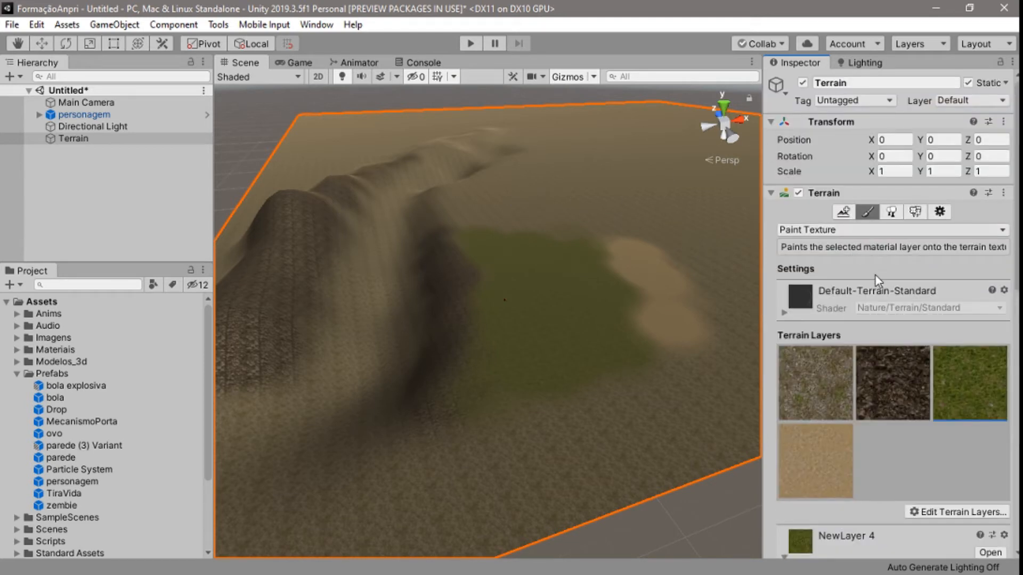
scroll(871, 297, down, 8)
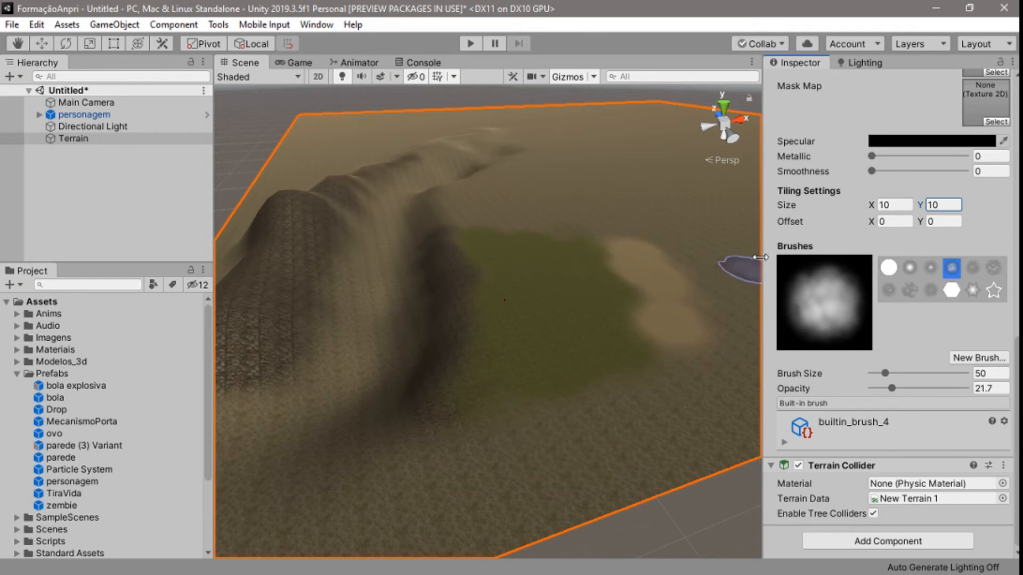
scroll(967, 328, up, 5)
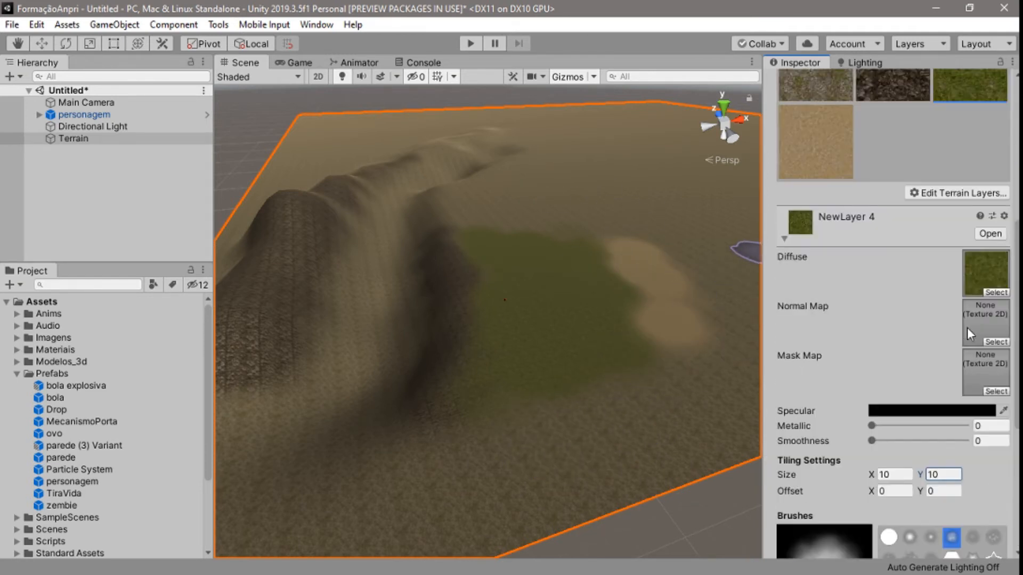
scroll(919, 191, up, 3)
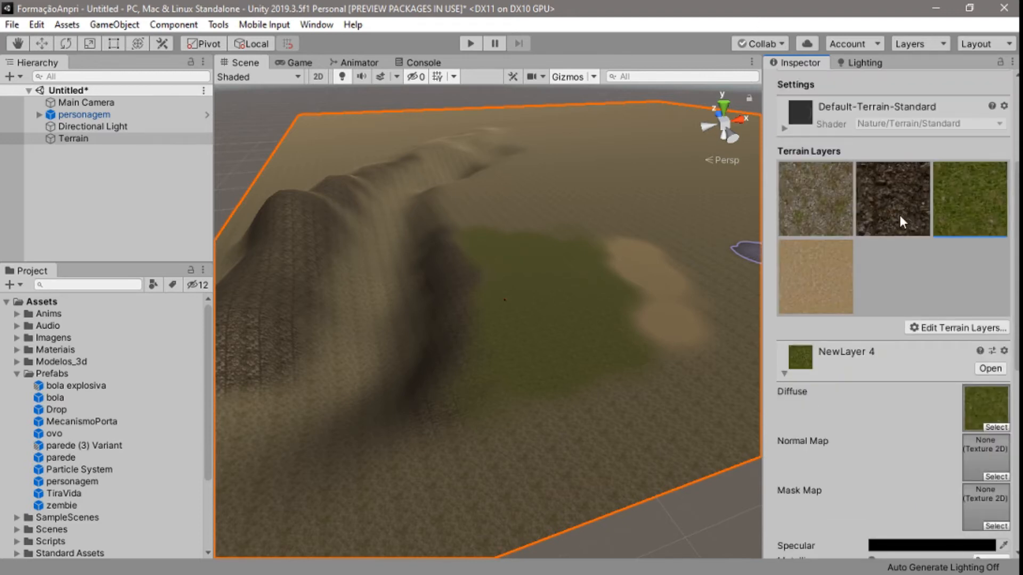
scroll(863, 227, up, 3)
click(863, 235)
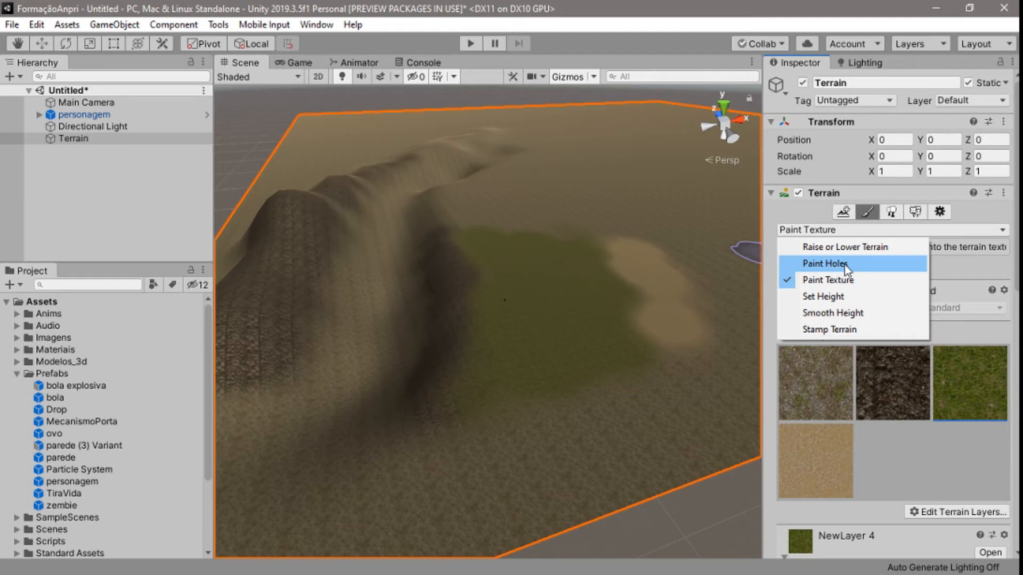
click(852, 247)
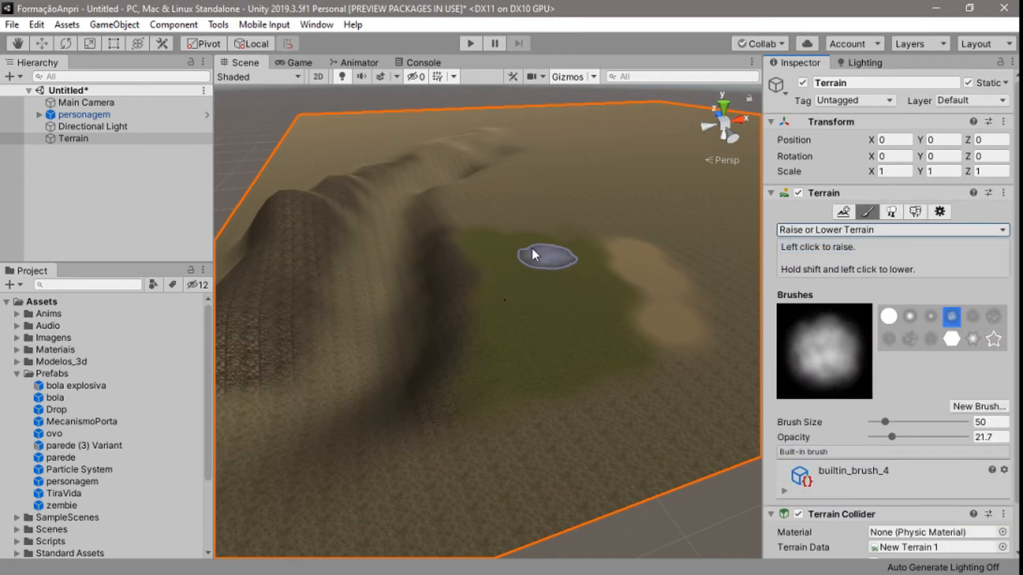
alt+drag(548, 254, 588, 261)
right_drag(588, 260, 591, 266)
middle_drag(591, 277, 613, 447)
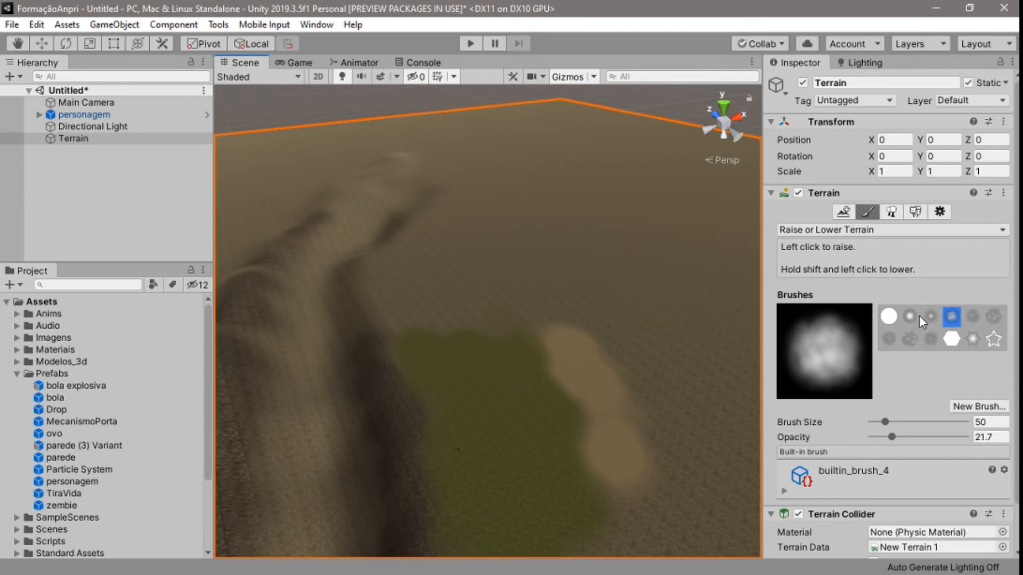
mouse_move(688, 344)
mouse_down()
mouse_move(708, 344)
mouse_move(708, 330)
mouse_move(734, 369)
mouse_move(720, 389)
mouse_move(663, 343)
mouse_move(651, 311)
mouse_move(671, 309)
mouse_move(729, 348)
mouse_move(731, 375)
mouse_up()
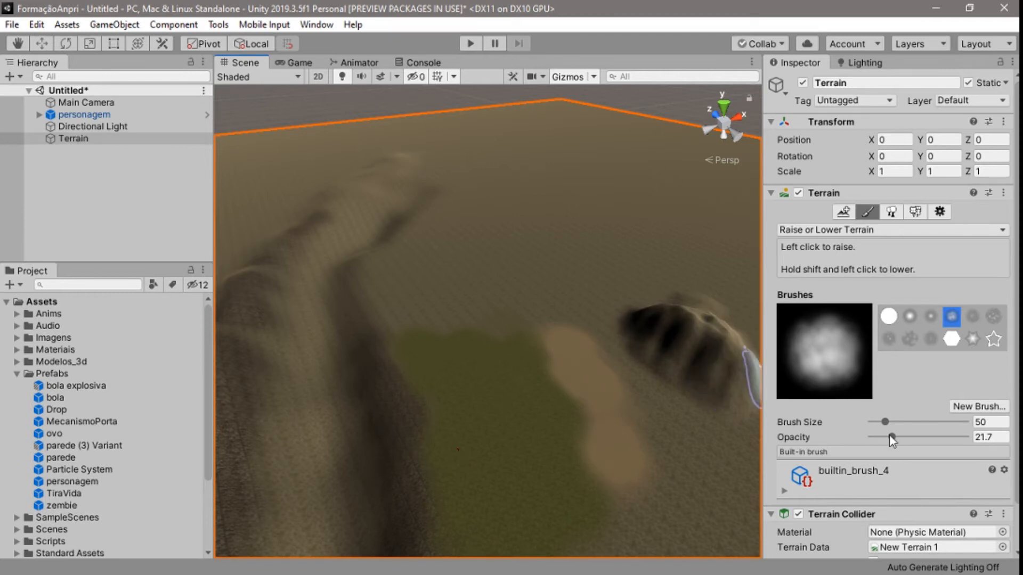
- Switch the terrain tool to Paint Holes and set the brush size to 9
click(862, 230)
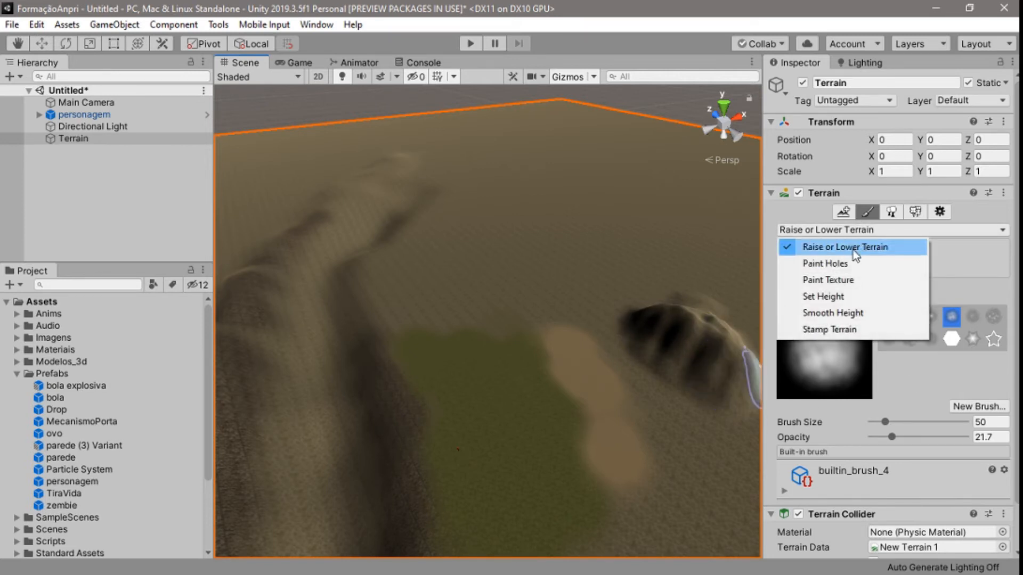
click(845, 262)
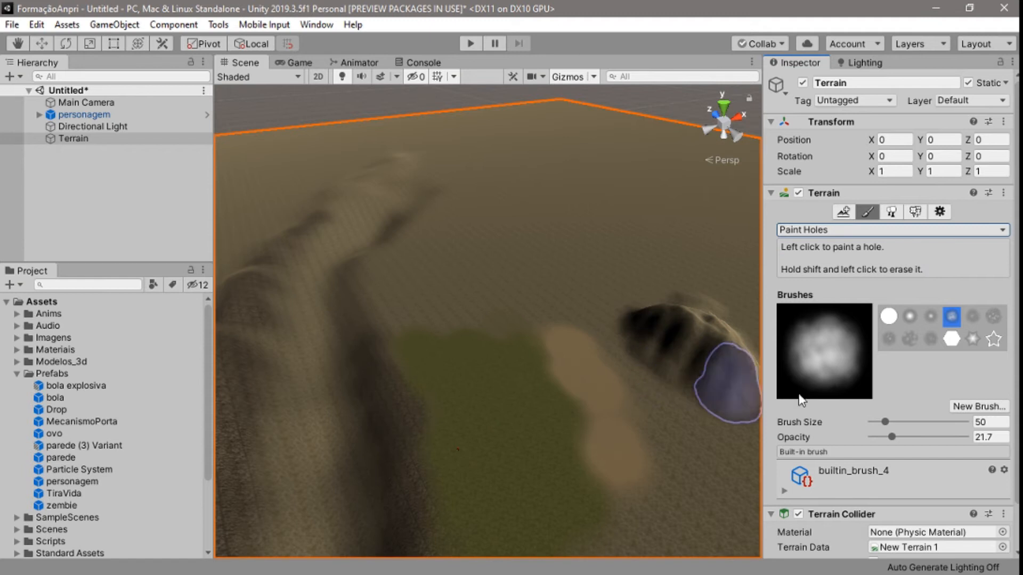
click(877, 424)
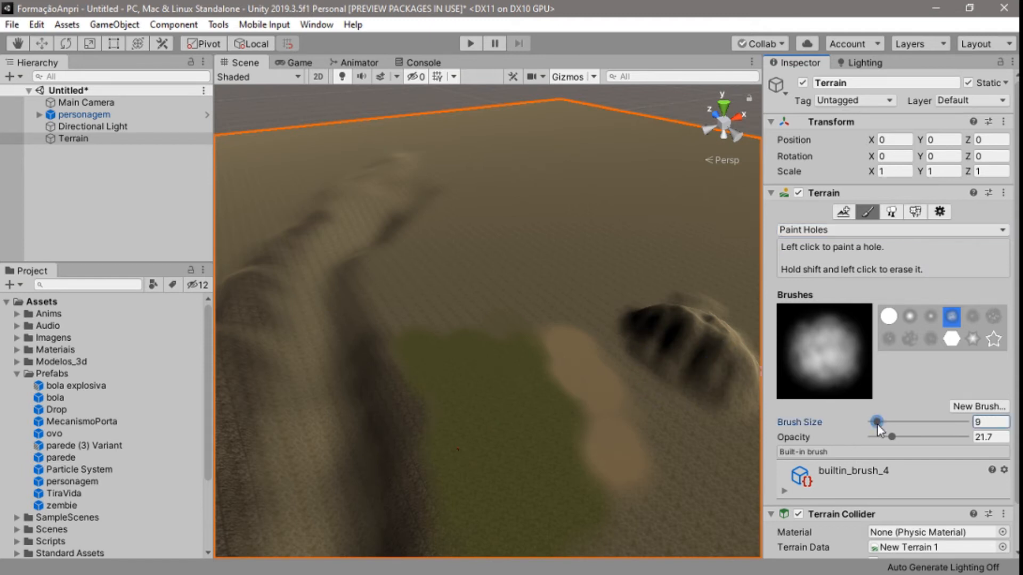
- Paint a small hole at the foot of the new hill
click(691, 387)
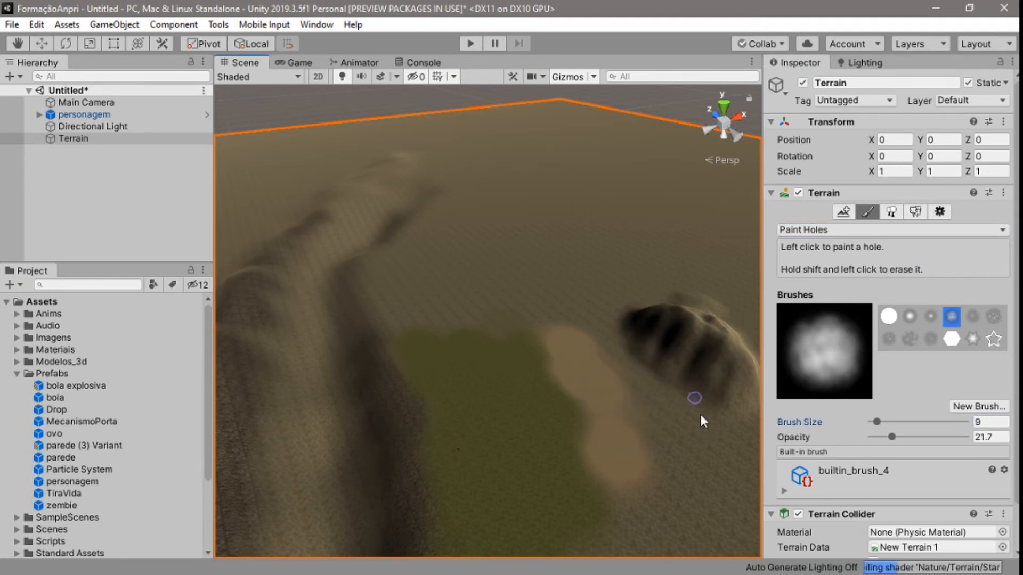
scroll(702, 427, up, 4)
right_drag(649, 450, 825, 381)
scroll(635, 442, up, 4)
middle_drag(635, 441, 659, 464)
right_drag(476, 446, 586, 424)
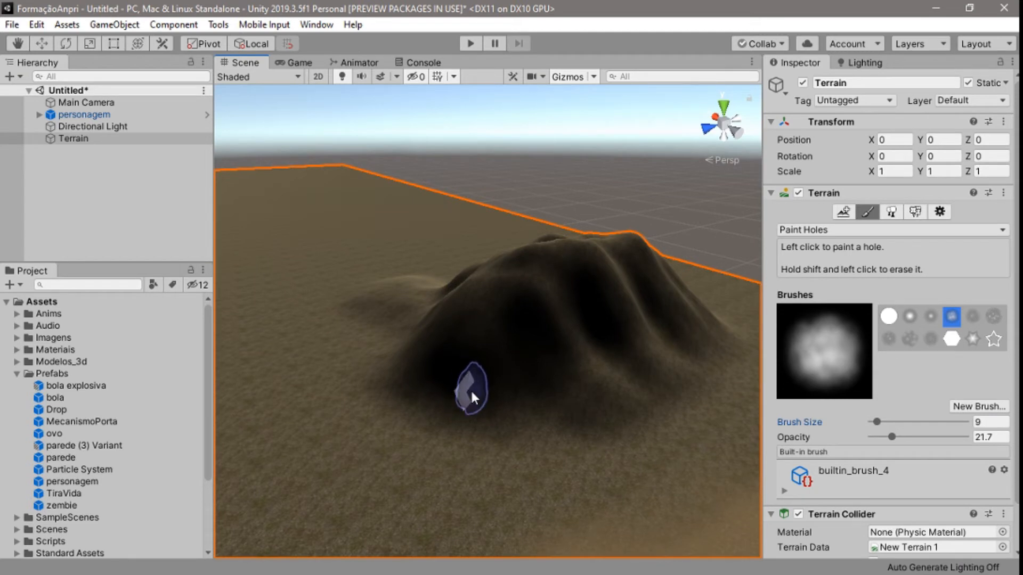
scroll(471, 392, up, 5)
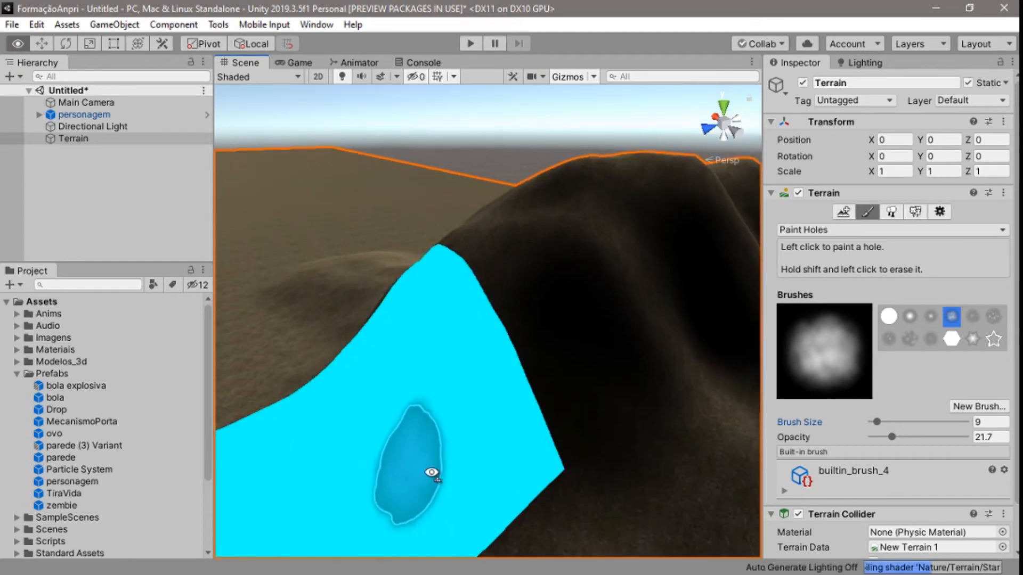
mouse_move(445, 469)
middle_down()
mouse_move(609, 333)
mouse_move(634, 251)
middle_up()
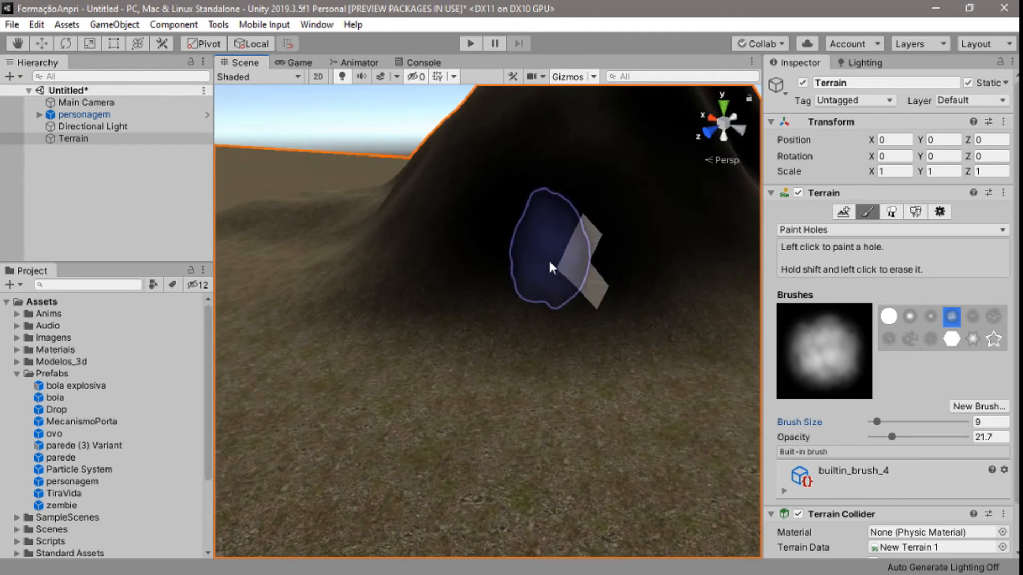
- Set the brush opacity to 31.3 and widen the hole in the hill's foot into a cave-like opening
click(901, 435)
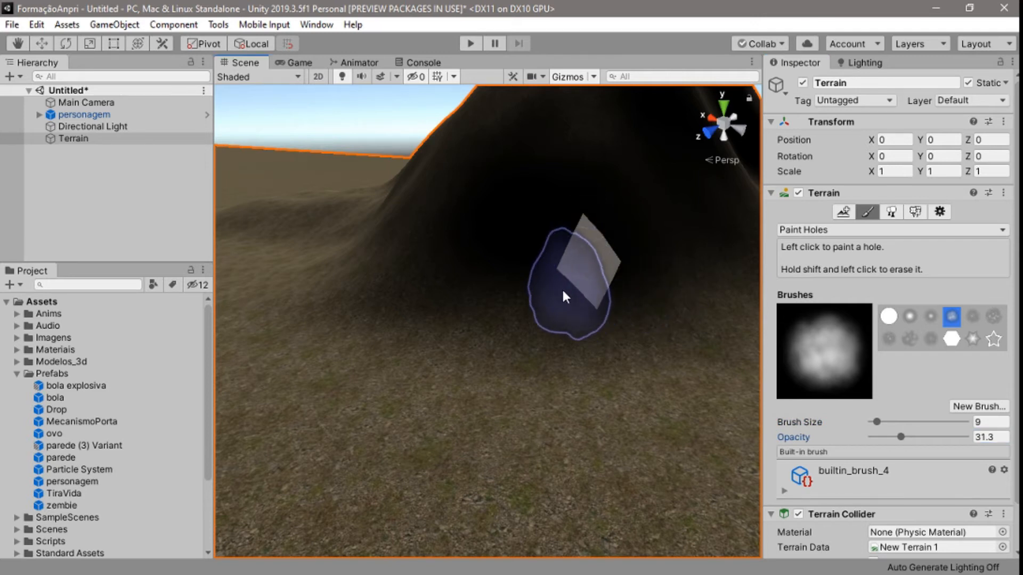
drag(558, 277, 568, 240)
mouse_move(553, 281)
mouse_down()
mouse_move(560, 303)
mouse_move(542, 289)
mouse_move(537, 307)
mouse_move(572, 321)
mouse_move(569, 331)
mouse_up()
right_drag(591, 368, 730, 340)
mouse_move(547, 365)
middle_down()
mouse_move(639, 306)
mouse_move(617, 334)
mouse_move(538, 351)
middle_up()
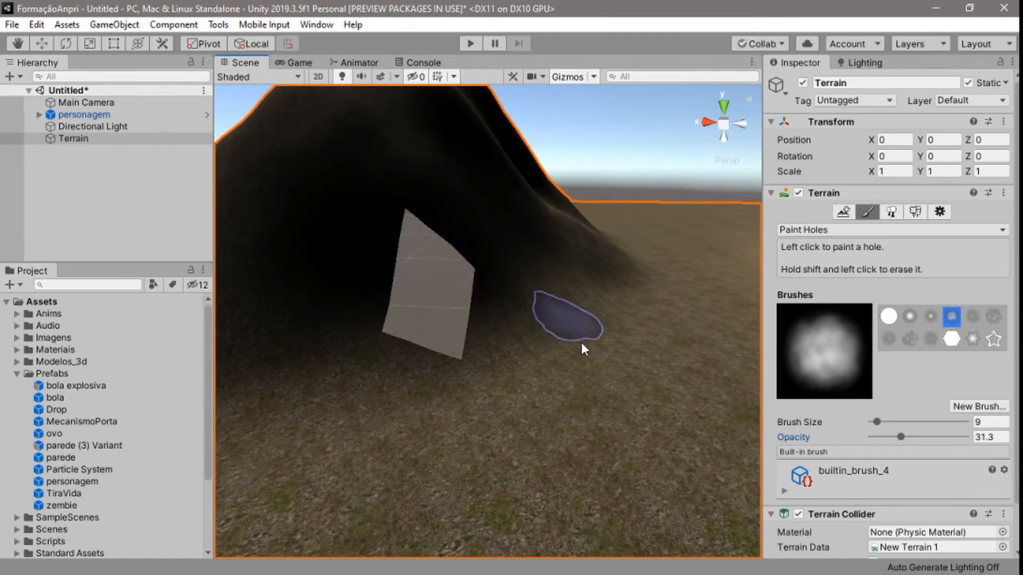
scroll(514, 363, up, 3)
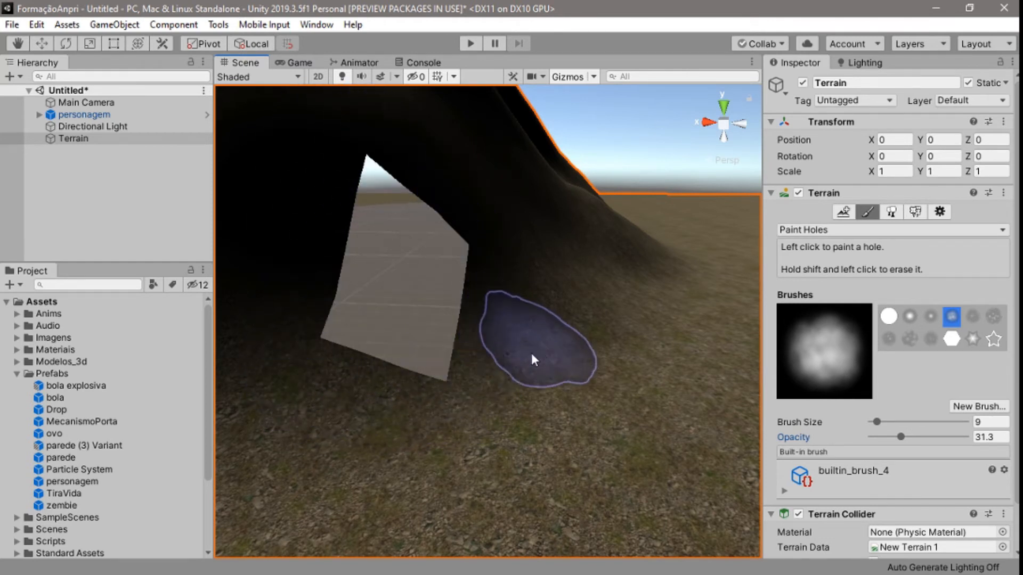
right_drag(531, 352, 422, 335)
mouse_move(606, 391)
mouse_down()
mouse_move(627, 340)
mouse_move(532, 415)
mouse_move(582, 429)
mouse_move(628, 338)
mouse_move(541, 261)
mouse_move(538, 334)
mouse_up()
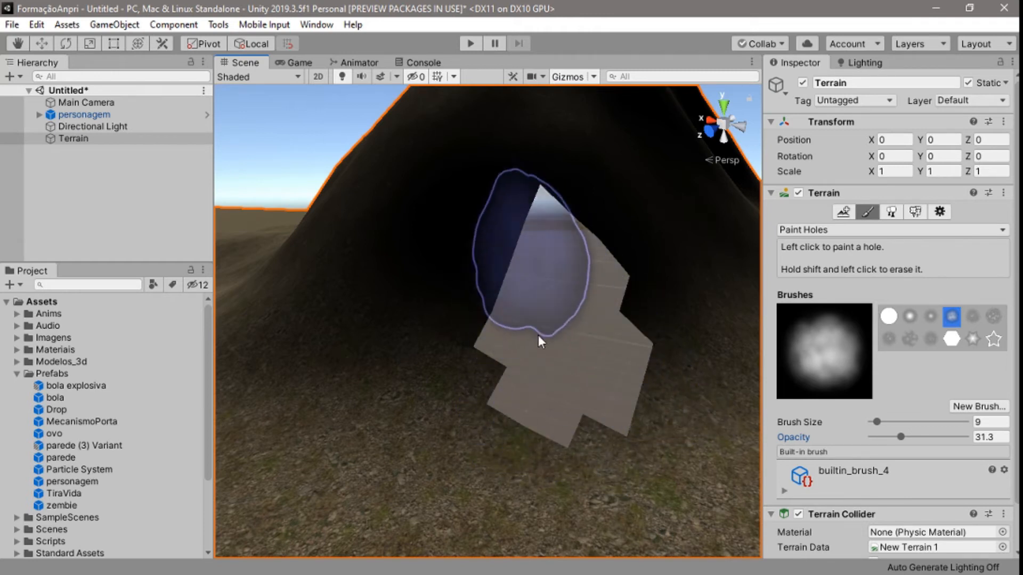
scroll(634, 406, up, 5)
scroll(618, 407, down, 3)
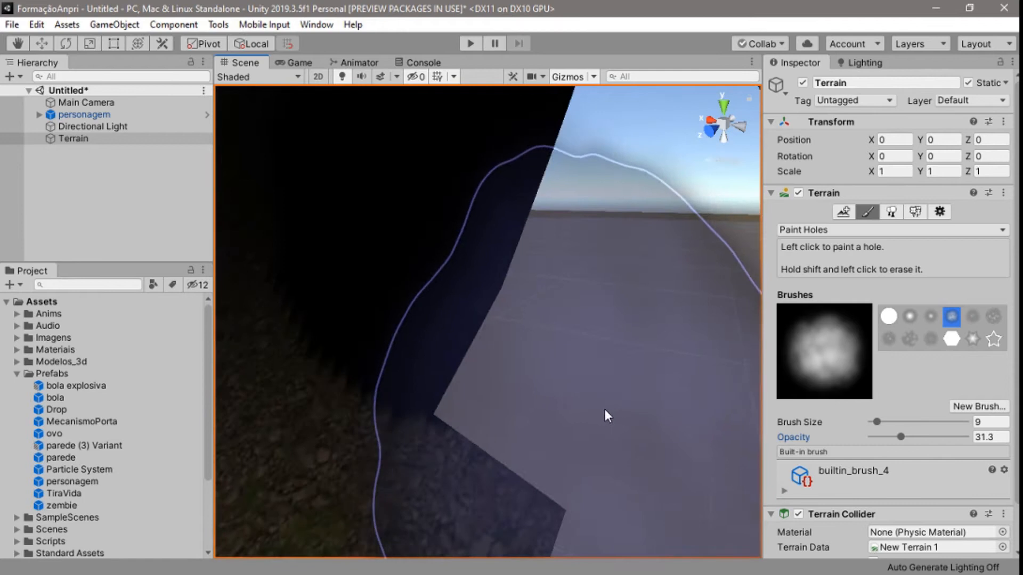
scroll(605, 411, down, 3)
right_drag(452, 441, 503, 423)
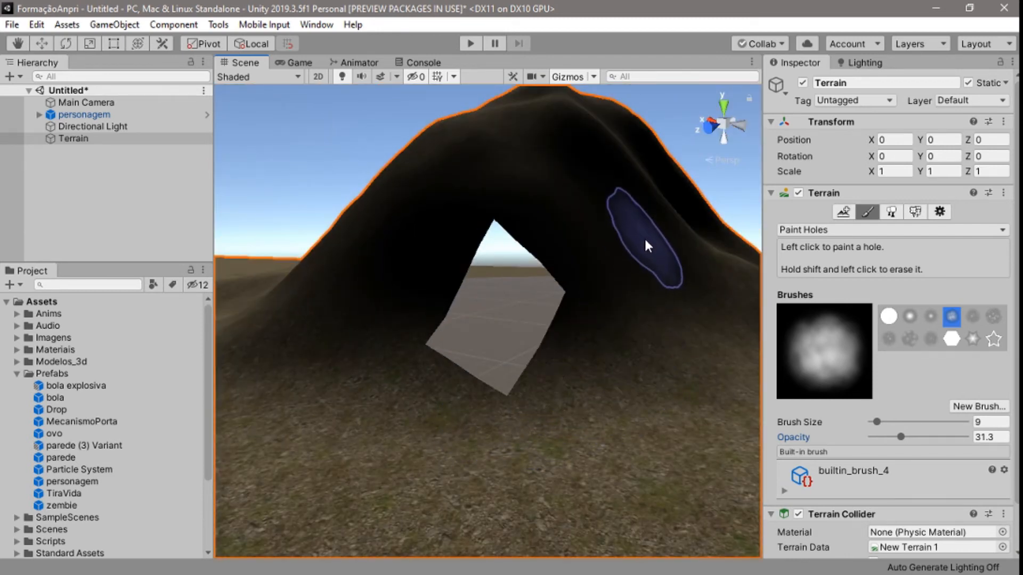
- Undo all the hole strokes painted at the foot of the hill
key(ctrl+z)
key(ctrl+z)
key(ctrl+z)
key(ctrl+z)
key(ctrl+z)
key(ctrl+z)
key(ctrl+z)
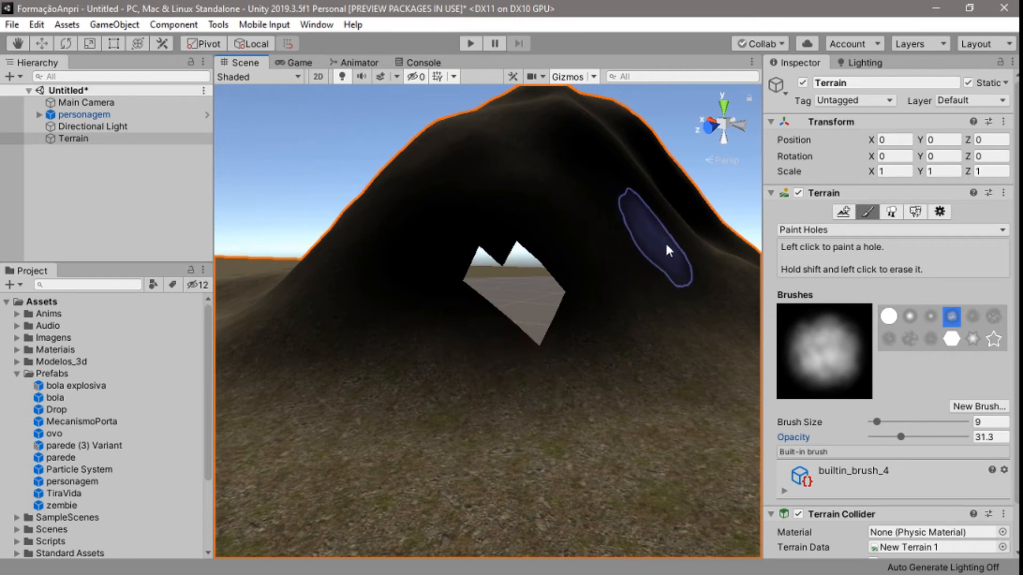
key(ctrl+z)
key(ctrl+z)
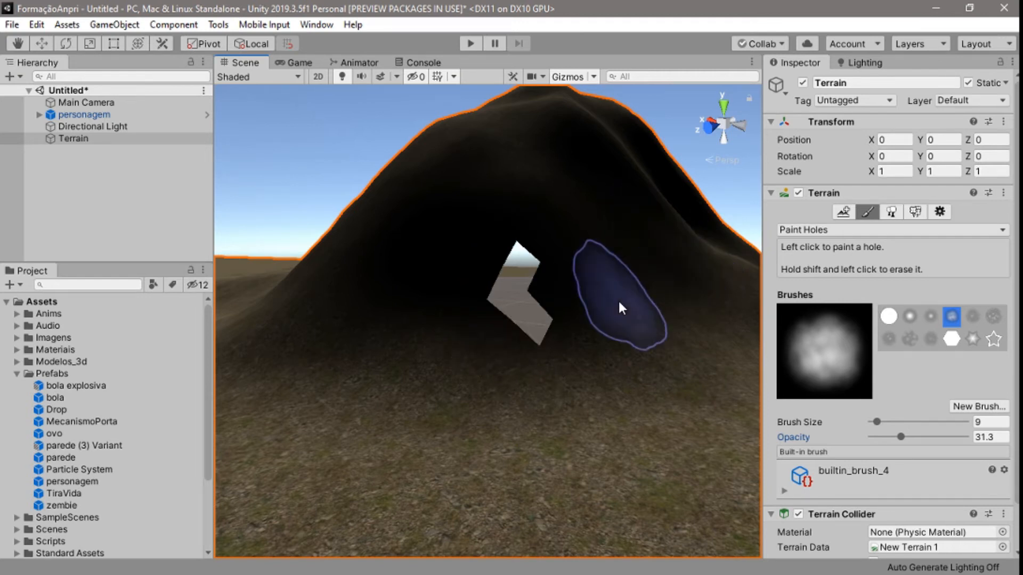
key(z)
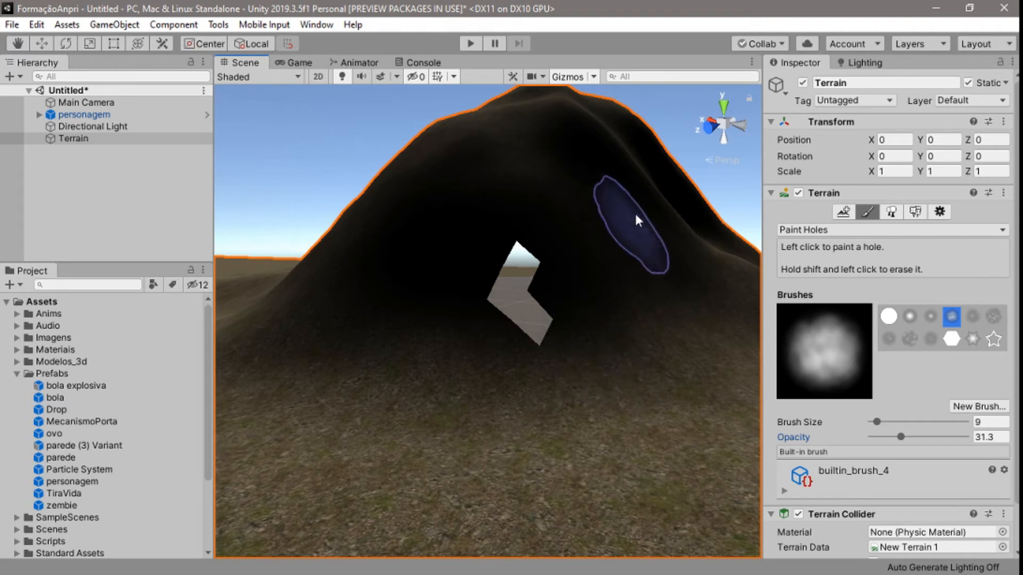
key(ctrl+z)
key(ctrl+z)
key(ctrl+z)
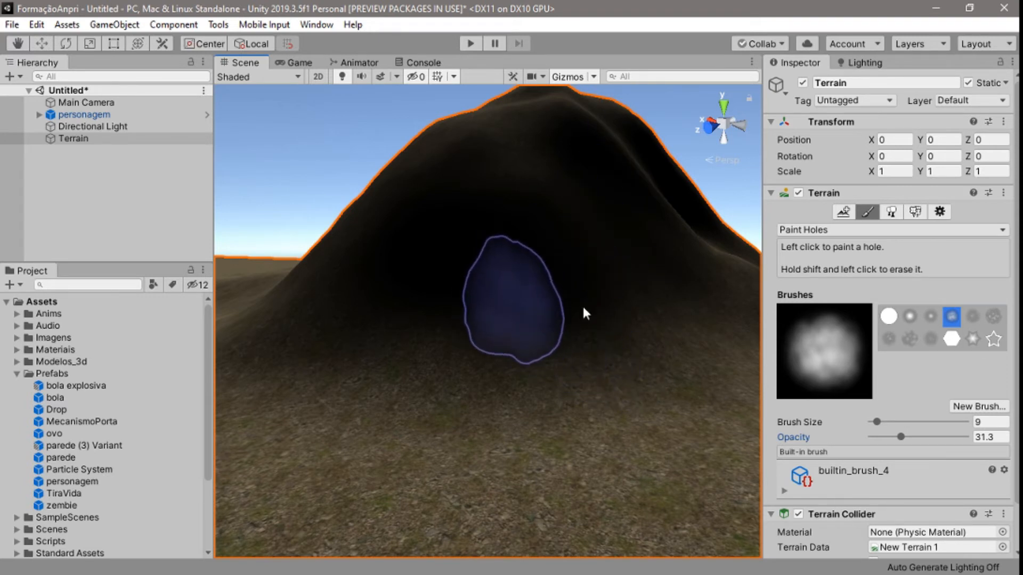
- Switch the terrain tool to Smooth Height and examine the sculpted hill's surface from several sides
click(858, 230)
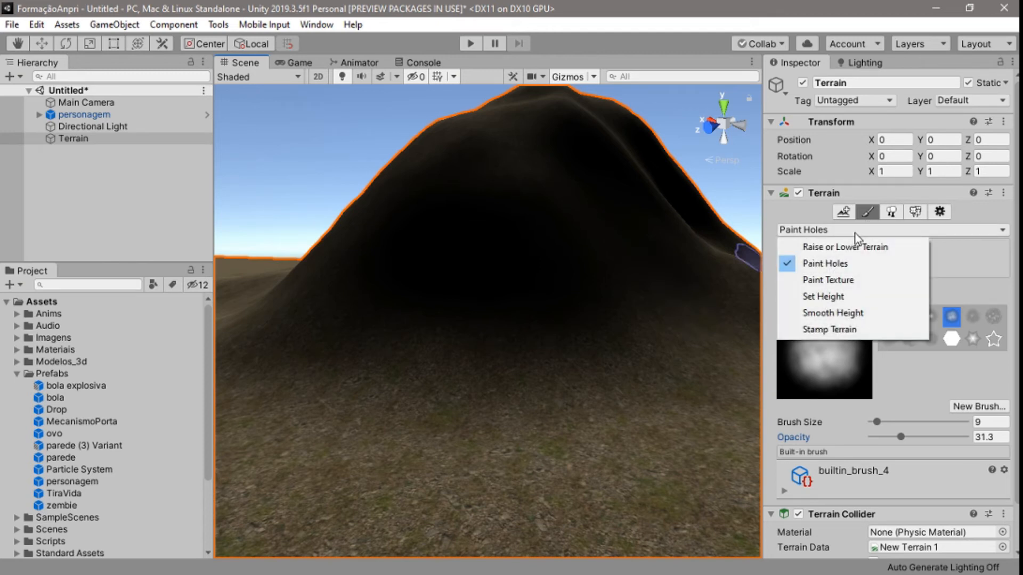
click(847, 313)
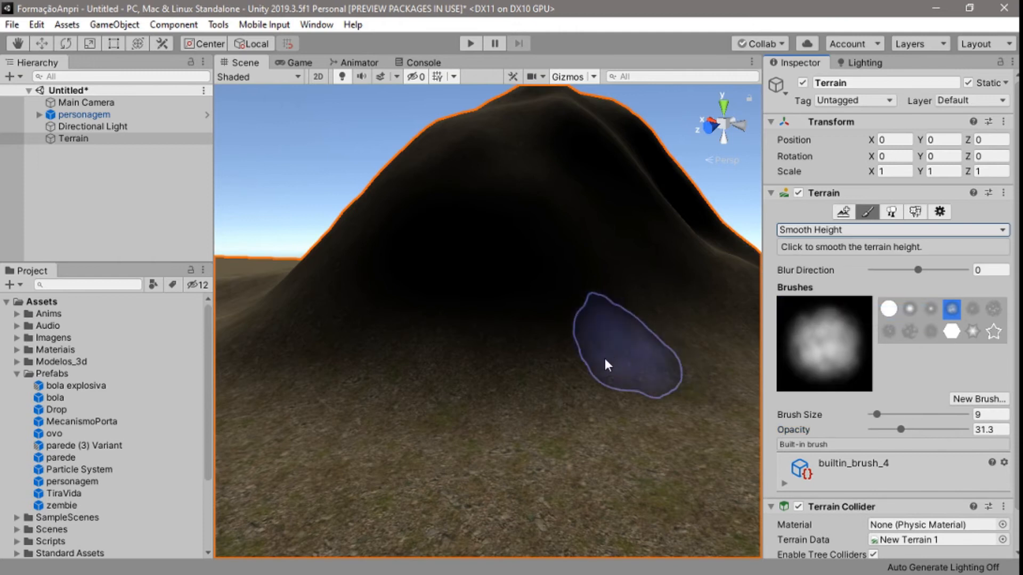
right_drag(607, 364, 515, 458)
scroll(567, 352, down, 8)
middle_drag(550, 338, 410, 415)
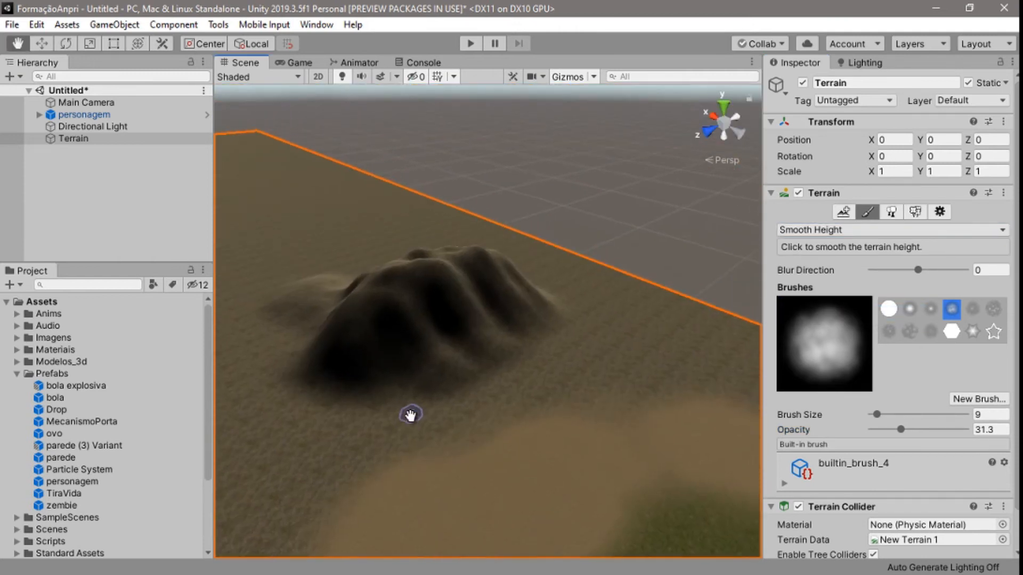
scroll(472, 379, up, 3)
middle_drag(428, 373, 612, 464)
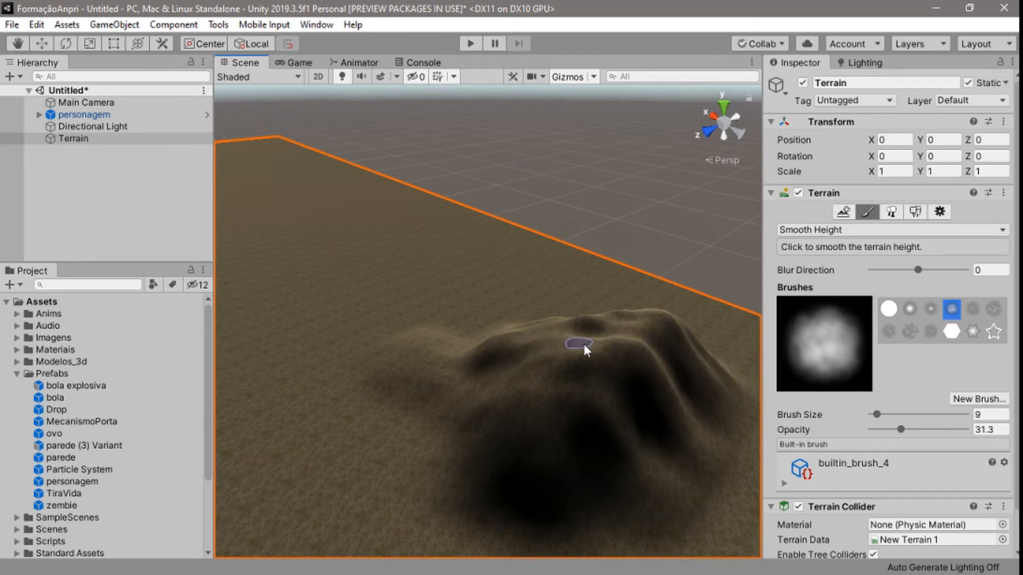
right_drag(479, 340, 278, 331)
scroll(464, 395, down, 4)
scroll(446, 458, down, 3)
middle_drag(475, 447, 407, 422)
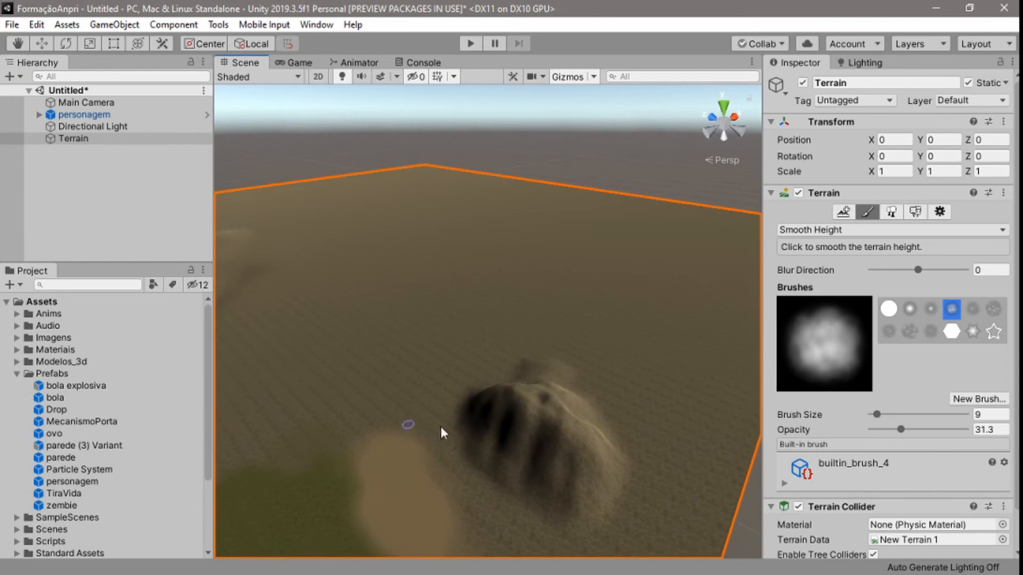
scroll(518, 459, up, 5)
middle_drag(518, 459, 485, 384)
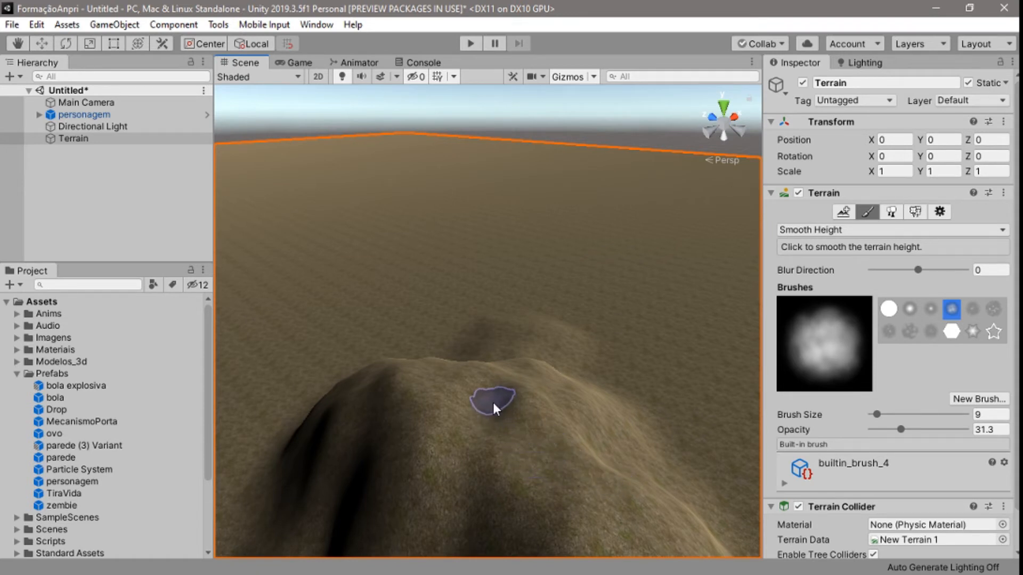
- Switch the terrain tool to Stamp Terrain, choose the six-pointed brush builtin_brush_11 and try stamping the flat ground beyond the hill
click(819, 230)
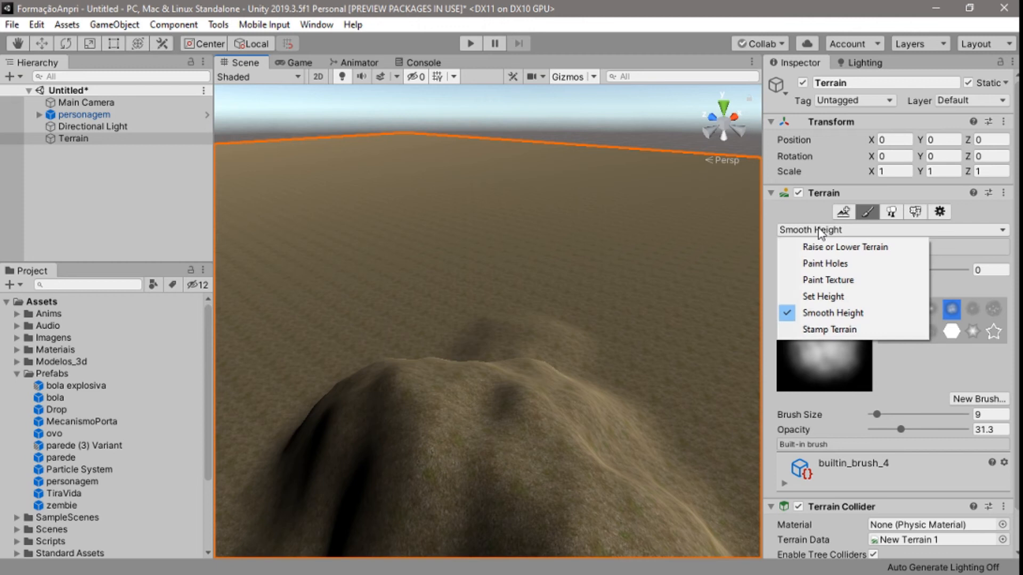
click(849, 330)
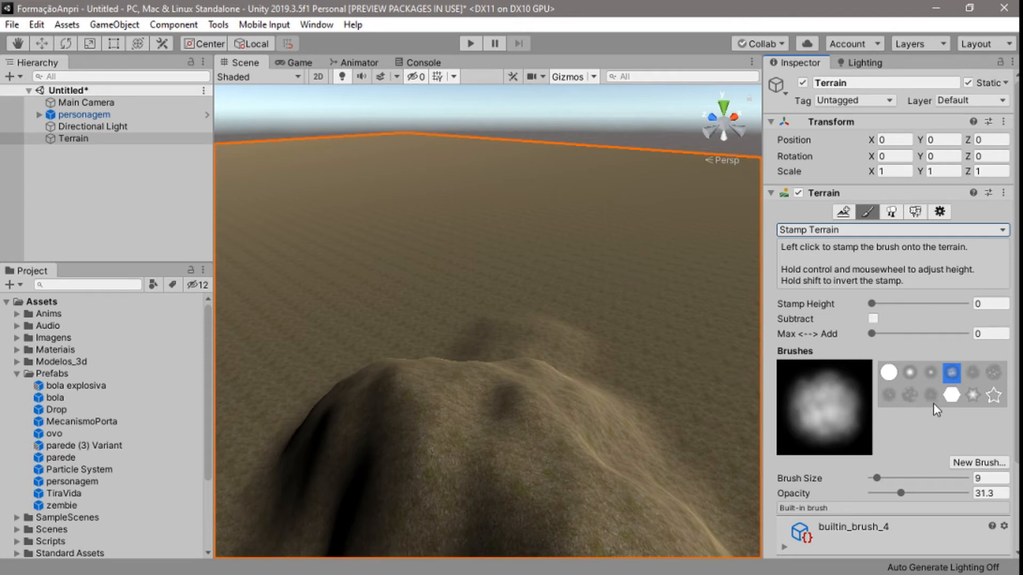
scroll(939, 395, down, 3)
scroll(939, 395, up, 3)
click(559, 260)
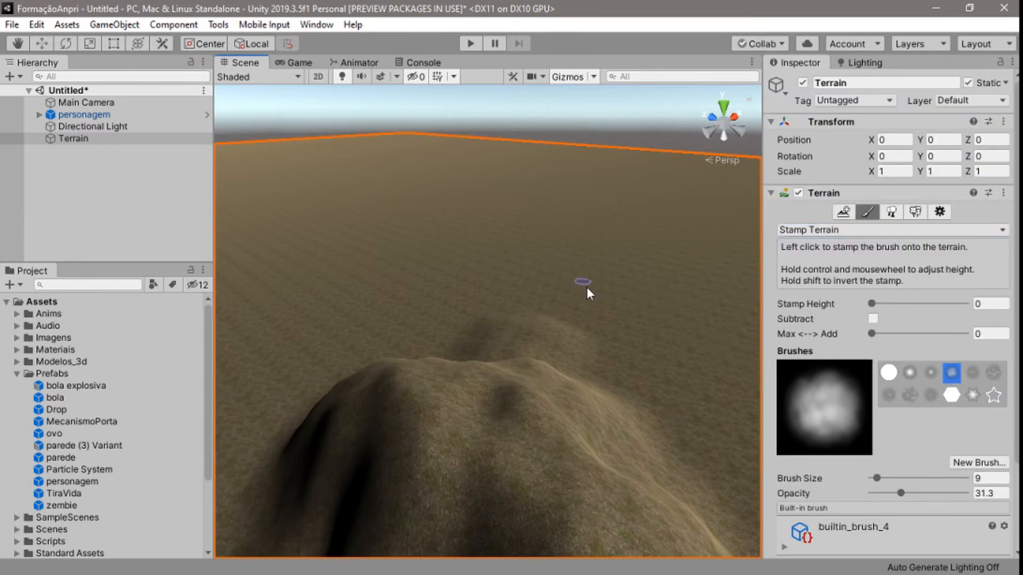
click(973, 393)
click(596, 245)
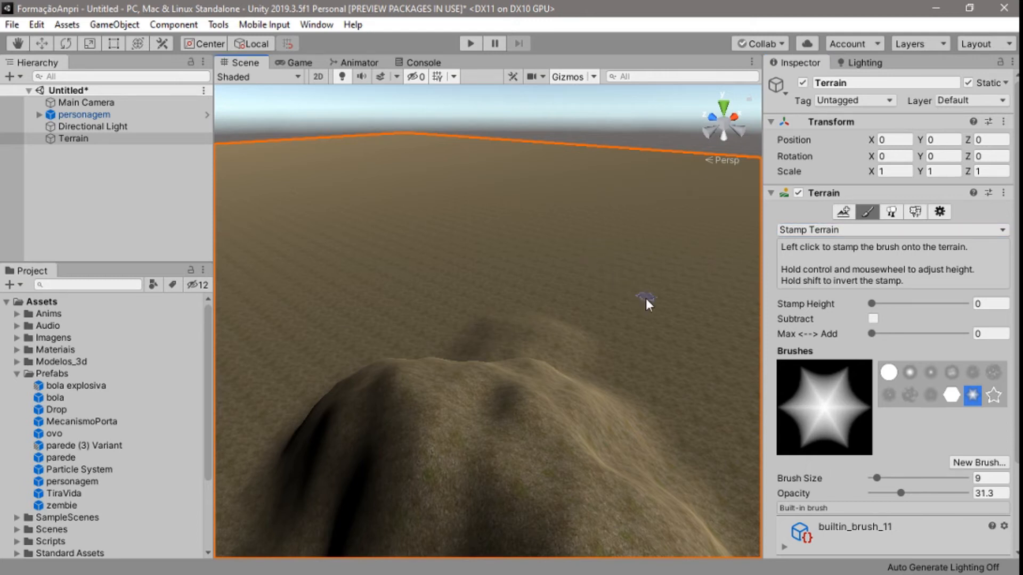
- Set Stamp Height to 4.92297, opacity to 74.4 and Max <--> Add to 0.928, and stamp a row of small peaks beyond the hill
ctrl+scroll(614, 258, up, 6)
ctrl+scroll(614, 267, up, 4)
click(942, 493)
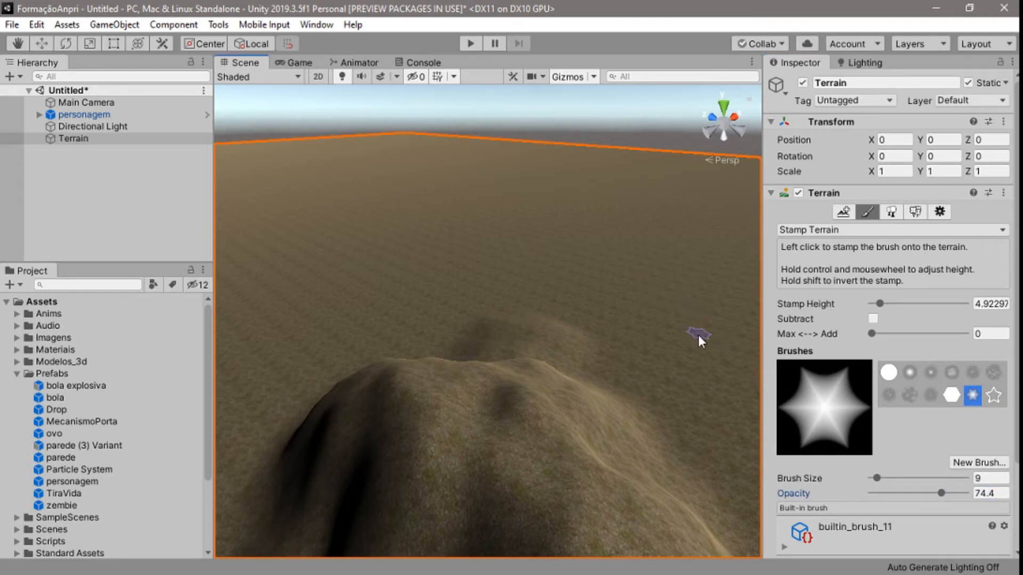
drag(876, 333, 958, 333)
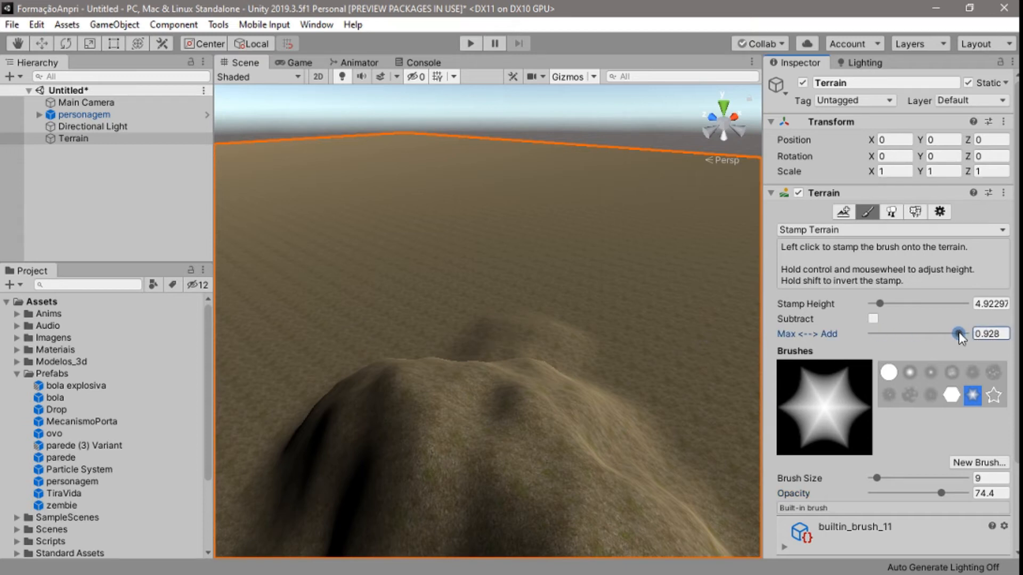
click(669, 315)
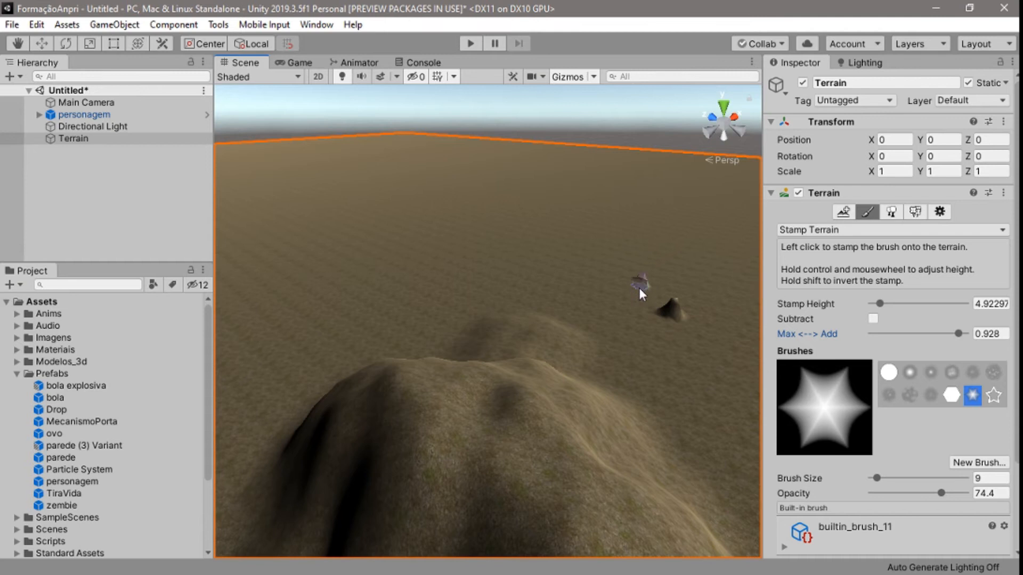
click(653, 301)
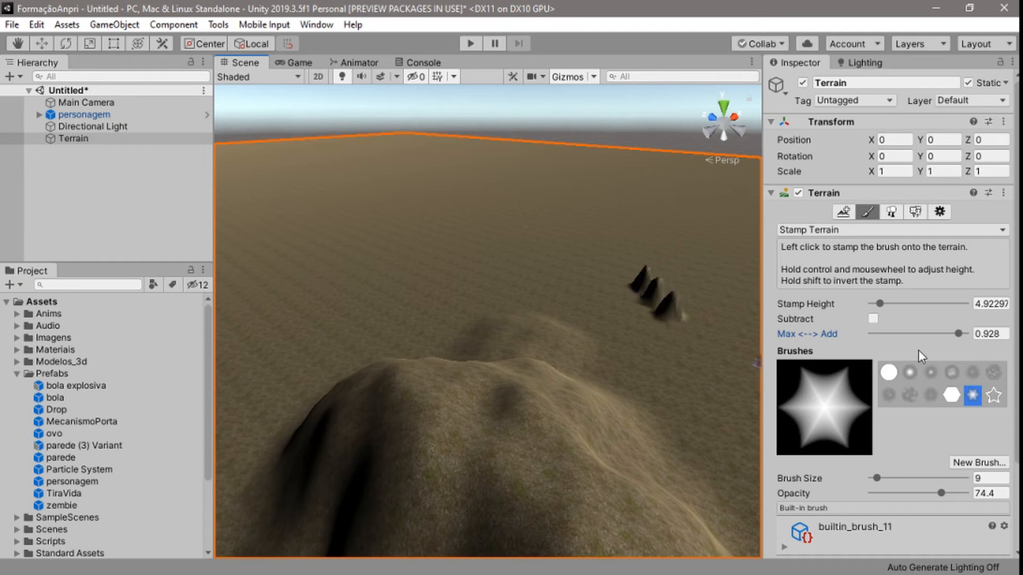
- Undo the latest peak stamps beyond the hill
key(ctrl+z)
key(ctrl+z)
key(ctrl+z)
key(ctrl+z)
key(ctrl+z)
key(ctrl+z)
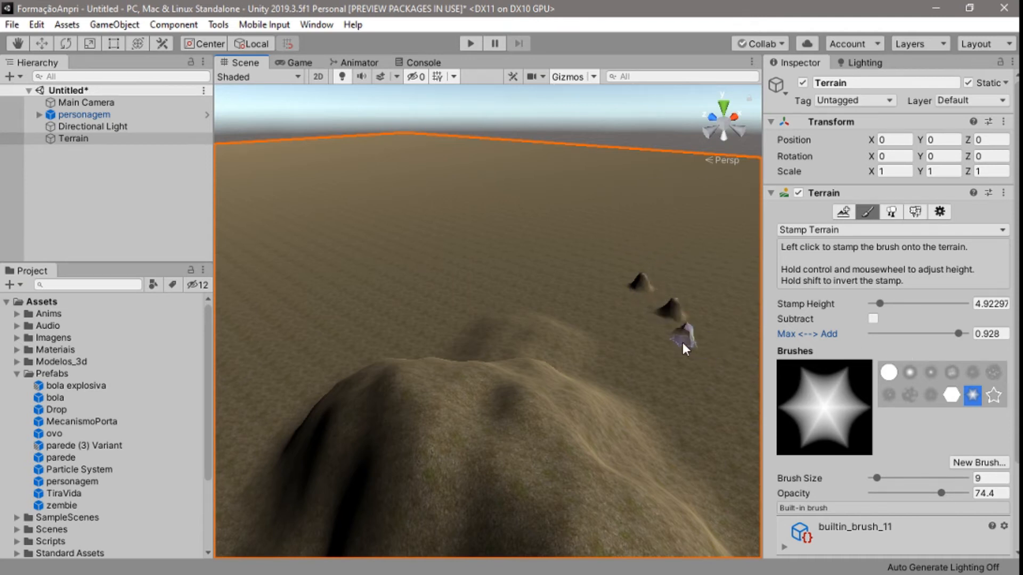
- Enable Subtract for the stamp and carve a long, jagged trench into the flat ground beyond the hill
click(872, 320)
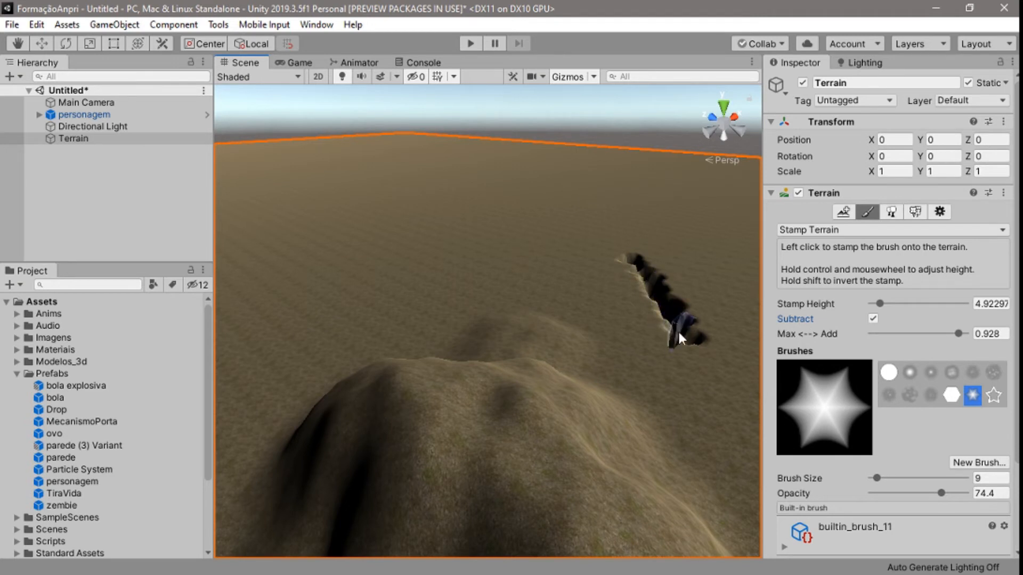
right_drag(671, 392, 637, 367)
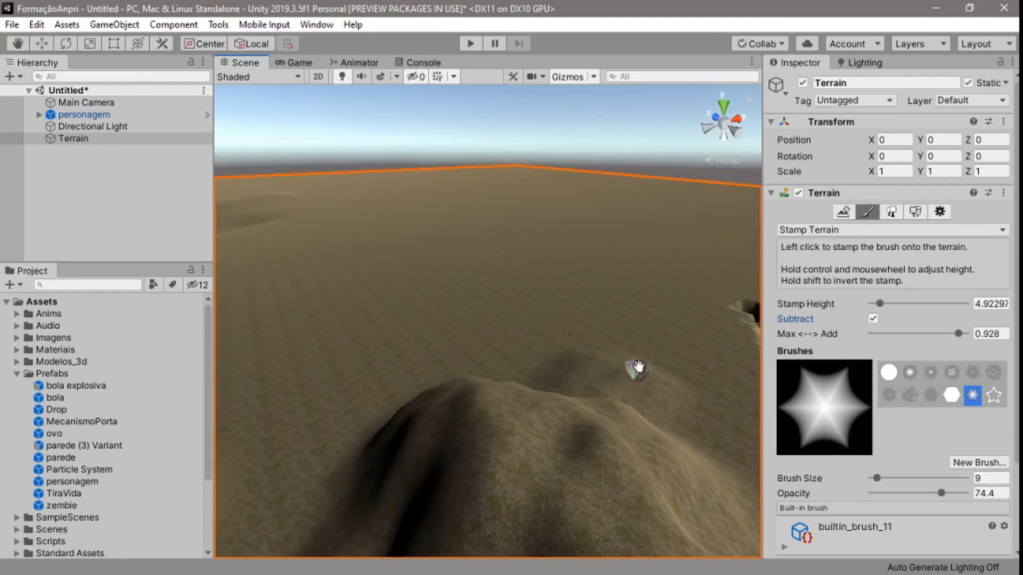
middle_drag(637, 367, 424, 374)
scroll(534, 399, up, 1)
scroll(544, 392, up, 2)
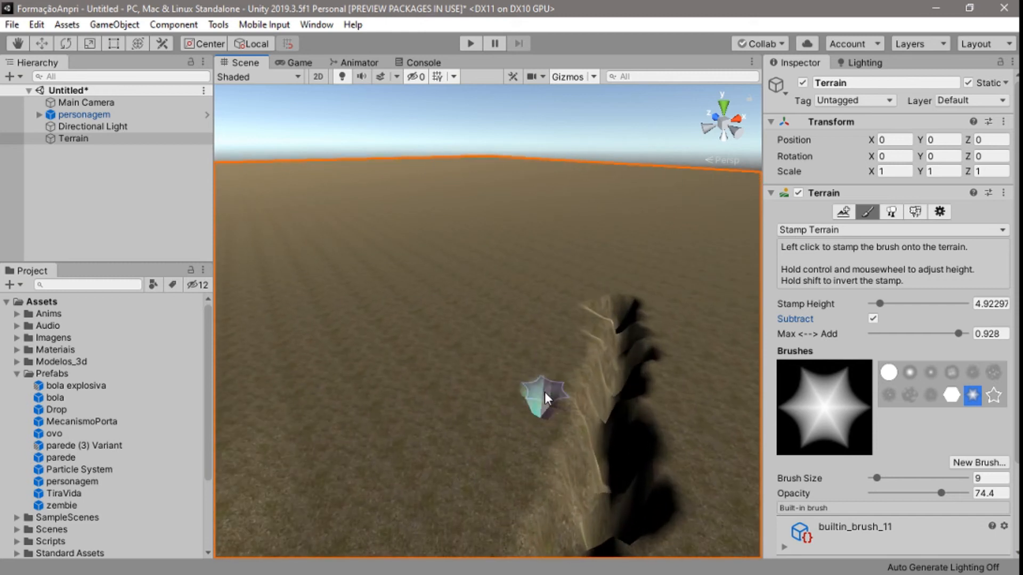
drag(606, 329, 563, 510)
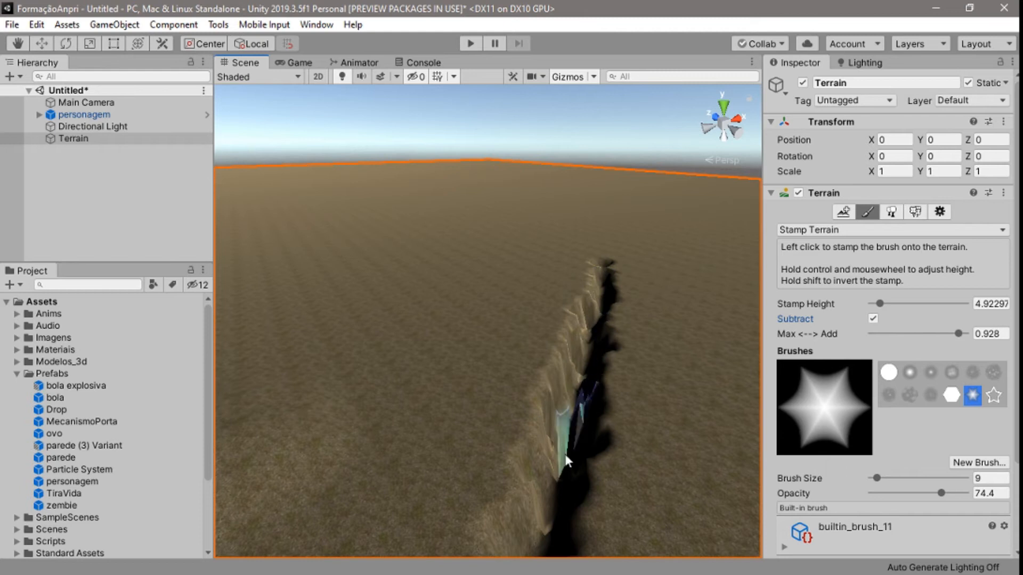
- Undo the last stamp of the trench
key(ctrl+z)
scroll(521, 463, down, 5)
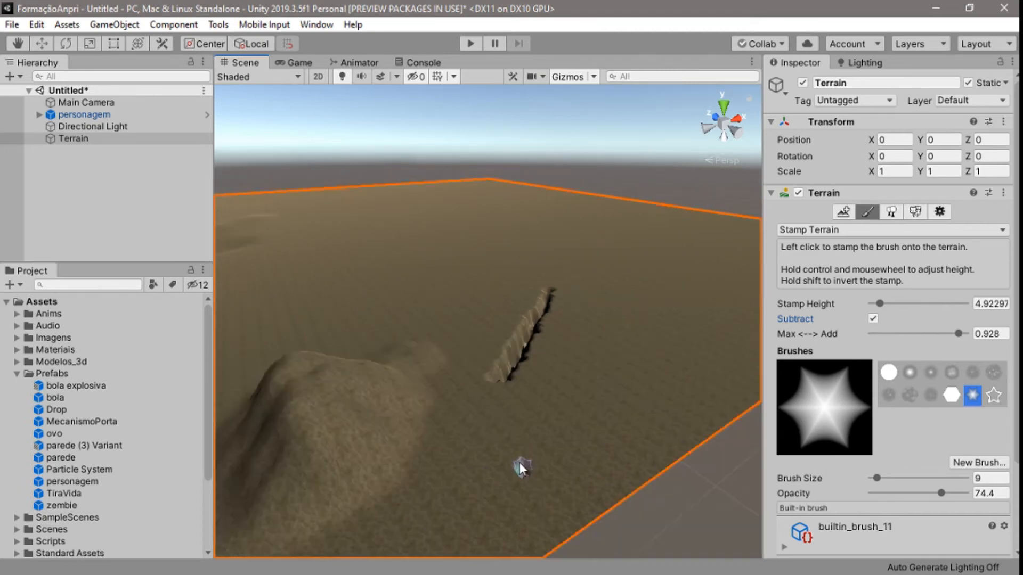
middle_drag(486, 442, 626, 447)
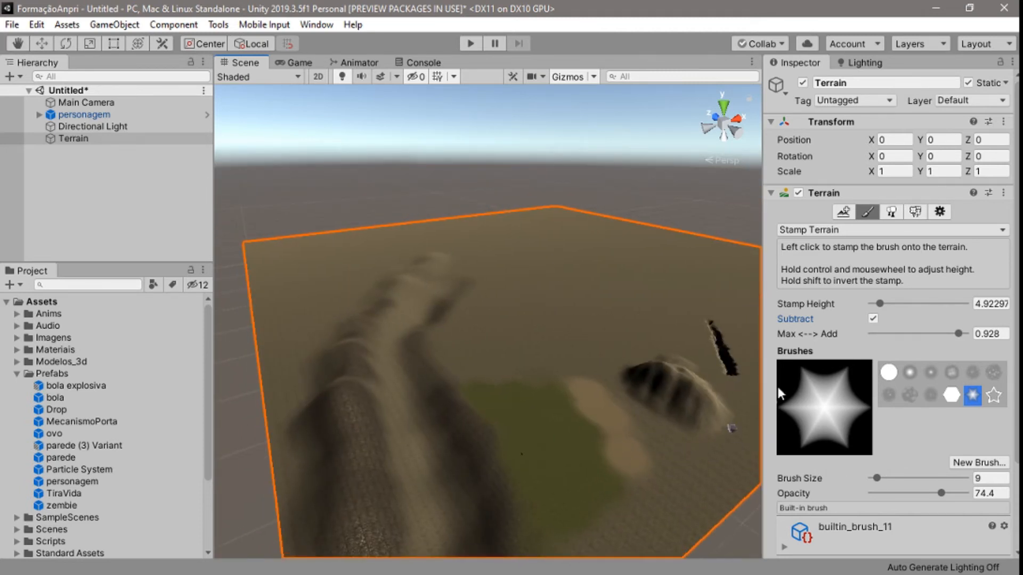
- Switch the terrain to Paint Trees and open the Add Tree dialog for a new tree type
click(836, 232)
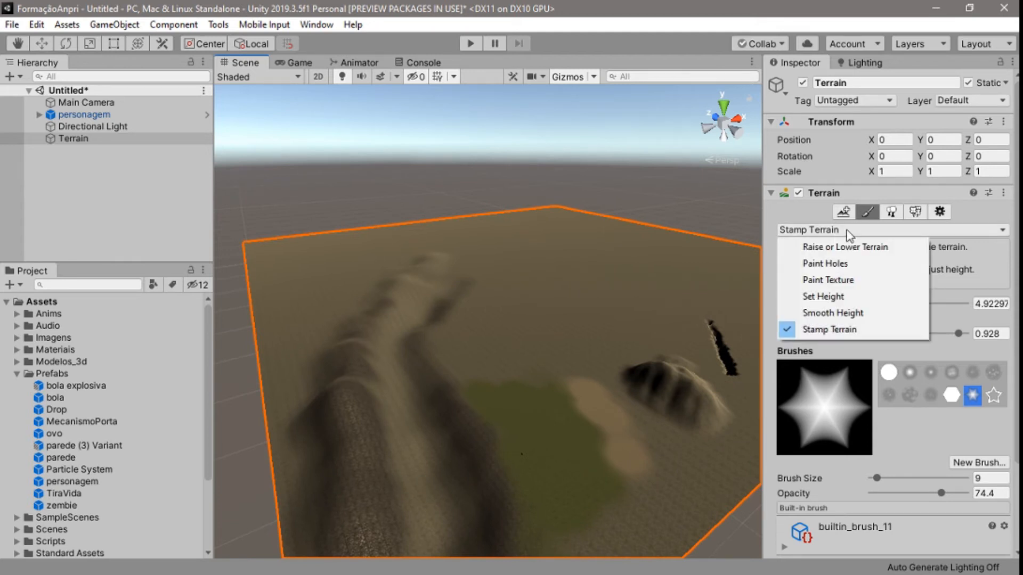
click(890, 220)
click(890, 216)
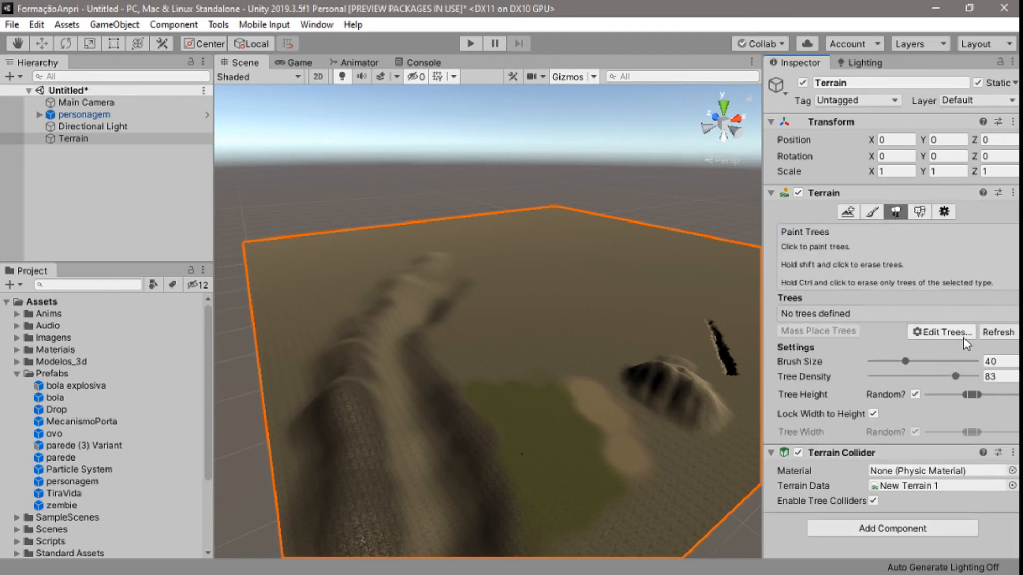
click(963, 338)
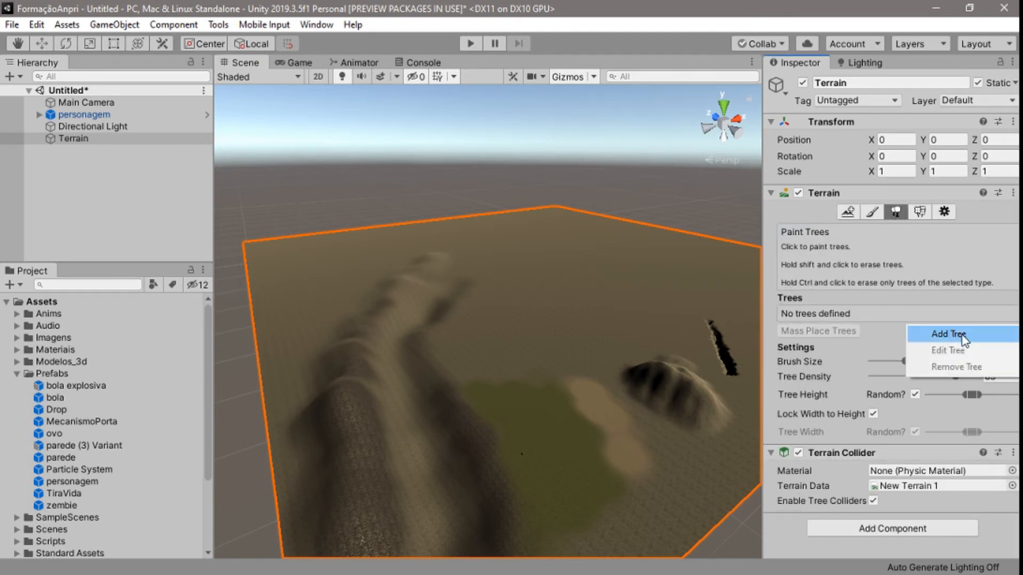
click(963, 336)
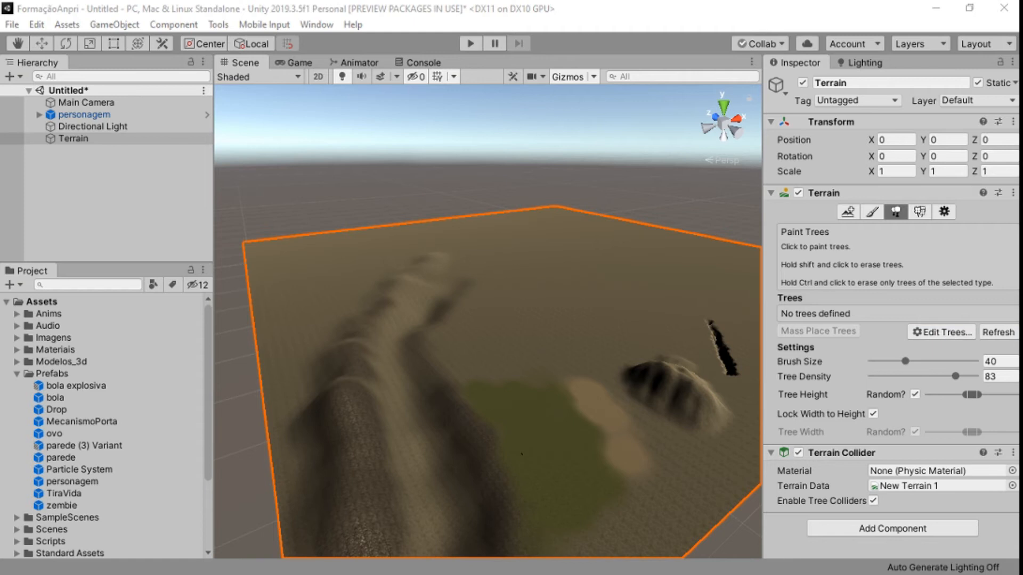
mouse_move(1020, 176)
mouse_down()
mouse_move(607, 266)
mouse_move(641, 290)
mouse_up()
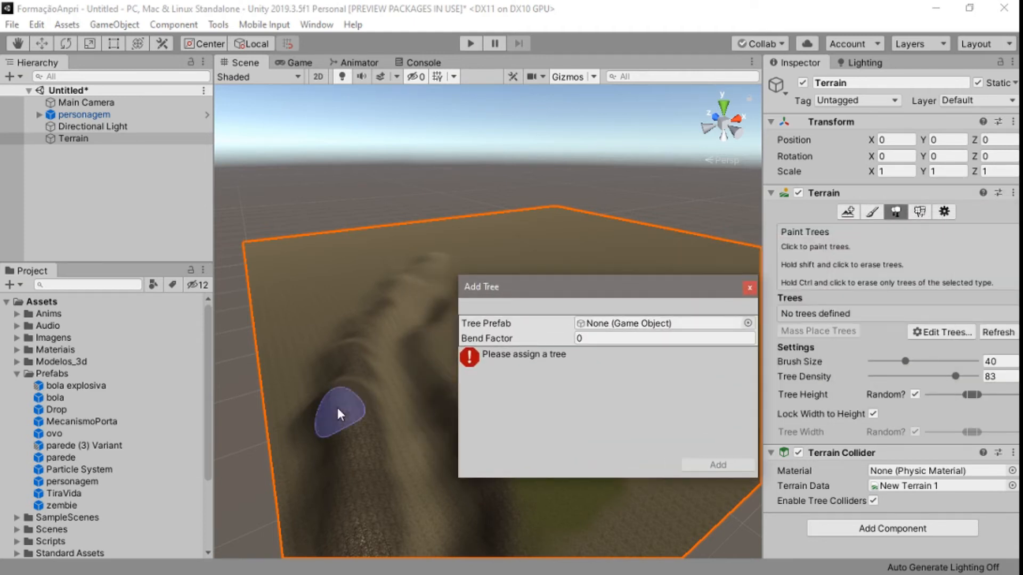
- Assign Conifer_Desktop as the tree prefab
click(748, 323)
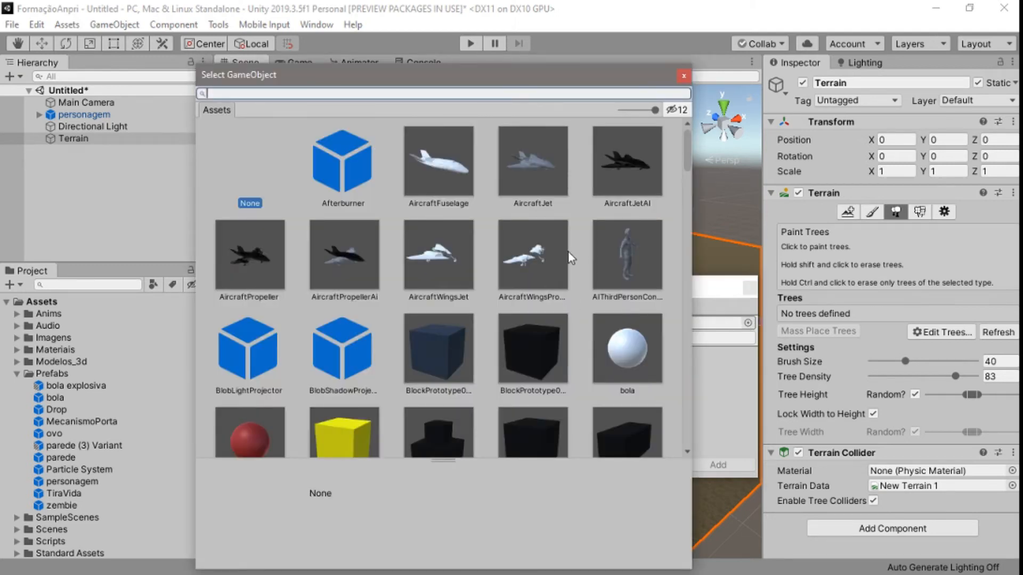
scroll(569, 252, down, 5)
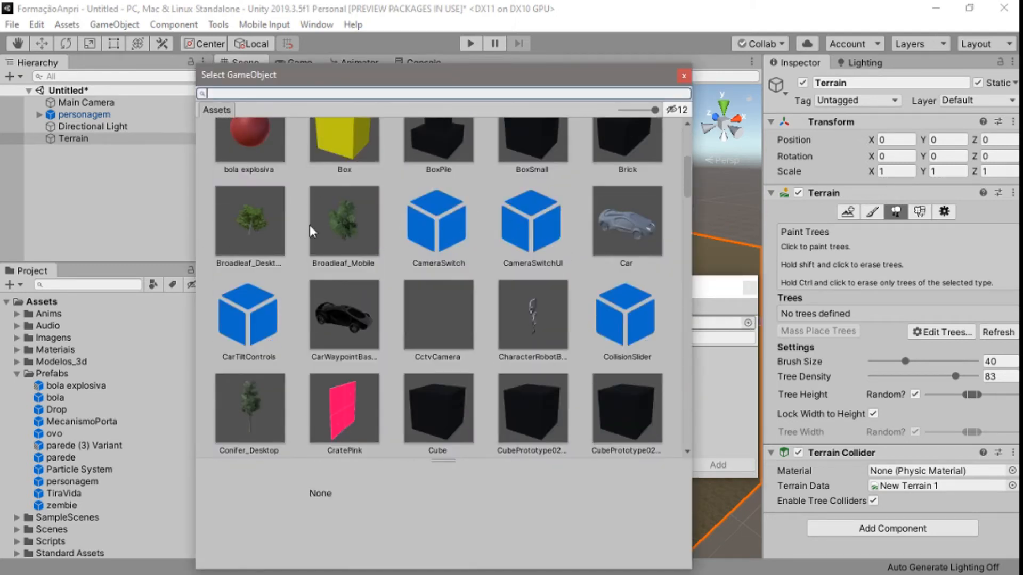
scroll(328, 316, down, 2)
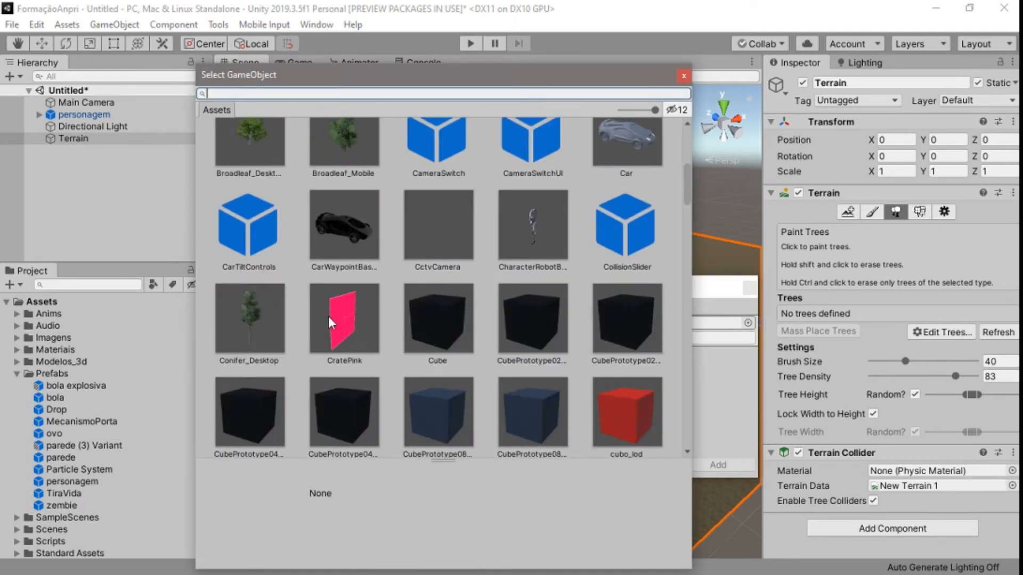
click(248, 328)
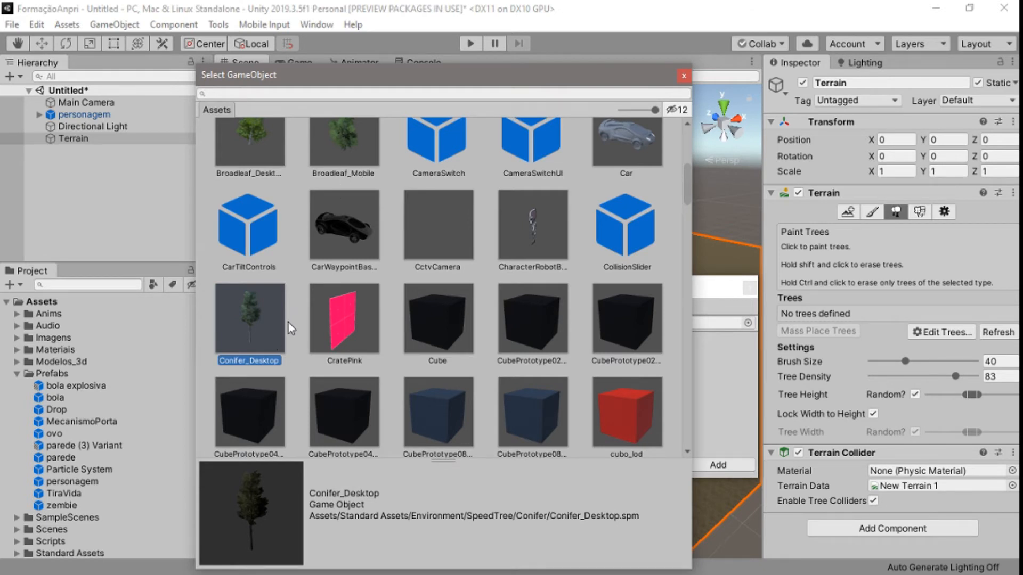
- Look through the available prefabs for tree models that could be painted on the terrain
scroll(288, 321, down, 20)
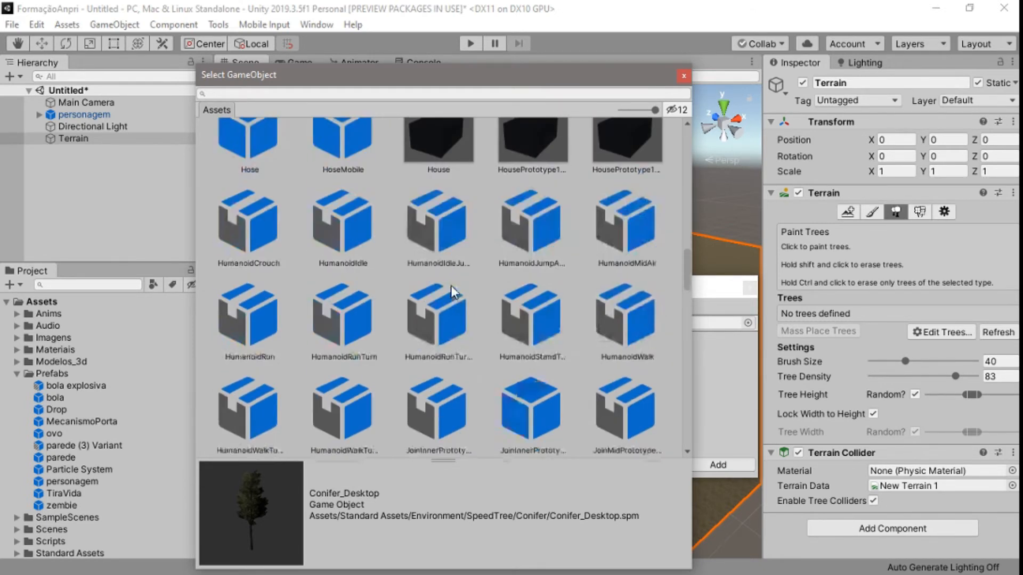
scroll(450, 285, down, 15)
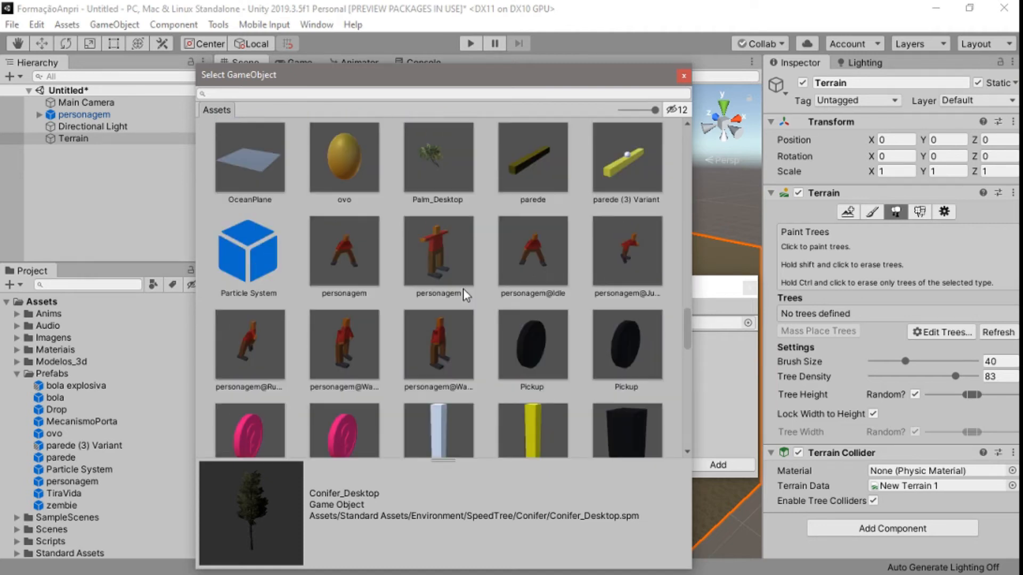
scroll(463, 289, down, 15)
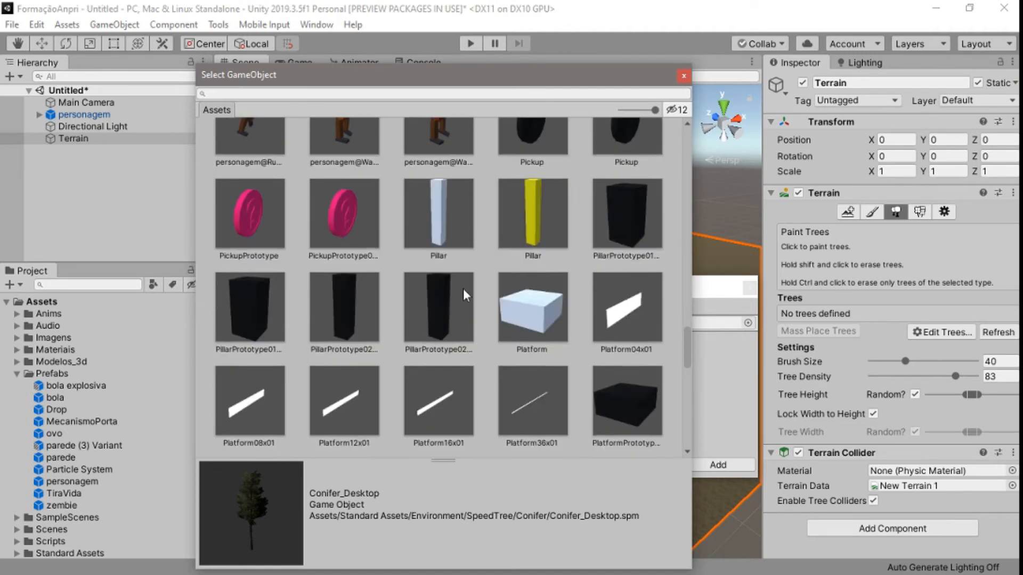
scroll(462, 292, down, 5)
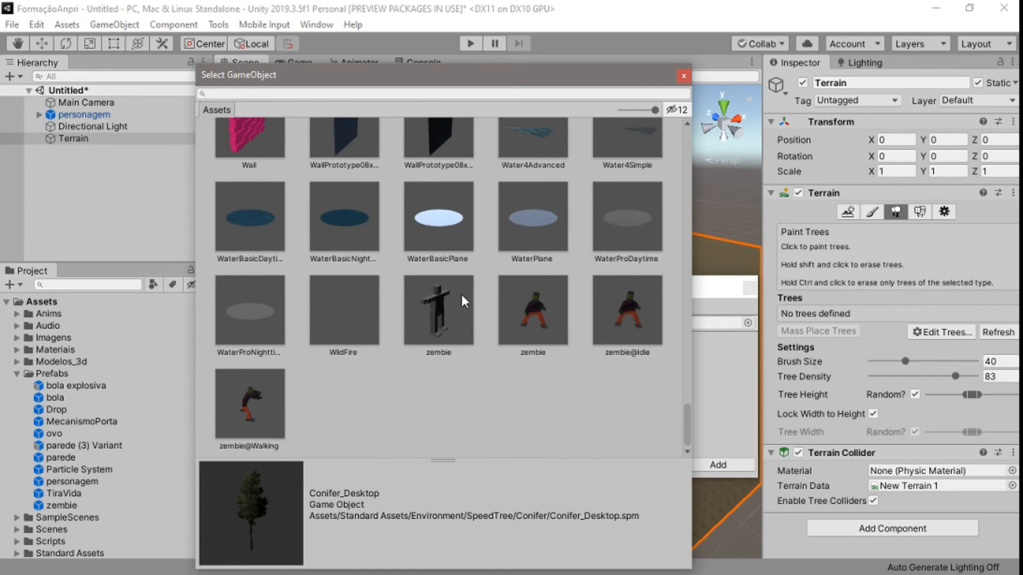
scroll(462, 295, up, 20)
scroll(461, 295, up, 10)
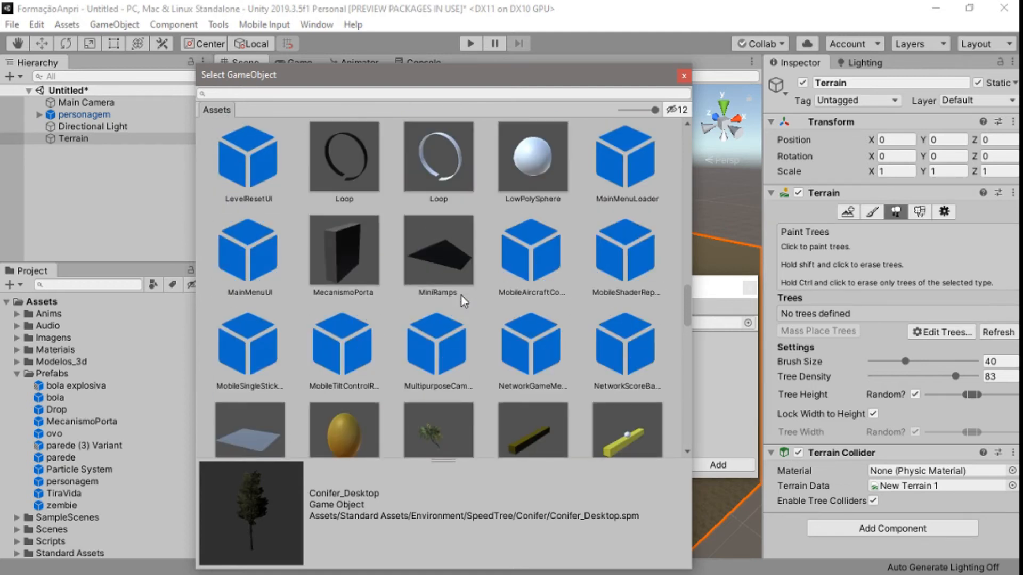
scroll(462, 295, up, 10)
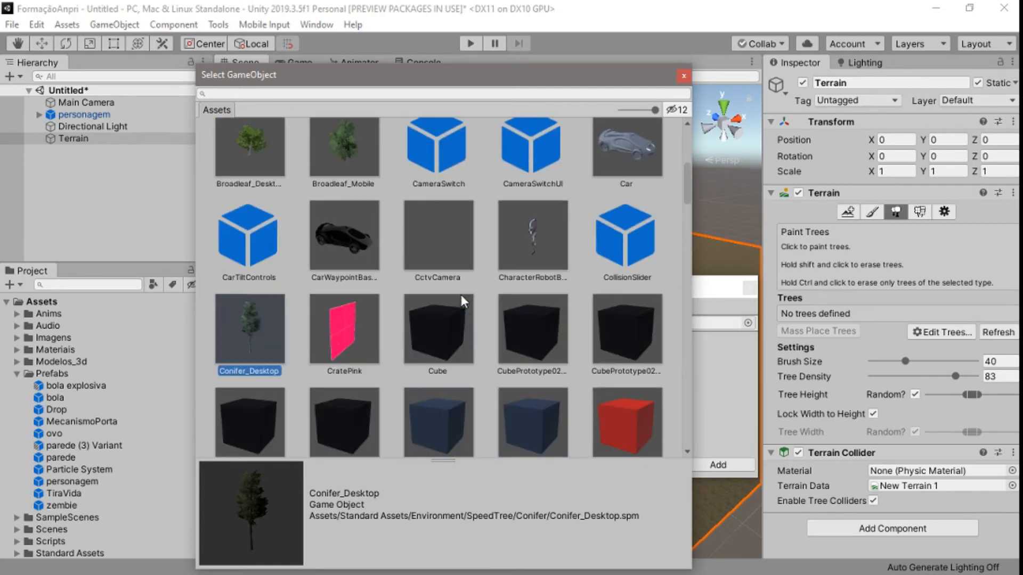
scroll(461, 296, down, 4)
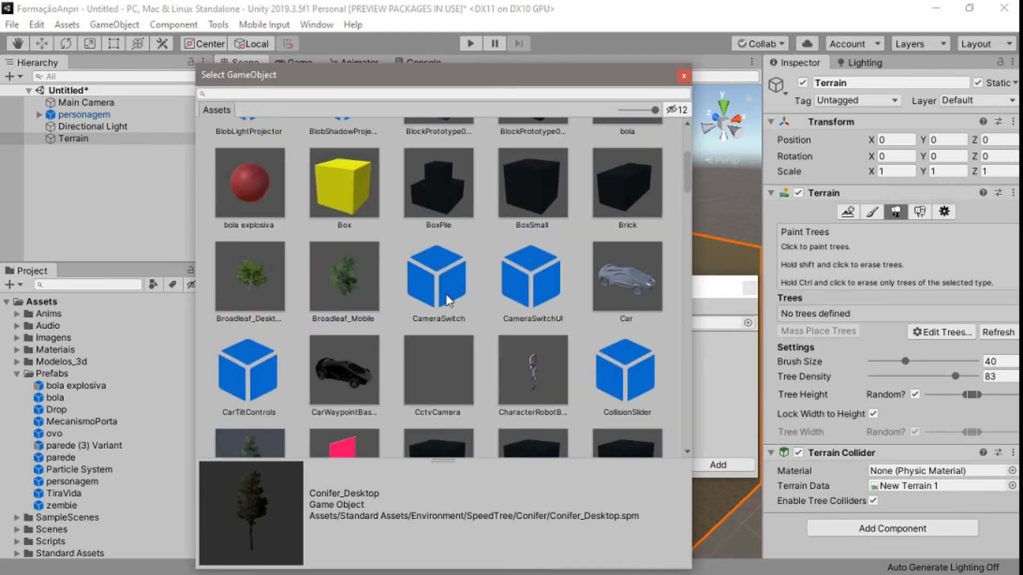
- Confirm Conifer_Desktop as the tree prefab and add it to the terrain's tree list
scroll(382, 328, down, 2)
double_click(250, 347)
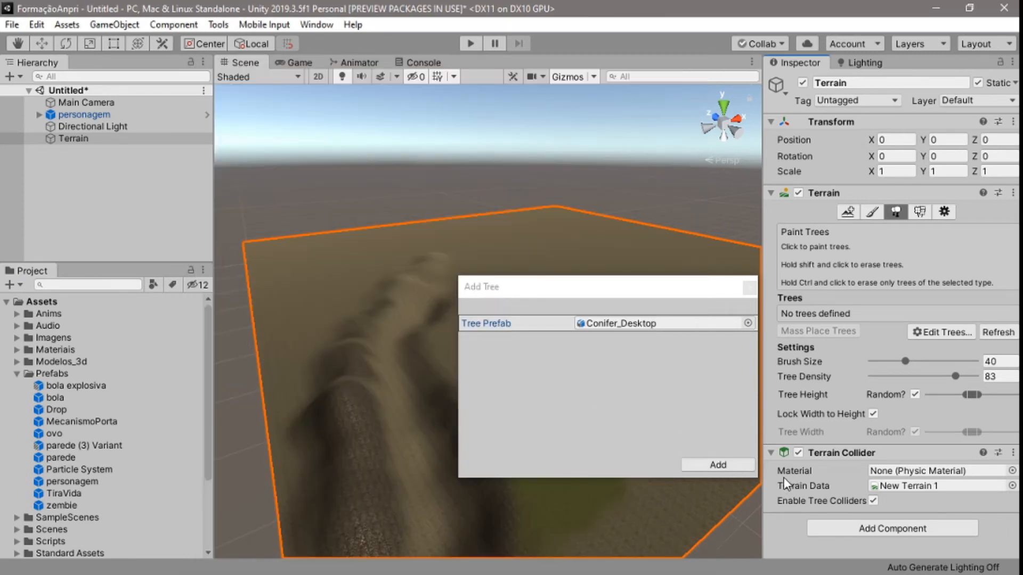
click(730, 467)
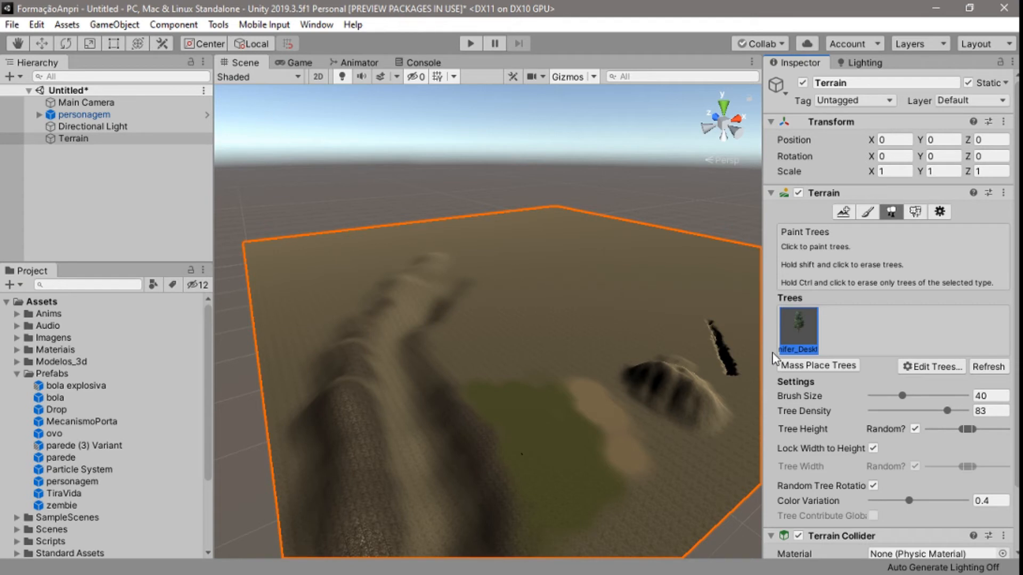
- Paint a dense curved band of conifers across the grass patch
scroll(562, 373, up, 5)
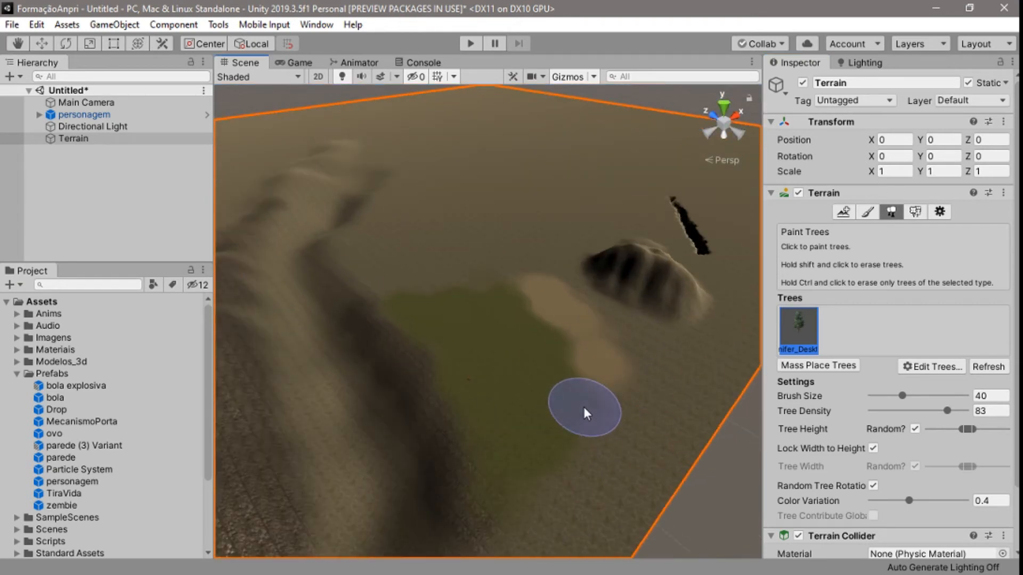
scroll(565, 399, up, 2)
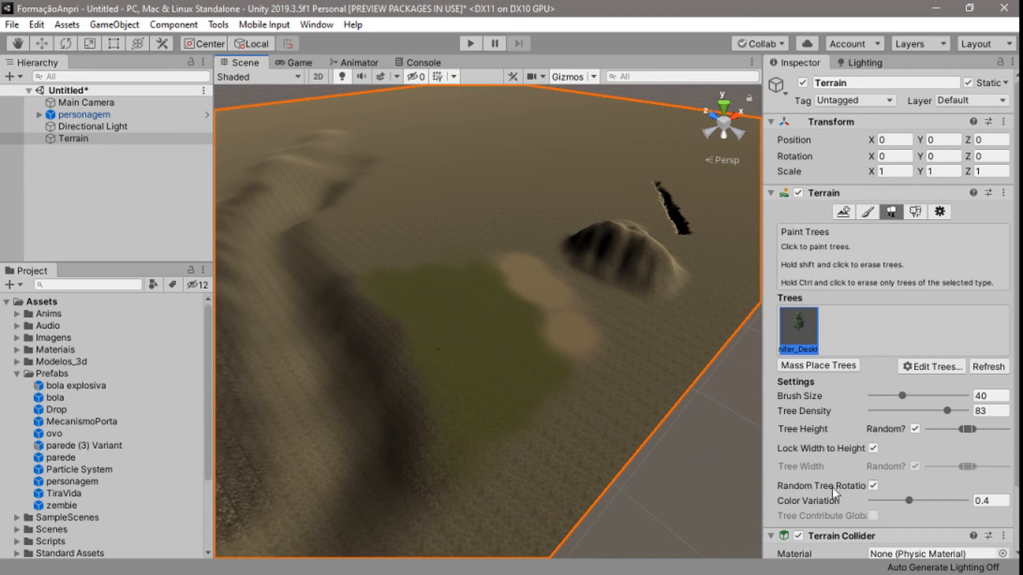
click(421, 292)
mouse_move(443, 293)
mouse_down()
mouse_move(504, 323)
mouse_move(520, 344)
mouse_move(513, 382)
mouse_up()
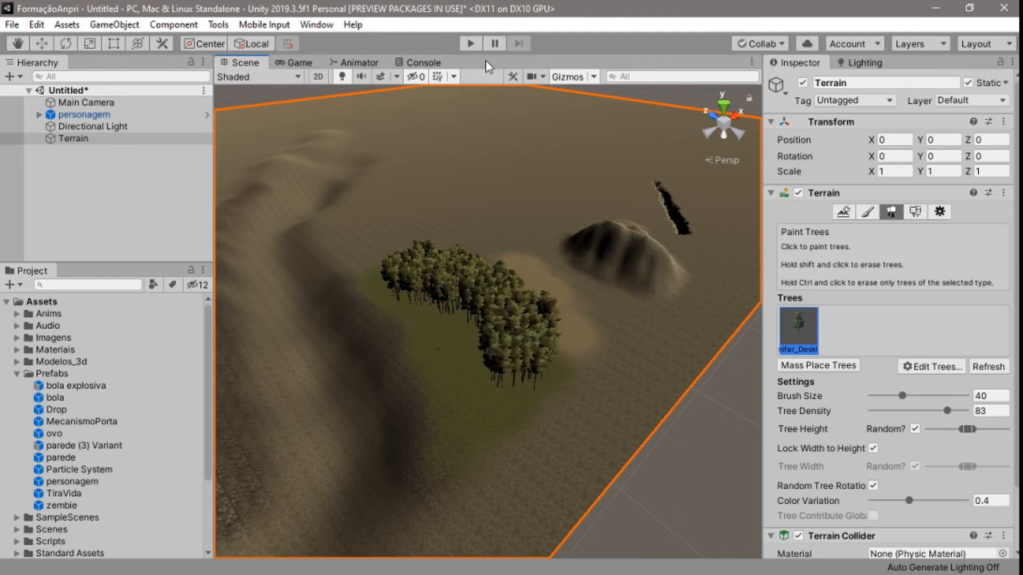
- Play-test the scene by walking the character through the conifer forest, and stop the test
click(471, 43)
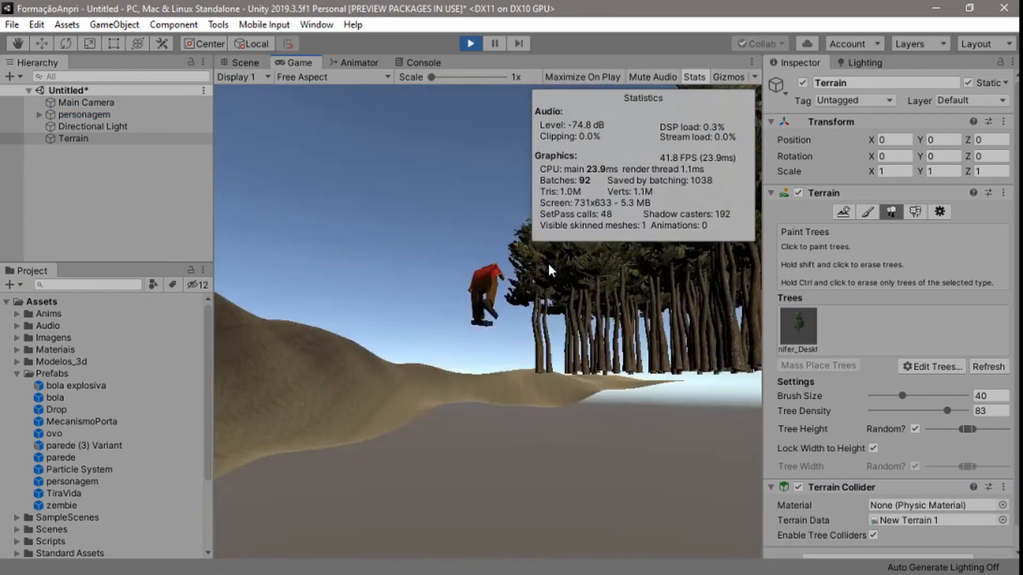
key(w)
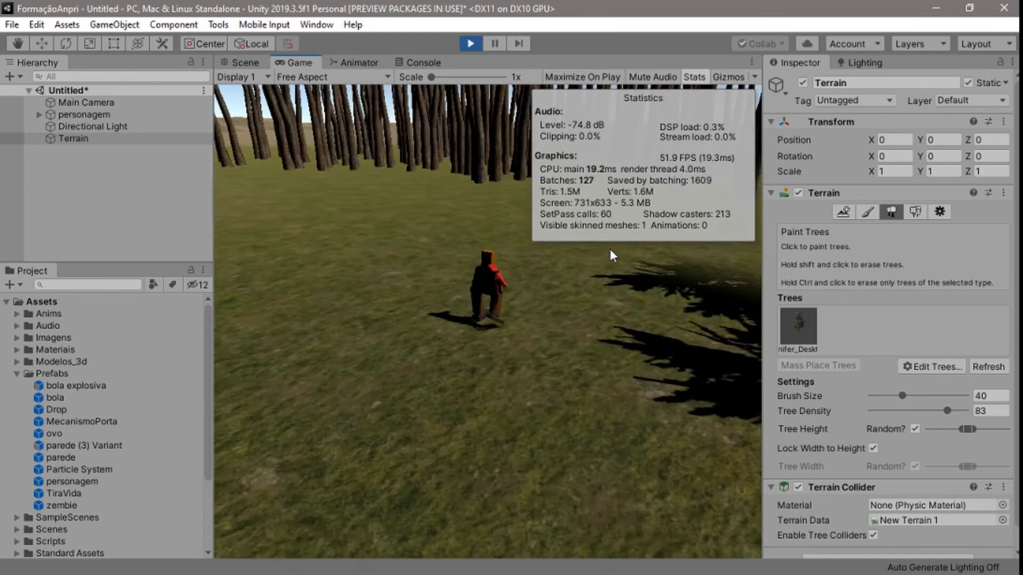
key(w)
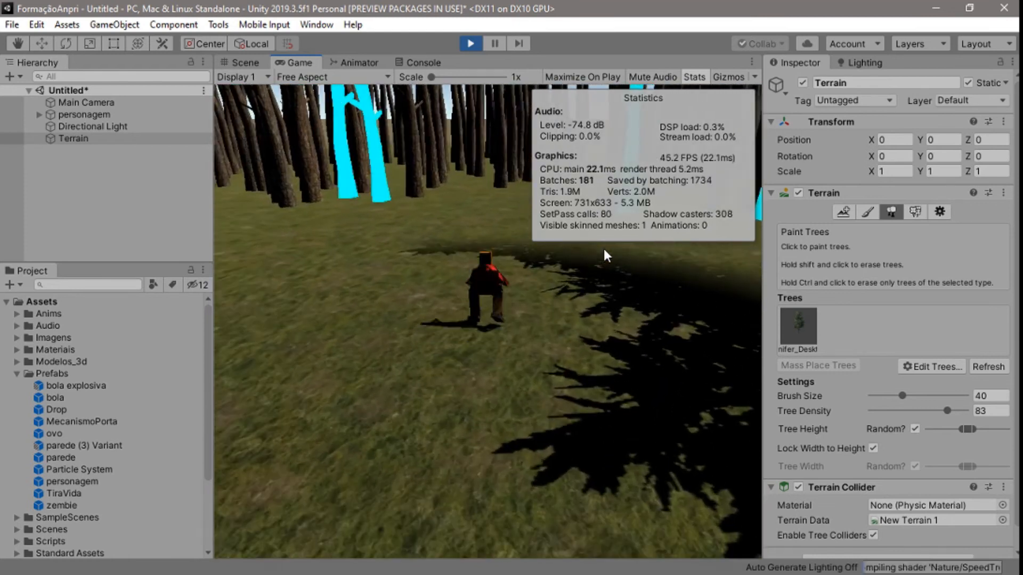
key(w)
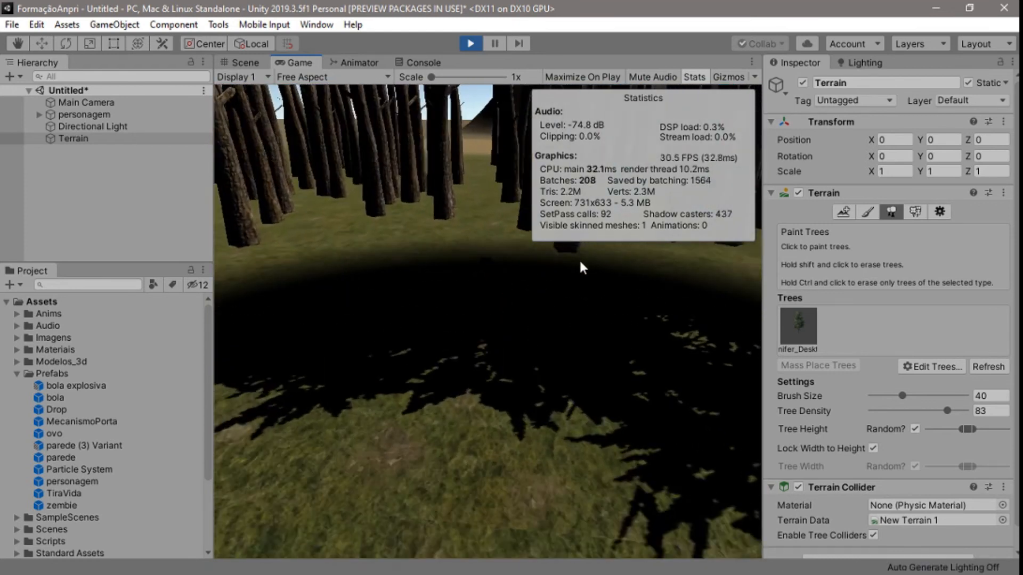
key(w)
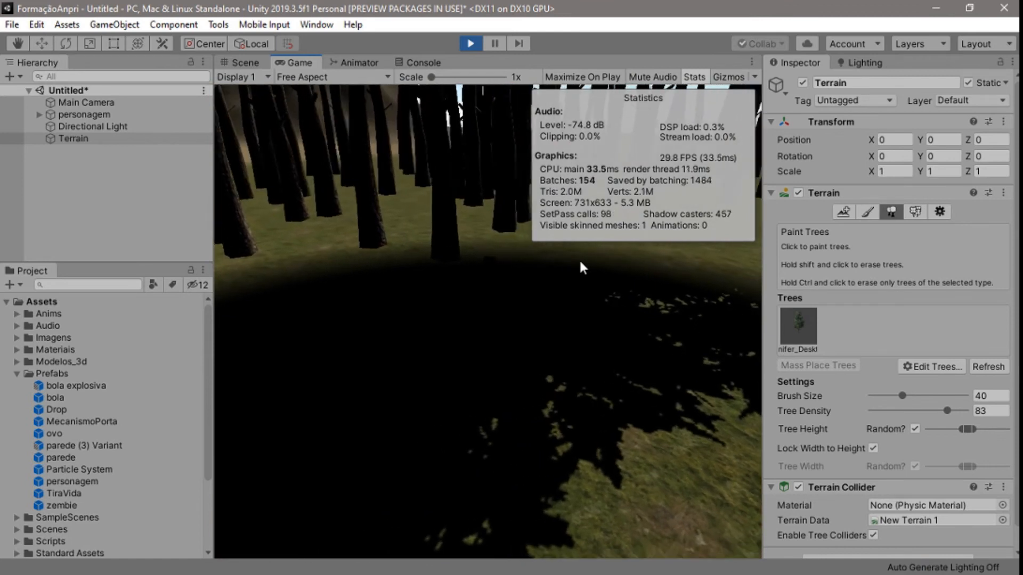
key(w)
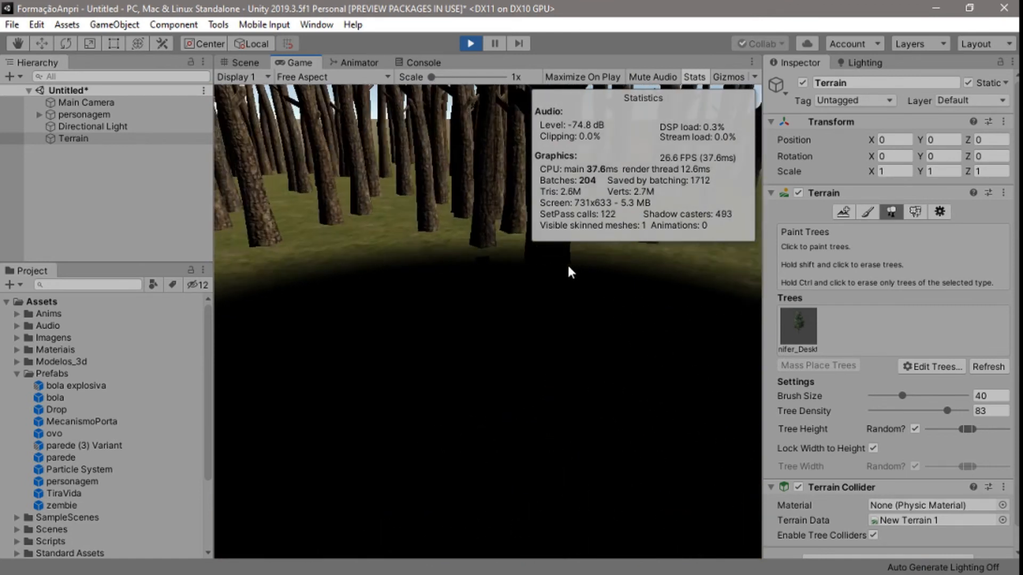
key(w)
key(w)
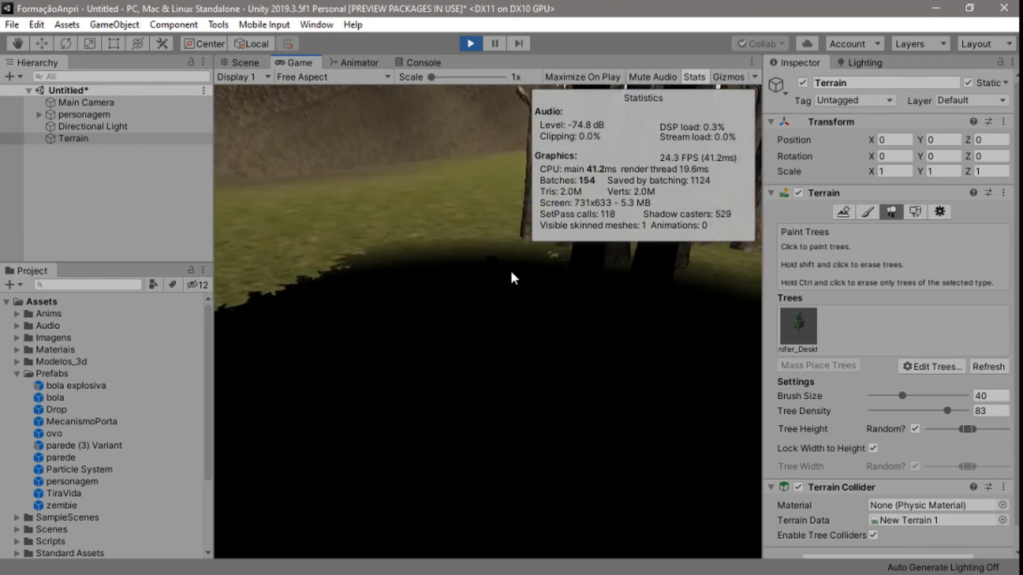
key(w)
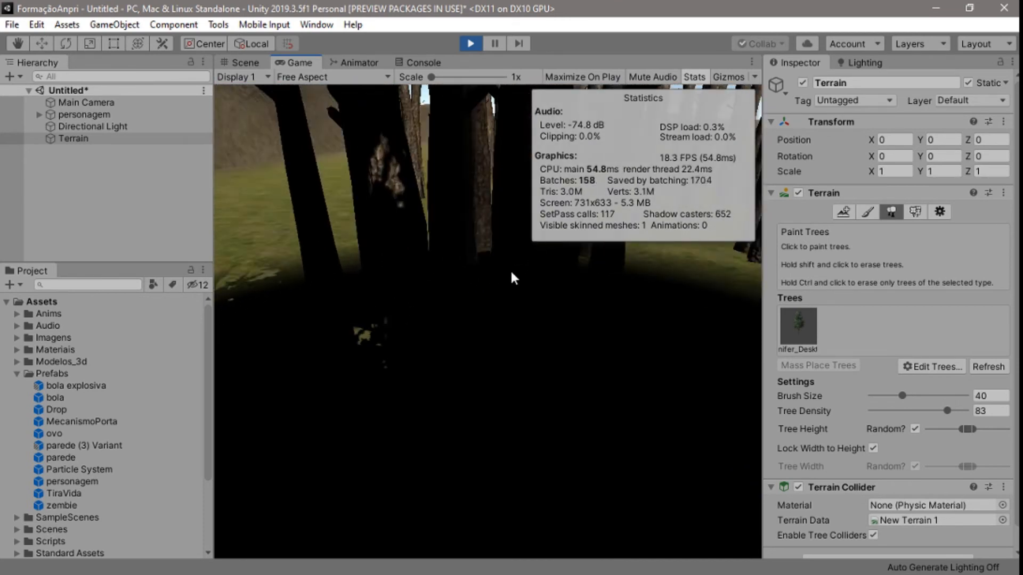
key(w)
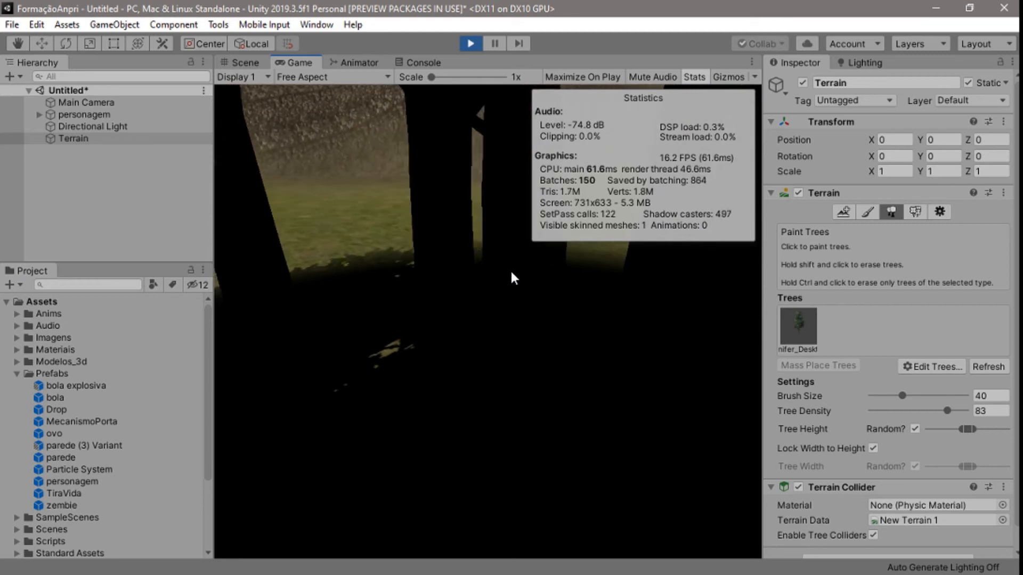
key(w)
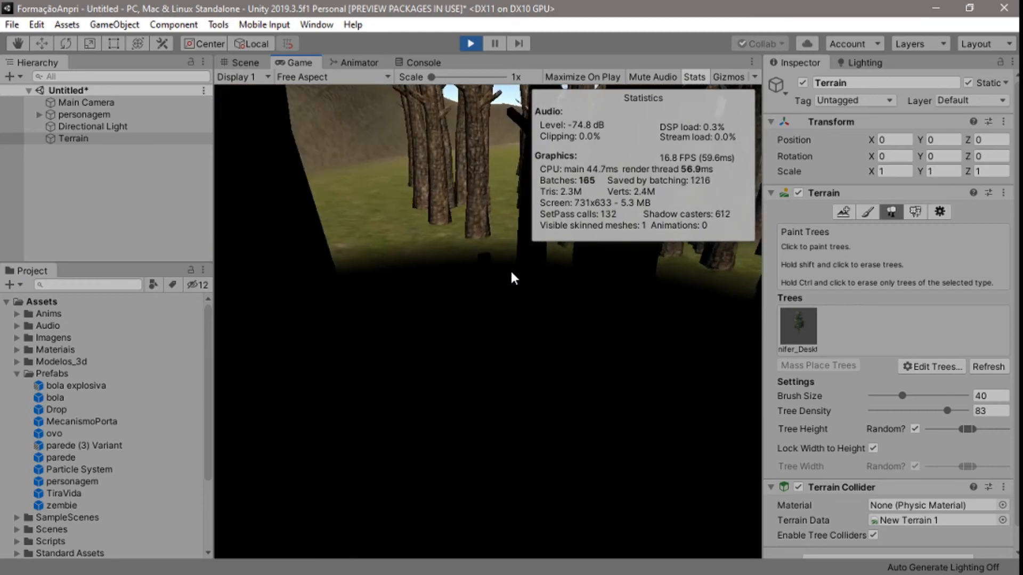
key(w)
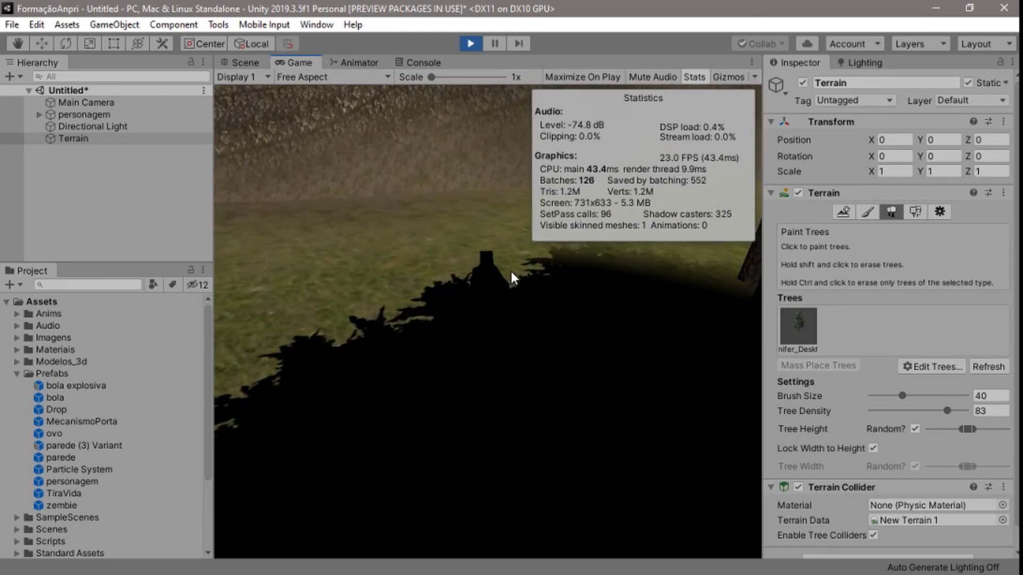
key(Escape)
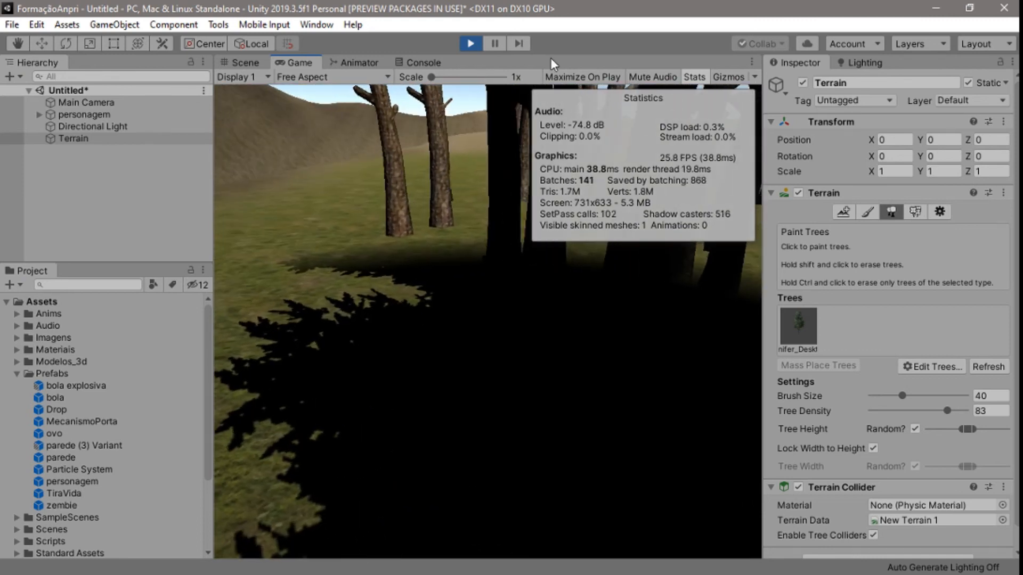
click(469, 43)
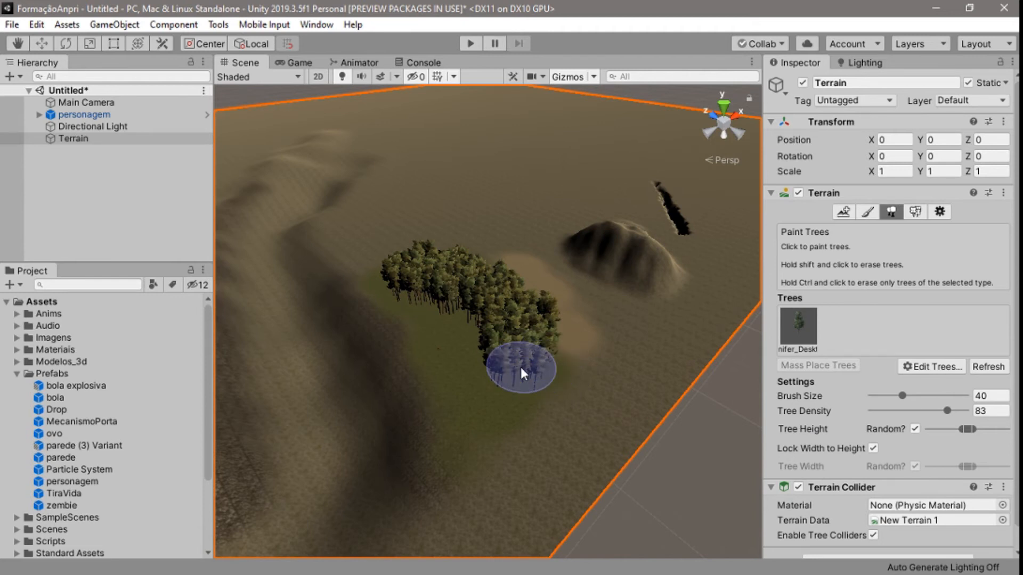
- Erase all the conifers painted on the grass patch
mouse_move(520, 366)
shift+mouse_down()
mouse_move(527, 336)
mouse_move(493, 303)
mouse_move(404, 277)
mouse_move(464, 307)
mouse_move(498, 308)
shift+mouse_up()
shift+click(389, 290)
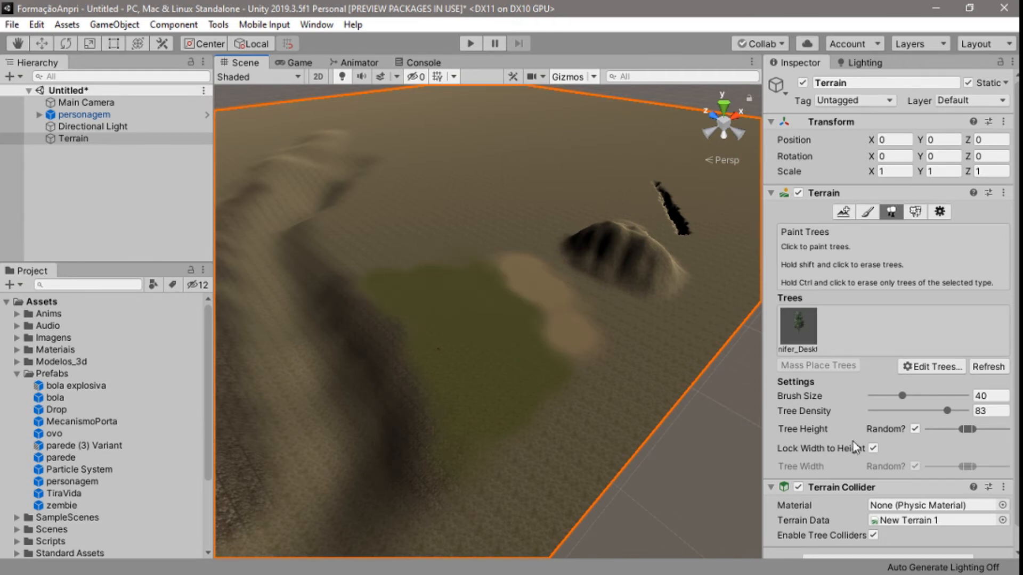
- Set the brush size to 23 and the tree density to 35, and plant a small conifer cluster on the grass behind the character
drag(915, 410, 884, 396)
scroll(455, 378, up, 6)
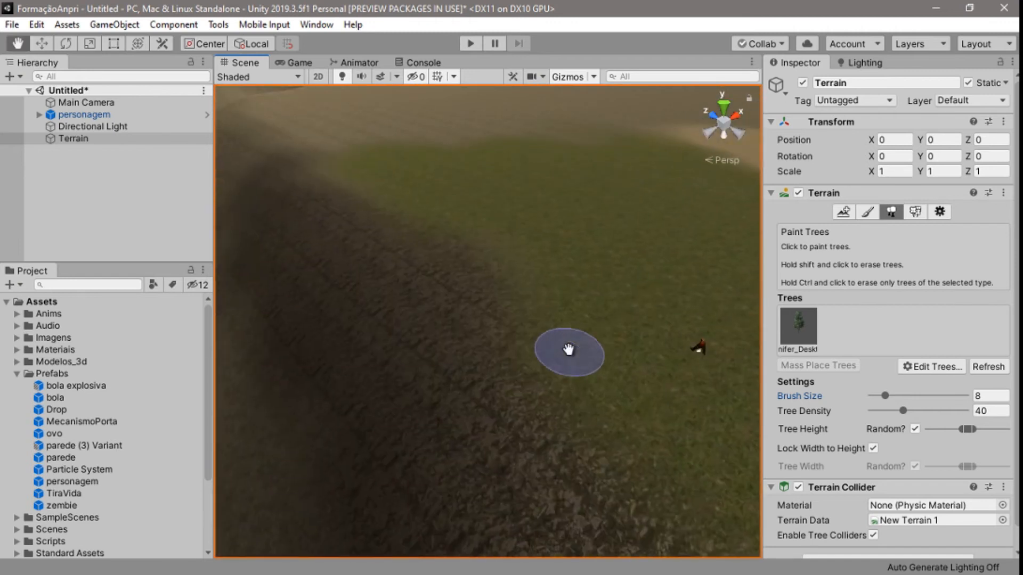
scroll(607, 278, down, 1)
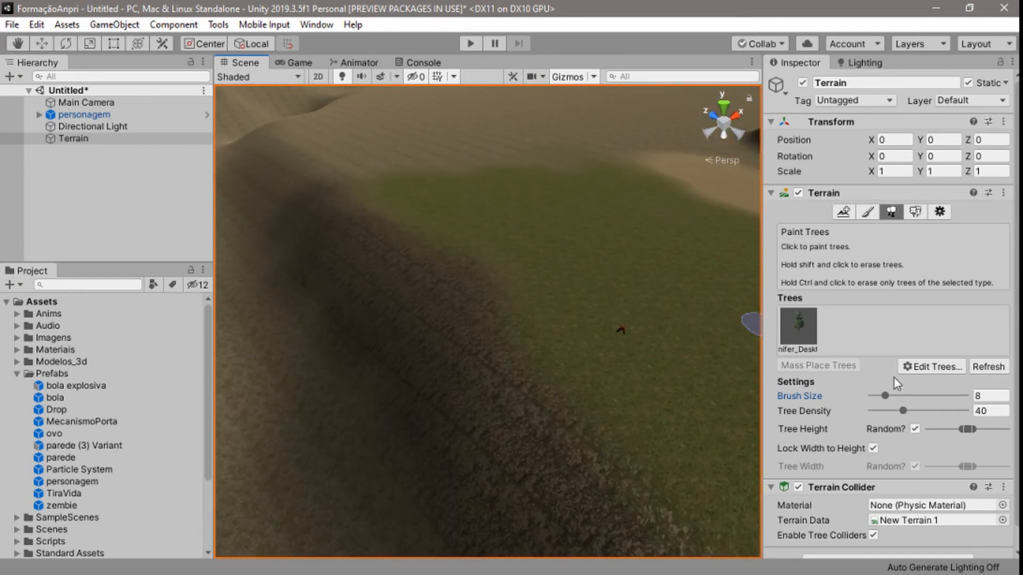
click(896, 395)
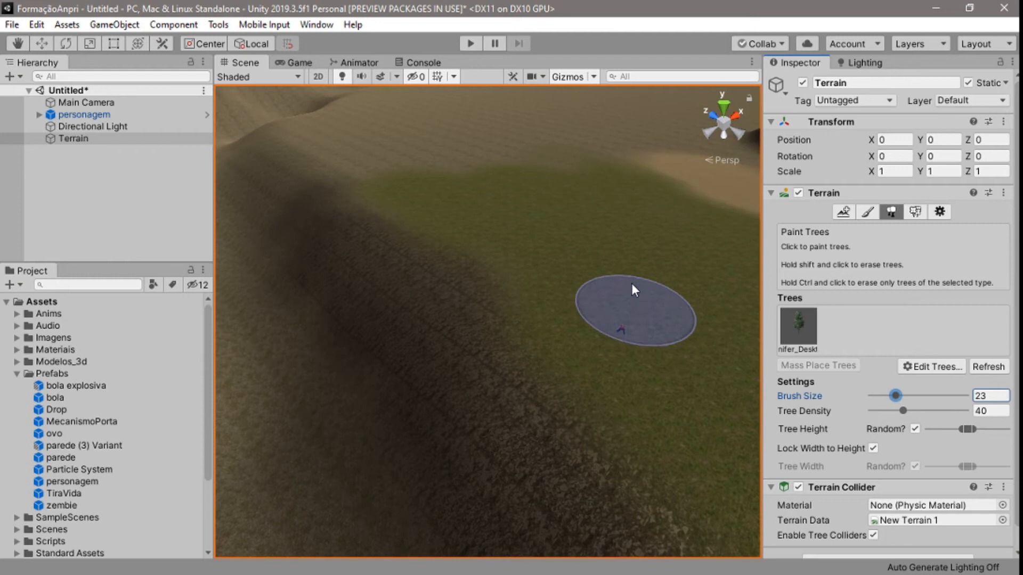
mouse_move(904, 411)
mouse_down()
mouse_move(915, 412)
mouse_move(898, 414)
mouse_up()
click(811, 333)
click(592, 262)
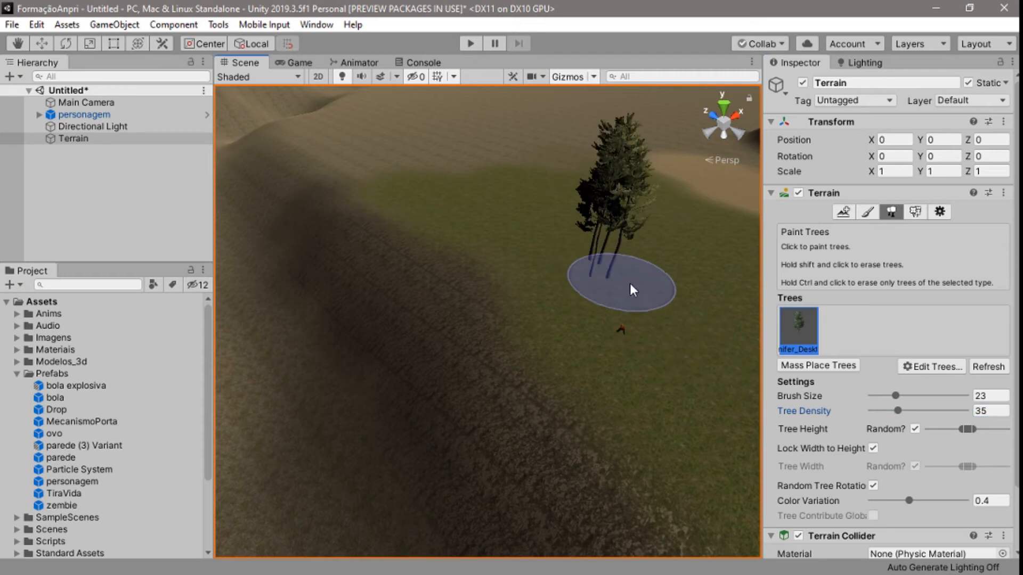
- Reduce the brush size to 8 and plant a second small conifer group beside the first cluster
click(885, 396)
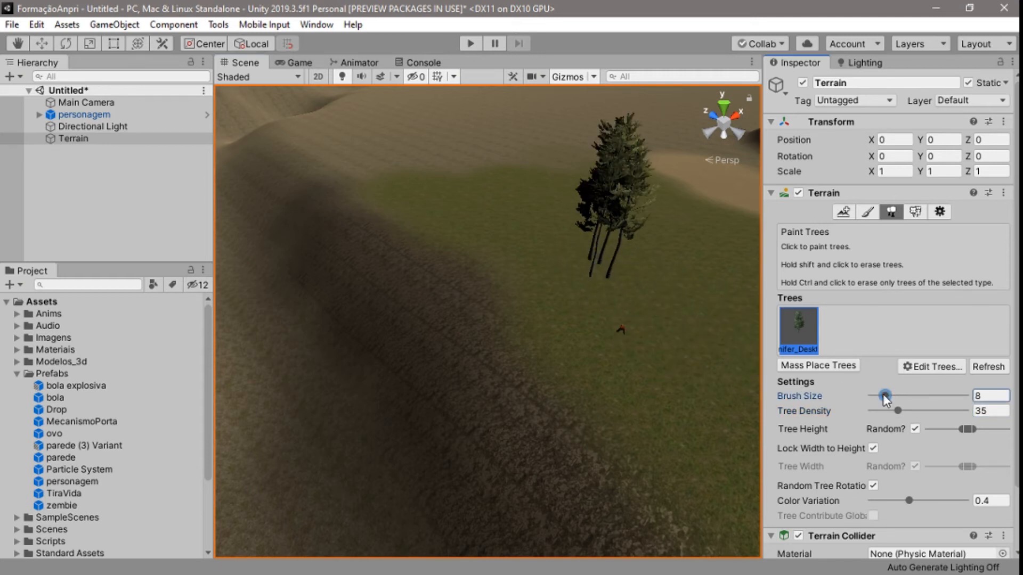
drag(691, 286, 677, 300)
middle_drag(711, 320, 628, 340)
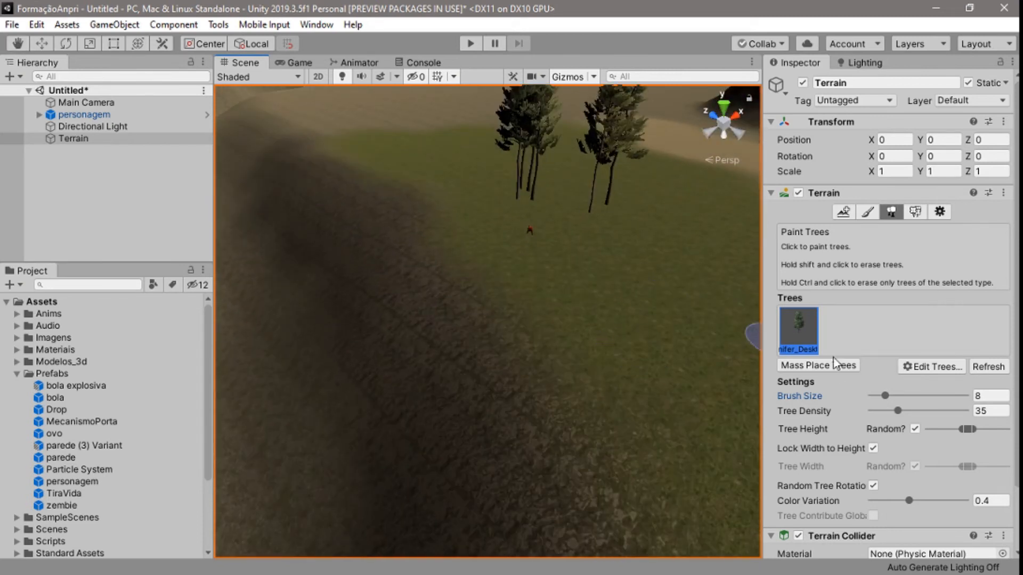
- Set the brush size to 5 and plant several single conifers extending the second group across the grass
click(881, 396)
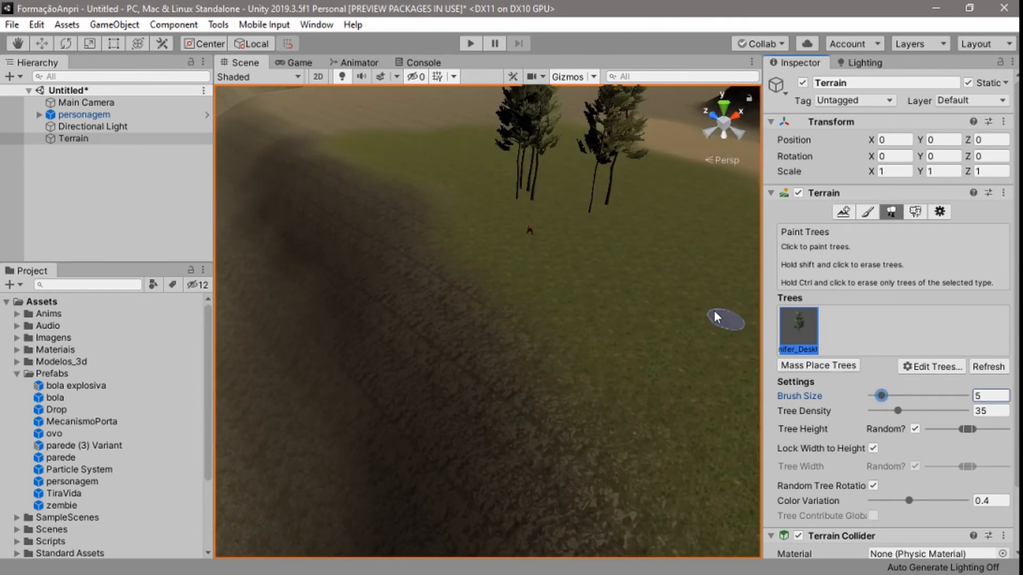
click(637, 227)
click(626, 239)
click(649, 256)
right_drag(638, 275, 665, 267)
click(632, 263)
scroll(526, 226, down, 3)
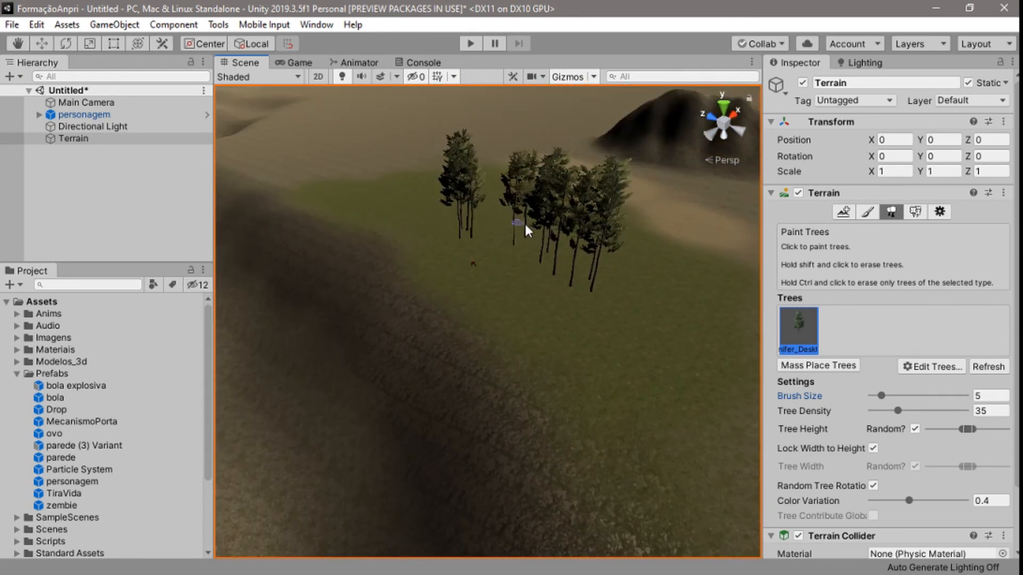
- Play the scene and walk the character through the conifer groups to test moving among the trees
click(471, 44)
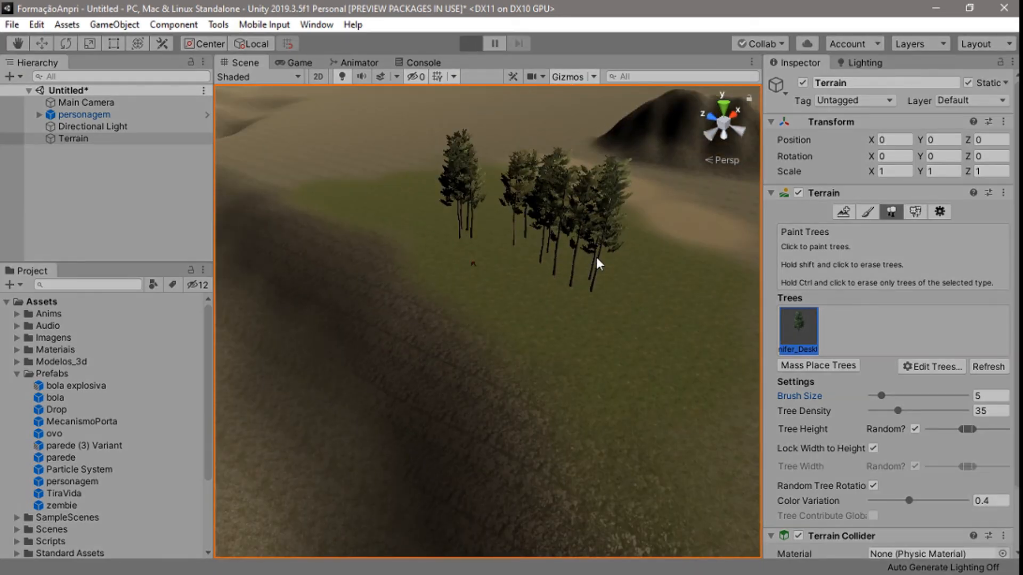
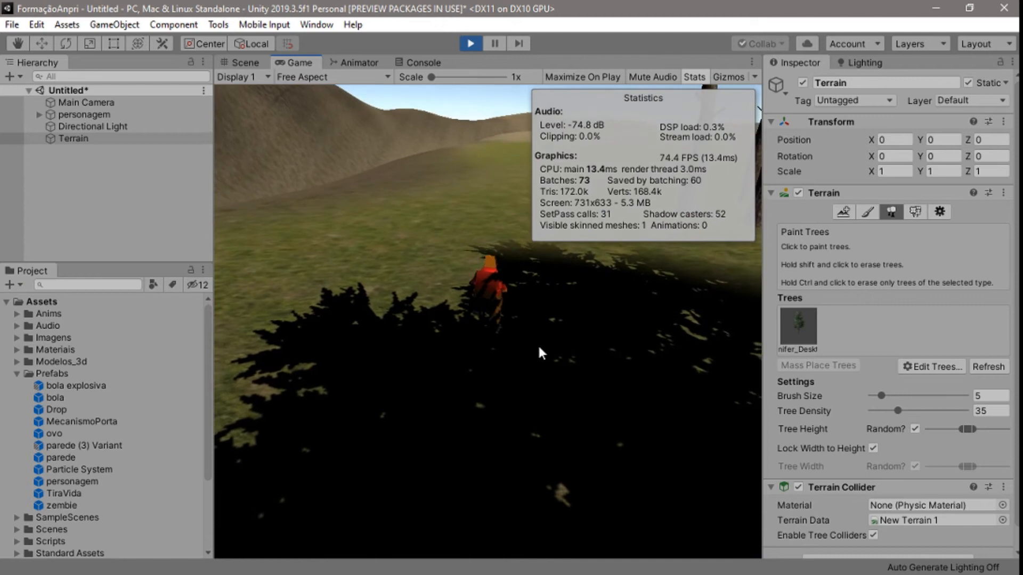
key(d)
key(w)
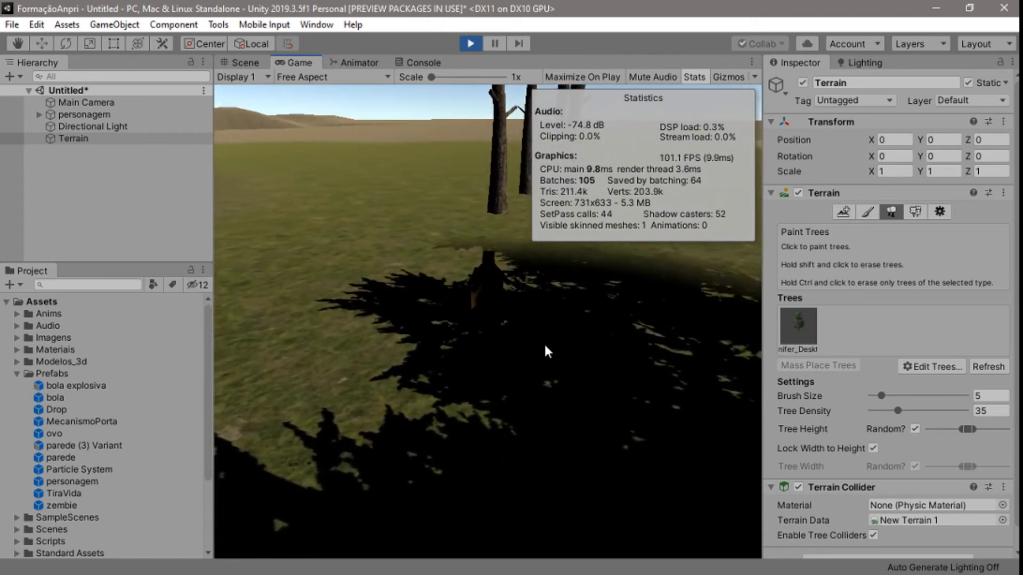
key(w)
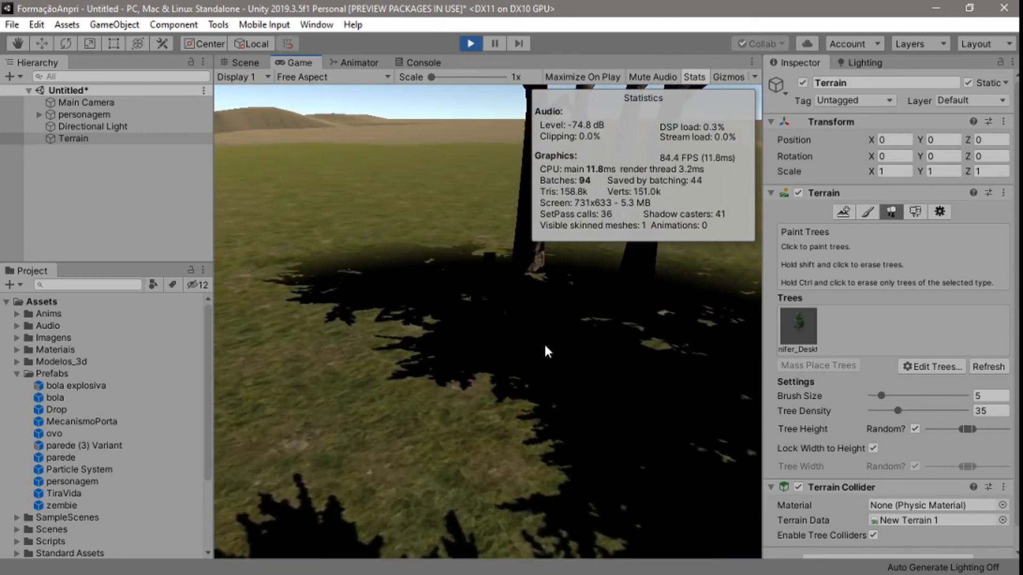
key(w)
key(d)
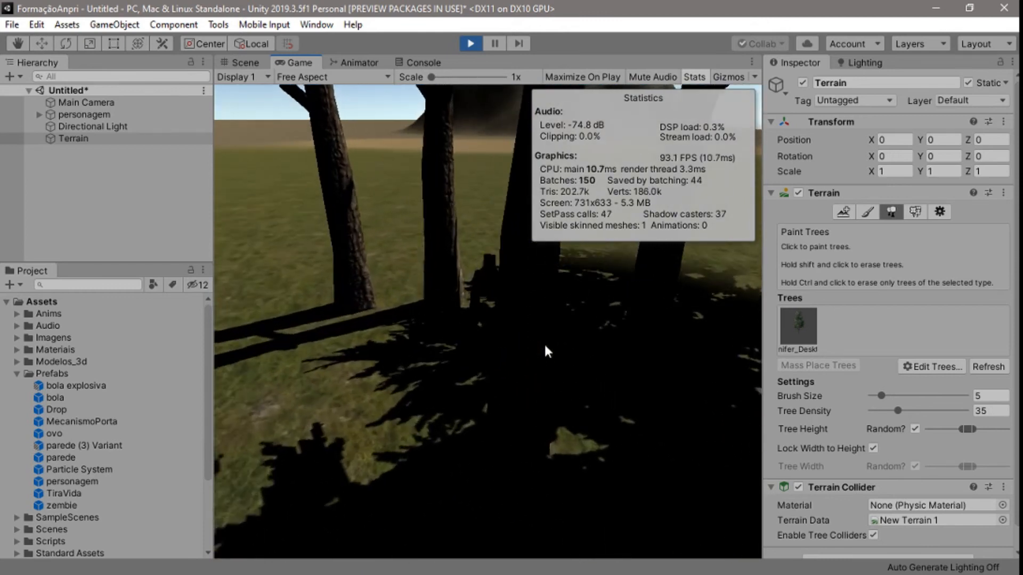
key(w)
key(d)
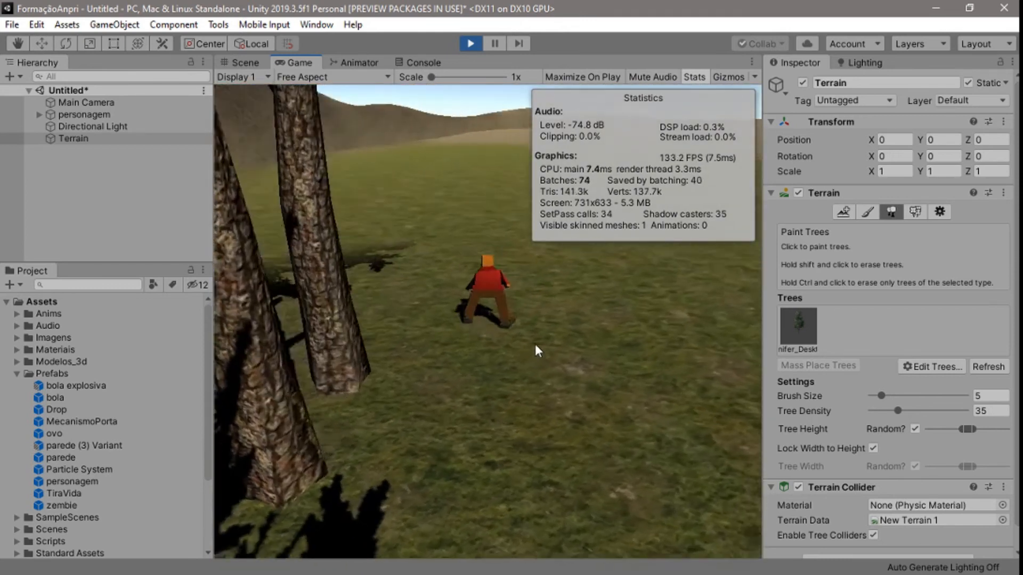
key(w)
key(a)
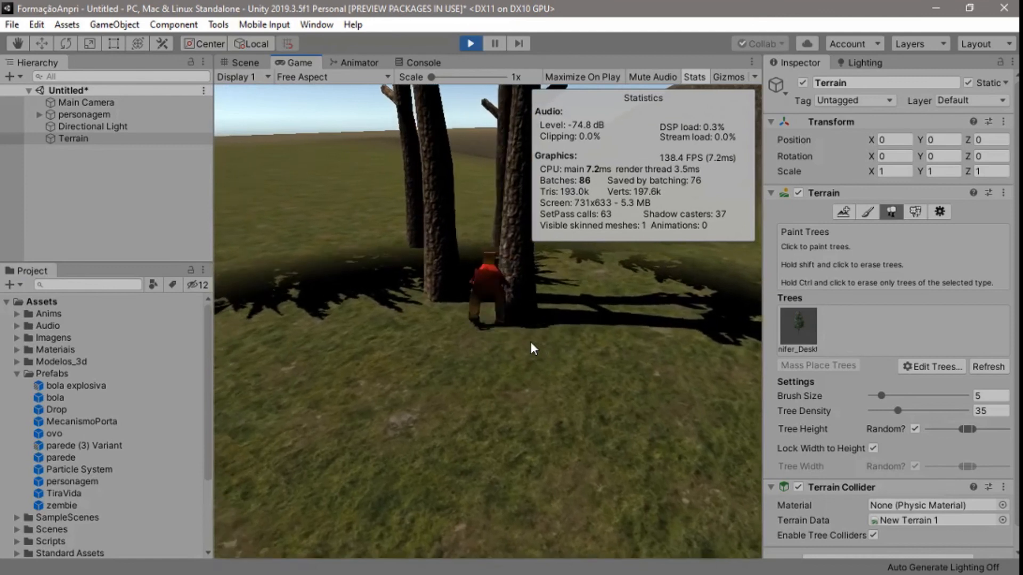
key(w)
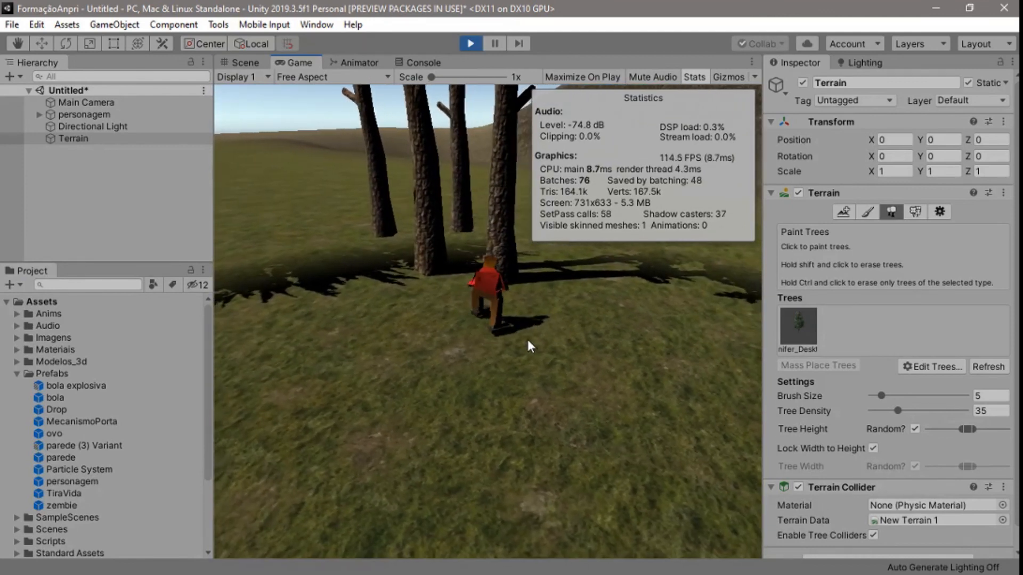
key(a)
key(w)
key(a)
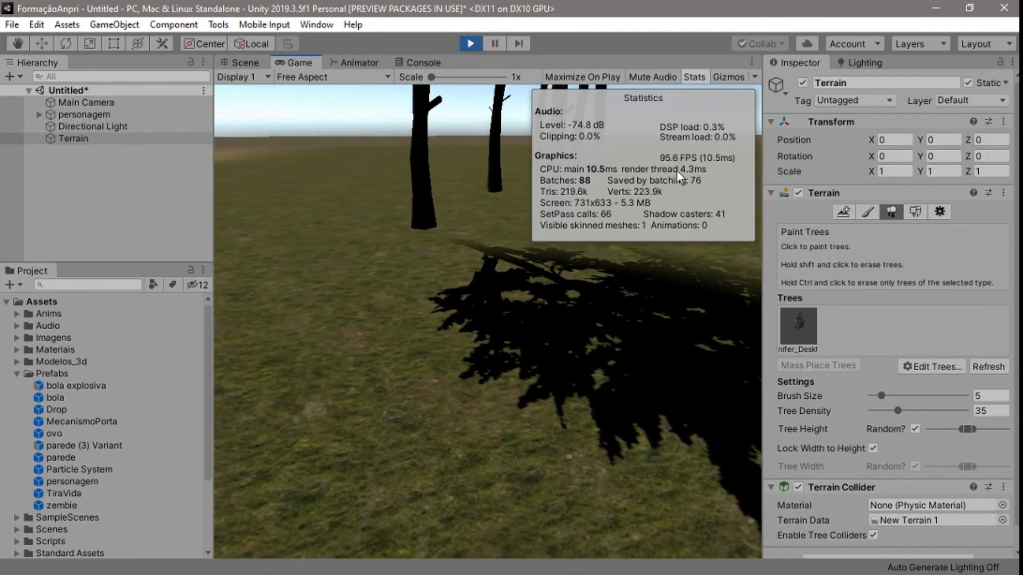
- Exit play mode and erase the conifers at the outer end of the second group, keeping those nearest the first cluster
click(469, 43)
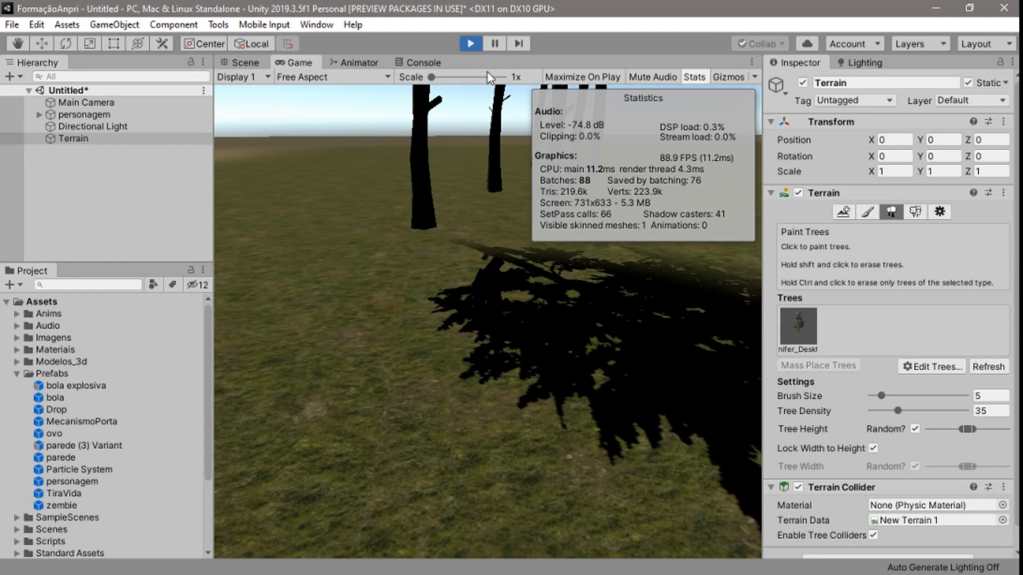
mouse_move(600, 286)
shift+mouse_down()
mouse_move(583, 293)
mouse_move(589, 273)
mouse_move(554, 272)
mouse_move(548, 258)
shift+mouse_up()
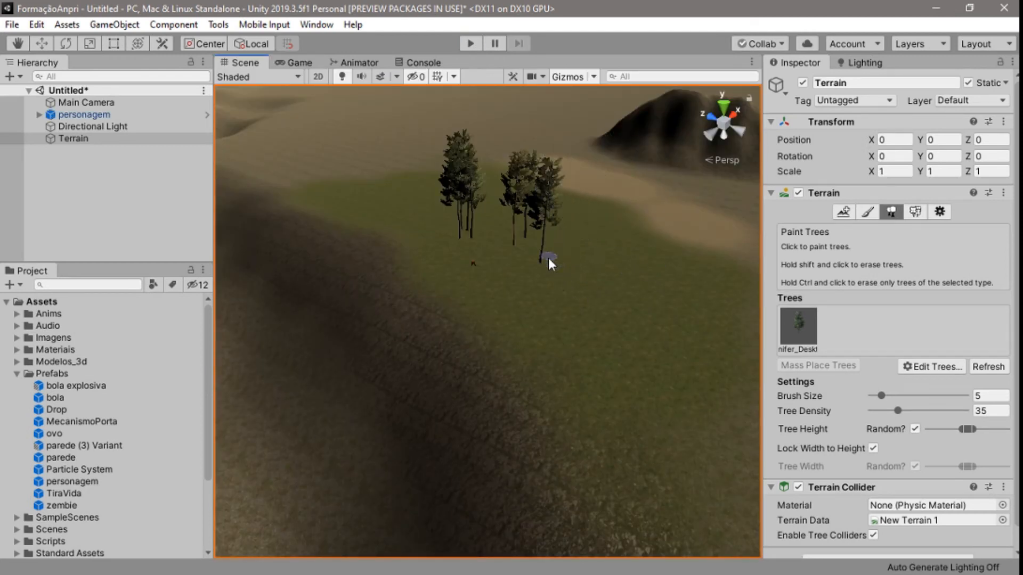
- Test the scene with fewer conifers by walking the character across the grass and back towards the trees, and end the play test
click(474, 43)
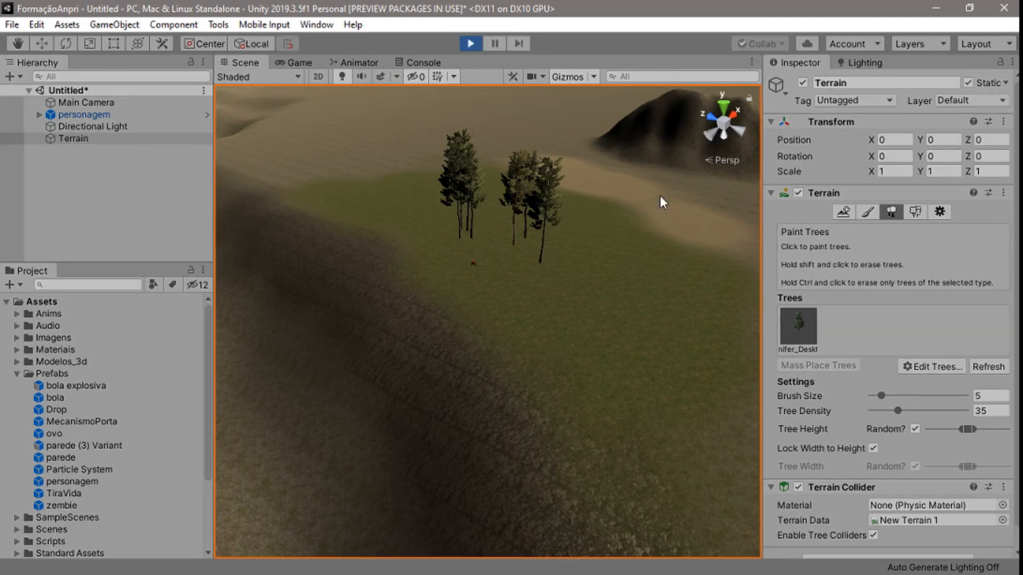
key(w)
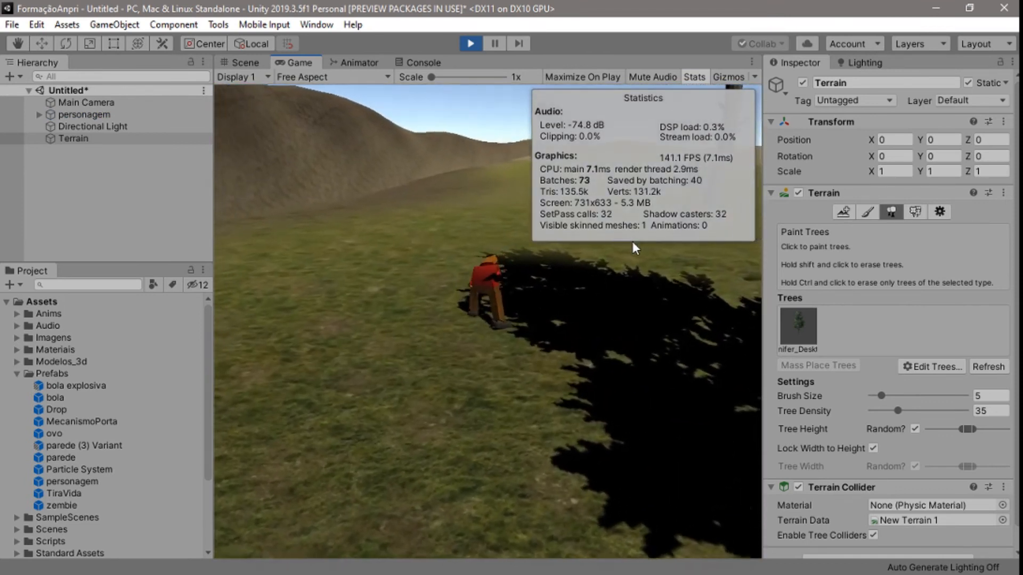
key(w)
key(a)
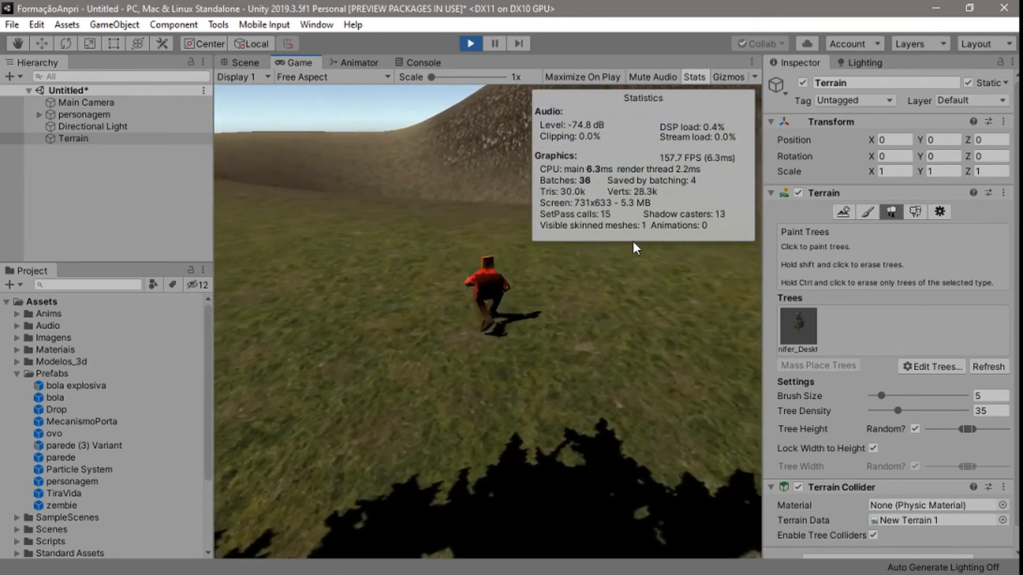
key(w)
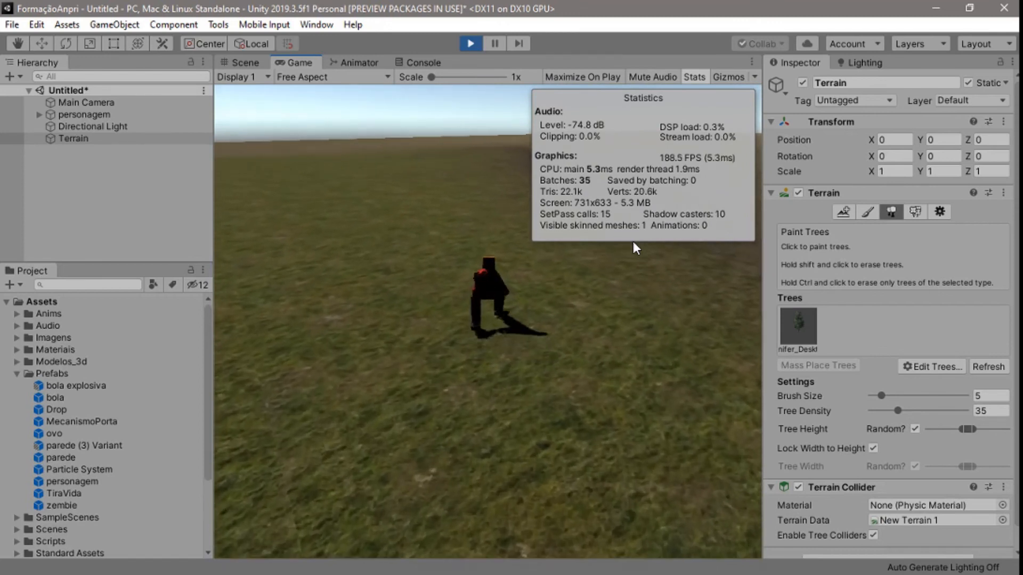
key(w)
key(d)
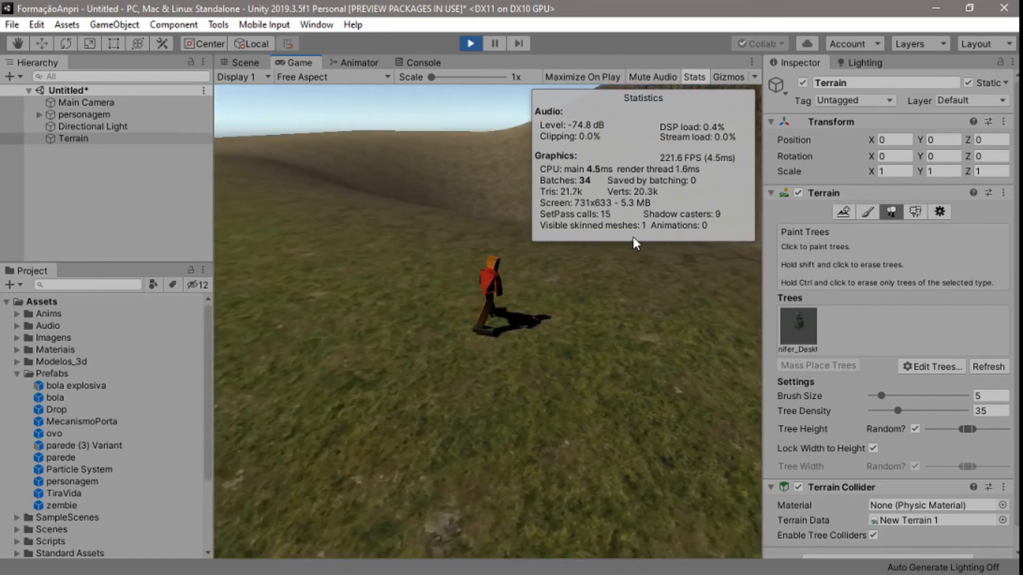
key(w)
key(d)
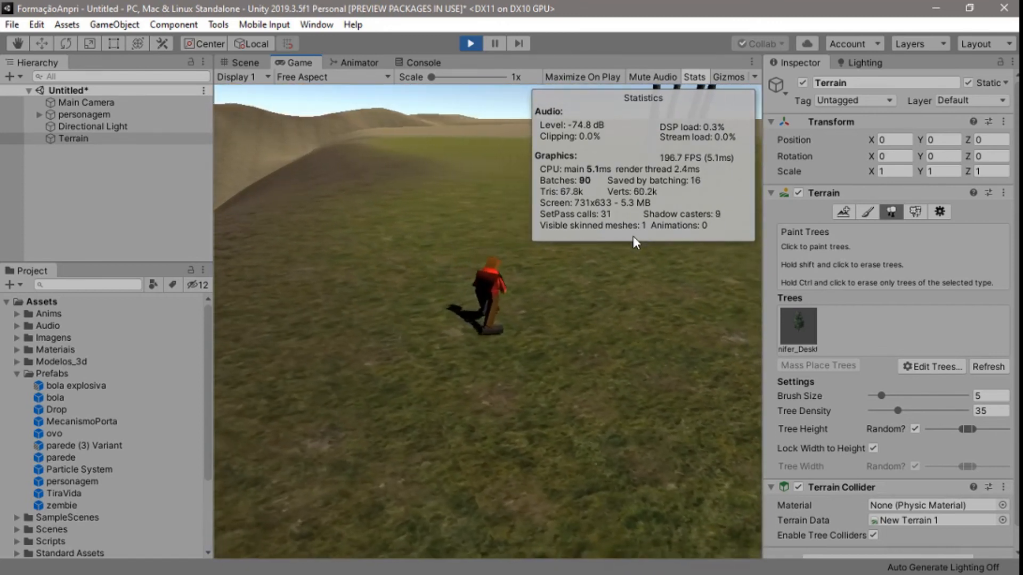
key(w)
key(d)
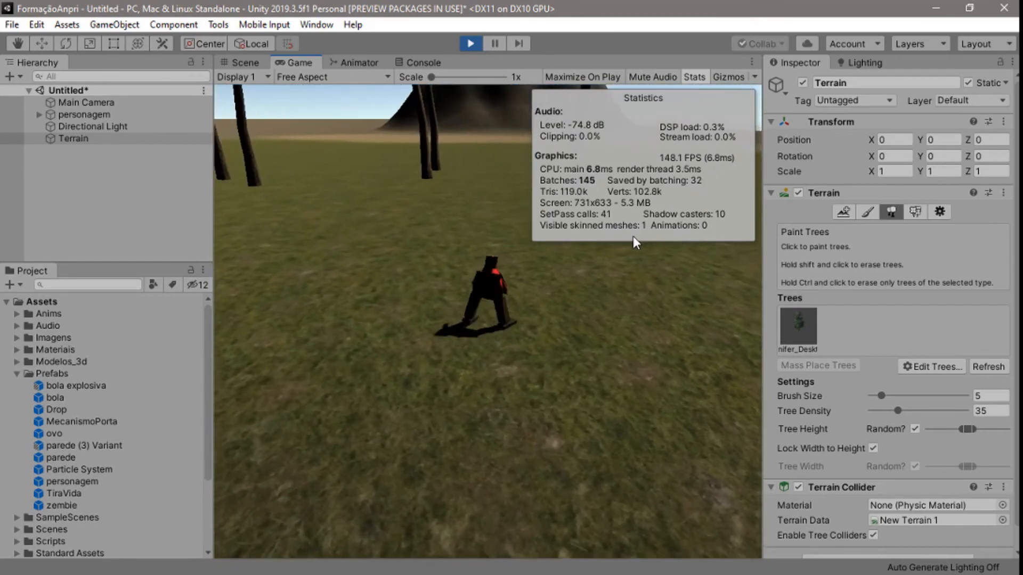
key(w)
key(a)
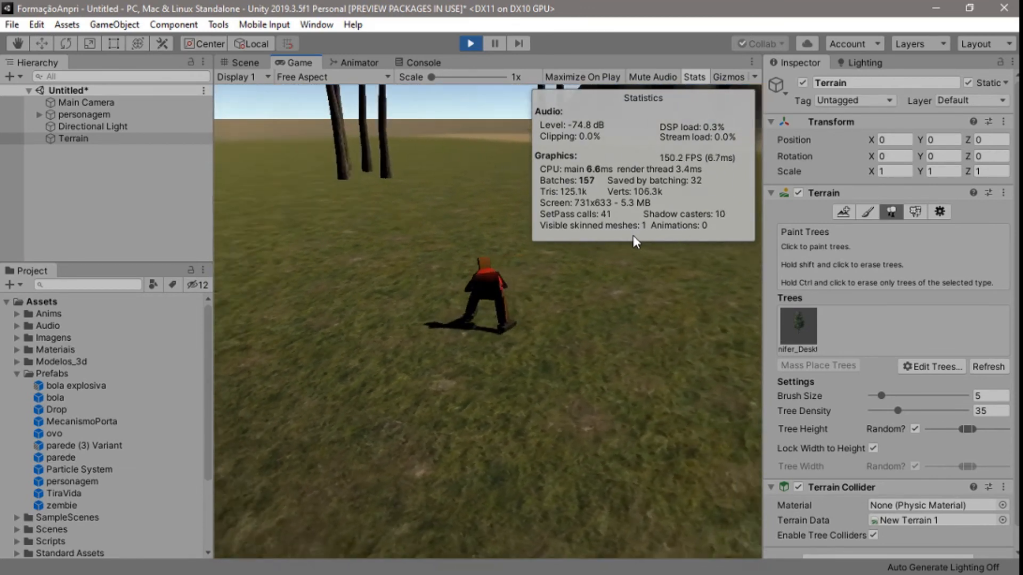
key(w)
key(d)
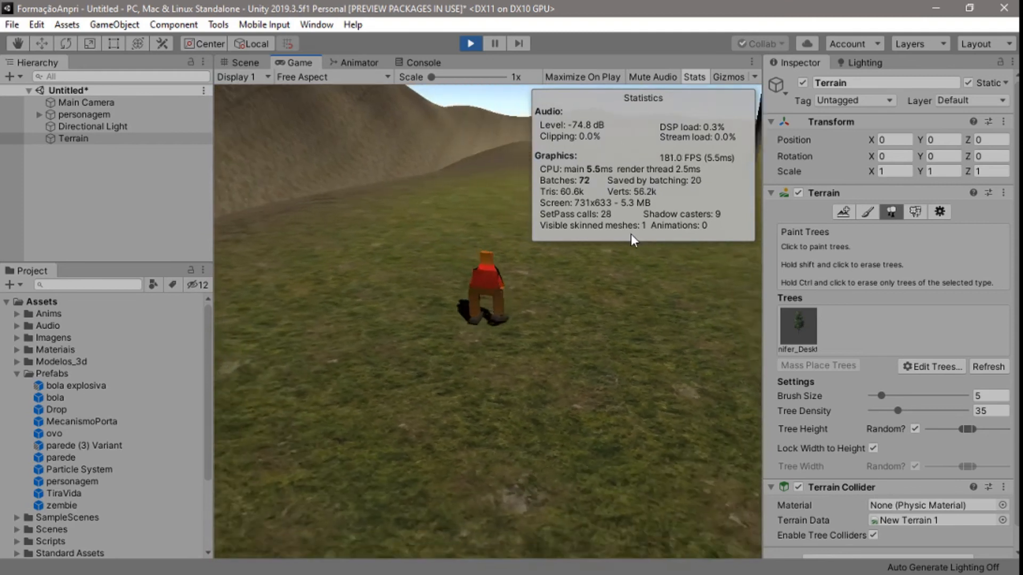
key(w)
key(d)
key(a)
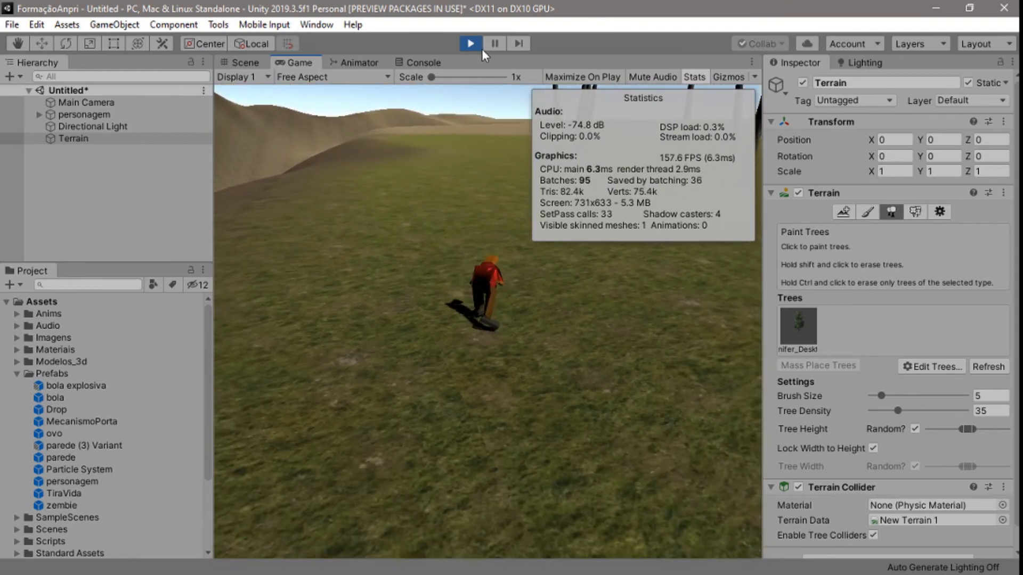
click(472, 44)
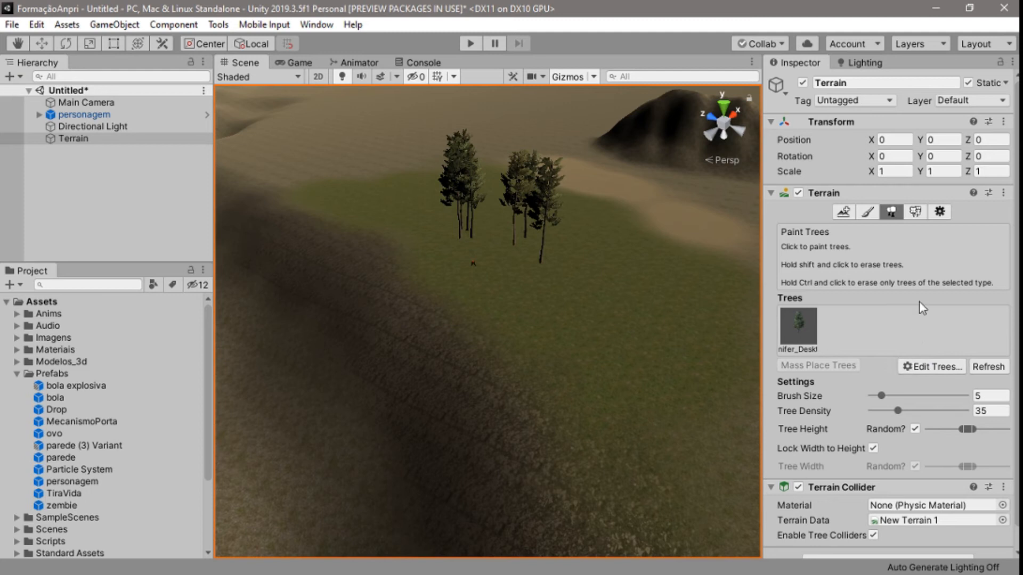
- Switch the terrain to detail painting with builtin_brush_4 and add GrassFrond02AlbedoAlpha as a grass texture
click(915, 213)
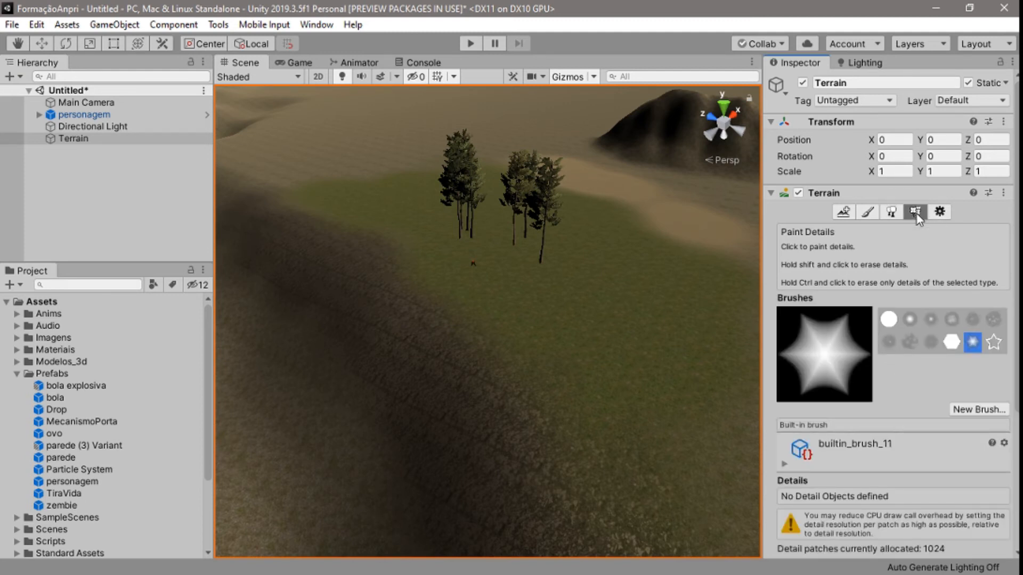
click(952, 321)
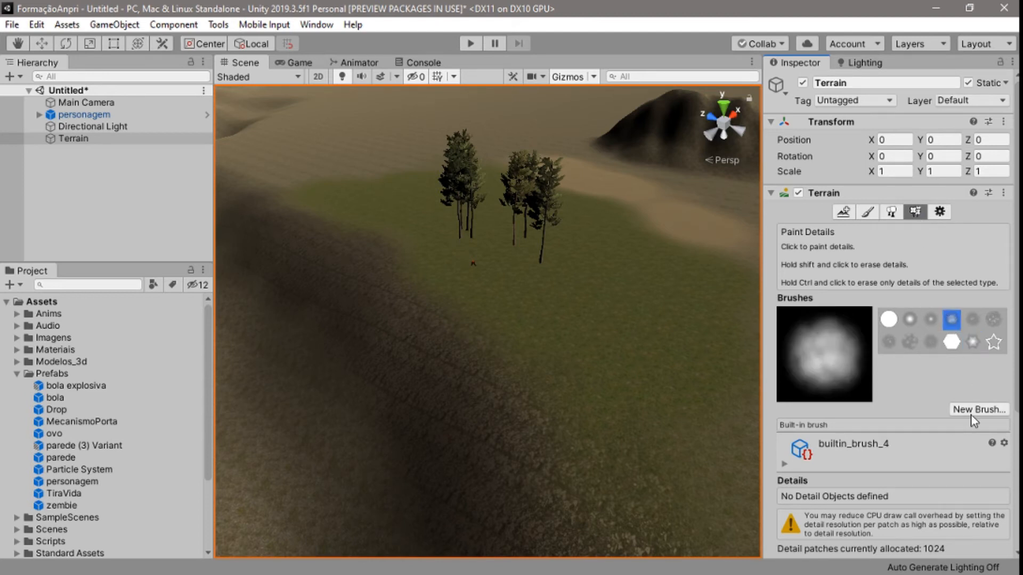
scroll(972, 411, down, 4)
click(949, 385)
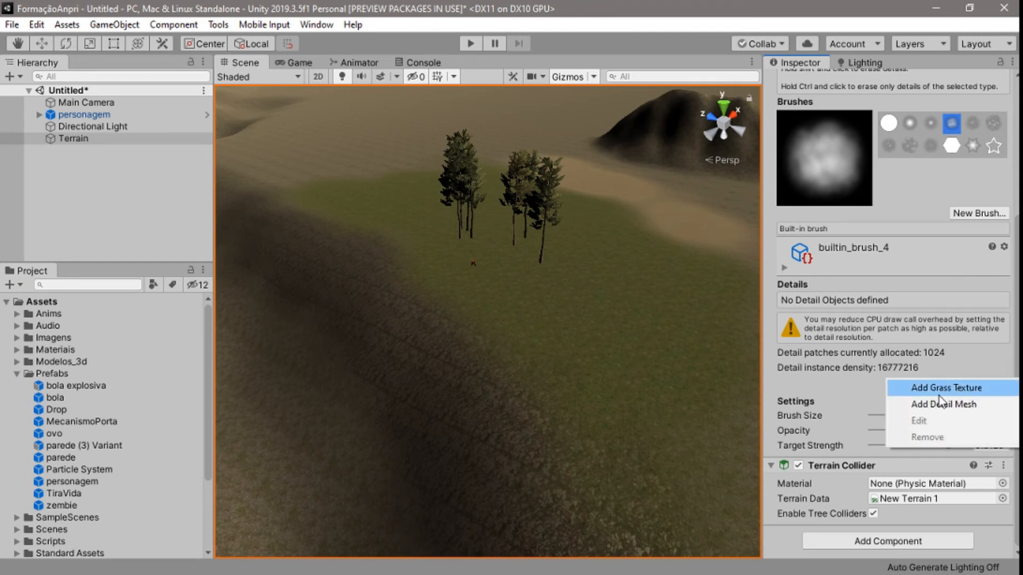
click(972, 391)
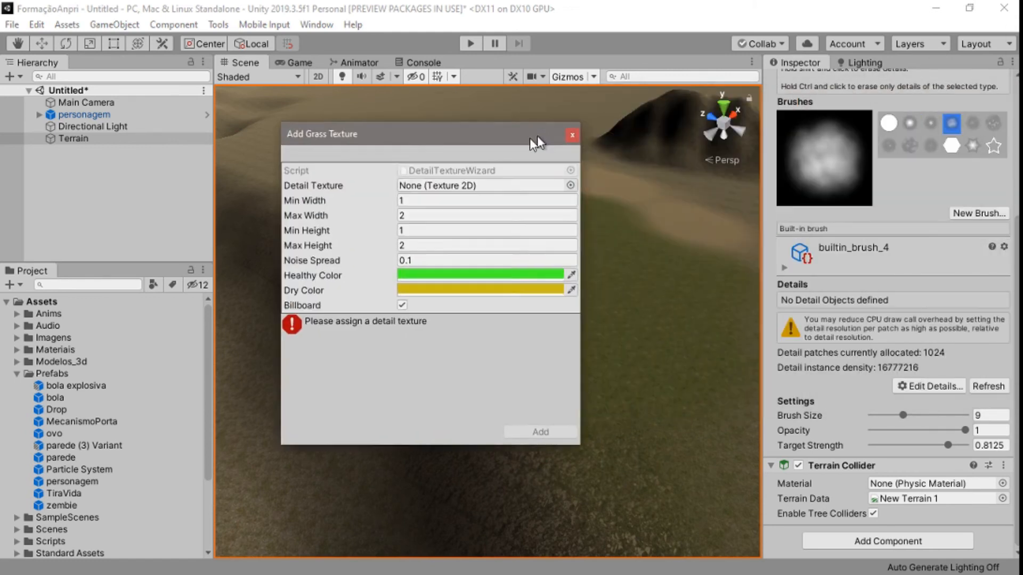
click(546, 192)
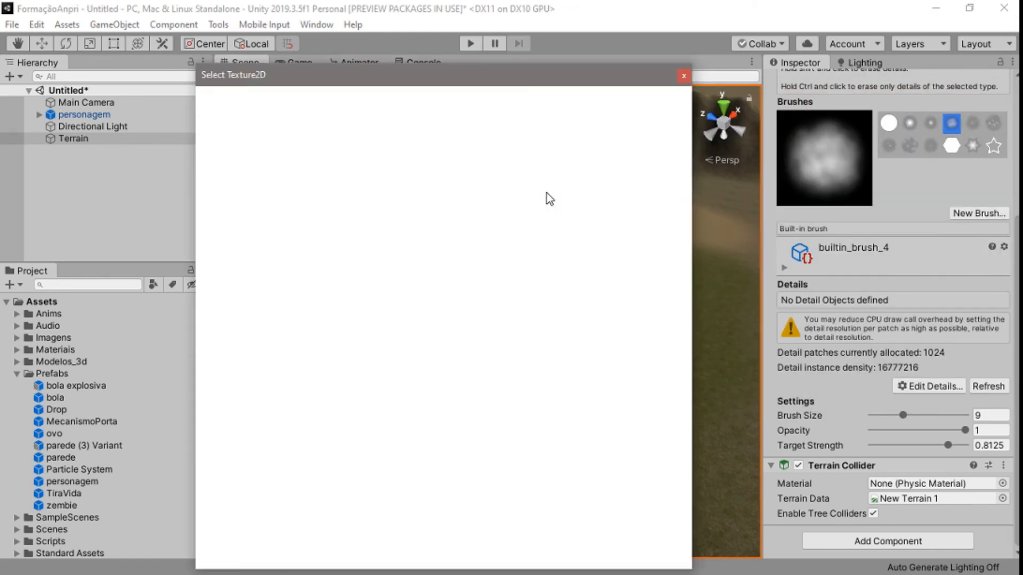
scroll(573, 213, down, 10)
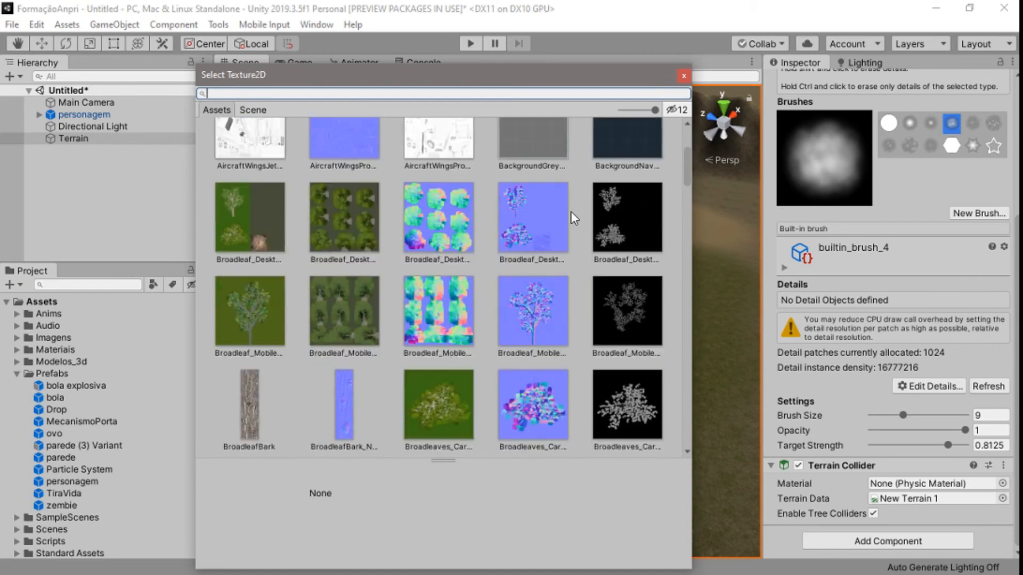
scroll(570, 212, down, 10)
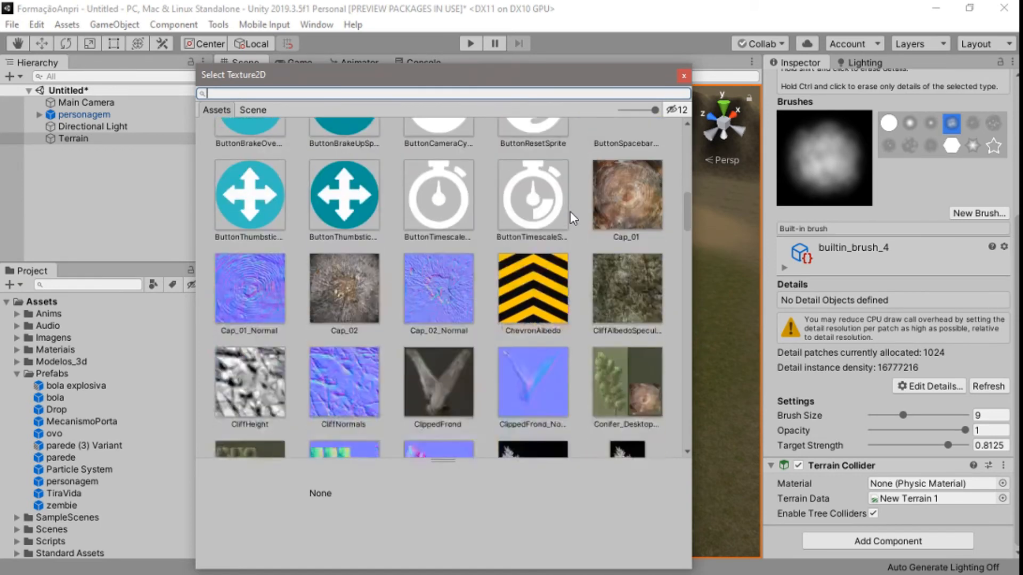
scroll(570, 212, down, 8)
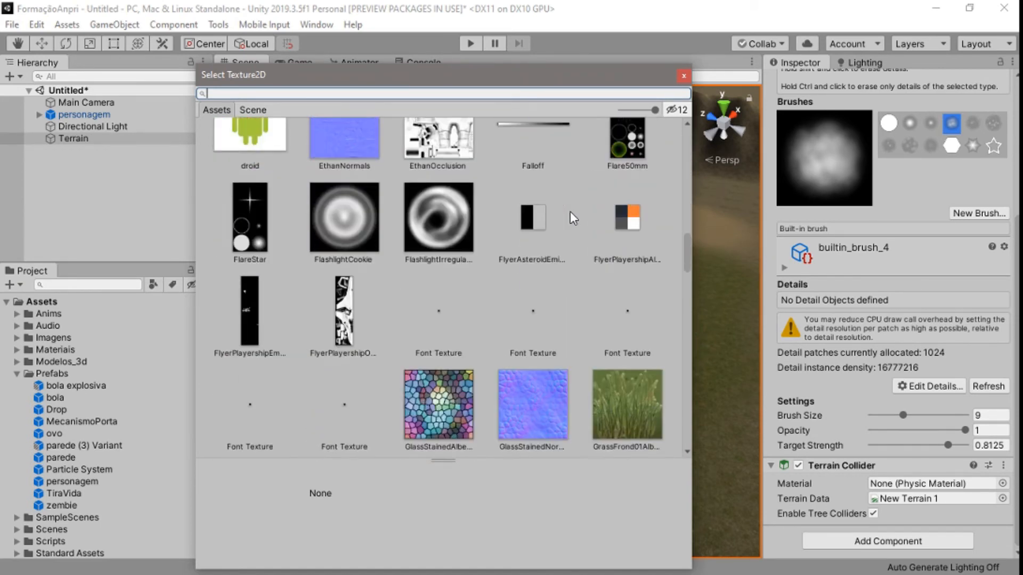
scroll(573, 215, down, 1)
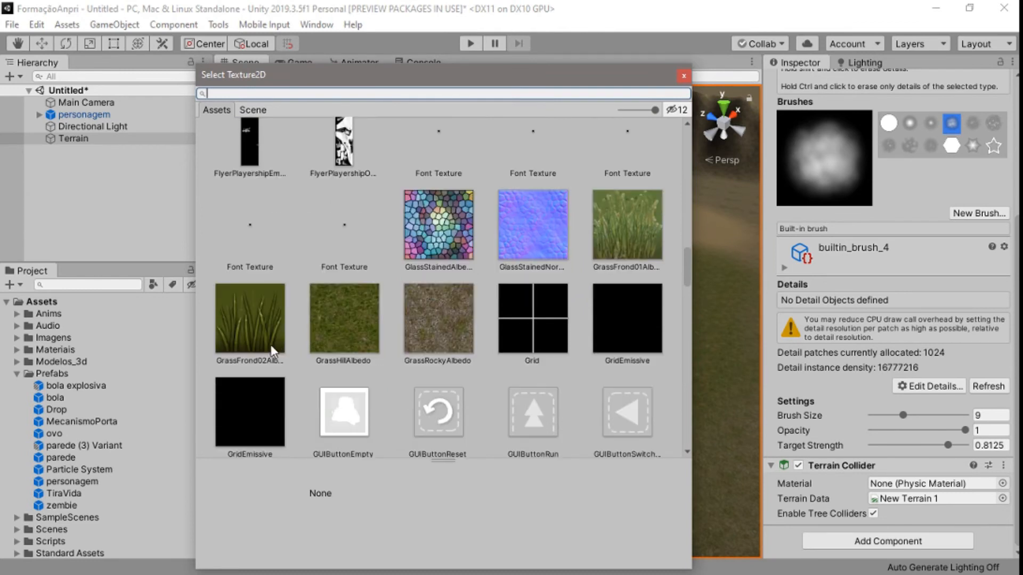
click(259, 353)
double_click(248, 362)
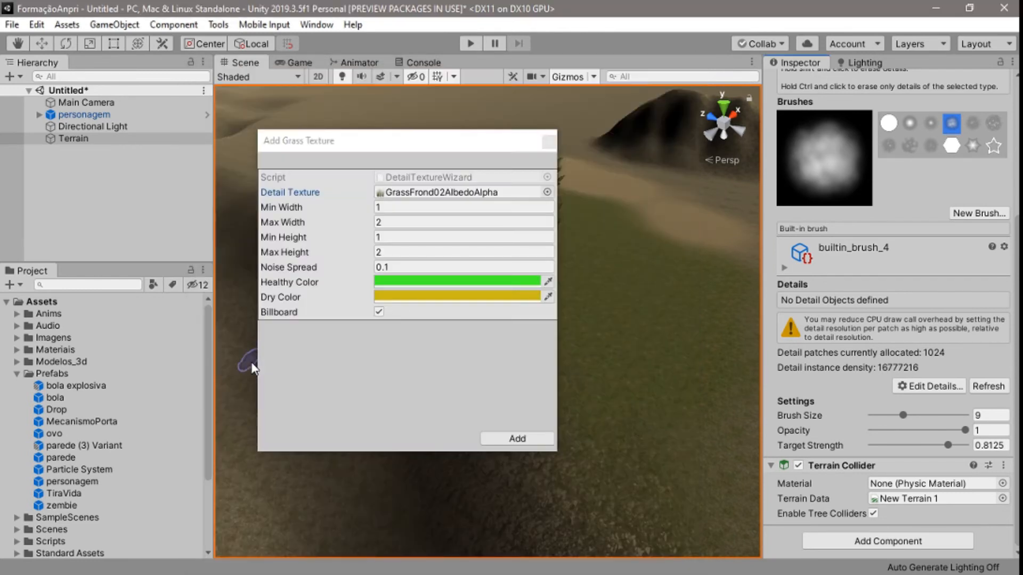
click(521, 443)
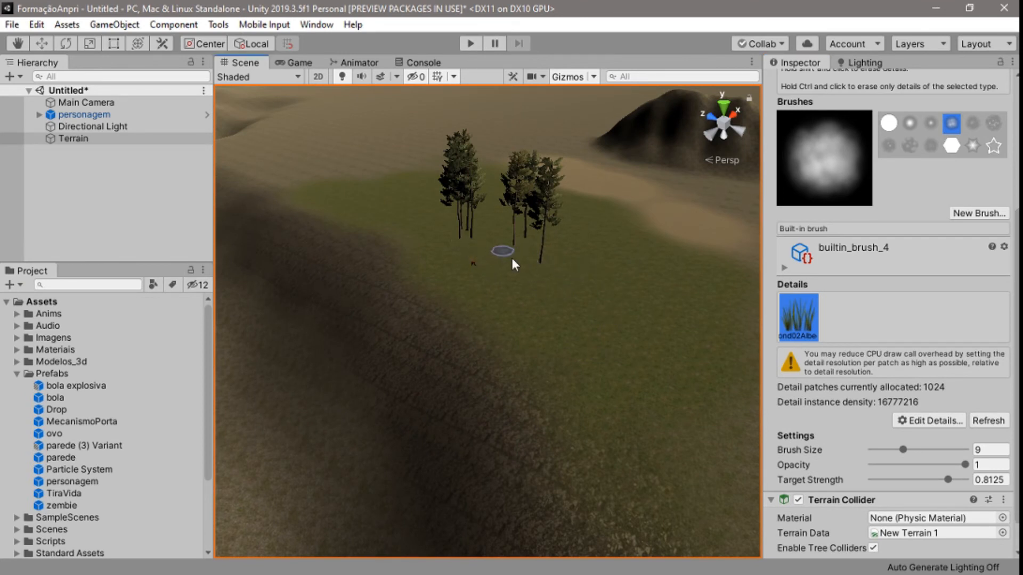
- Paint a strip of the grass detail along the ground around the conifer trunks, close to the character
scroll(518, 272, up, 8)
scroll(517, 272, down, 3)
right_drag(517, 272, 513, 232)
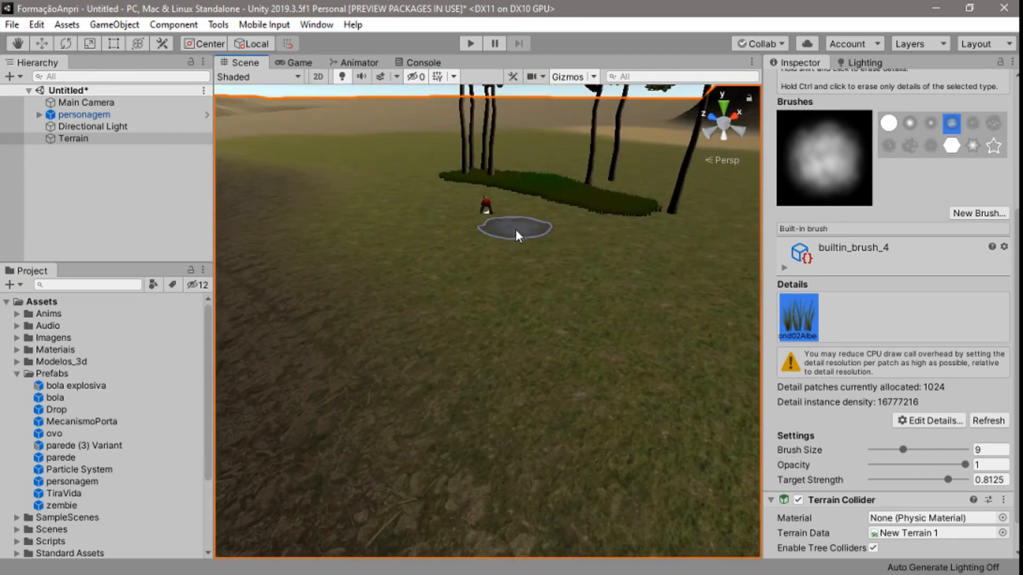
middle_drag(516, 230, 528, 301)
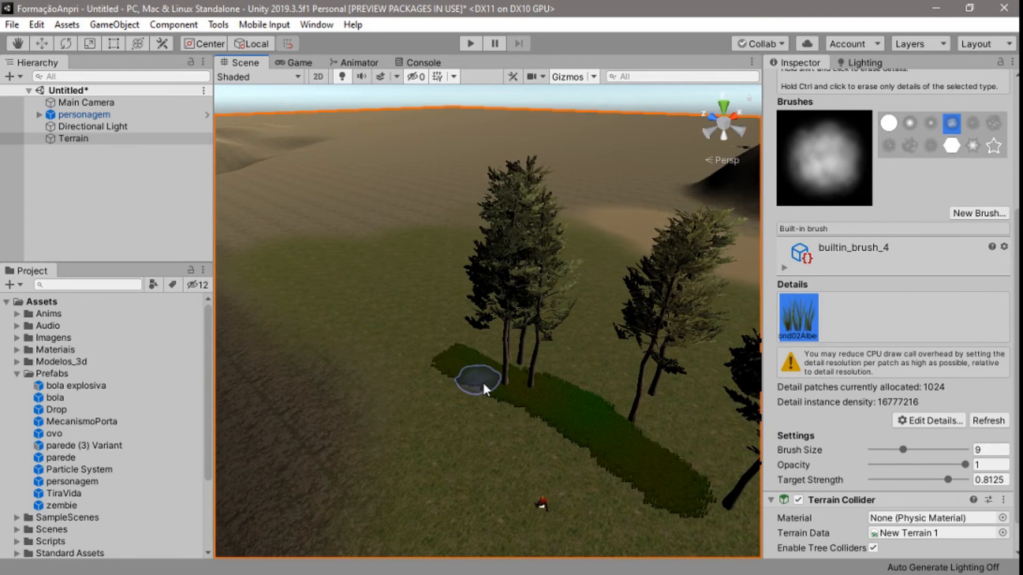
- Play-test the painted grass by walking the character through it and around the conifer trunks, and end the play test
click(477, 45)
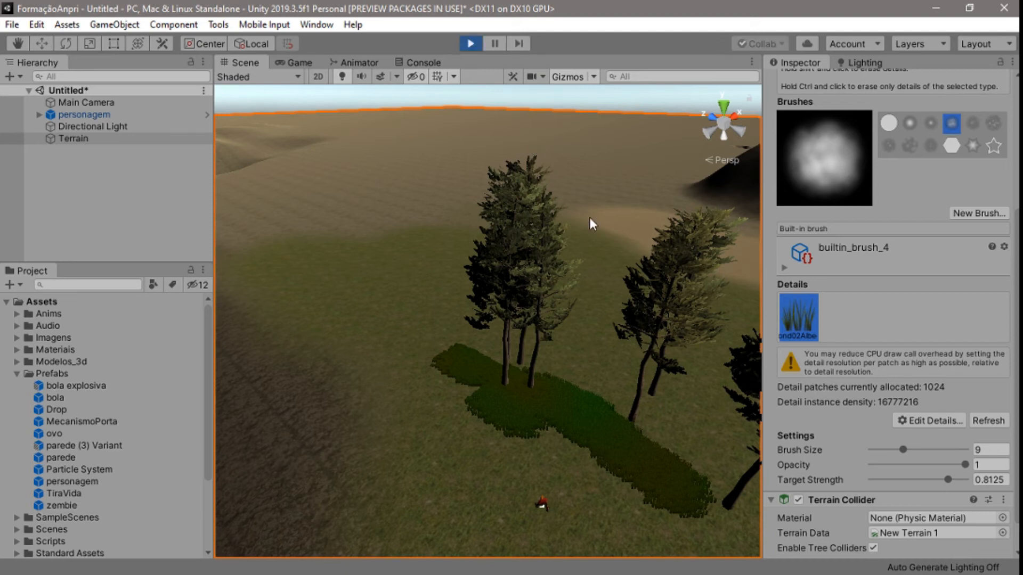
key(w)
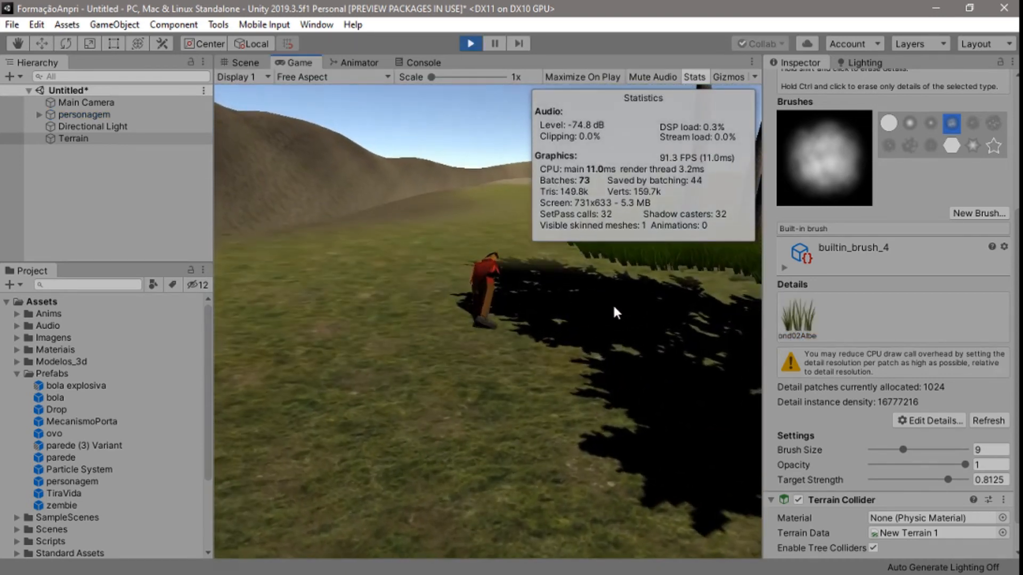
key(d)
key(w)
key(d)
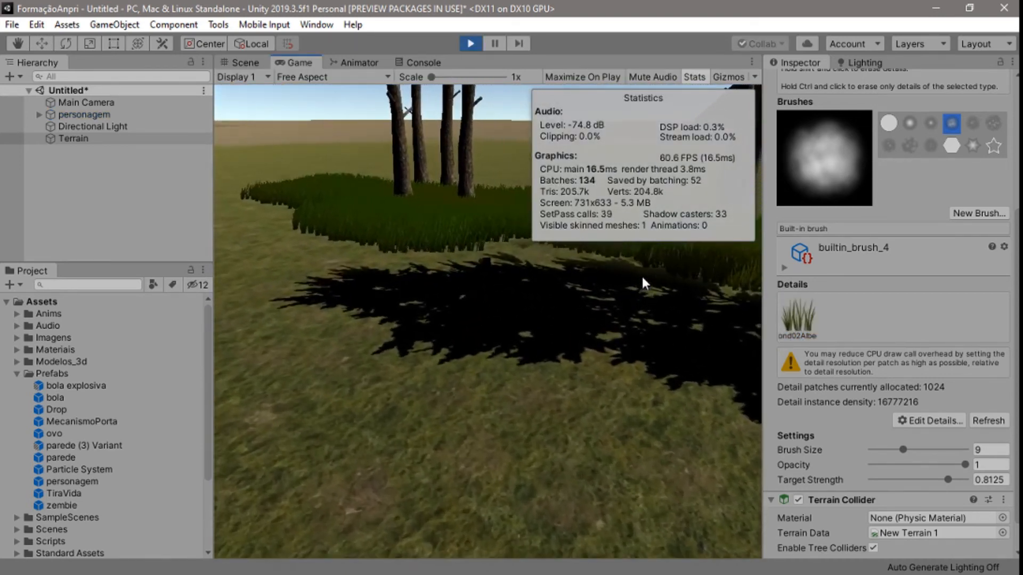
key(w)
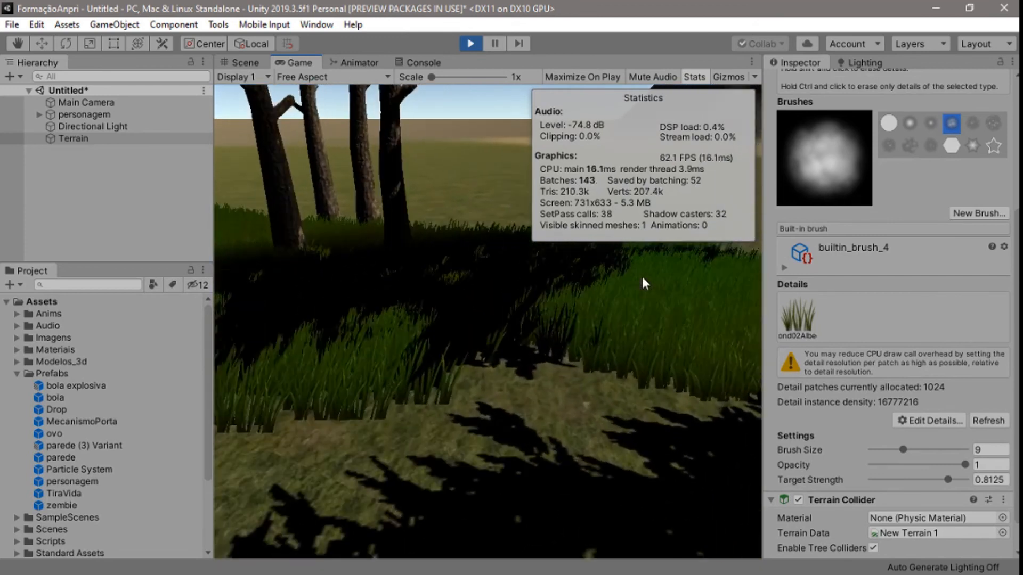
key(d)
key(w)
key(a)
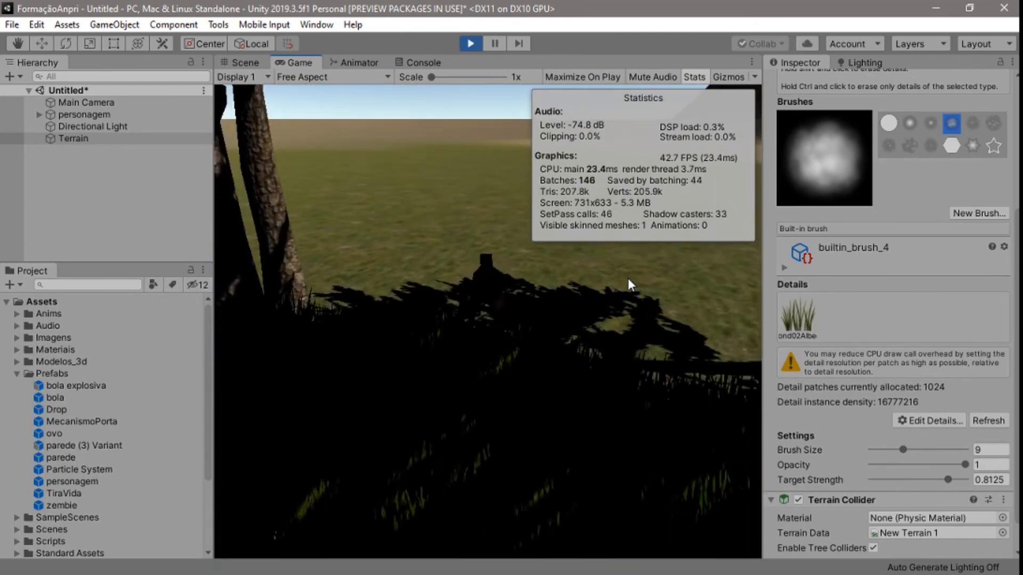
key(w)
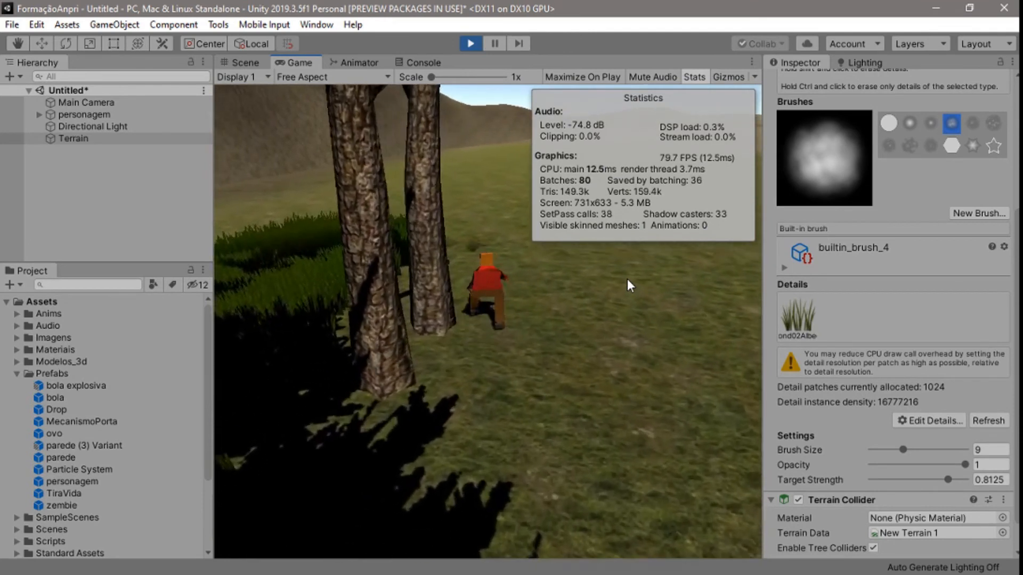
key(d)
key(w)
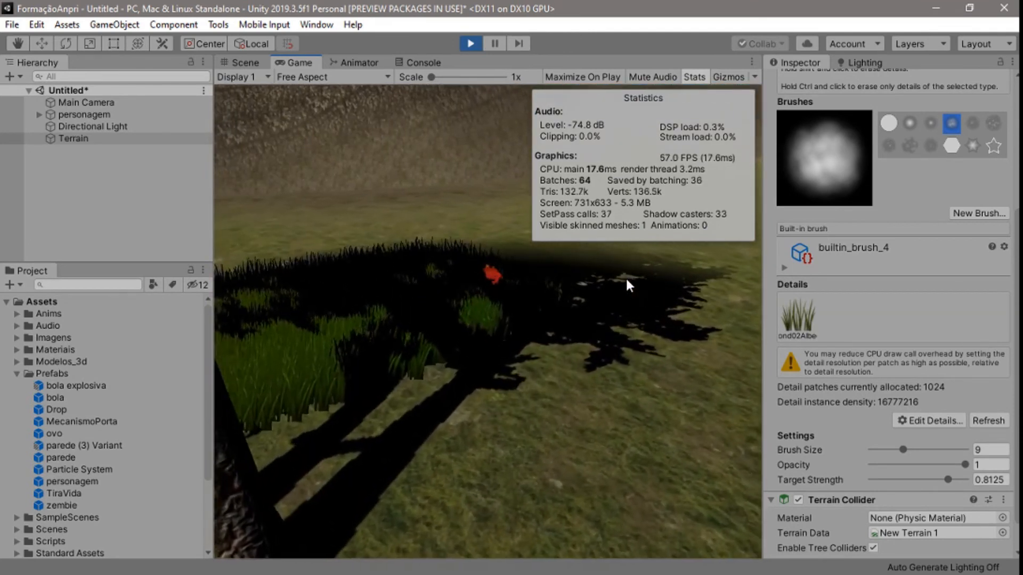
key(s)
key(s)
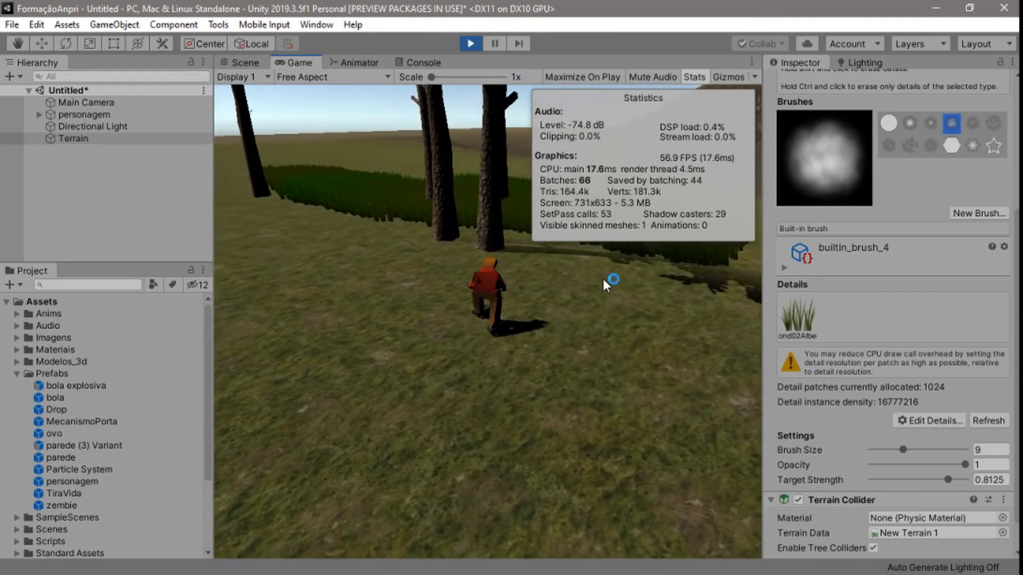
click(472, 45)
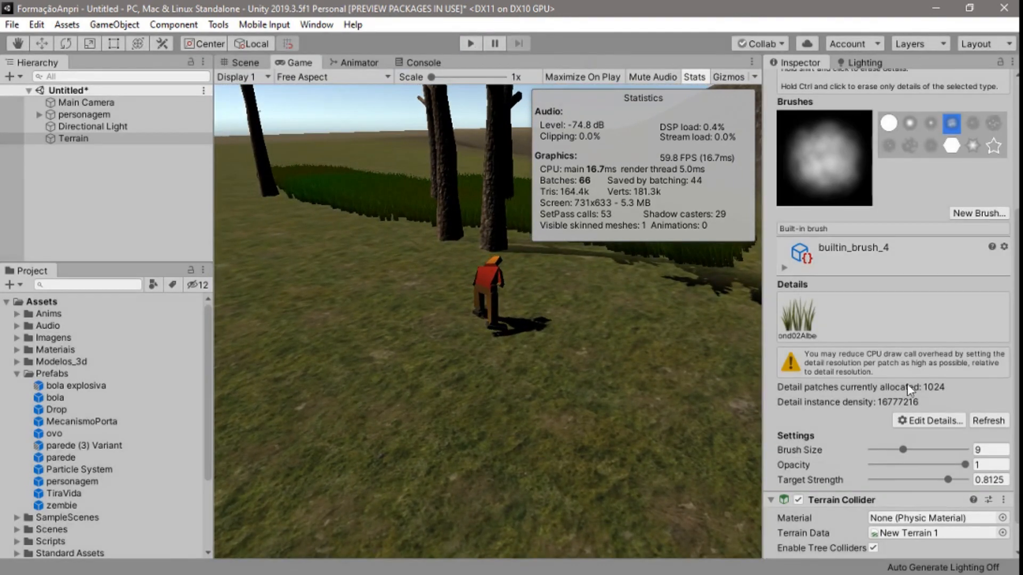
- Open the settings for adding a detail mesh and look through the scene objects available as its Detail object
click(951, 418)
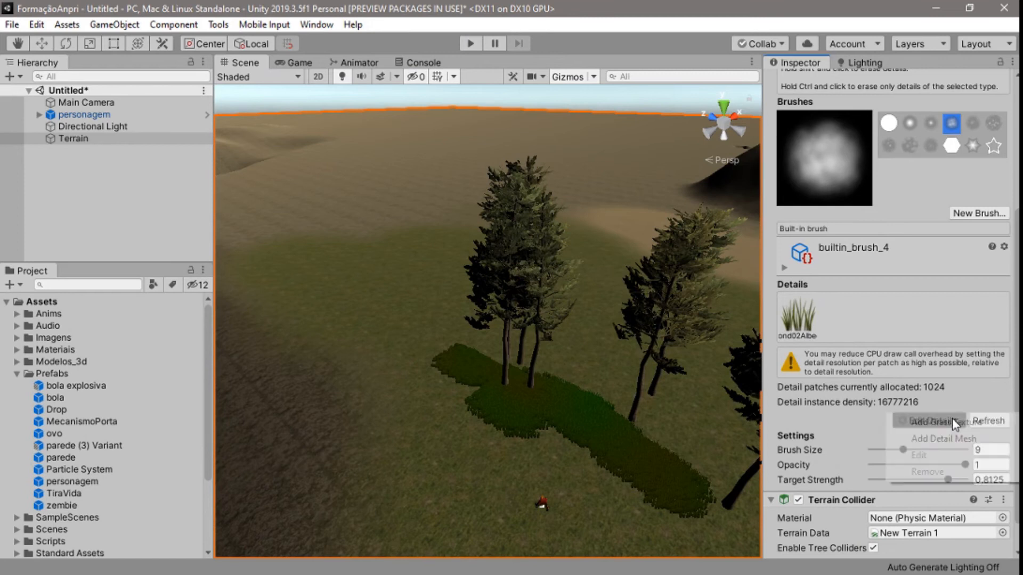
click(964, 440)
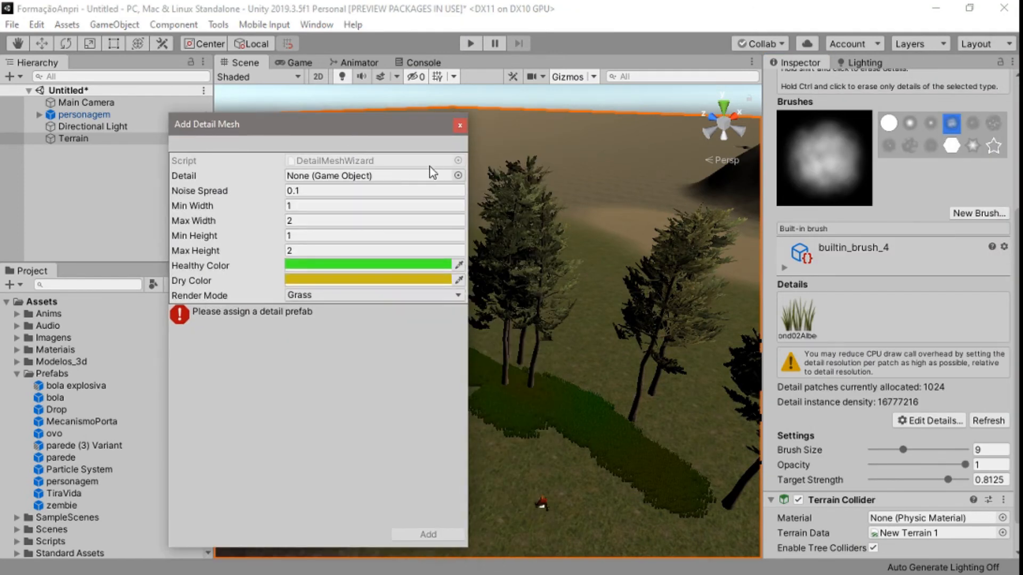
click(456, 175)
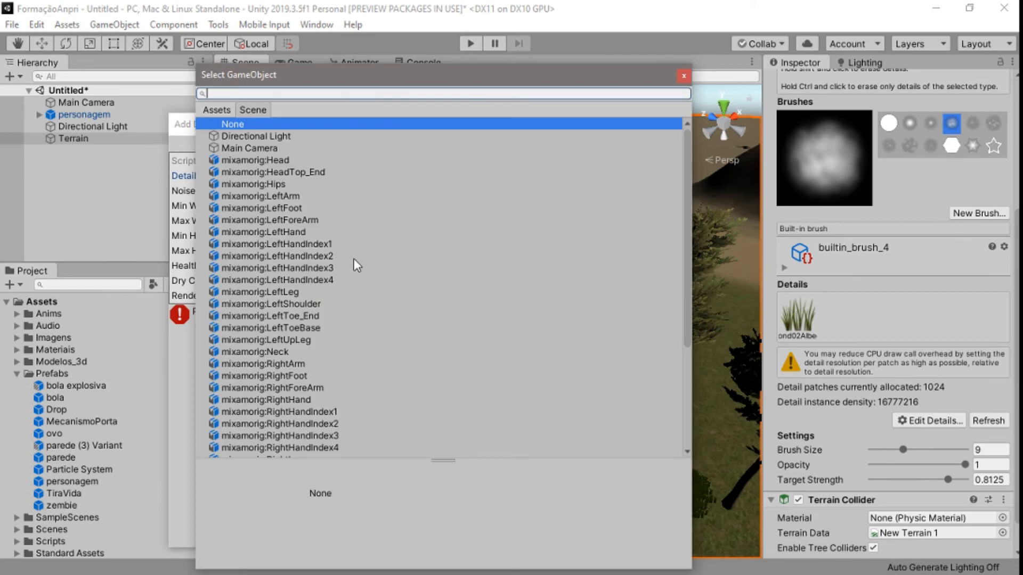
scroll(331, 231, down, 5)
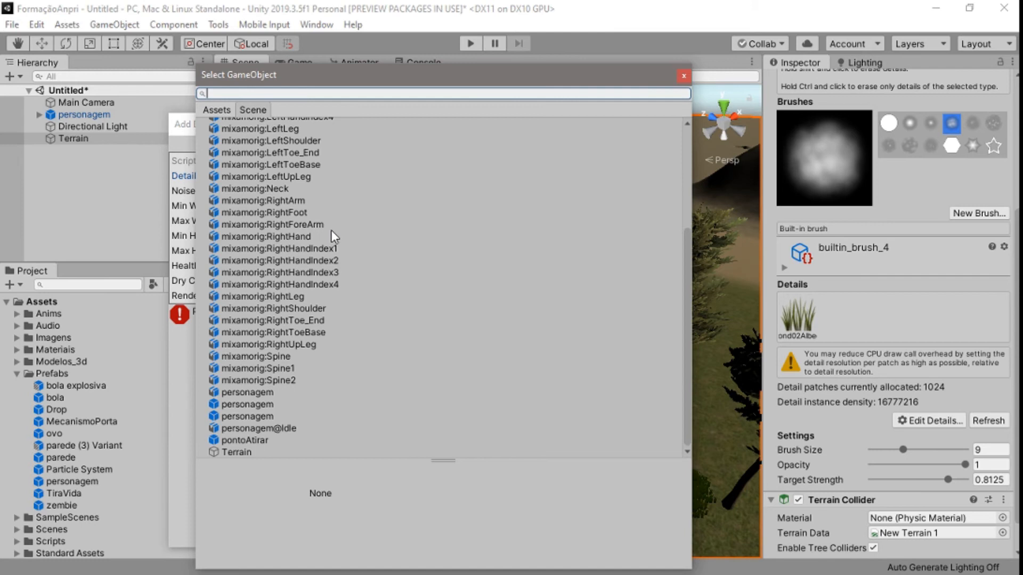
scroll(331, 230, up, 5)
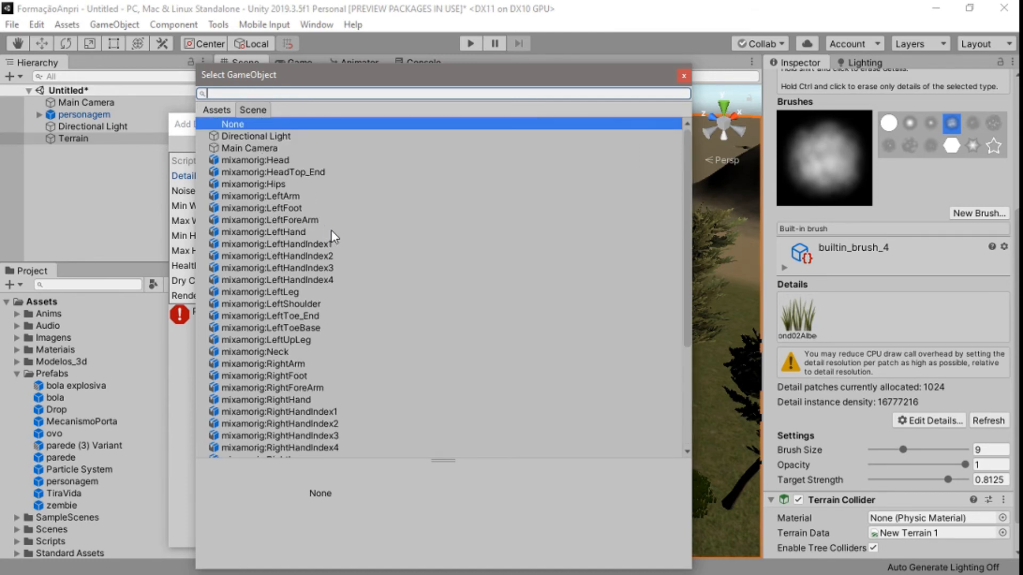
- Browse all project assets available as the detail mesh's object, and close the selection and settings without assigning one
click(223, 109)
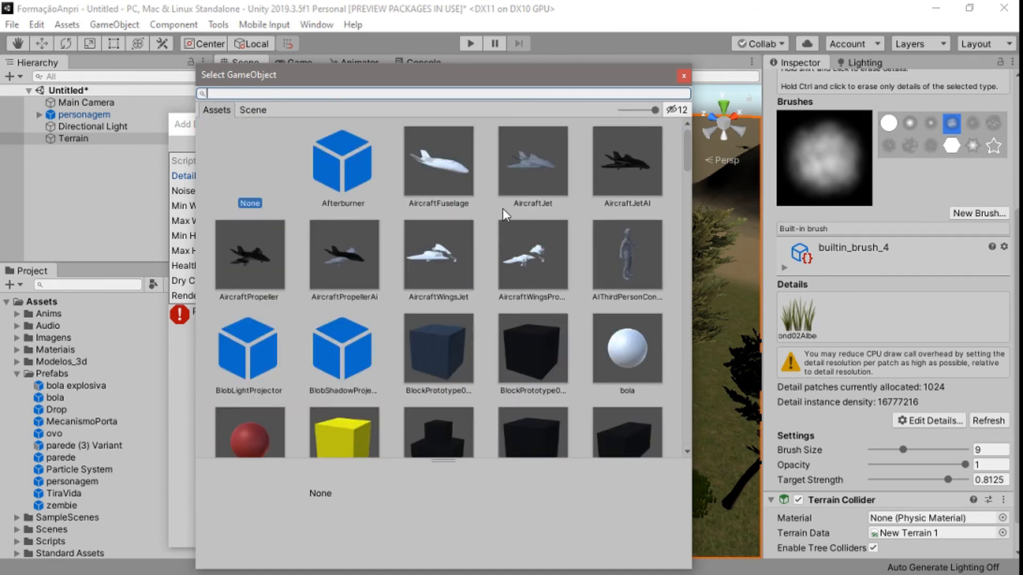
scroll(503, 209, down, 7)
scroll(503, 209, down, 9)
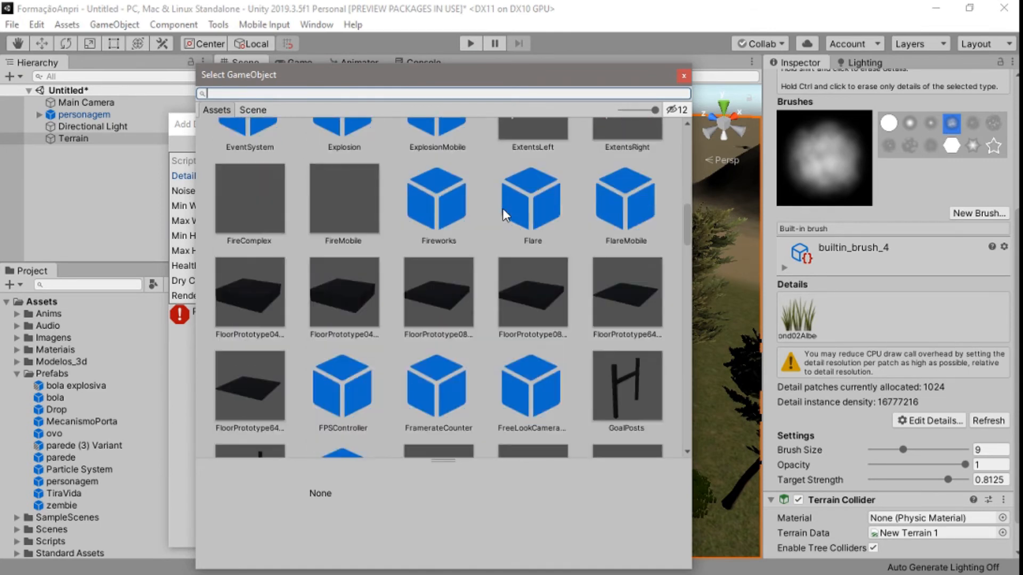
scroll(503, 209, down, 14)
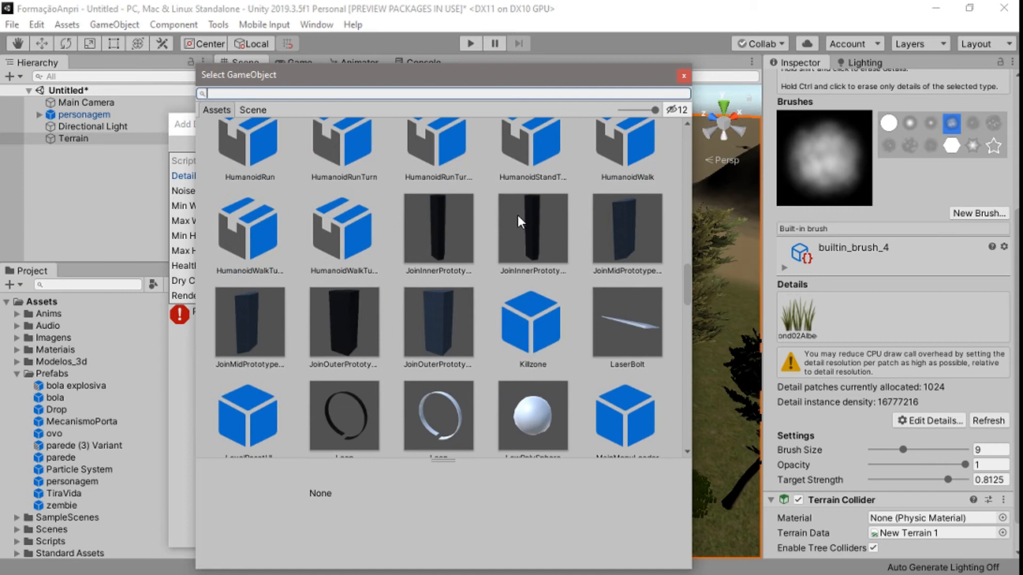
scroll(549, 247, down, 10)
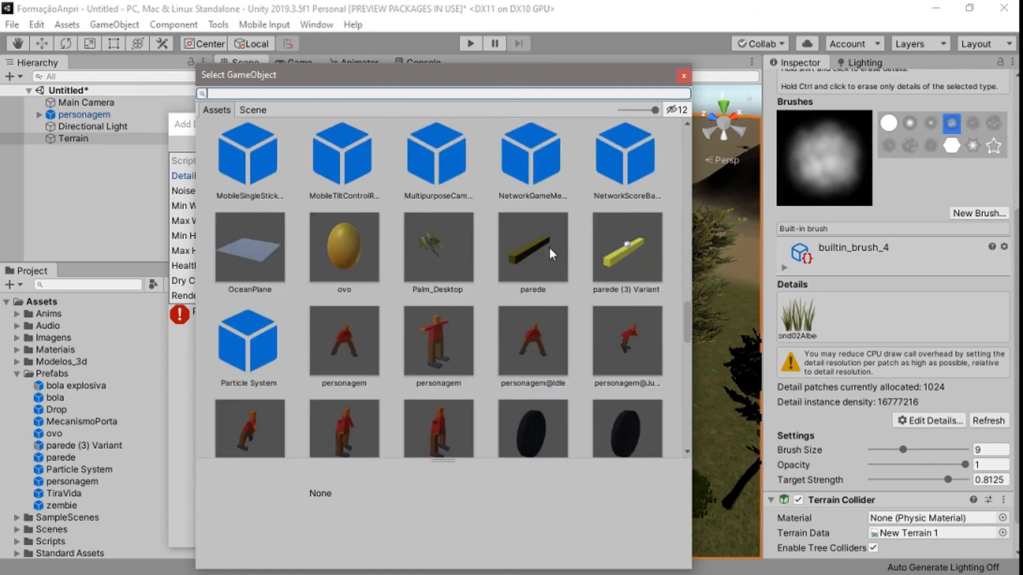
scroll(549, 247, down, 13)
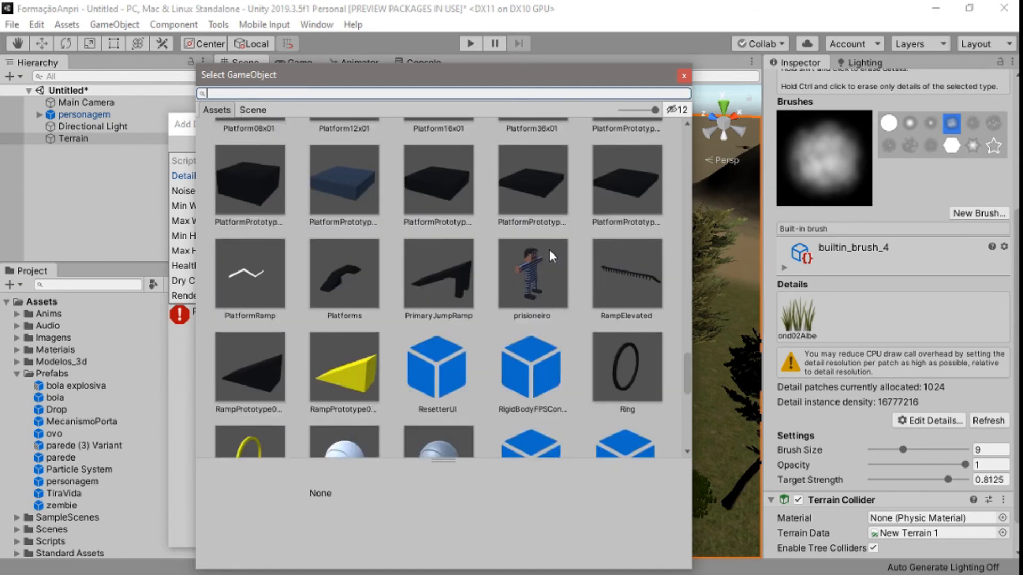
scroll(548, 251, down, 7)
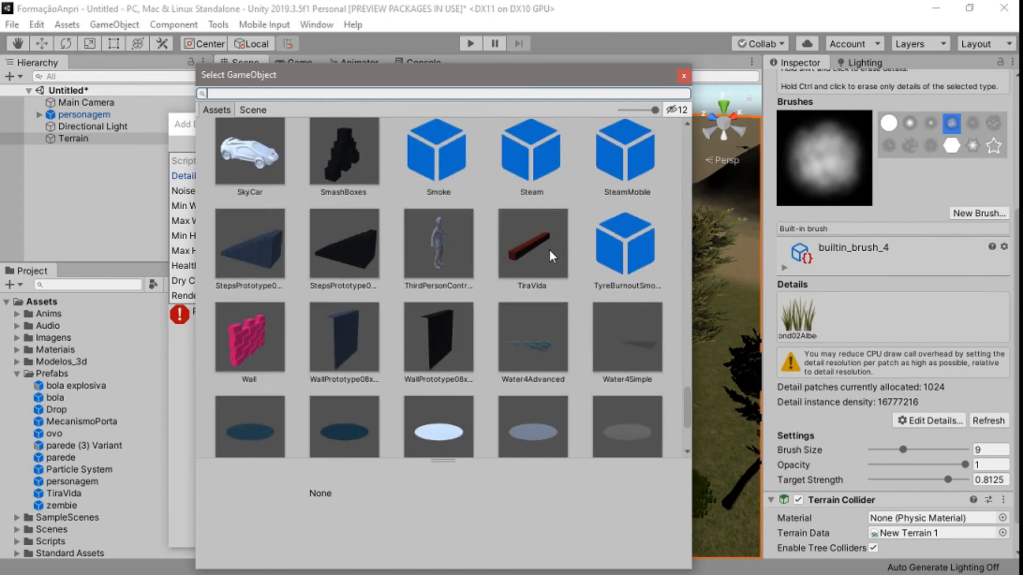
scroll(548, 250, down, 4)
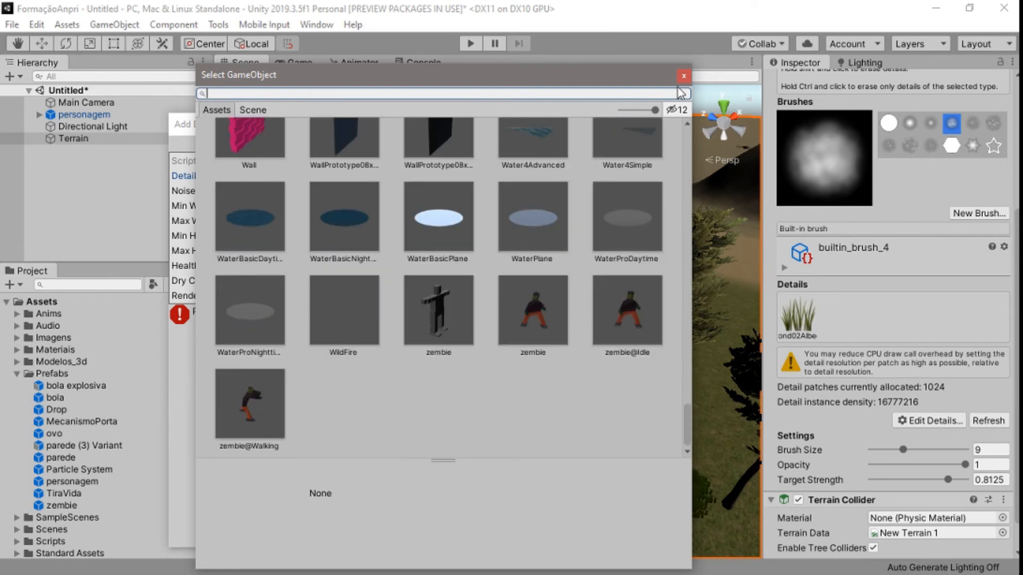
click(683, 78)
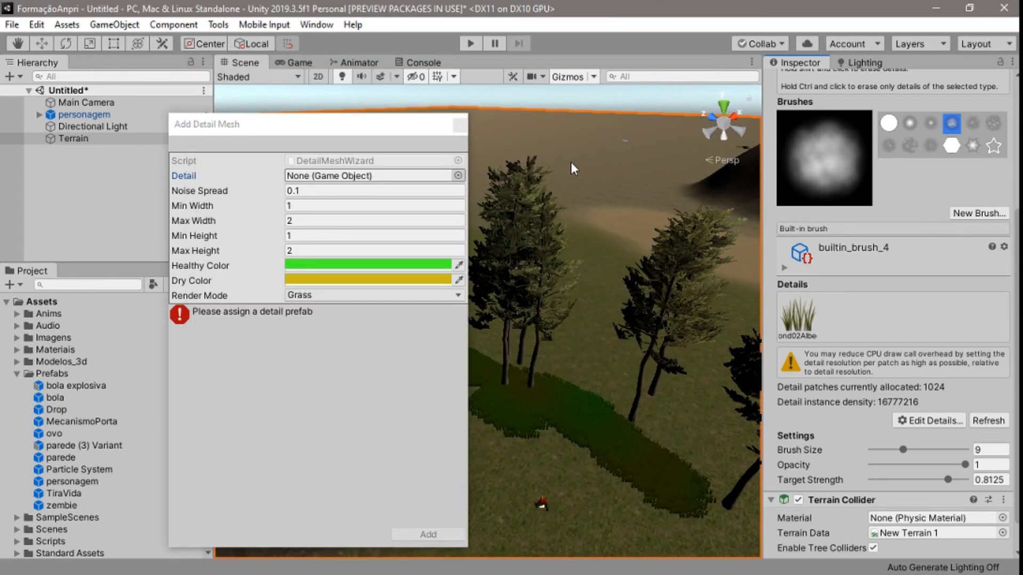
click(460, 125)
- Review the settings for adding a grass texture and a detail mesh, closing both without adding anything
click(933, 421)
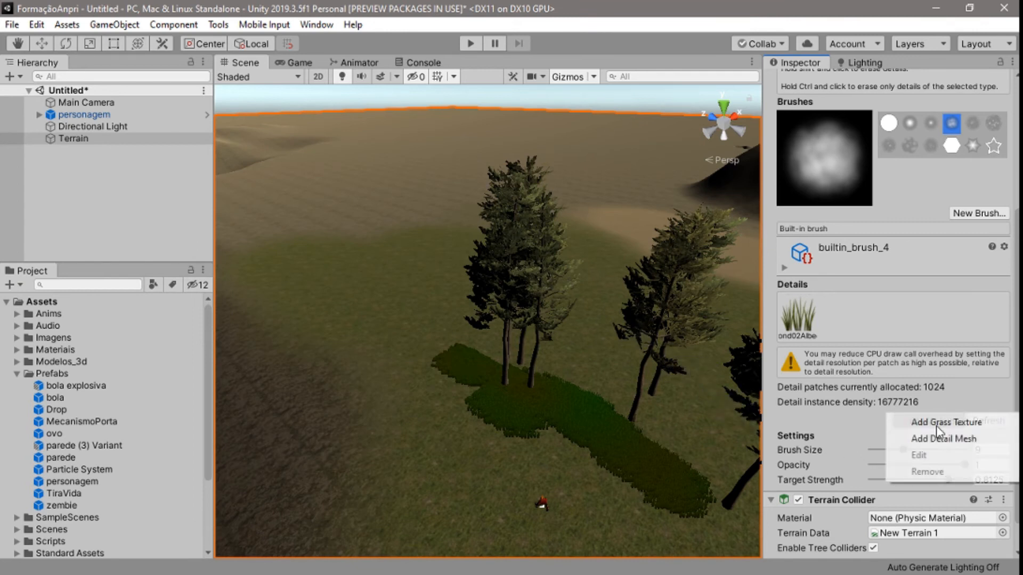
click(936, 422)
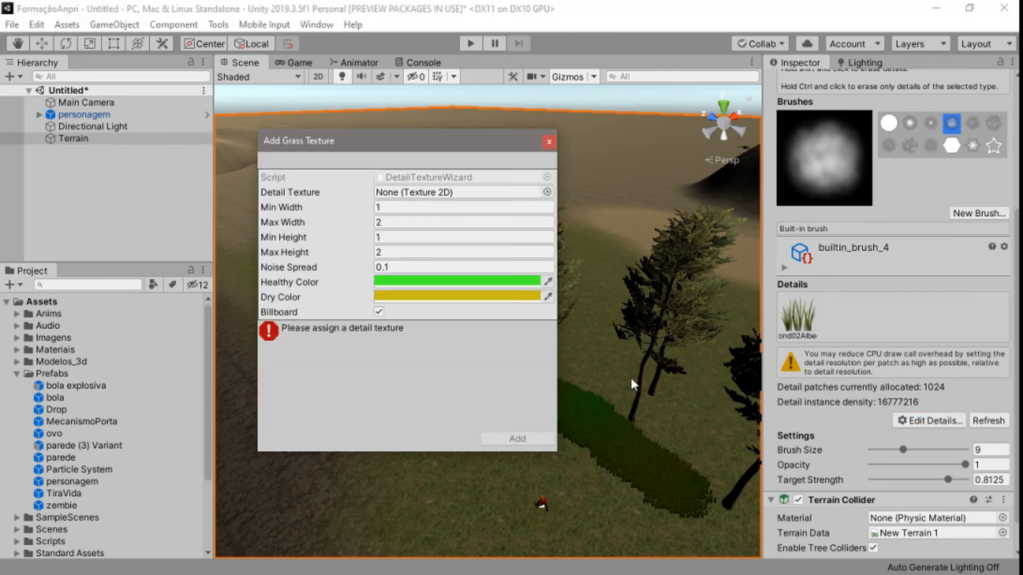
click(549, 141)
click(958, 423)
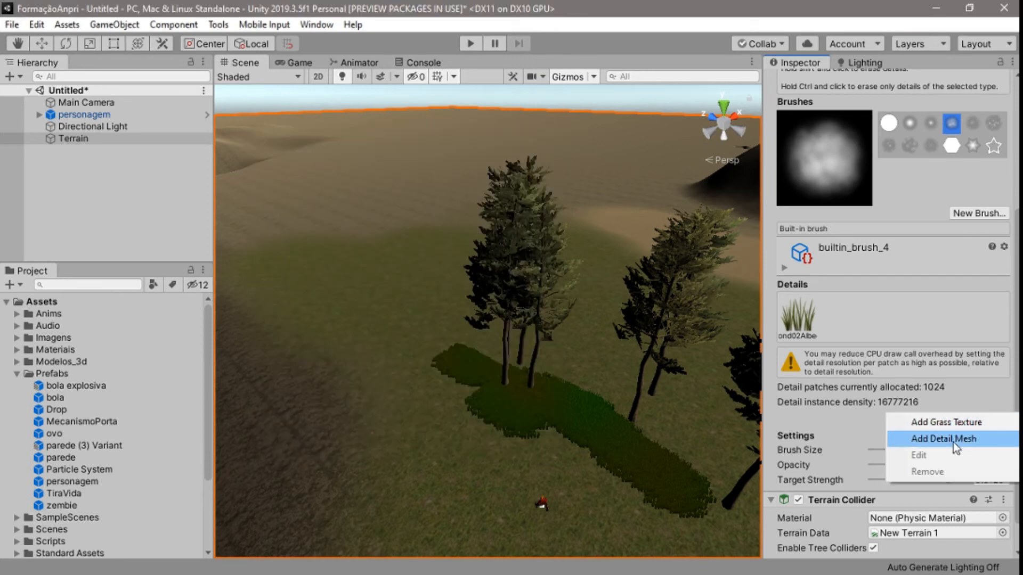
click(953, 440)
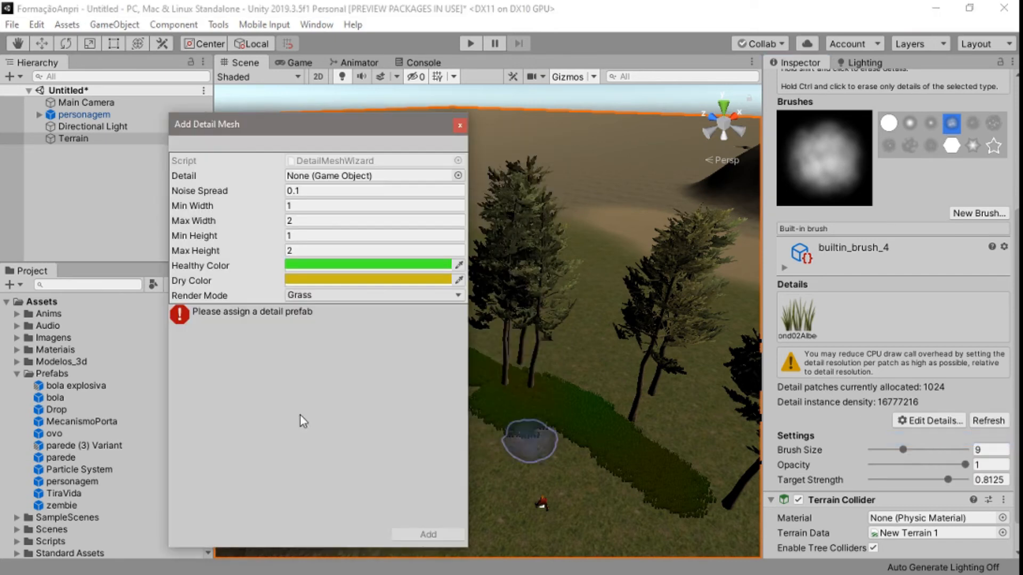
click(459, 127)
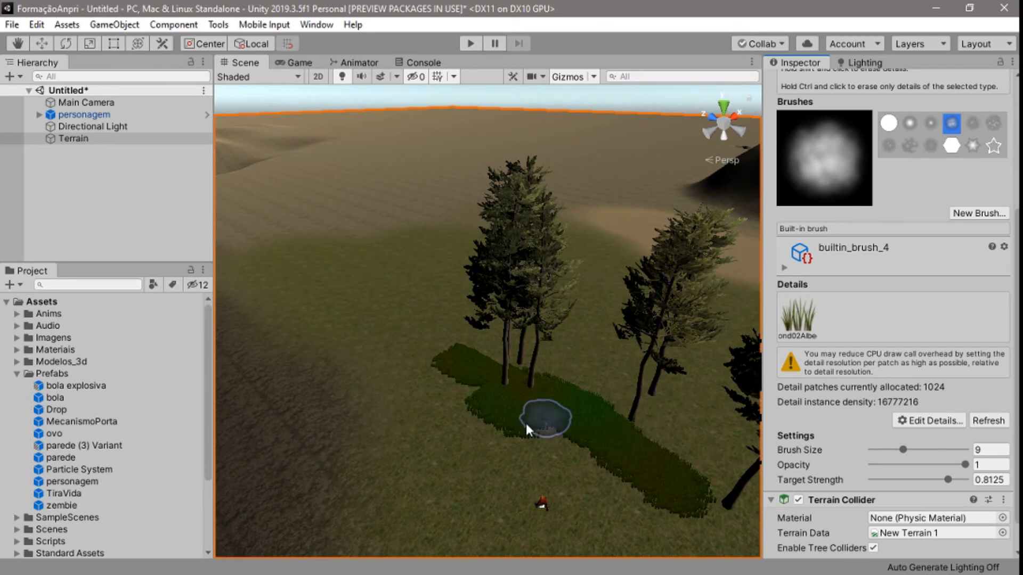
- Switch the terrain to Create Neighbor Terrains and add an adjoining terrain at position (1000, 0, 0)
scroll(905, 253, up, 5)
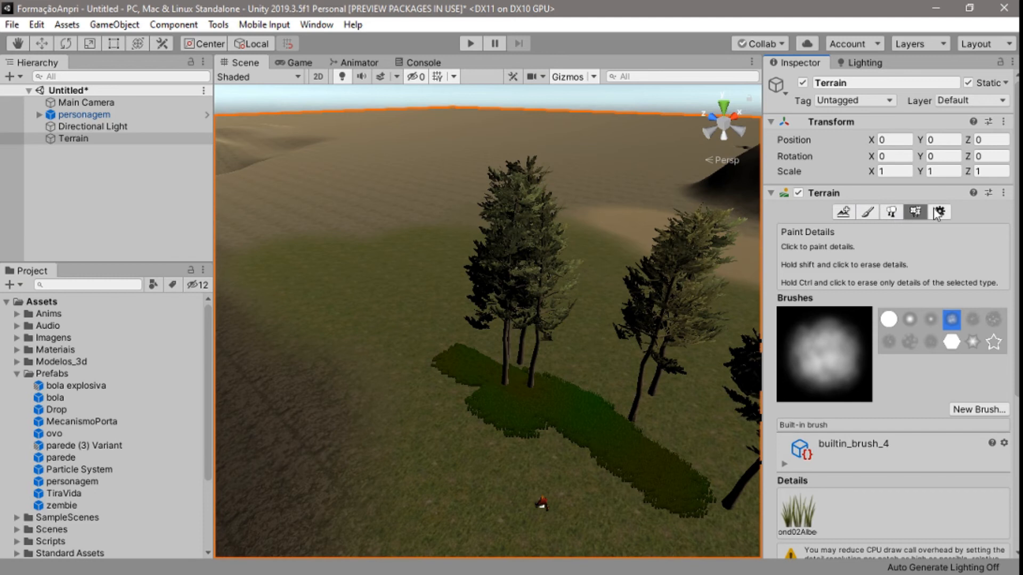
click(867, 212)
click(843, 212)
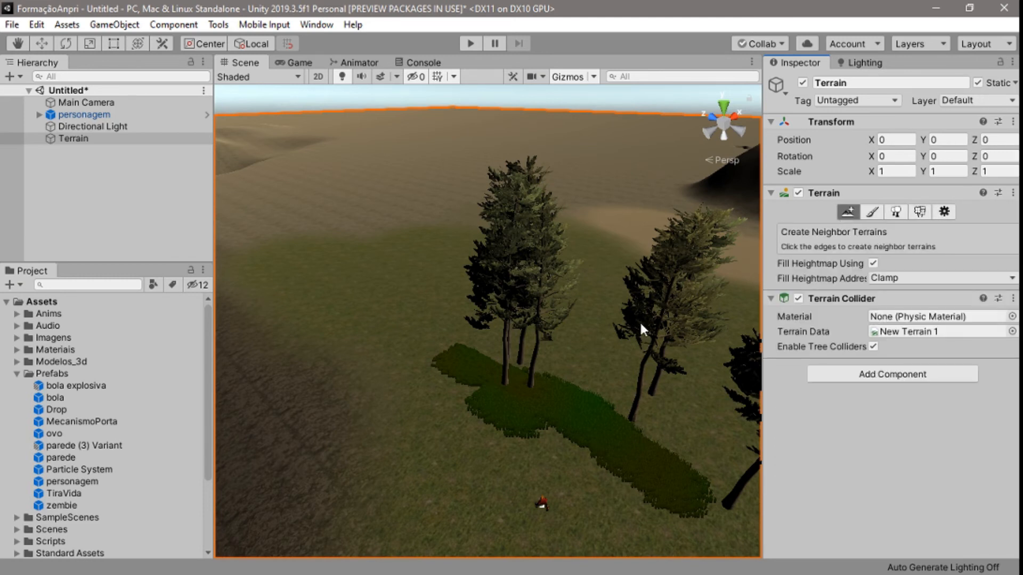
scroll(547, 369, down, 10)
scroll(538, 360, down, 3)
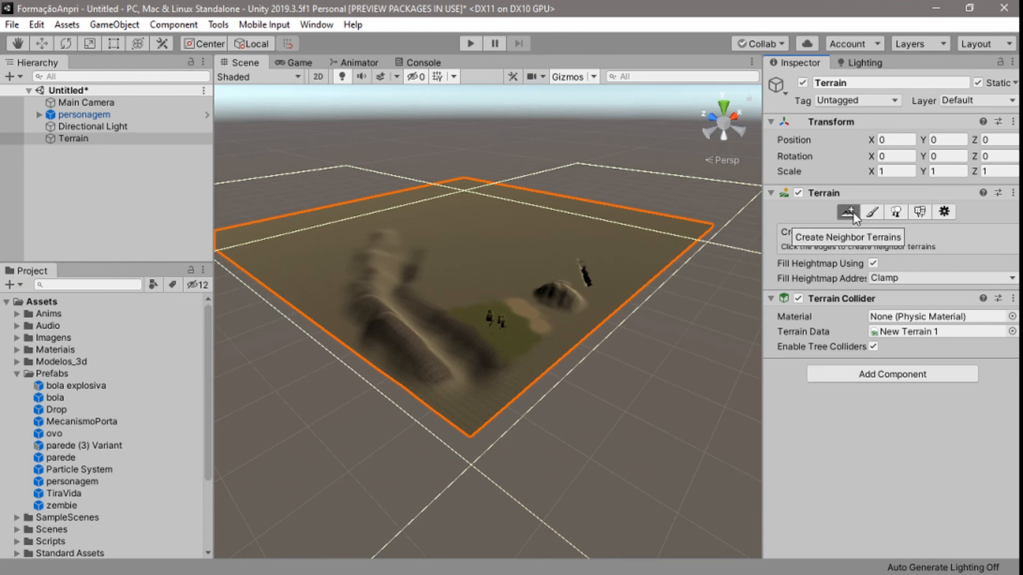
click(622, 199)
scroll(688, 248, down, 2)
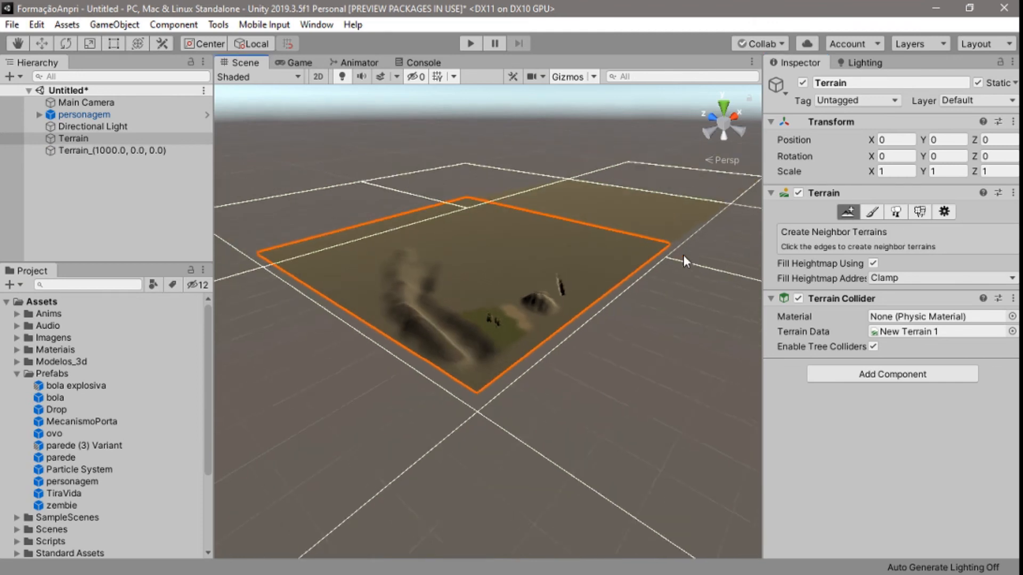
- Add three more neighbor terrains at positions (0, 0, -1000), (-1000, 0, 0) and (1000, 0, -1000)
scroll(683, 254, down, 3)
click(586, 335)
click(377, 349)
click(645, 278)
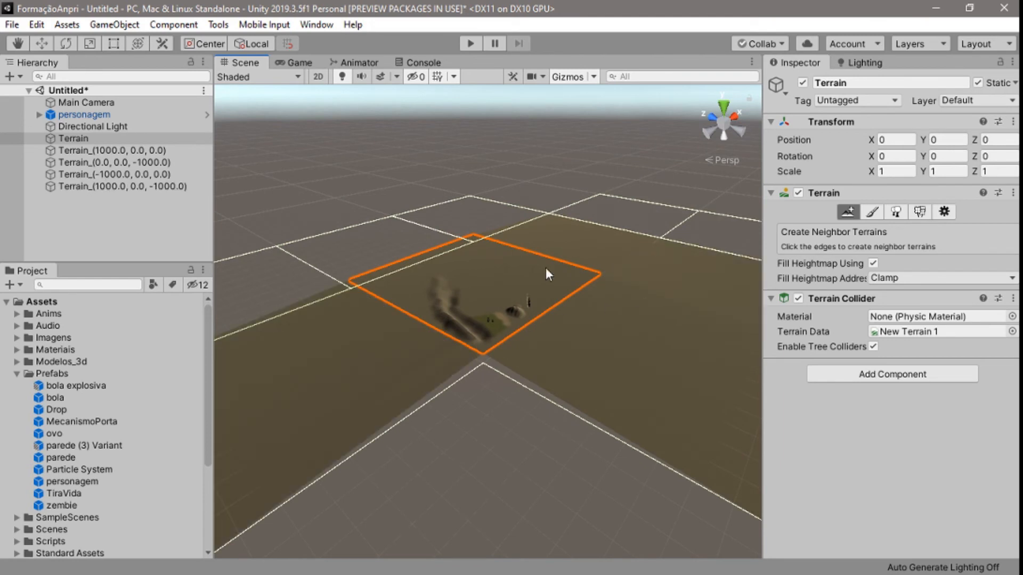
- Complete the ring around the original terrain with neighbors at (1000, 0, 1000), (0, 0, 1000), (-1000, 0, 1000) and (-1000, 0, -1000)
click(475, 225)
click(407, 239)
click(330, 296)
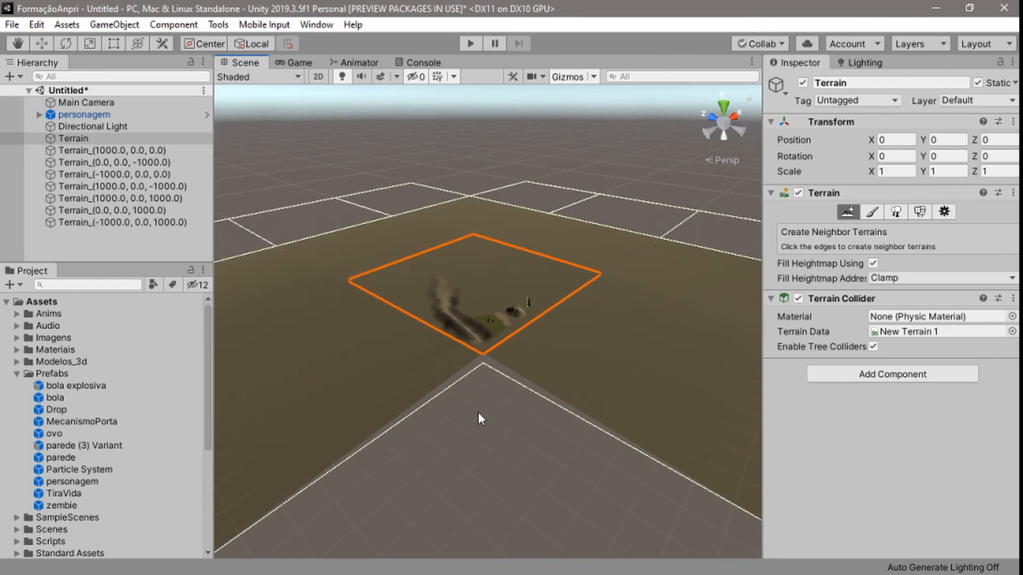
click(479, 412)
scroll(536, 353, up, 10)
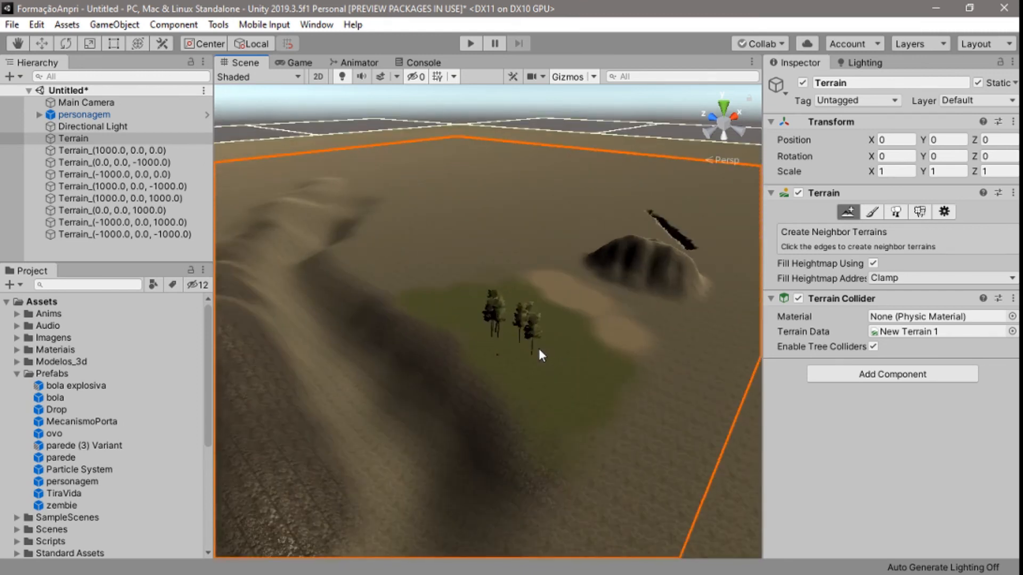
scroll(539, 351, up, 10)
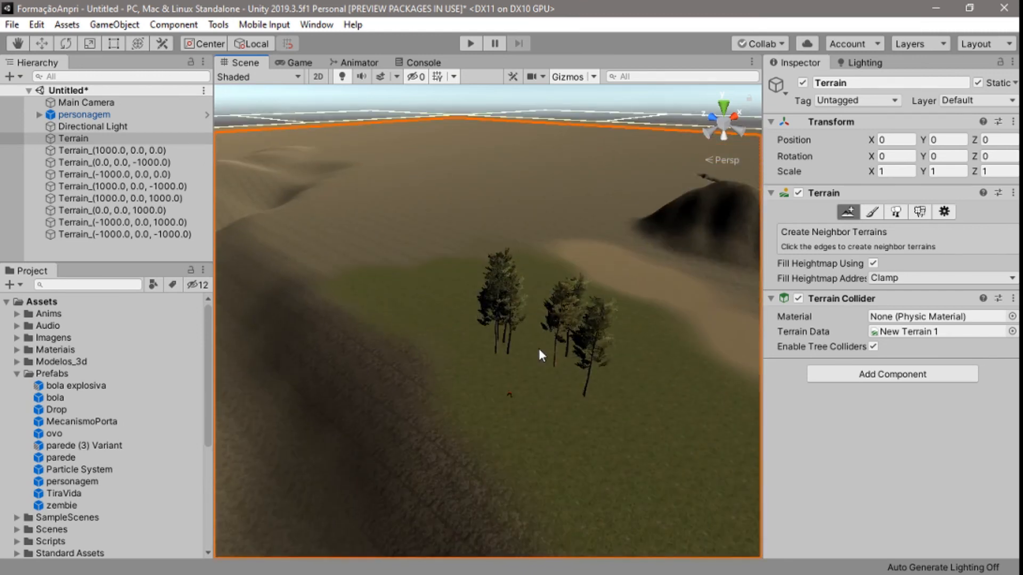
- Open the Occlusion Culling settings and bake occlusion data for the scene with all nine terrains
scroll(539, 348, down, 5)
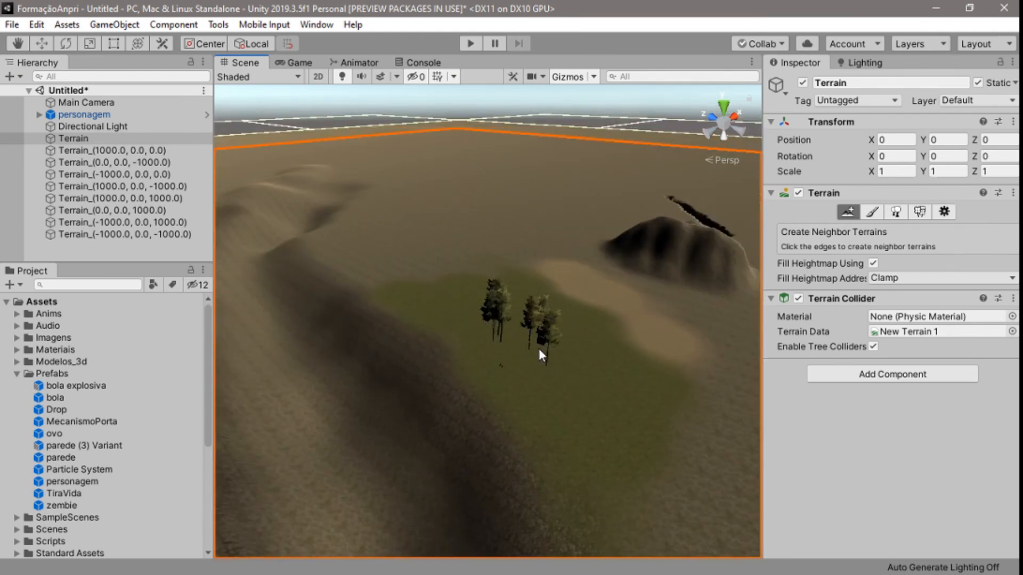
click(308, 28)
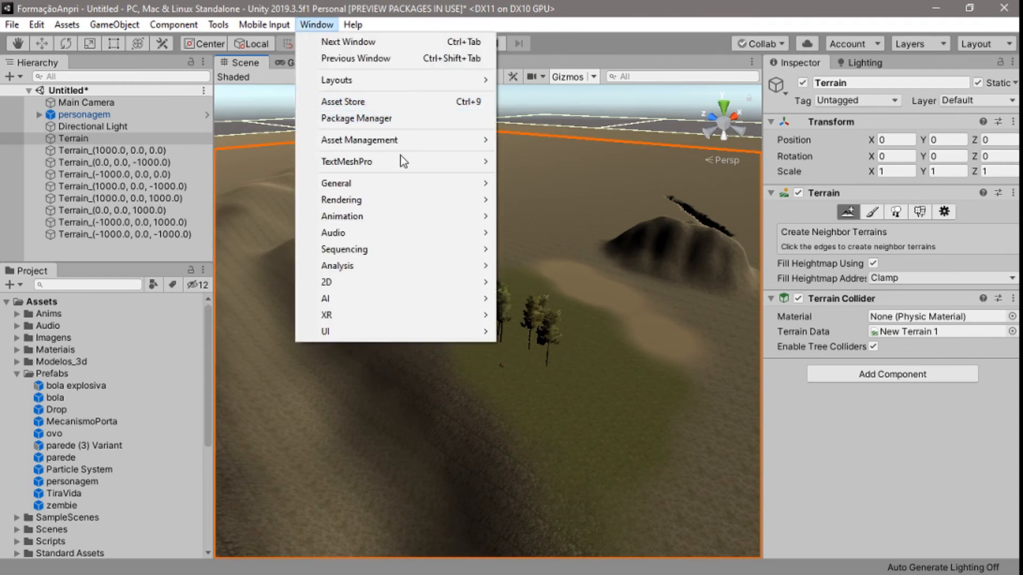
mouse_move(384, 205)
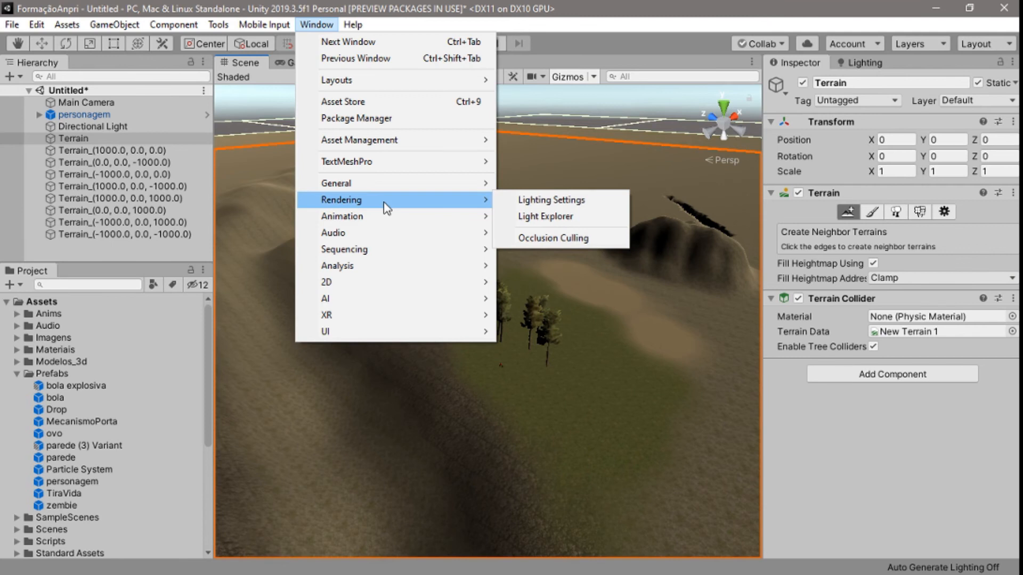
click(571, 241)
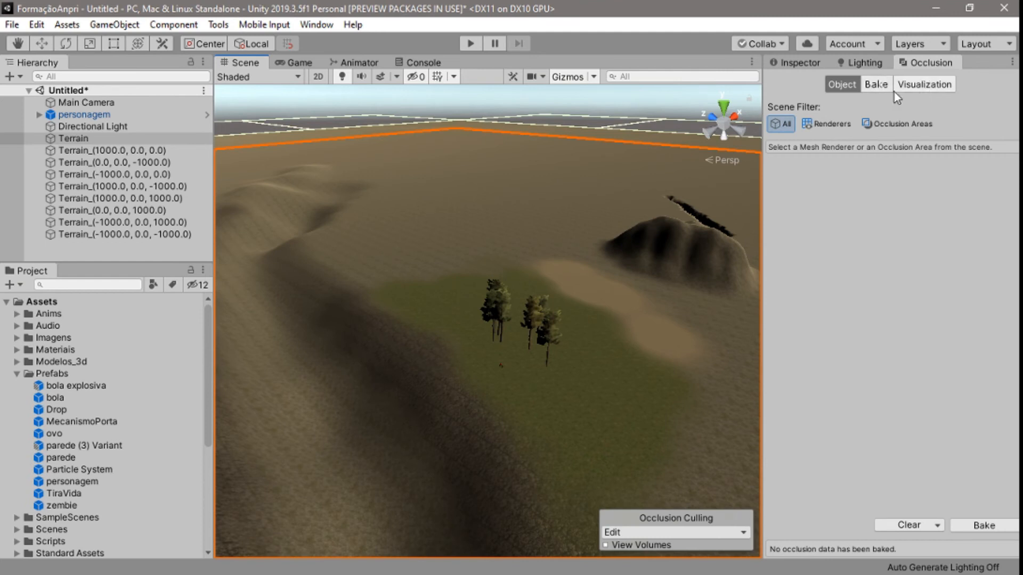
click(980, 525)
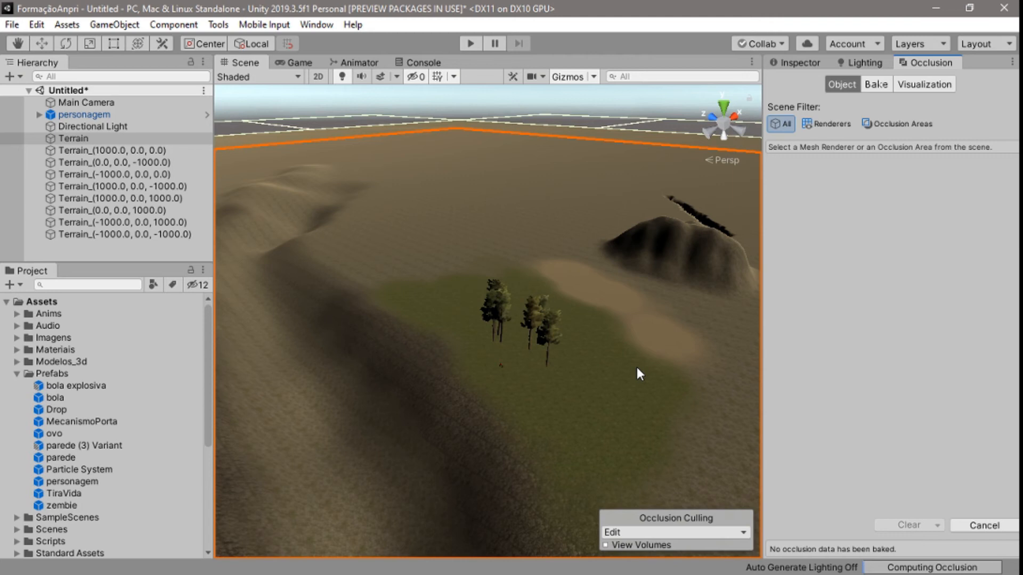
scroll(639, 373, down, 5)
right_drag(596, 314, 594, 264)
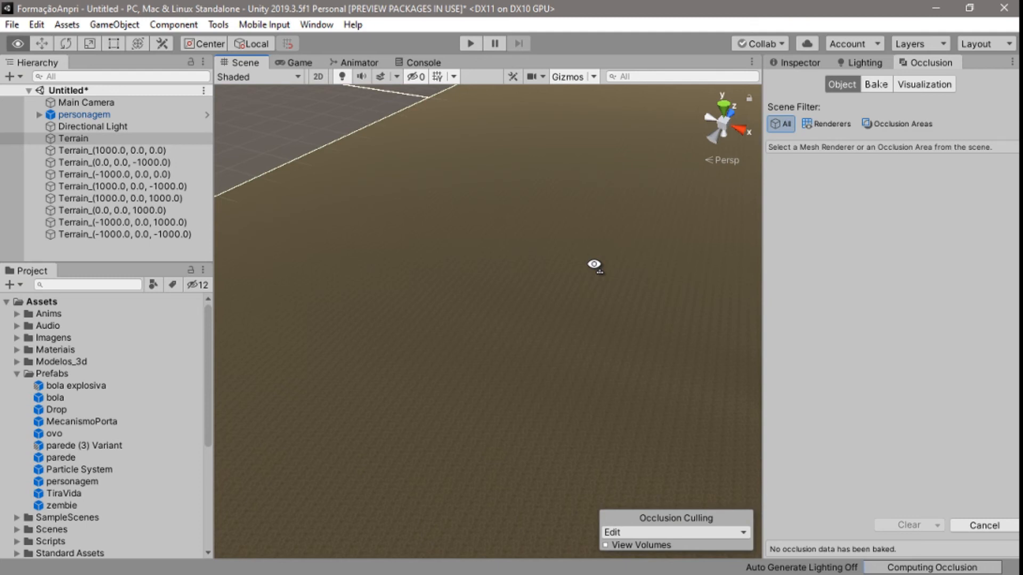
right_drag(594, 264, 599, 289)
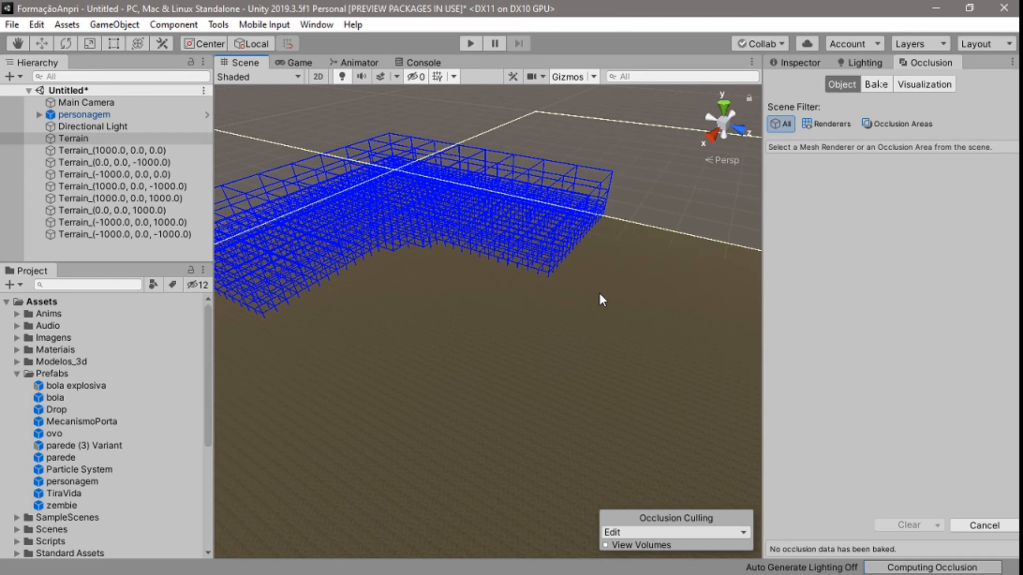
right_drag(599, 290, 504, 392)
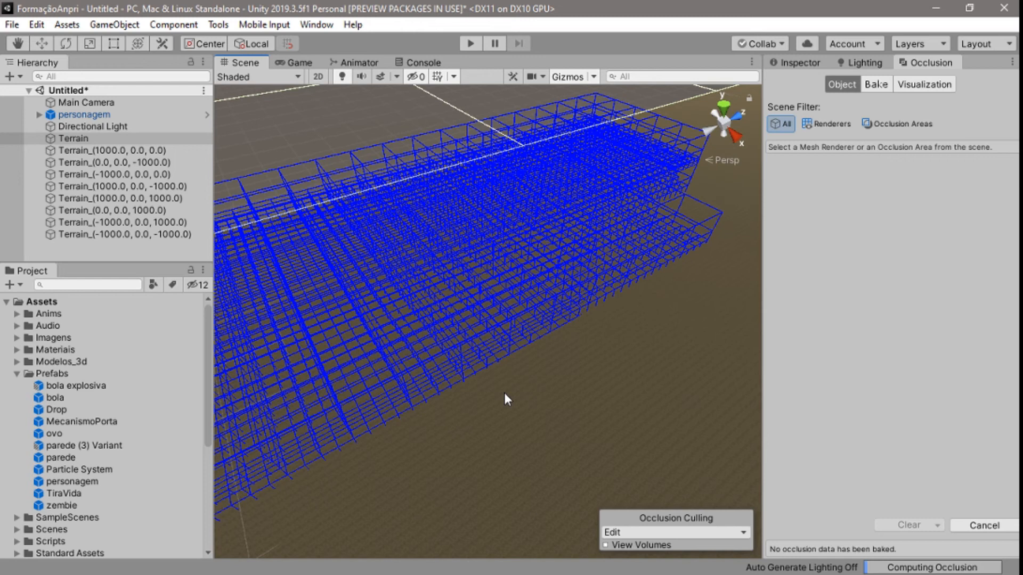
- Examine the Main Camera's occlusion culling visualization and compare it with the unculled terrain
key(f)
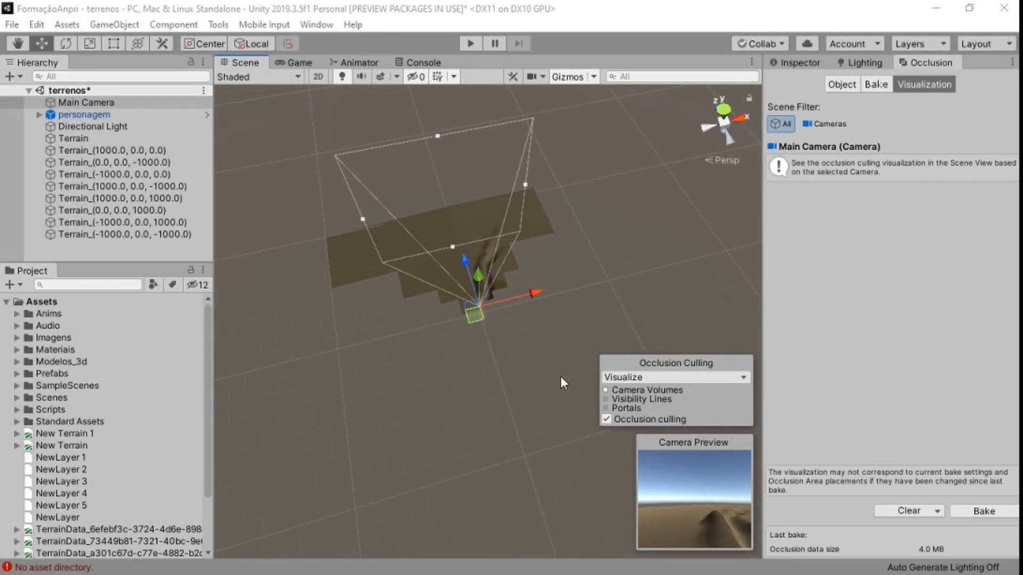
alt+drag(552, 412, 510, 474)
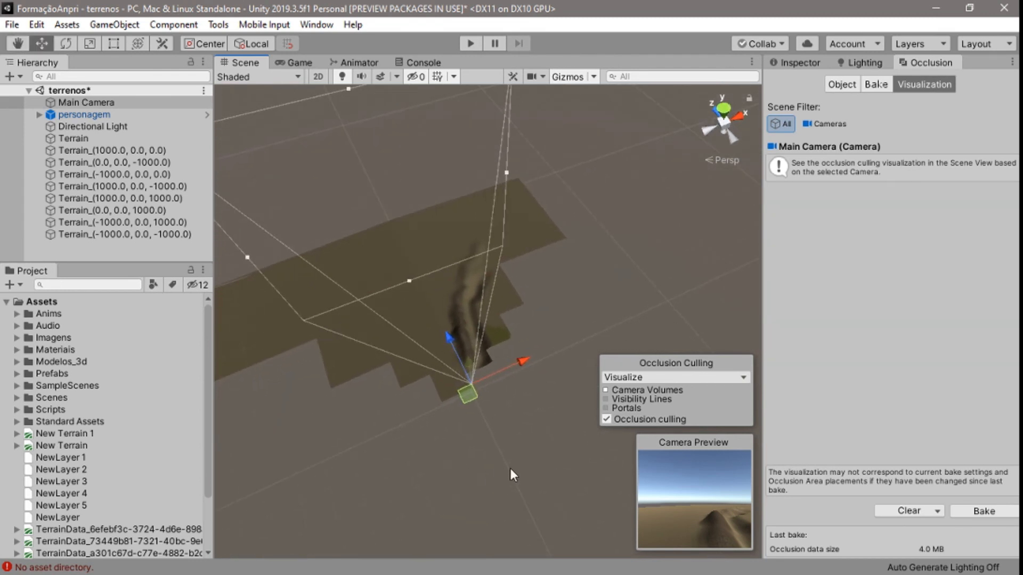
mouse_move(527, 433)
alt+mouse_down()
mouse_move(536, 440)
mouse_move(478, 430)
mouse_move(509, 430)
alt+mouse_up()
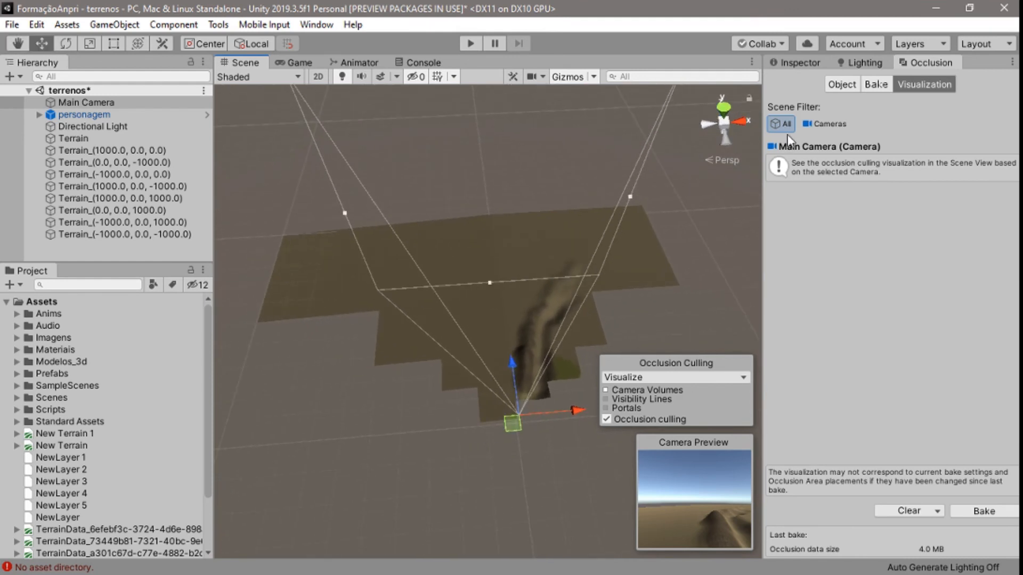
click(799, 63)
scroll(382, 458, down, 3)
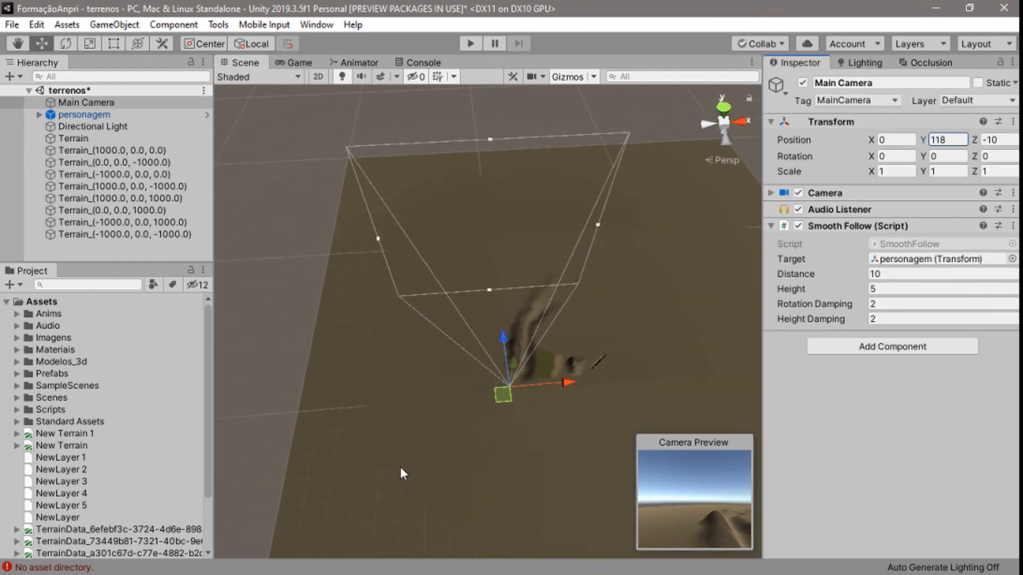
- Return to the occlusion visualization and move the Main Camera to about X 166, Z 146
click(925, 63)
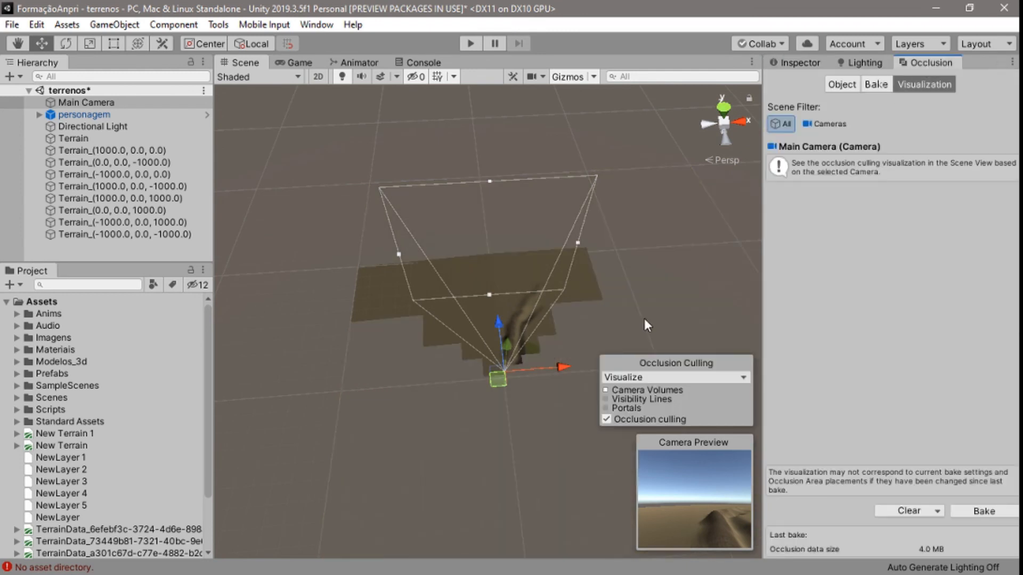
scroll(516, 424, up, 5)
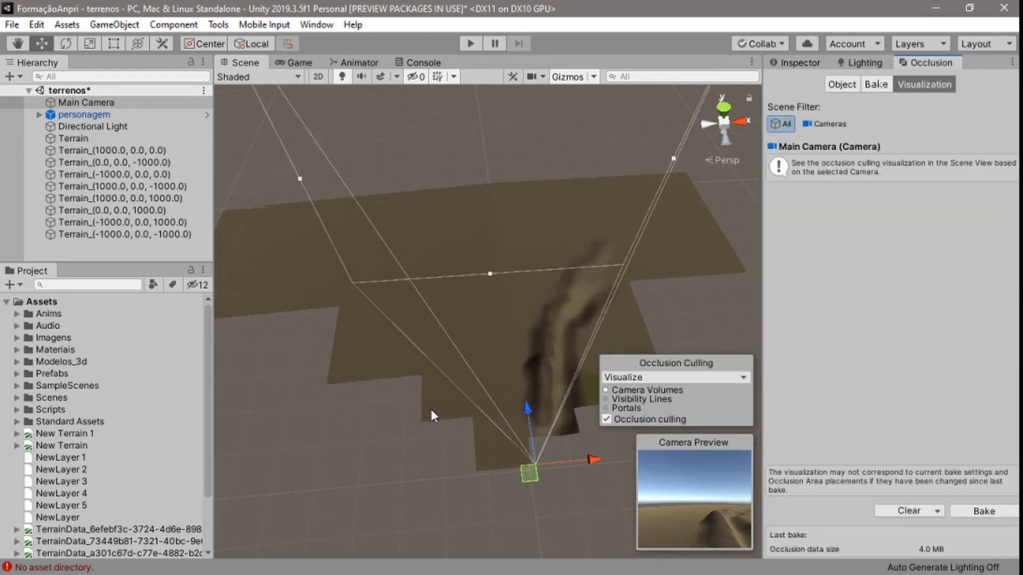
drag(524, 410, 526, 384)
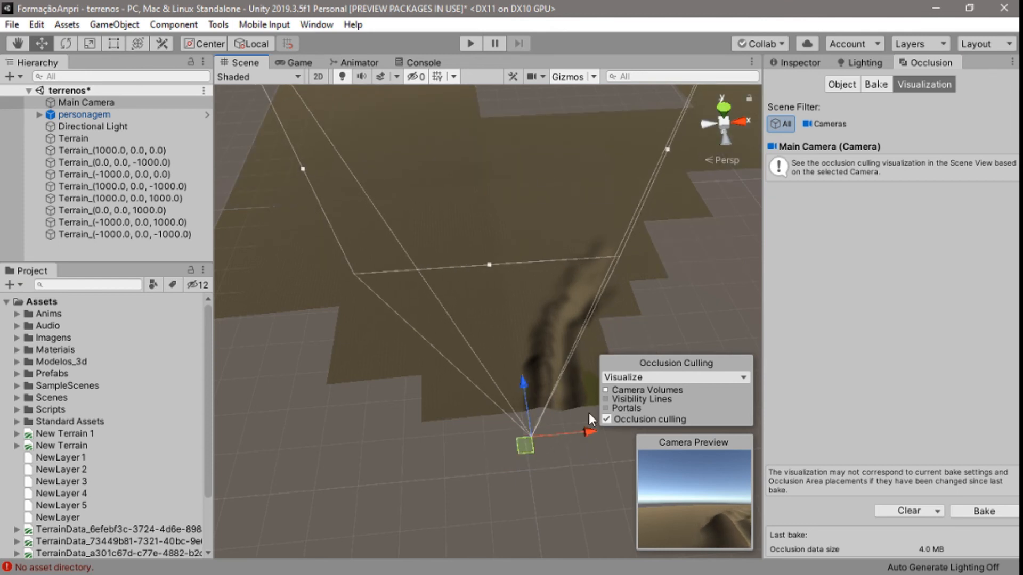
drag(590, 426, 586, 325)
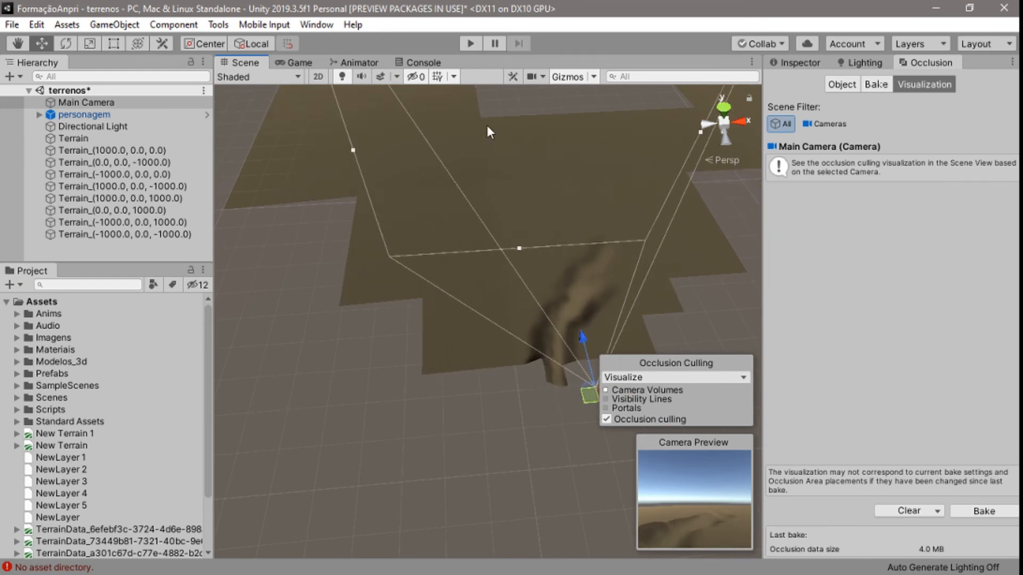
- Play-test the scene by walking the character across the grass and through the valley with rendering statistics shown, and stop the game
click(477, 41)
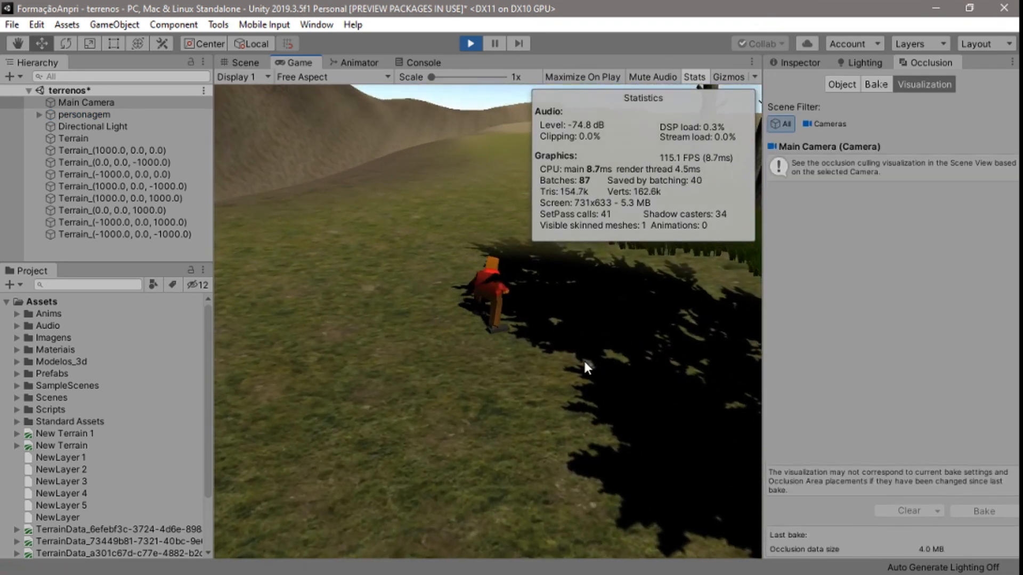
key(w)
key(a)
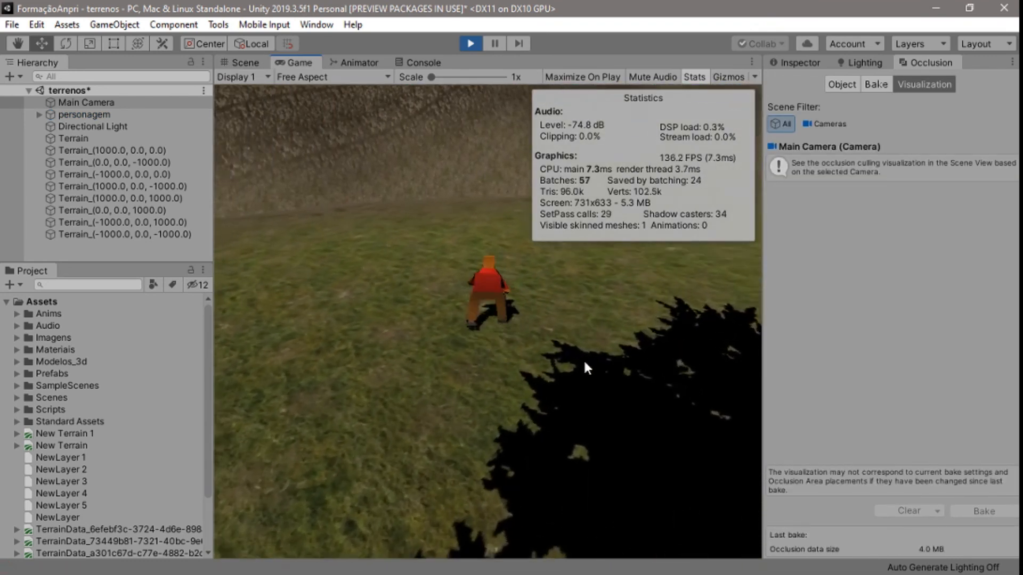
key(w)
key(a)
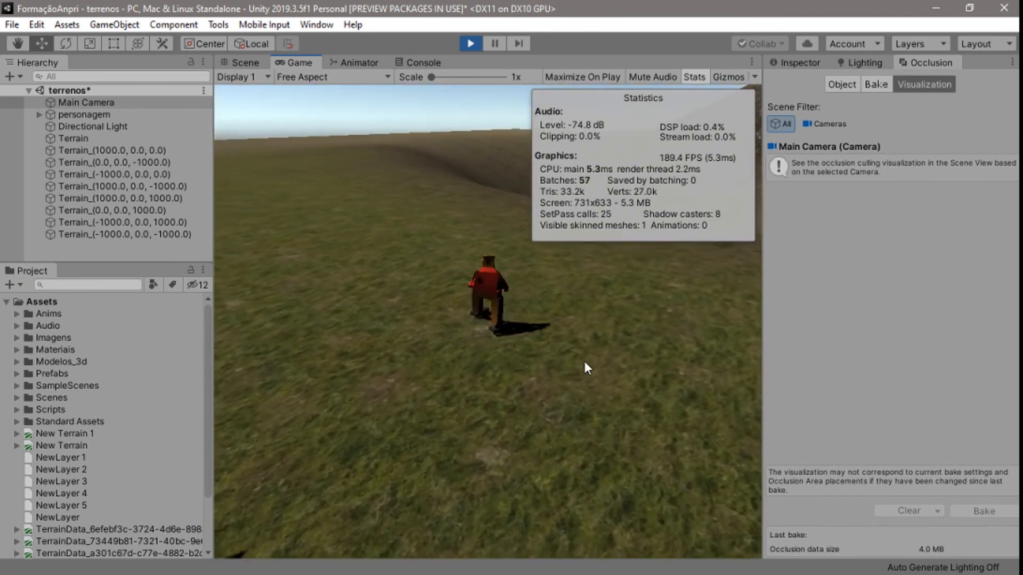
key(w)
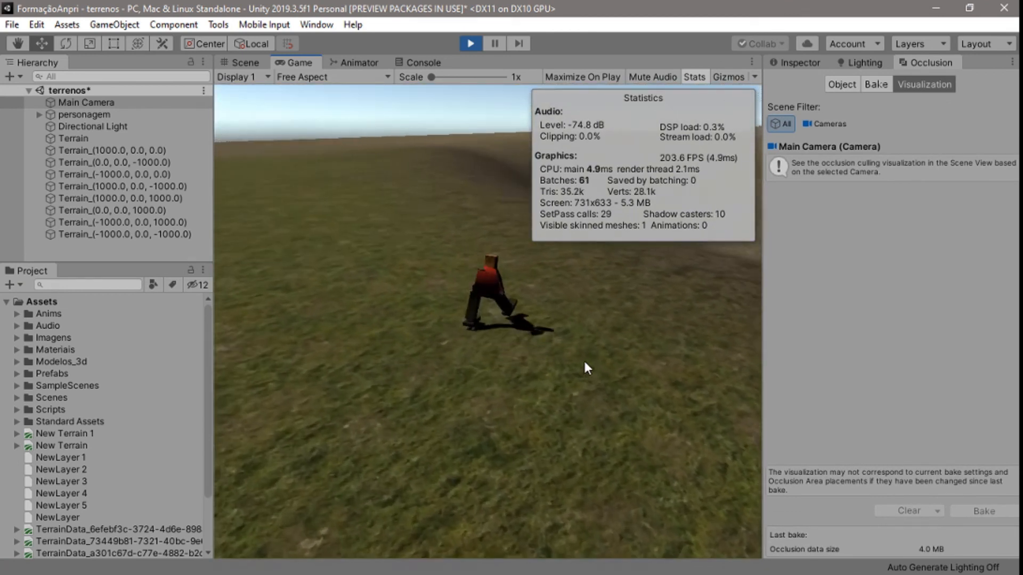
key(w)
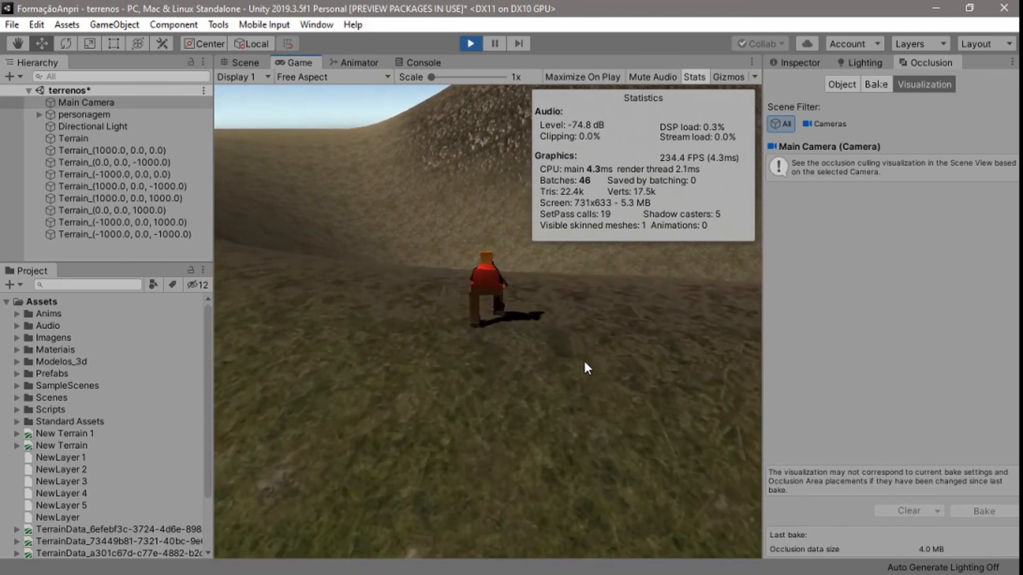
key(w)
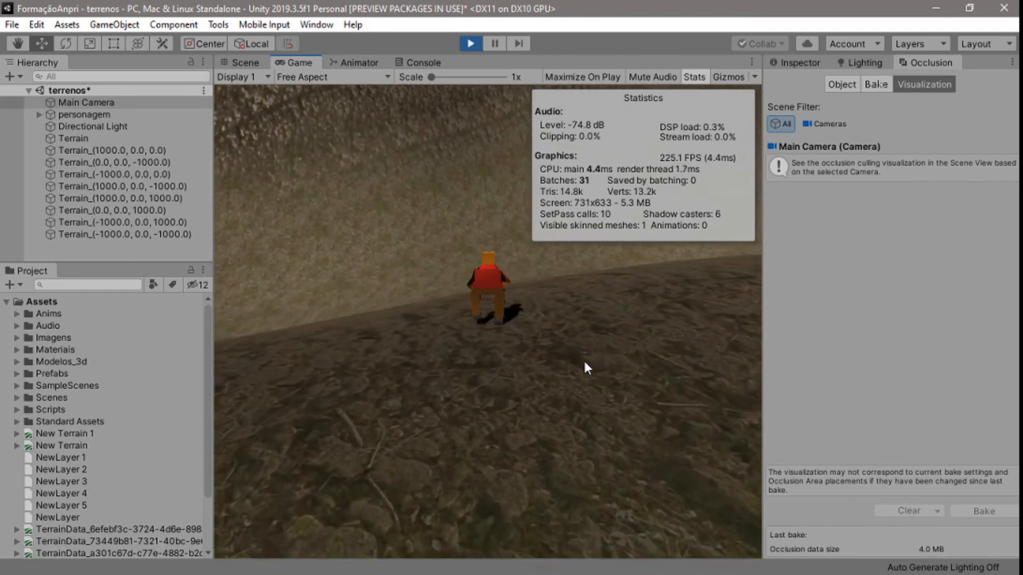
key(w)
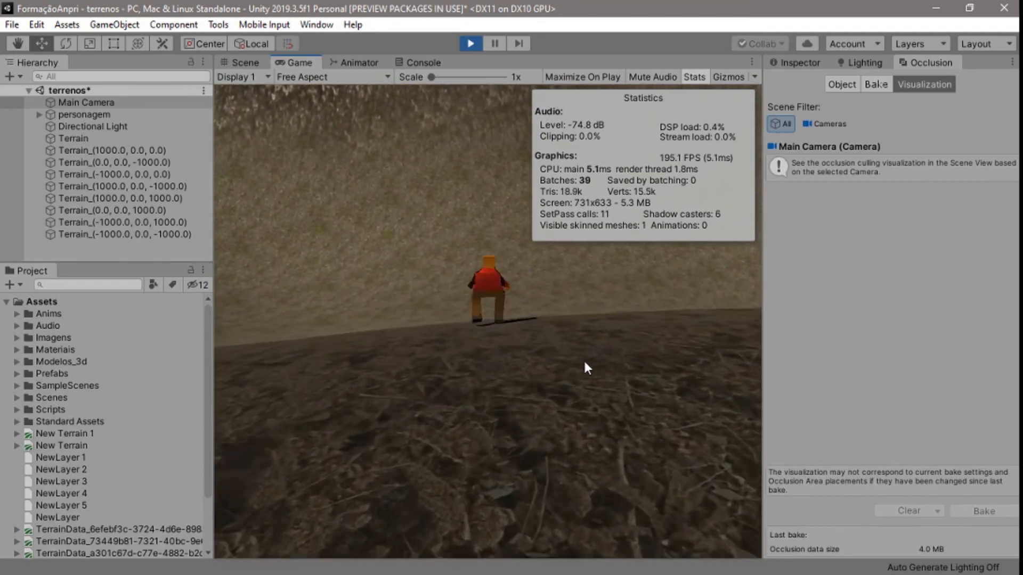
key(w)
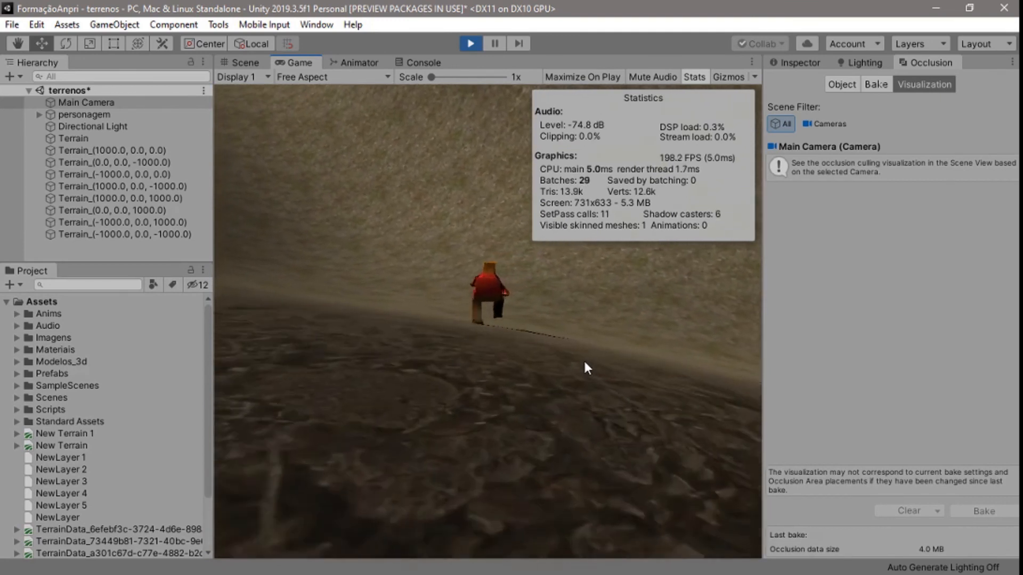
key(w)
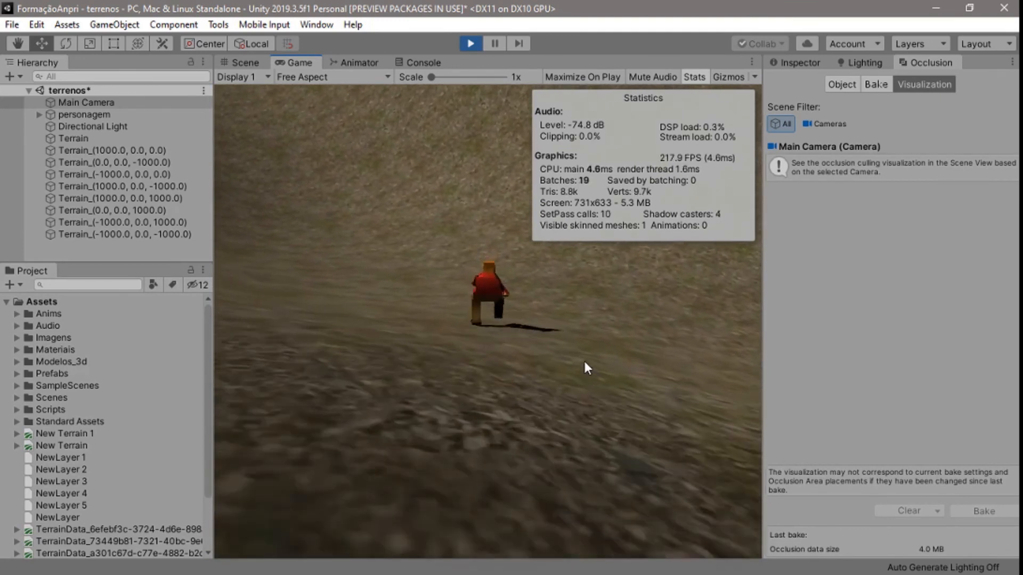
key(w)
key(a)
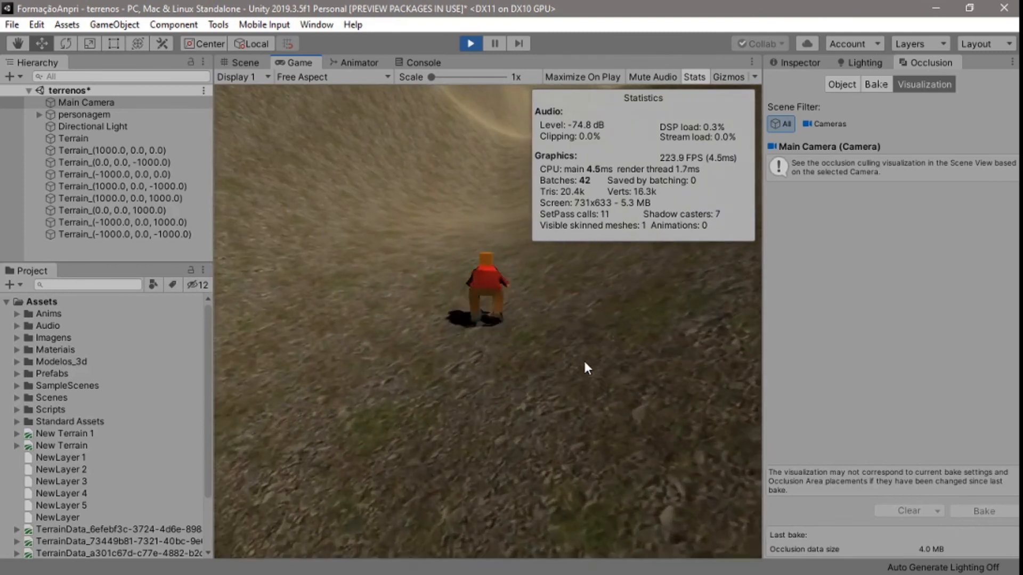
key(w)
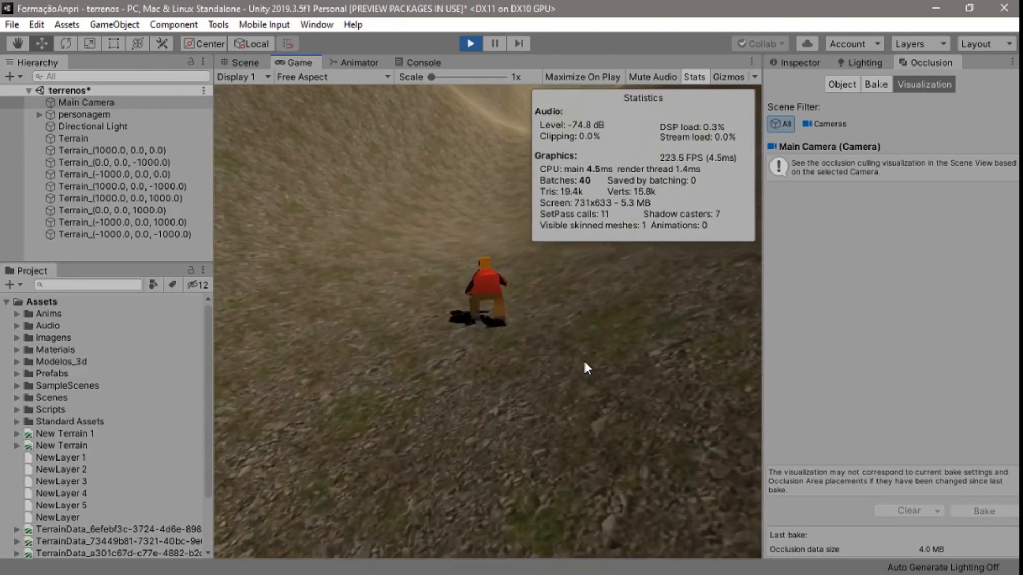
key(w)
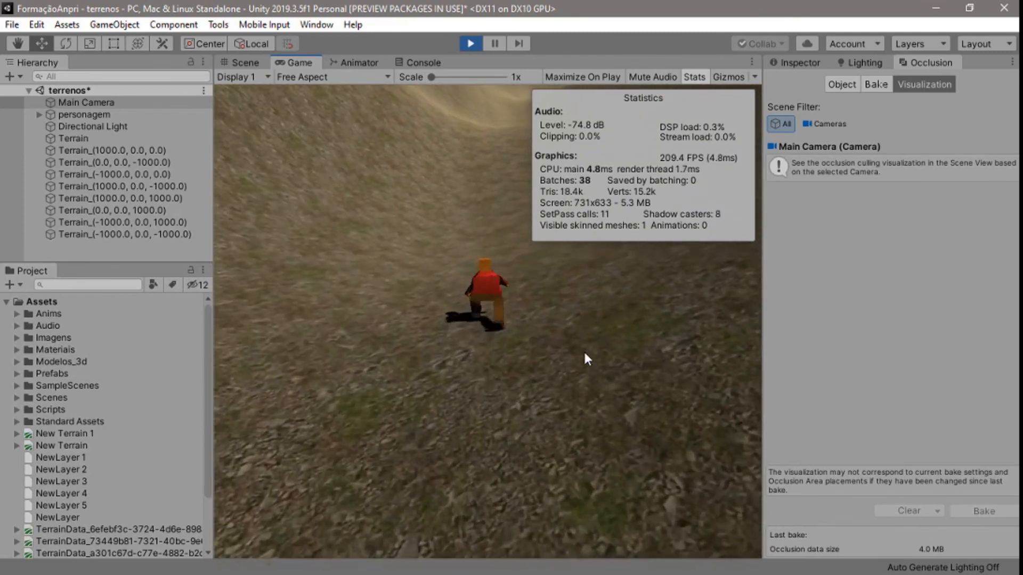
key(w)
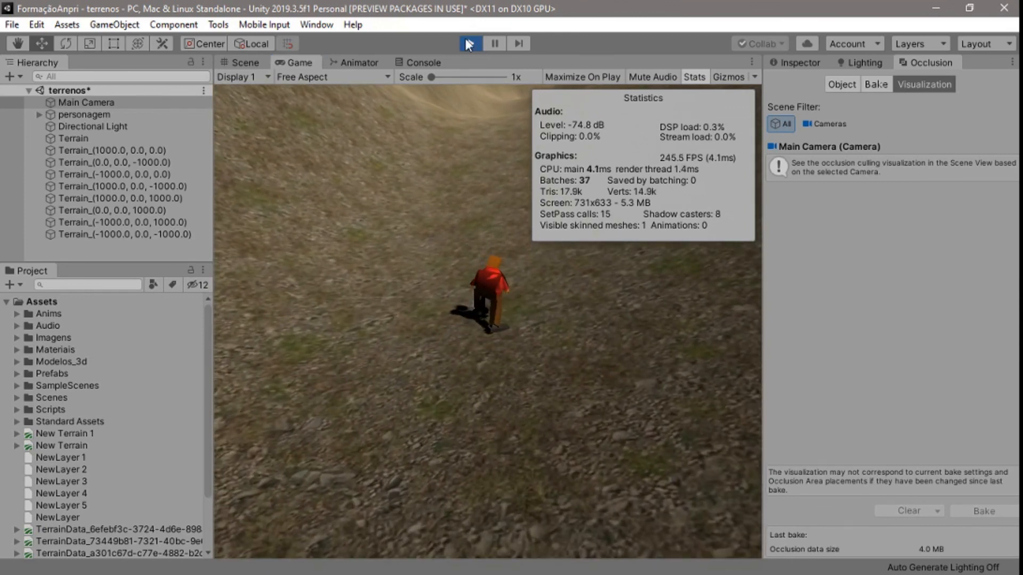
click(470, 43)
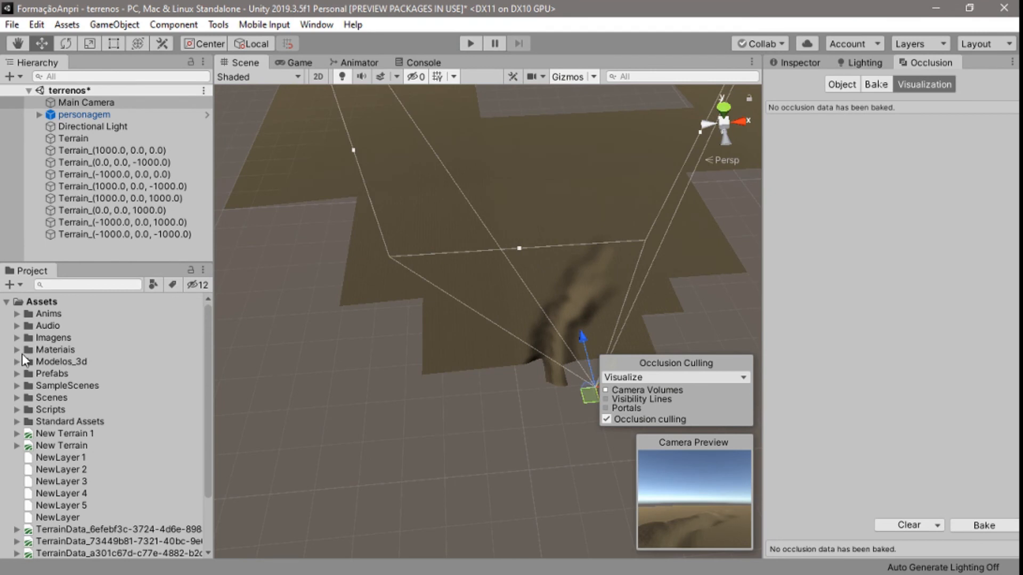
- Expand the Prefabs folder and place the zembie prefab on the original terrain
click(798, 62)
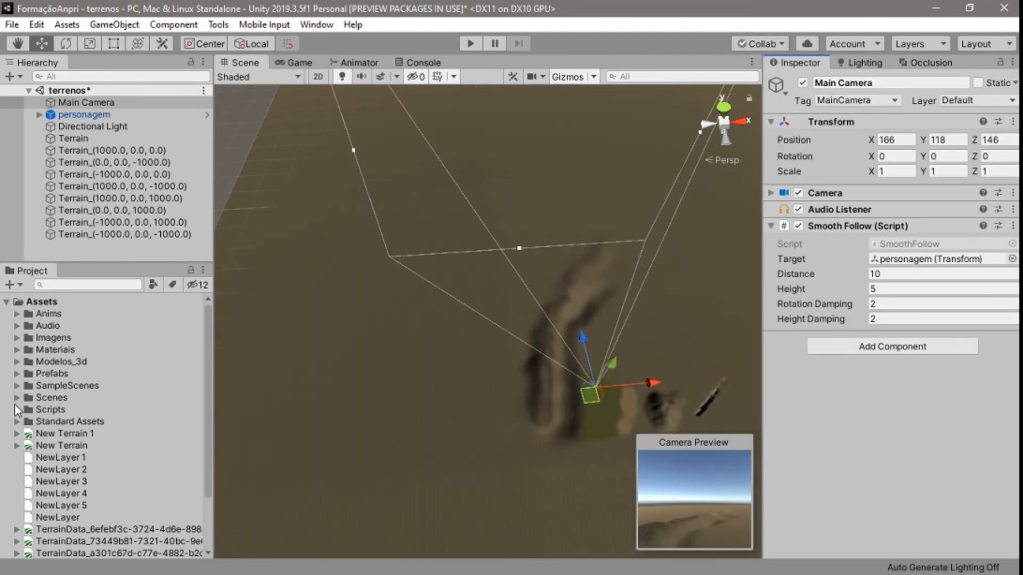
click(14, 399)
click(15, 398)
click(15, 373)
drag(65, 502, 550, 401)
drag(685, 352, 685, 351)
- Inspect the placed zembie up close and review its Move NPC, Nav Mesh Agent, Gerir Colisoes and Animator settings
scroll(684, 352, up, 3)
scroll(685, 352, up, 3)
right_drag(669, 367, 469, 357)
scroll(470, 357, down, 5)
right_drag(556, 397, 552, 363)
scroll(550, 365, down, 5)
scroll(861, 388, down, 10)
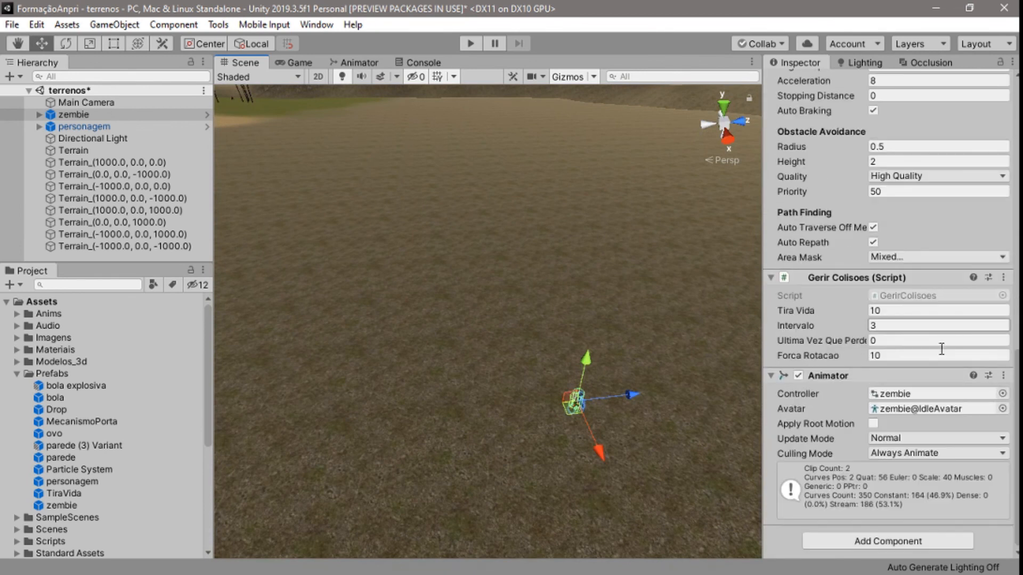
scroll(879, 347, up, 5)
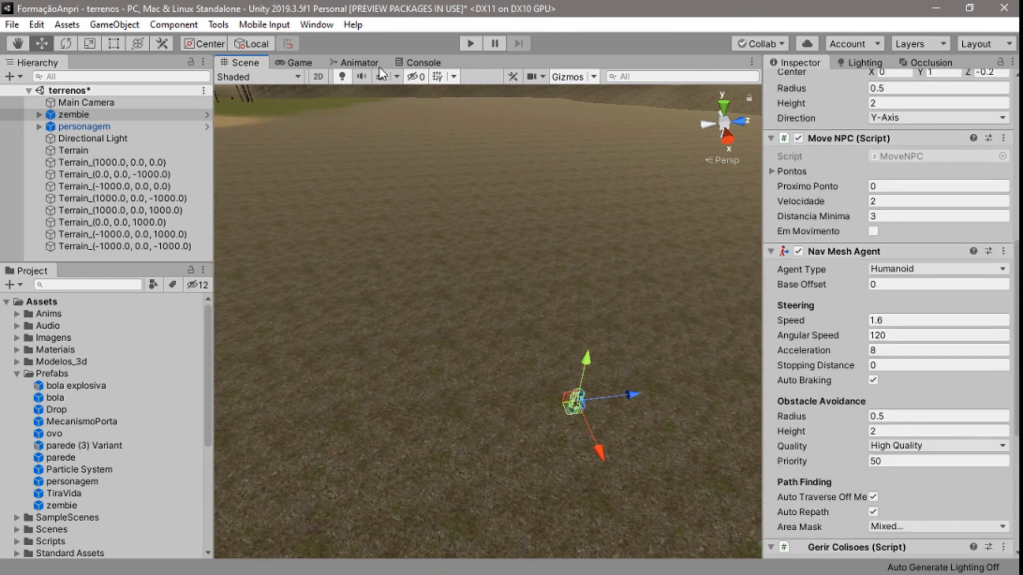
- Activate Create Neighbor Terrains on the original terrain and bring the whole grid of terrains into view
scroll(343, 197, down, 8)
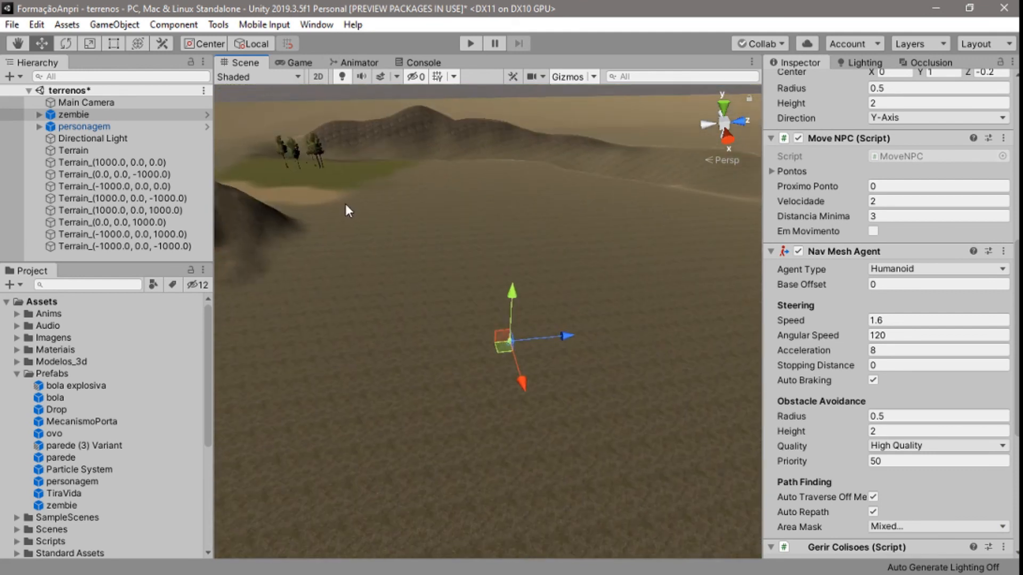
scroll(346, 204, down, 3)
click(433, 290)
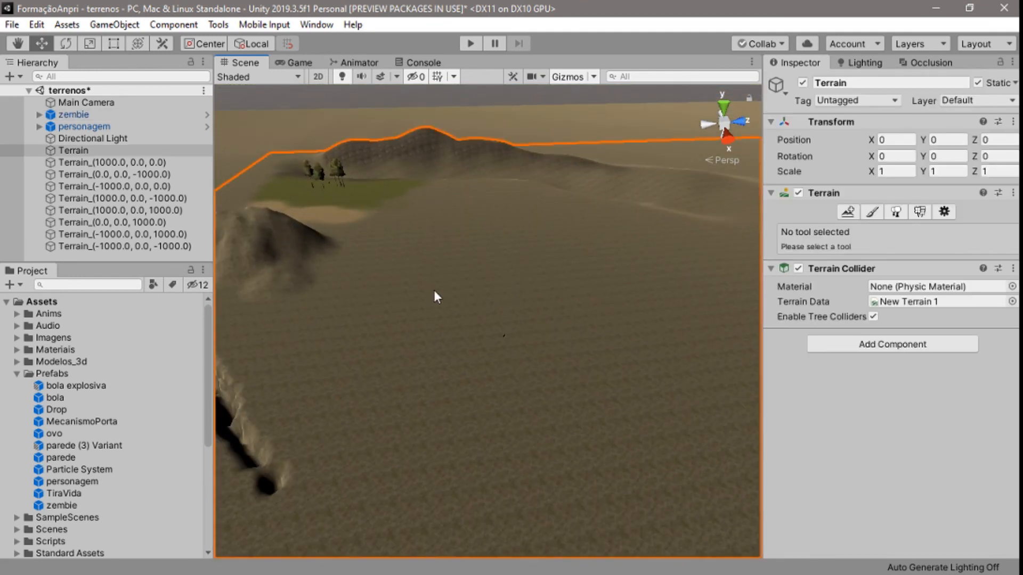
click(848, 213)
scroll(623, 325, down, 10)
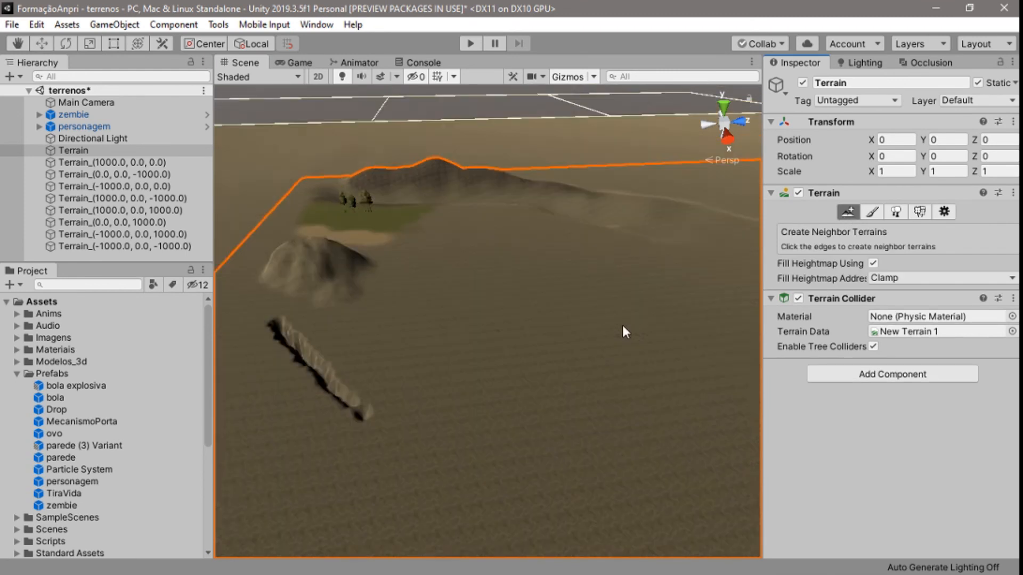
scroll(593, 316, down, 4)
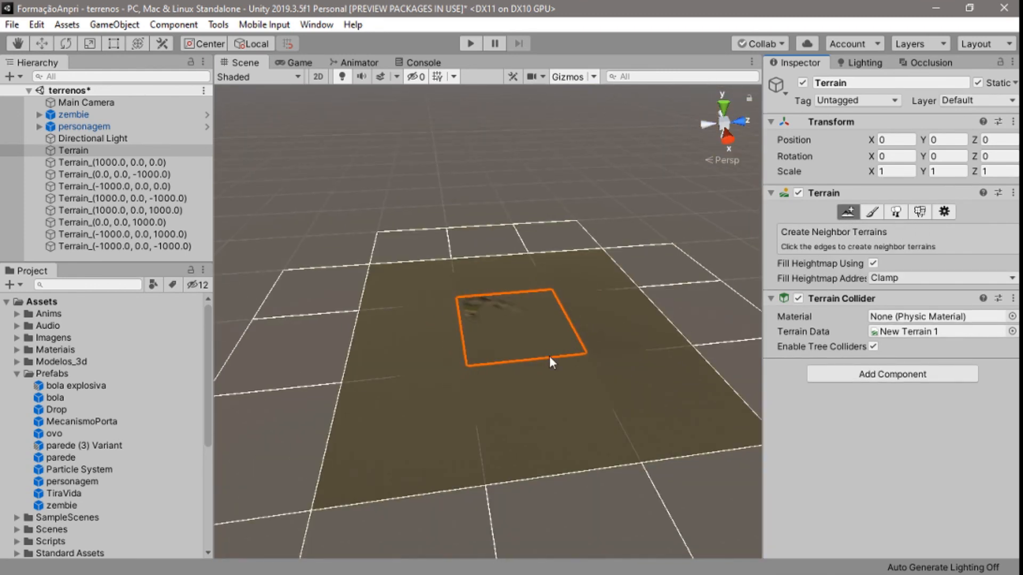
shift+click(389, 348)
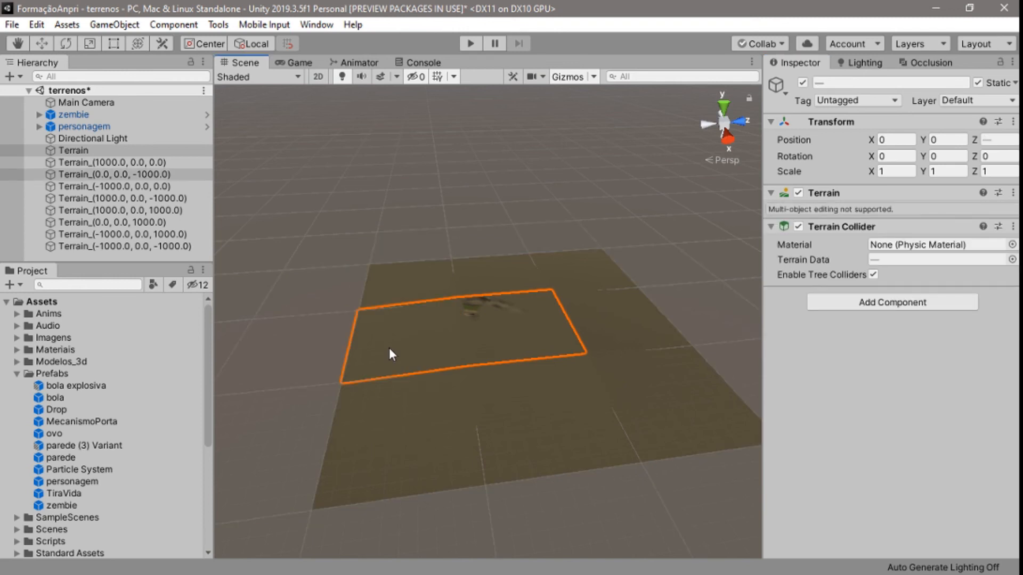
shift+click(389, 349)
shift+click(404, 426)
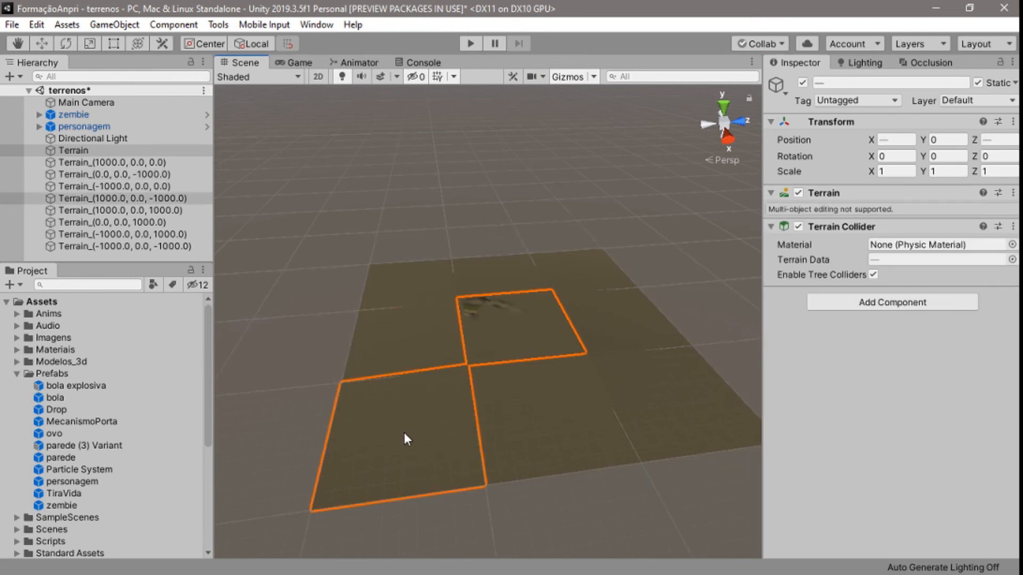
- Delete all eight neighboring terrains, keeping only the original terrain with the sculpted landforms
click(403, 439)
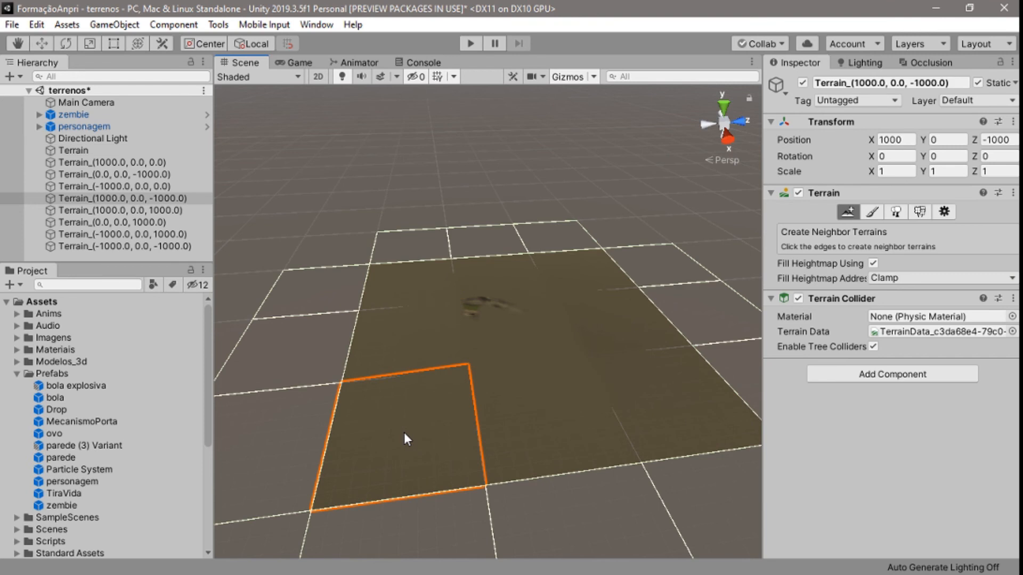
key(Delete)
key(ctrl+z)
key(Delete)
click(672, 404)
key(Delete)
click(591, 296)
key(Delete)
click(582, 278)
key(Delete)
click(475, 276)
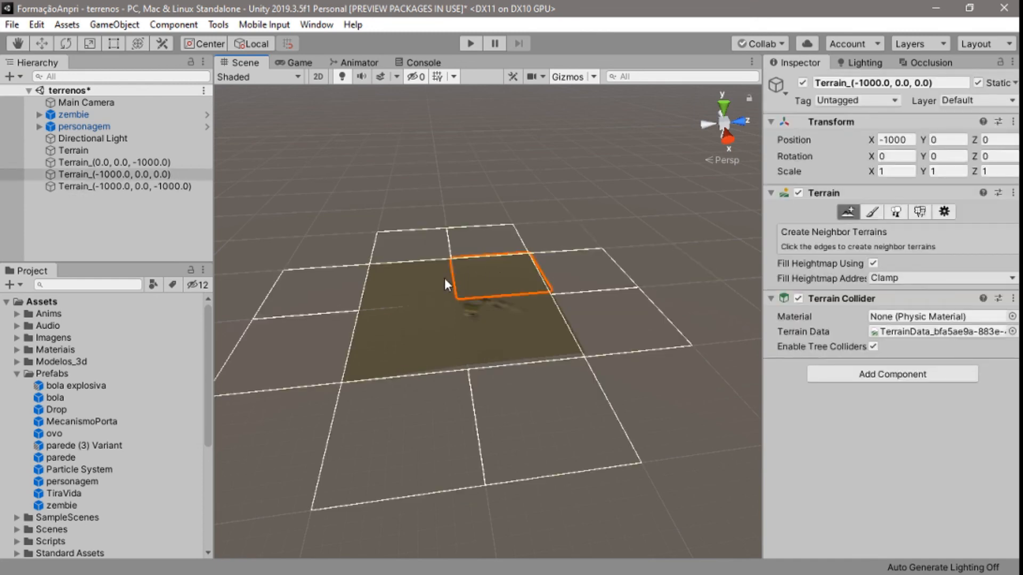
key(Delete)
click(413, 284)
key(Delete)
click(413, 344)
key(Delete)
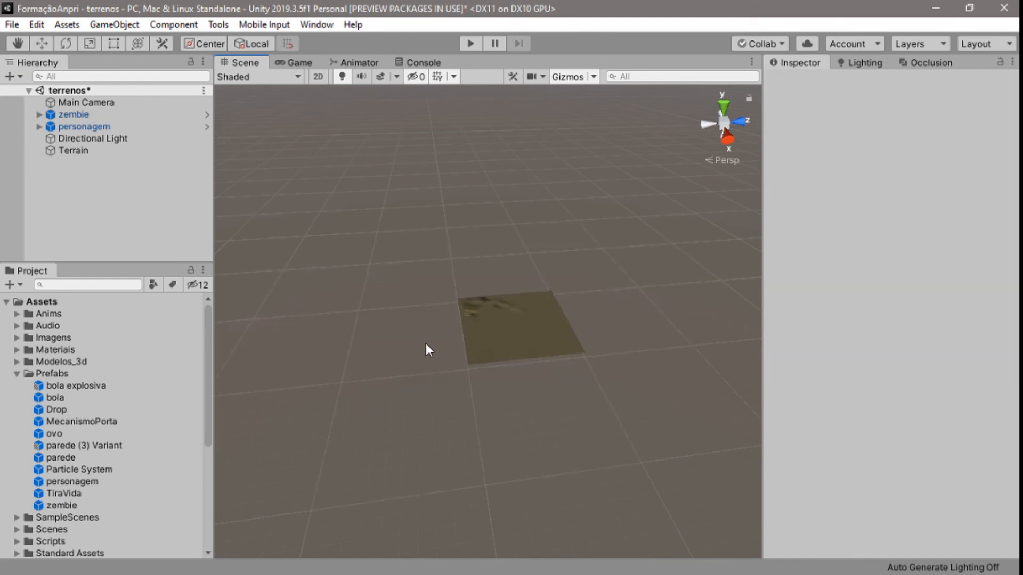
- Clear the baked occlusion data and return to the Inspector
click(932, 62)
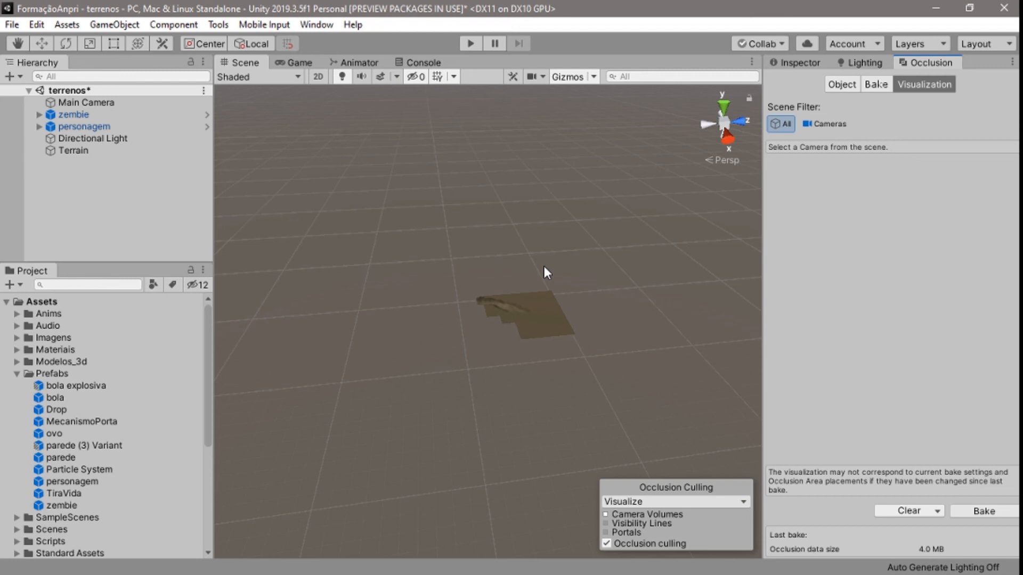
key(ctrl+z)
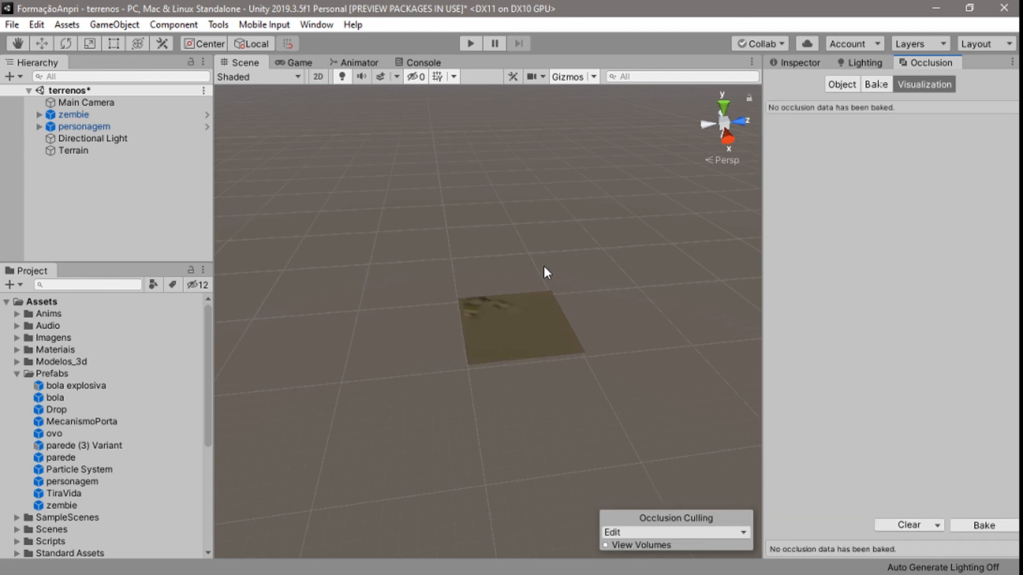
click(796, 63)
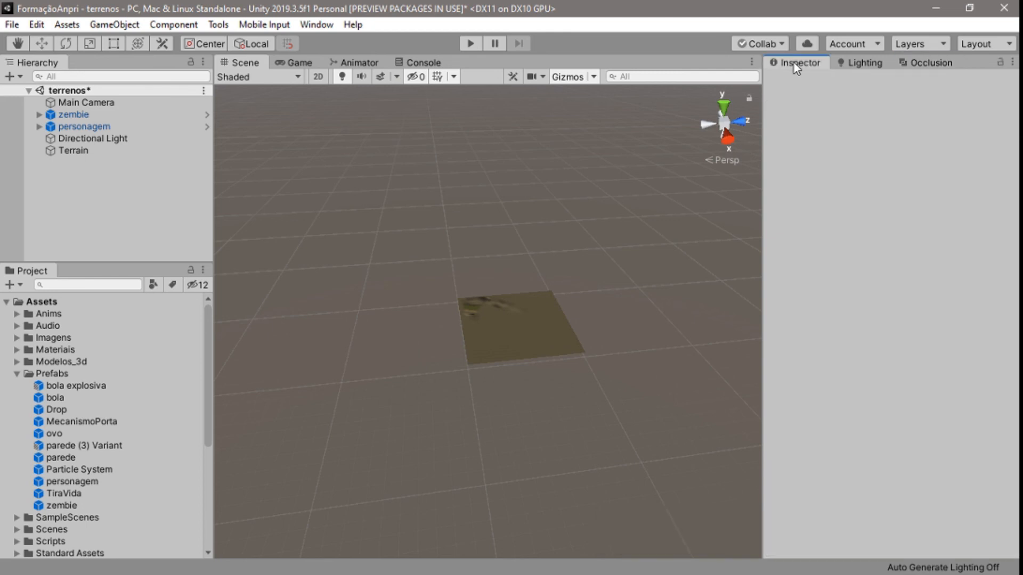
- Focus on the zembie and start a navigation mesh bake with the existing agent settings
double_click(82, 116)
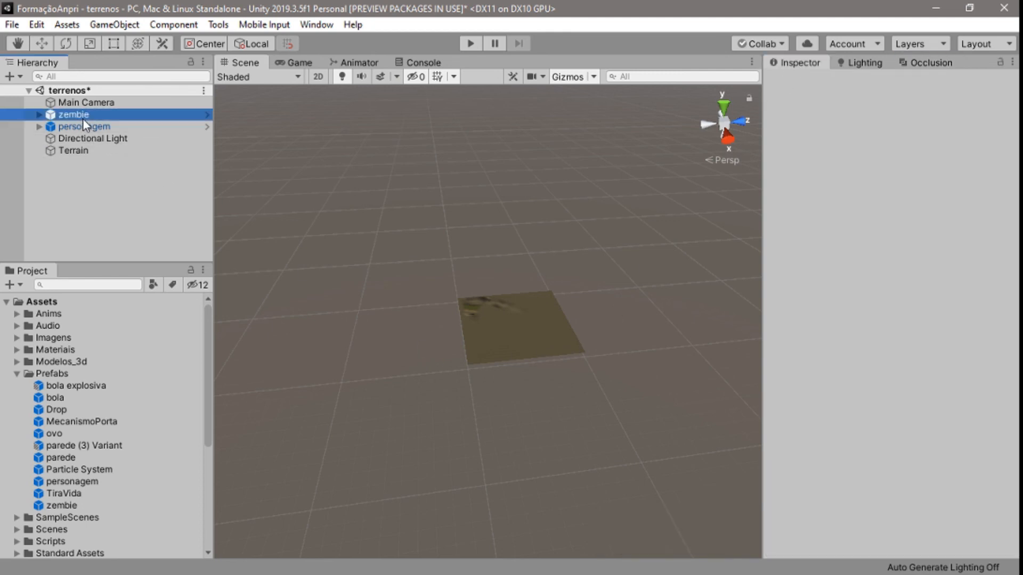
scroll(624, 279, down, 3)
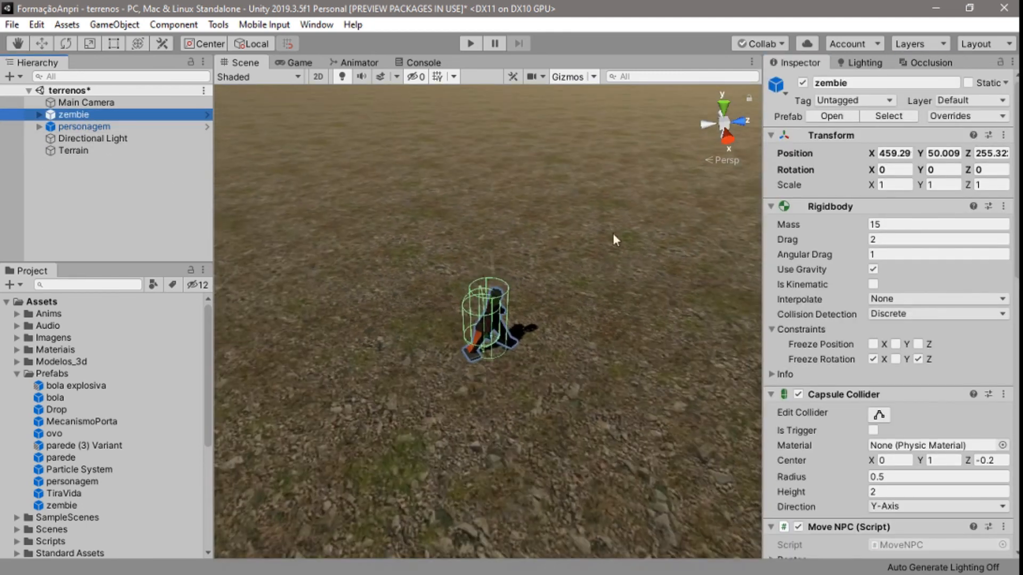
click(305, 26)
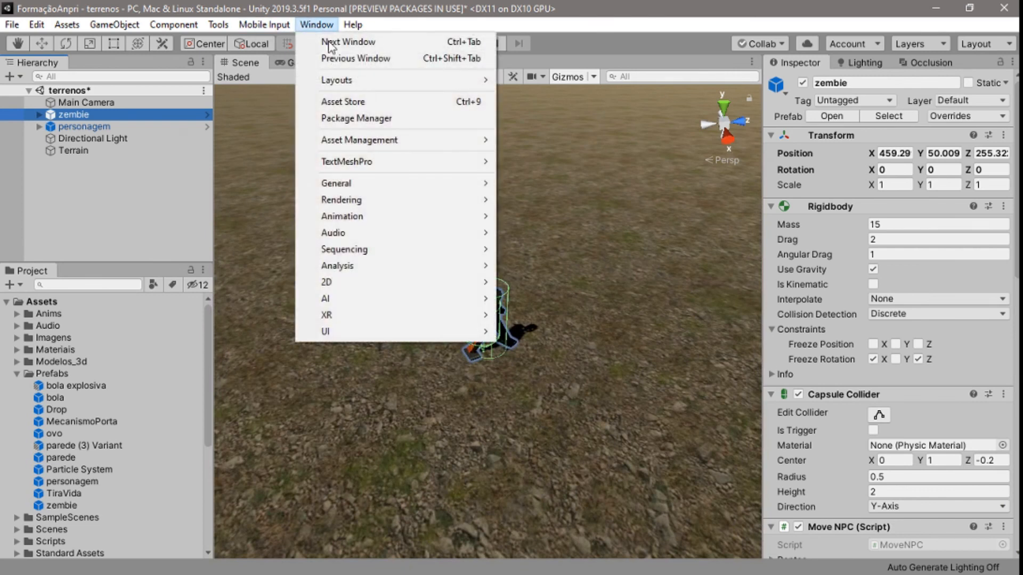
mouse_move(399, 299)
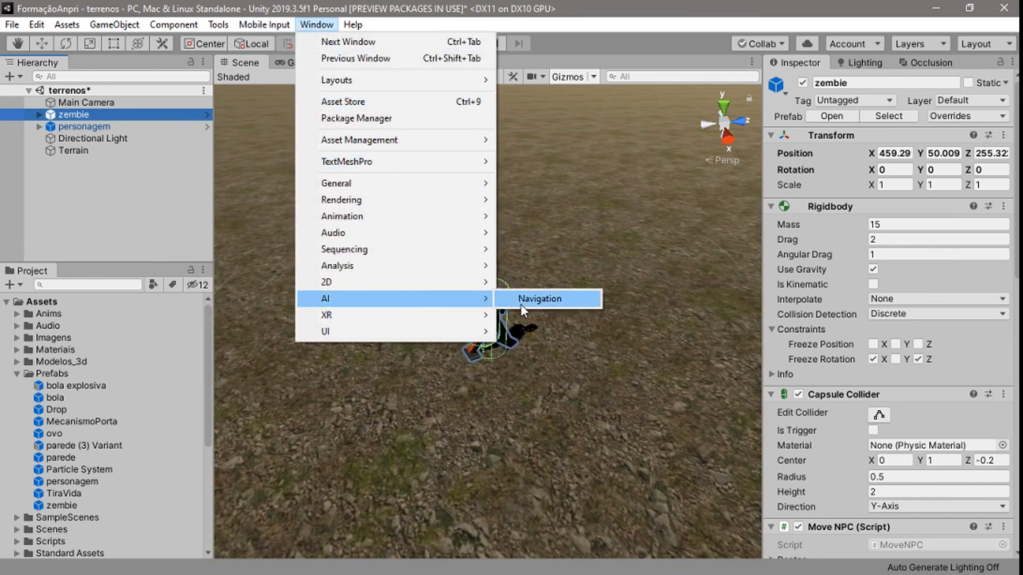
click(546, 304)
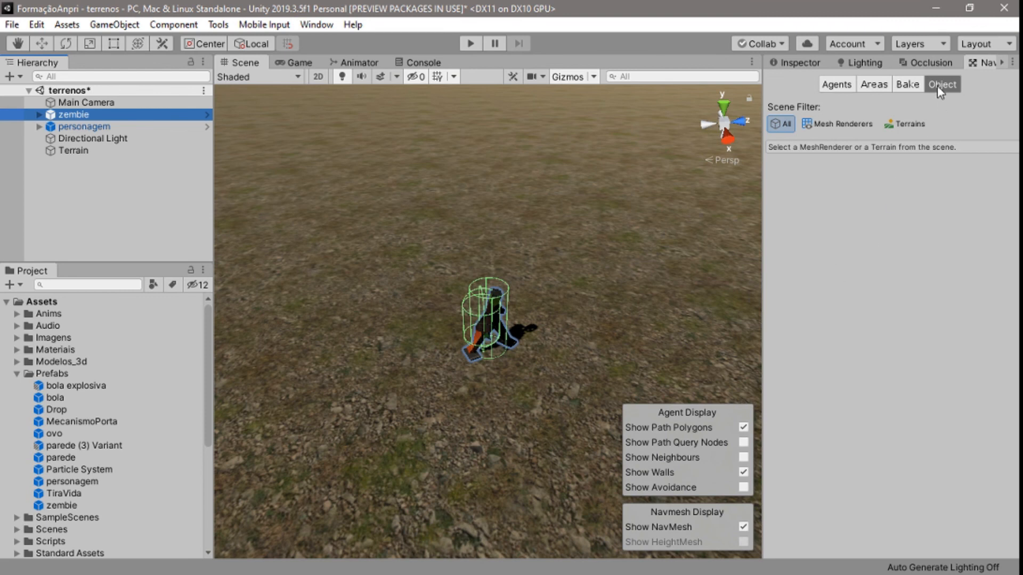
click(917, 85)
click(974, 357)
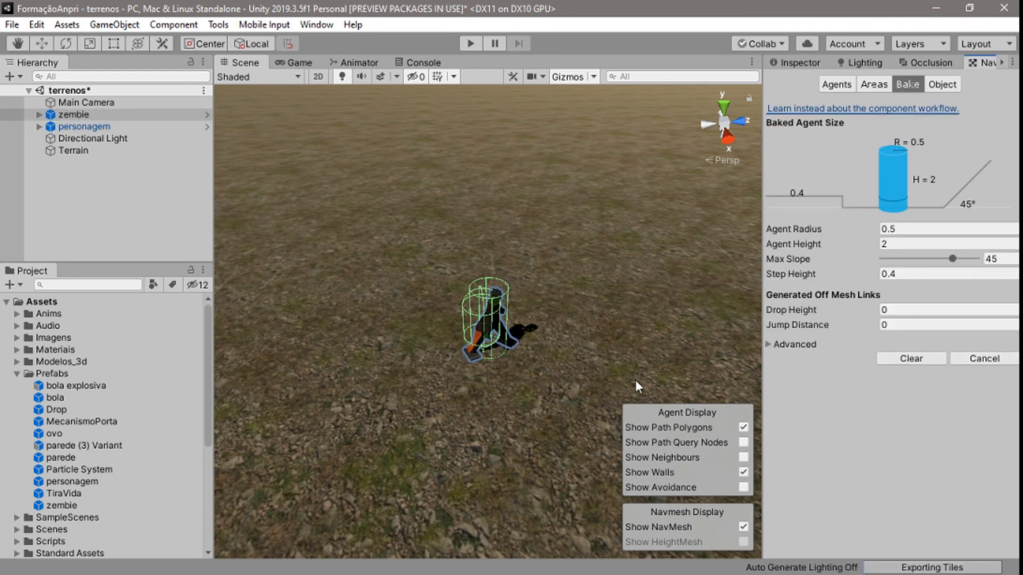
- Examine the terrain around the zembie from several angles while the navigation mesh bakes
scroll(551, 392, down, 8)
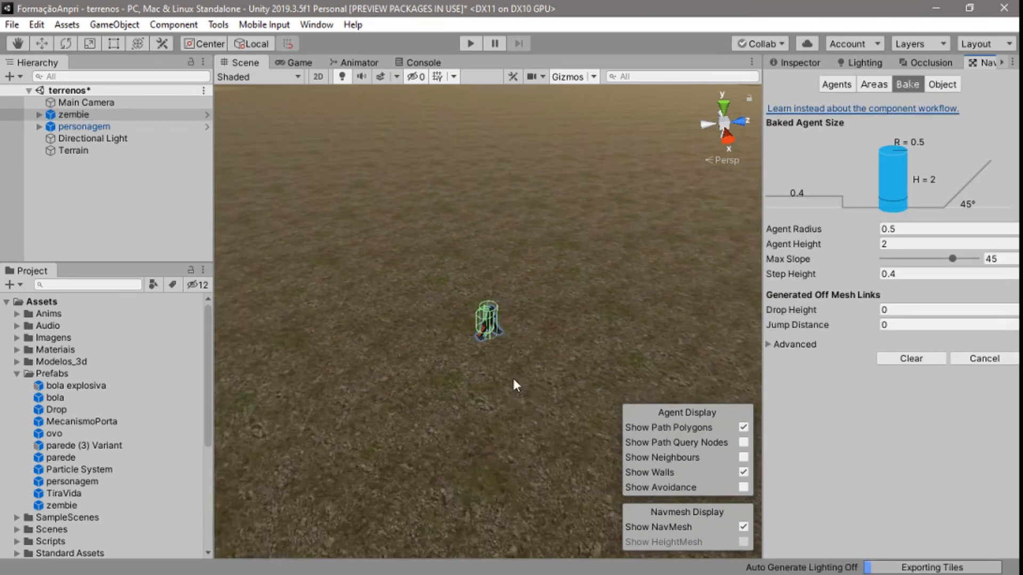
scroll(512, 362, down, 6)
right_drag(567, 213, 537, 293)
scroll(536, 293, down, 3)
scroll(536, 294, down, 10)
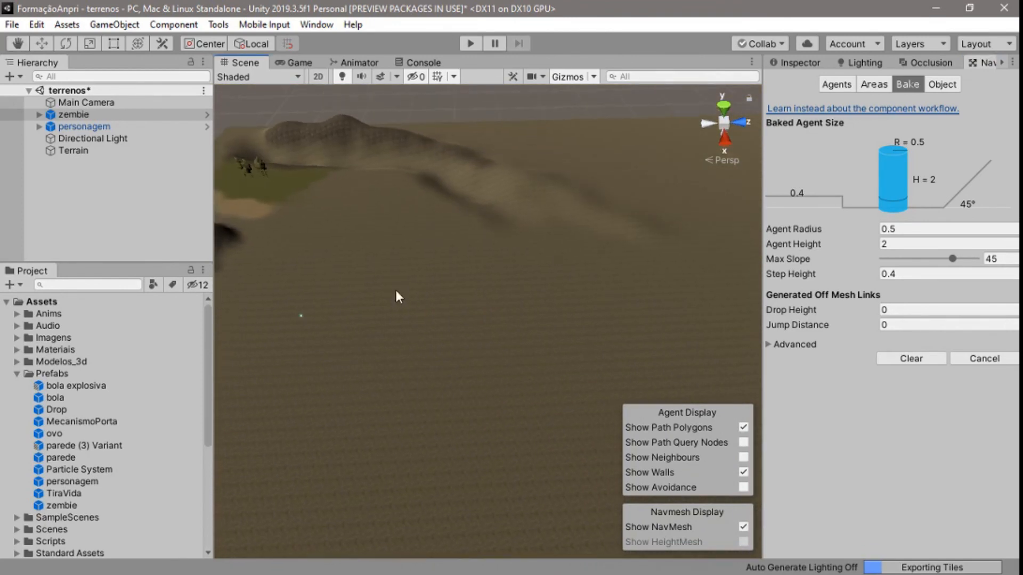
scroll(472, 297, down, 2)
right_drag(499, 216, 514, 306)
scroll(501, 282, up, 7)
middle_drag(514, 307, 527, 324)
scroll(546, 288, up, 2)
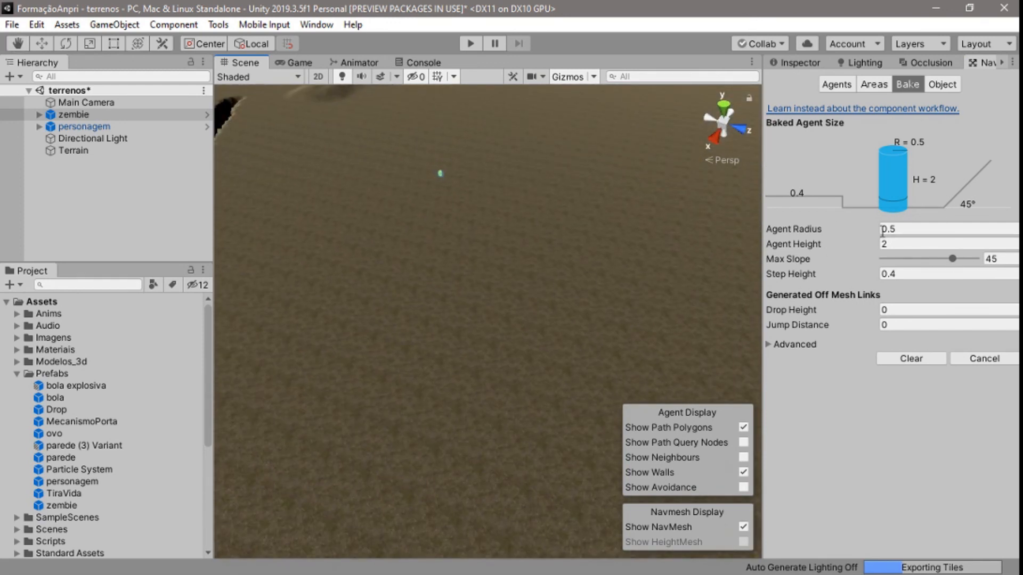
right_drag(571, 235, 551, 205)
scroll(547, 199, up, 3)
scroll(586, 212, down, 2)
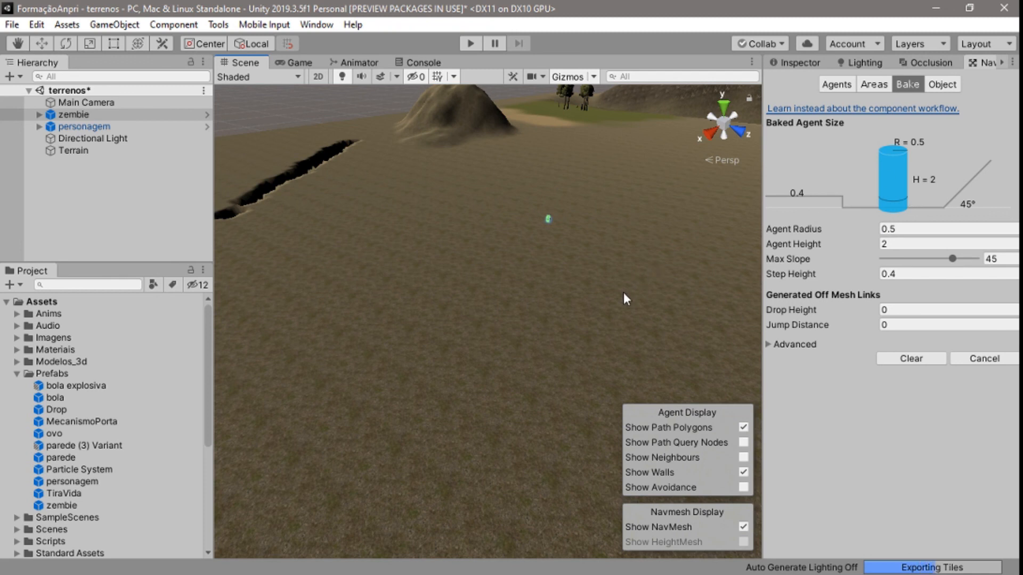
- Create an empty game object on the terrain near the zembie and frame it with the Move tool active
click(10, 76)
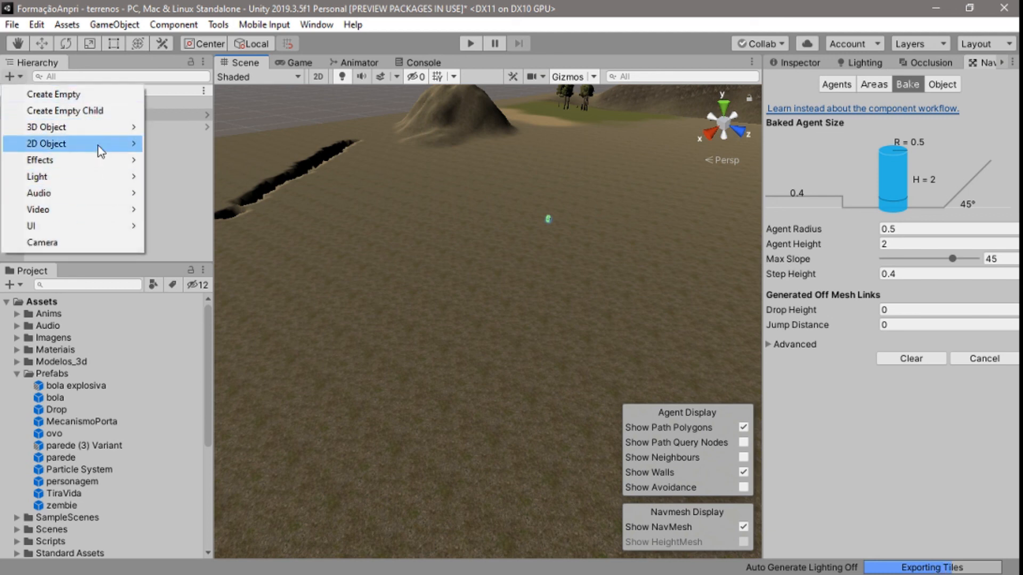
click(106, 95)
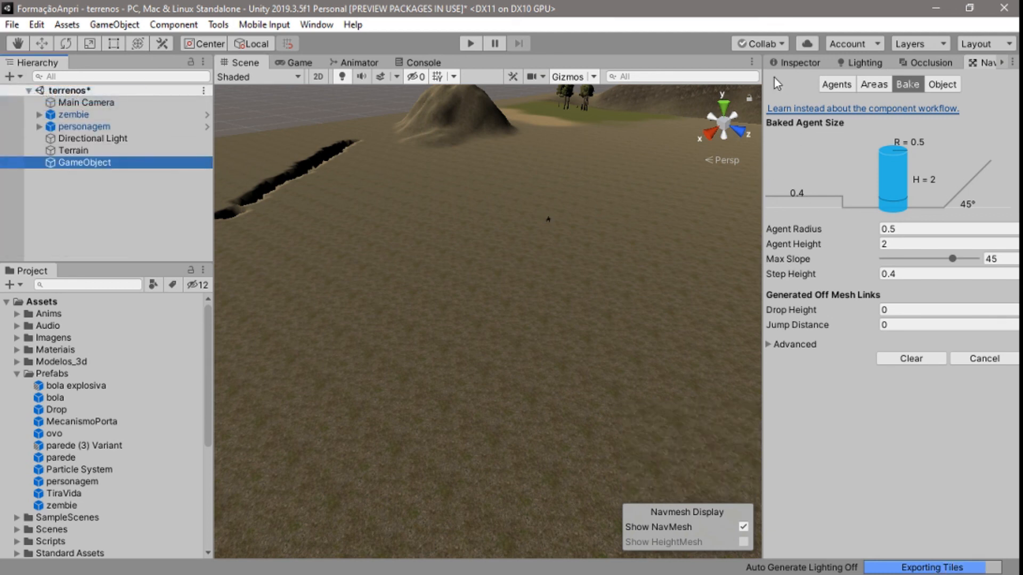
click(799, 62)
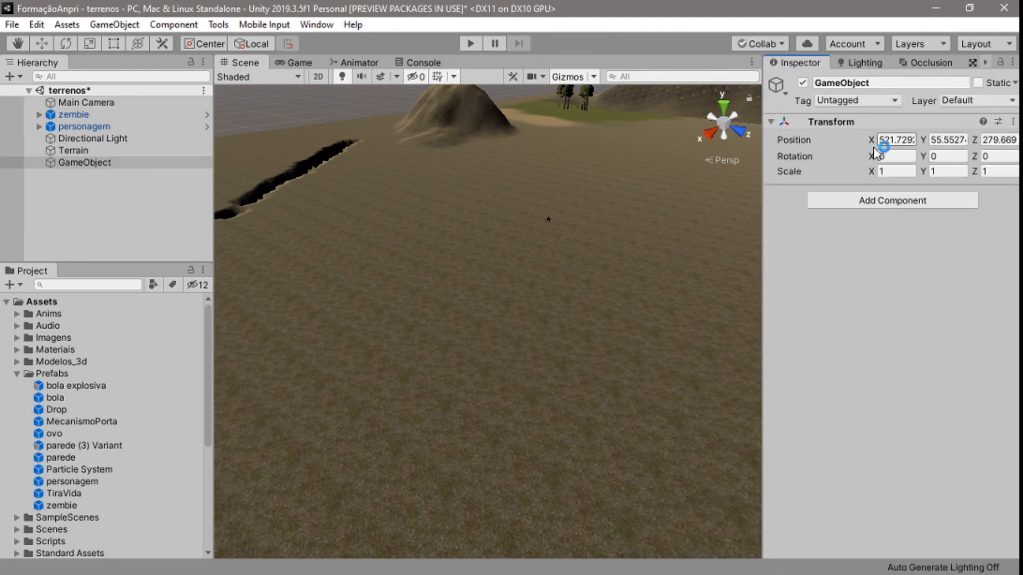
click(83, 163)
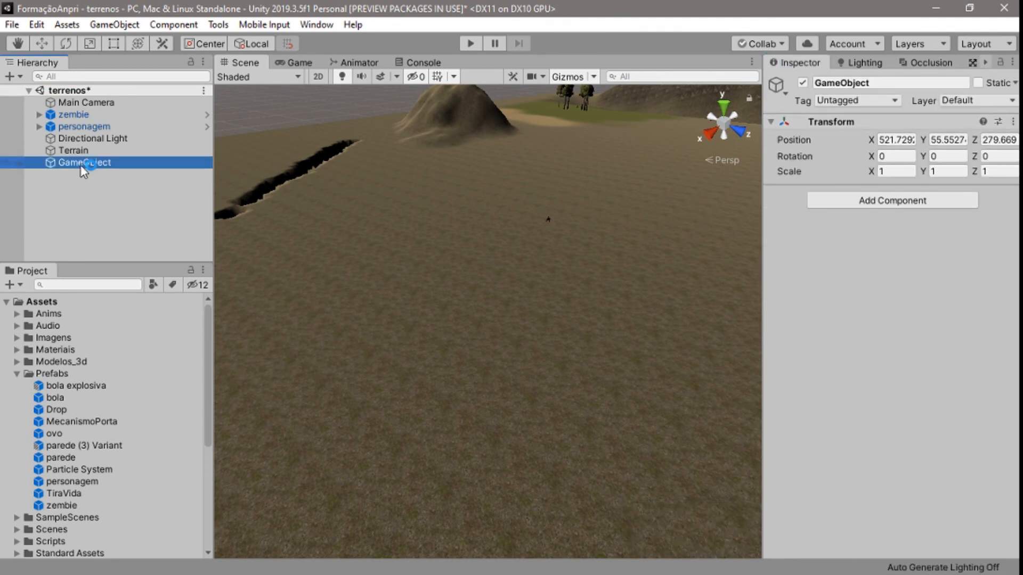
key(f)
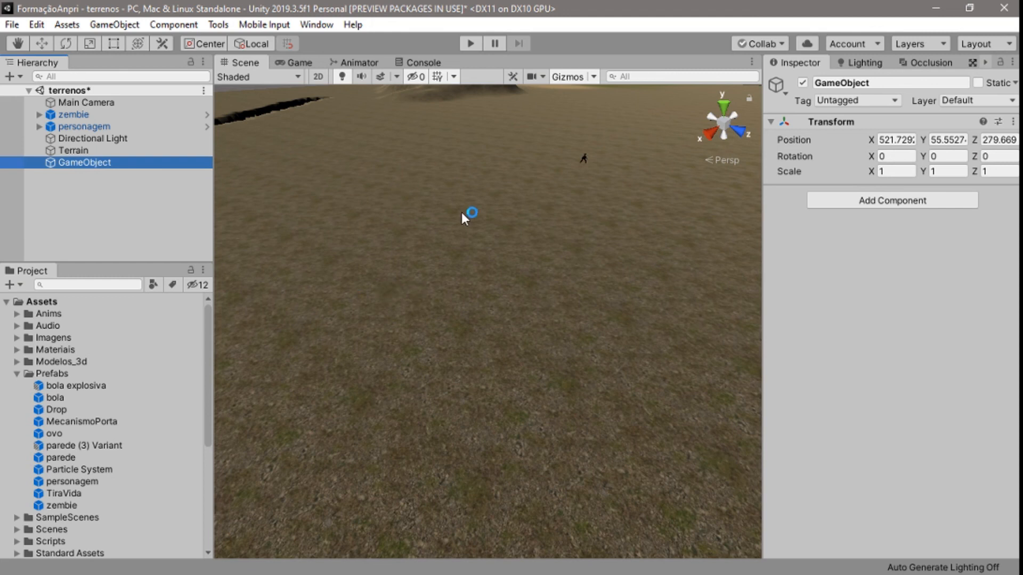
click(42, 43)
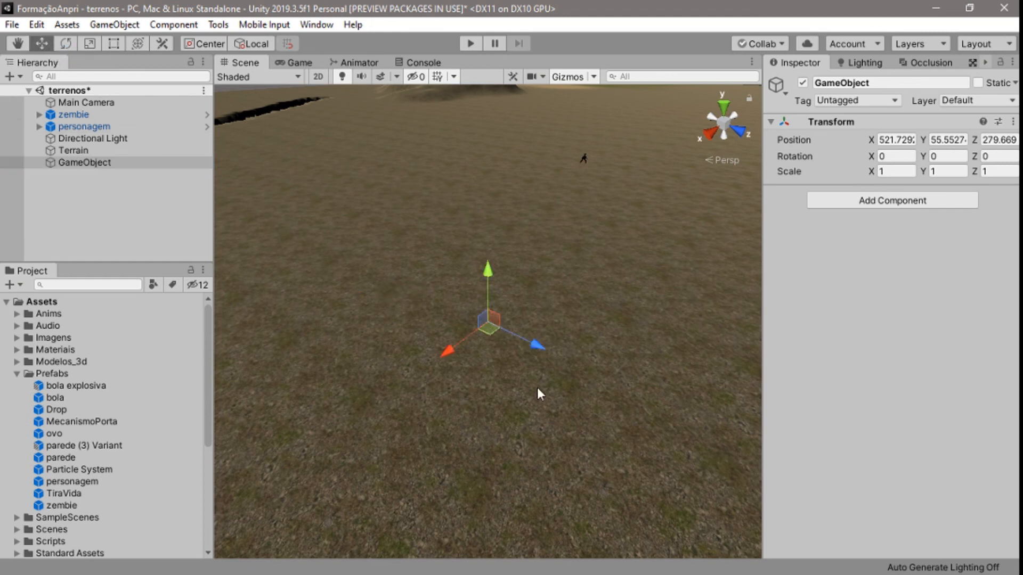
right_drag(609, 464, 572, 311)
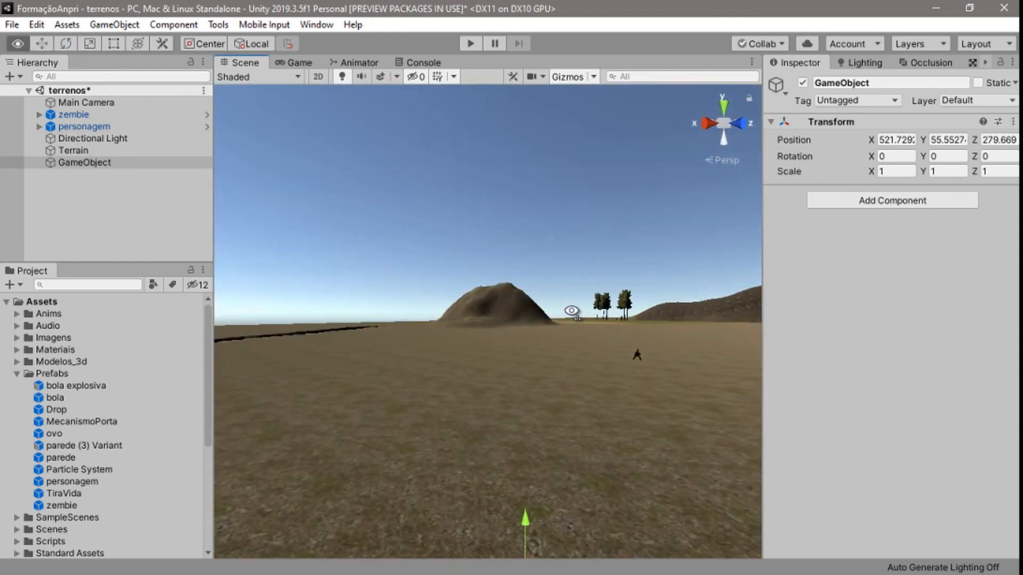
- Check the zembie's height, set the empty object's Y position to 50 and rename it pontos
click(91, 114)
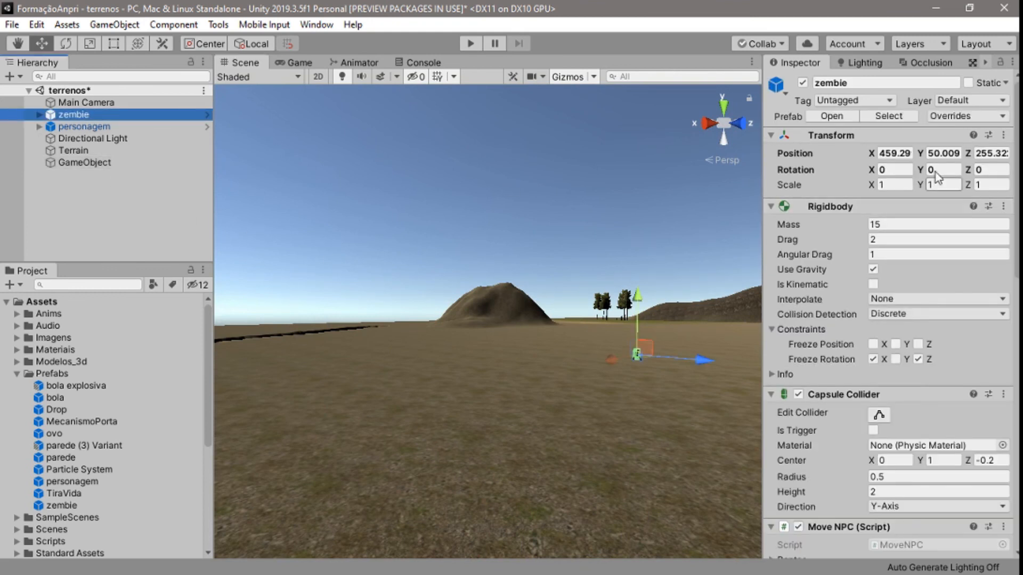
click(87, 167)
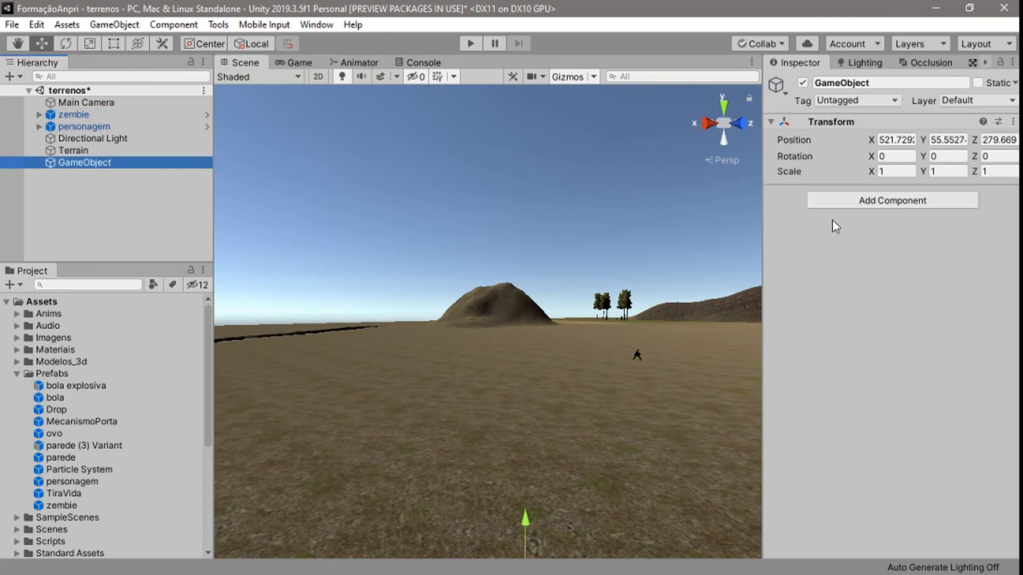
click(935, 140)
text(50)
scroll(436, 325, down, 3)
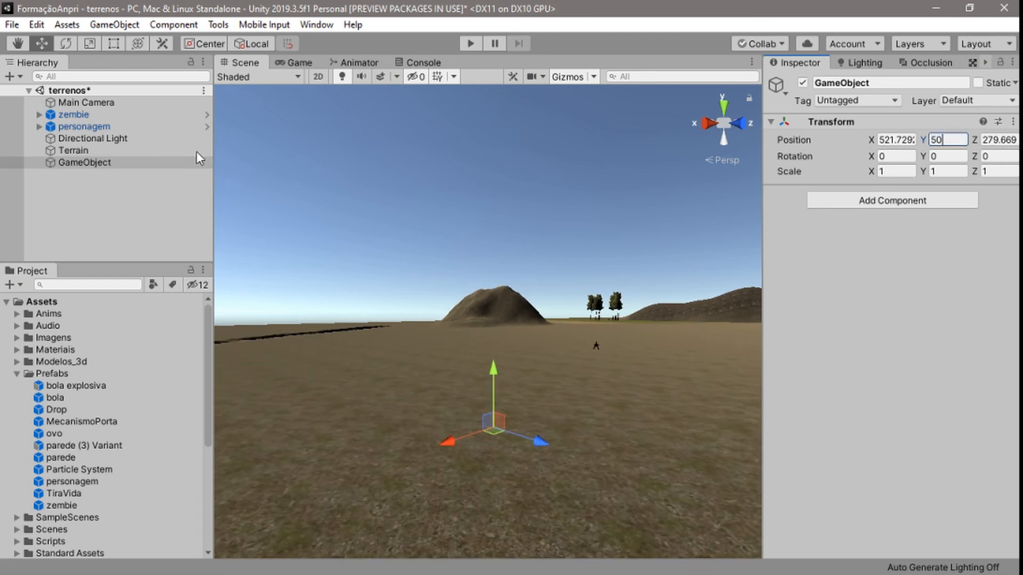
click(887, 81)
text(pontos)
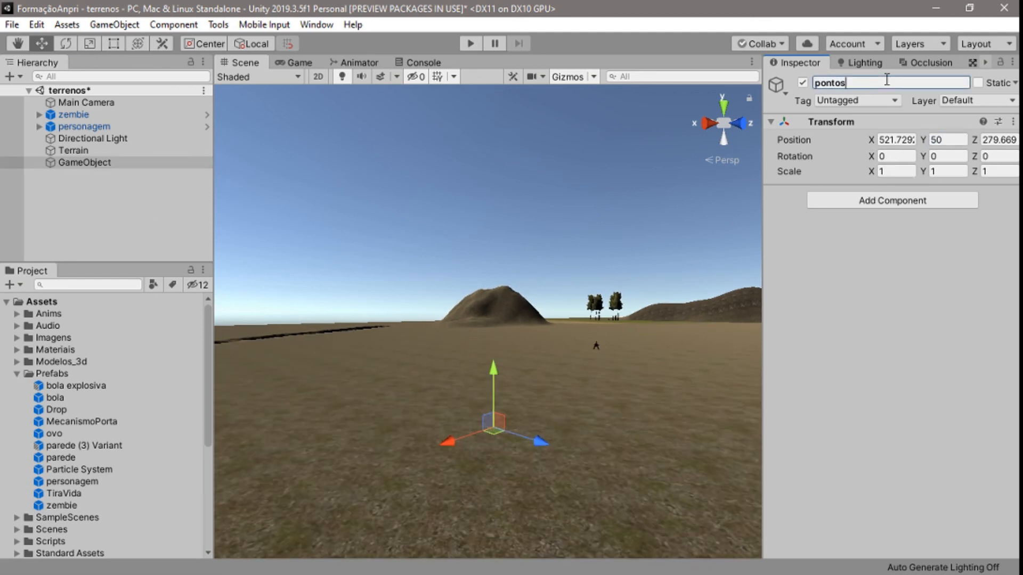
key(Return)
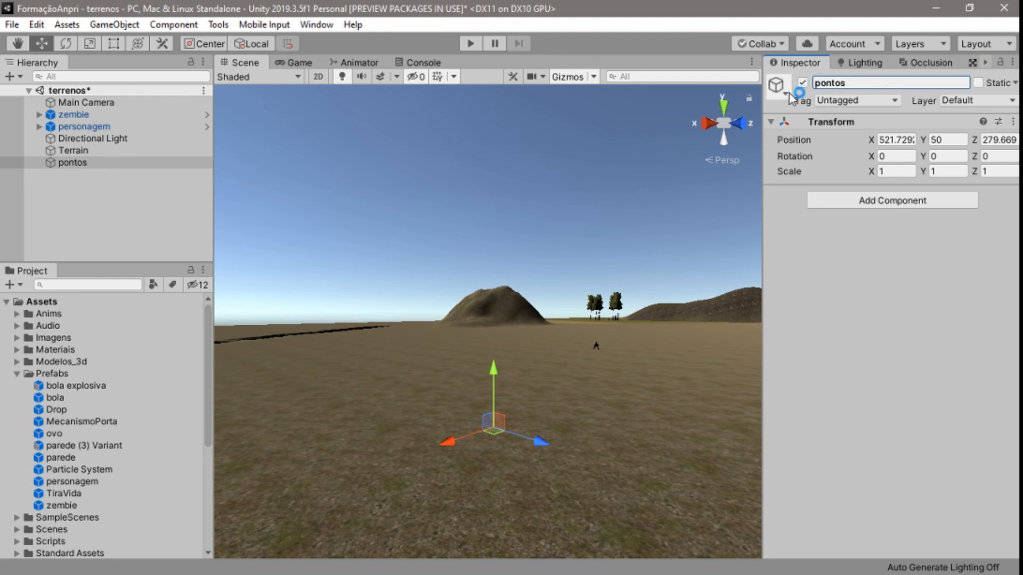
- Create an empty child object under pontos and duplicate it three times to get four waypoints
right_click(86, 165)
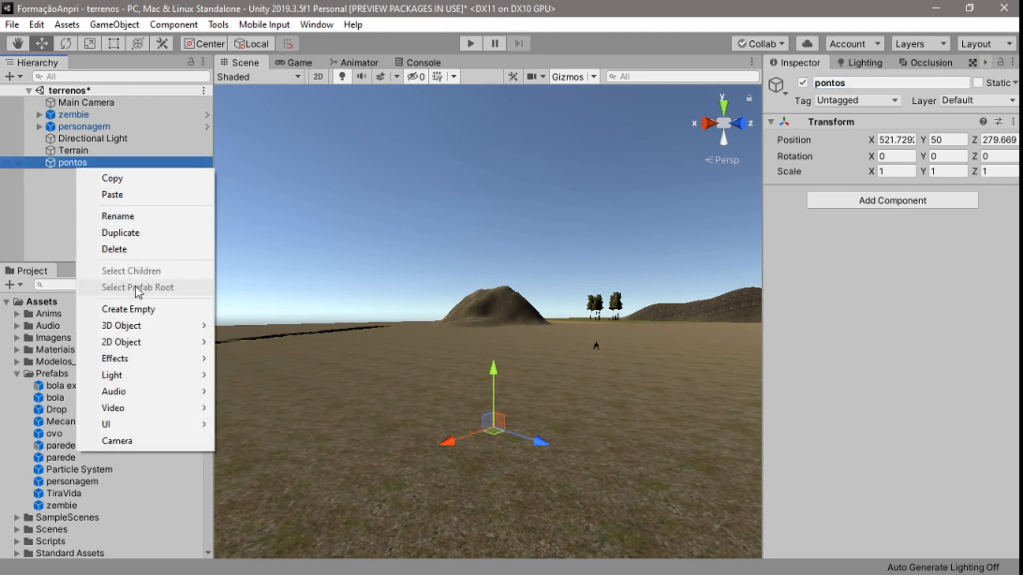
click(143, 311)
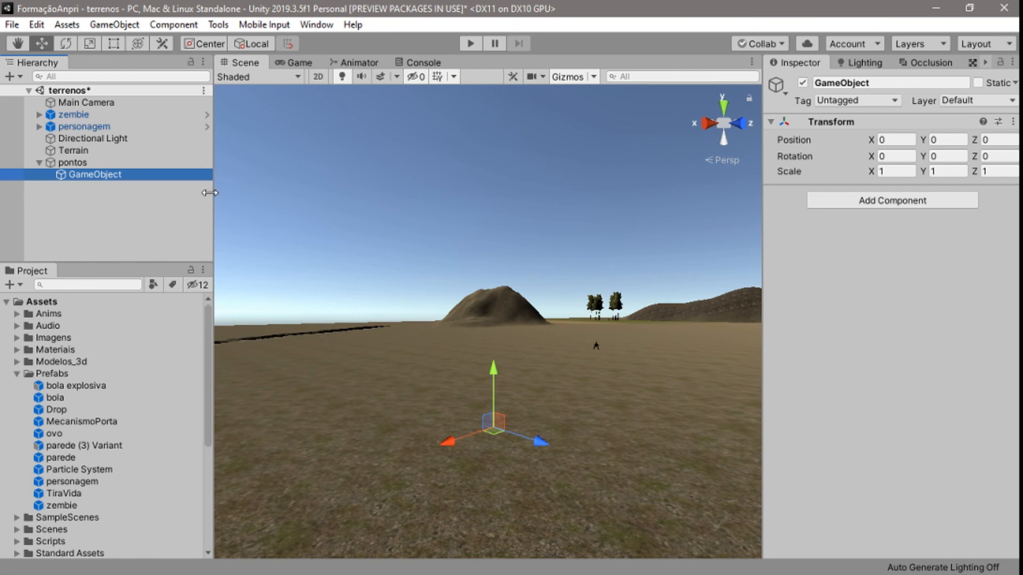
right_click(101, 175)
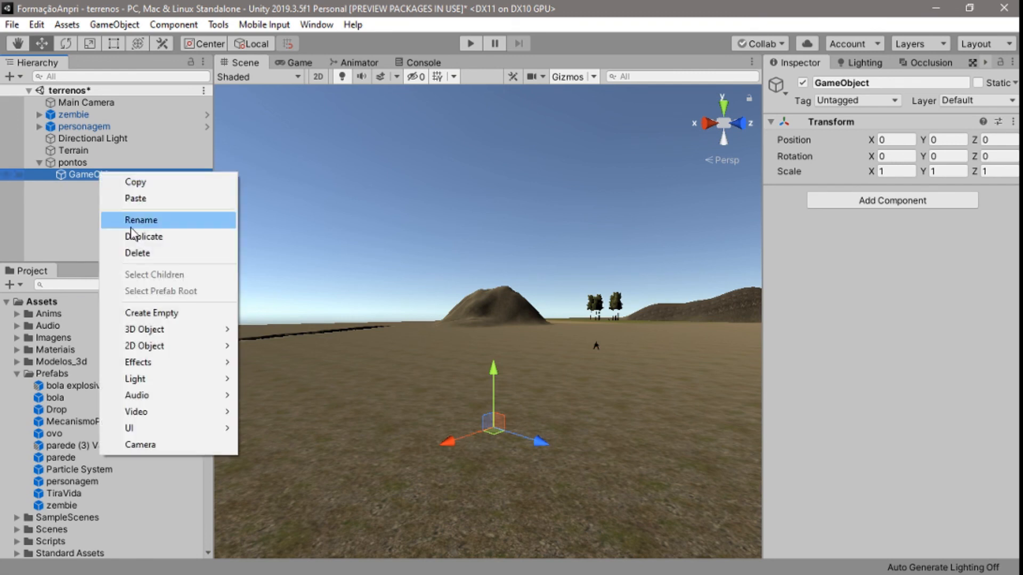
click(159, 246)
right_click(110, 185)
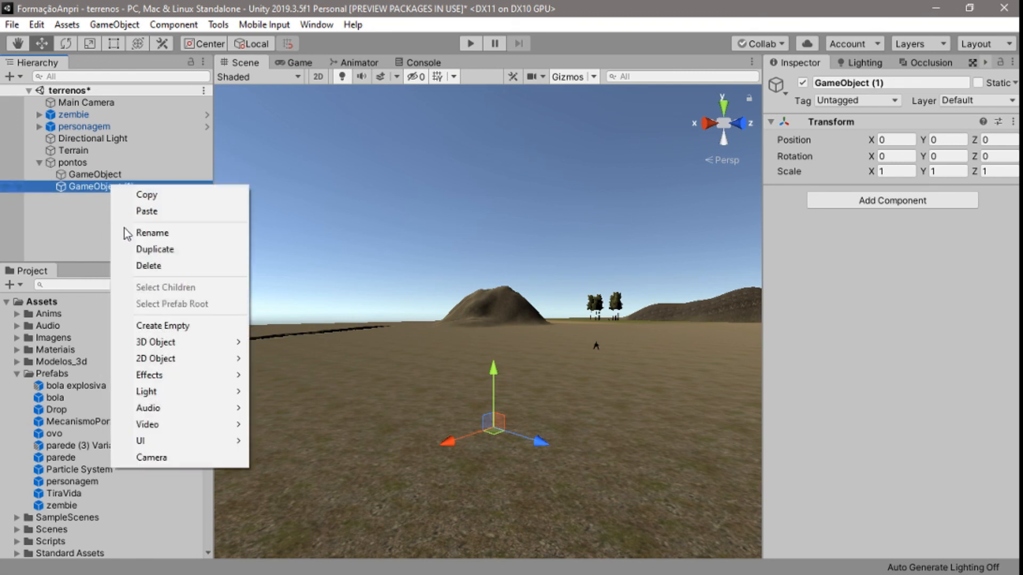
click(128, 247)
right_click(103, 200)
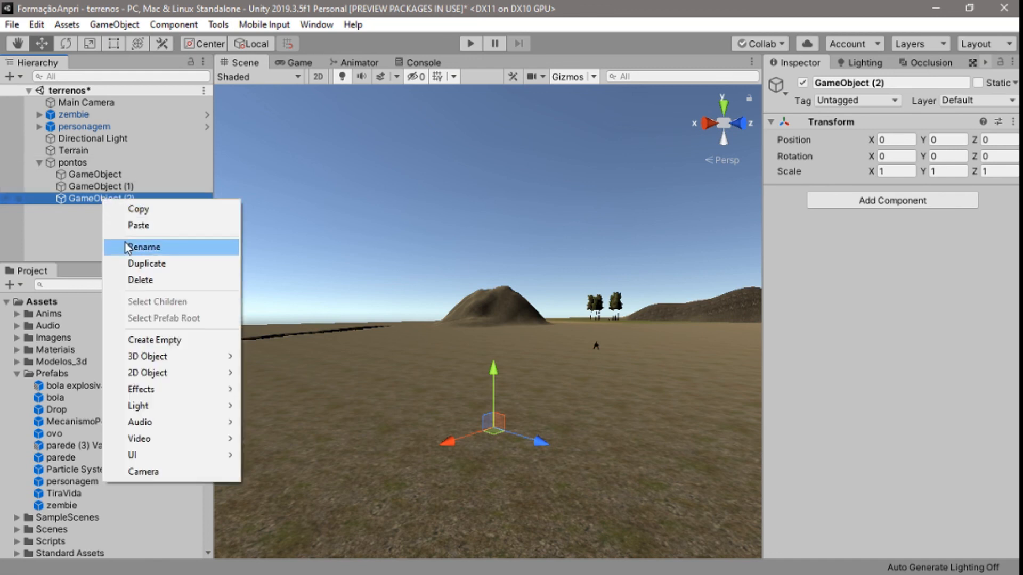
click(137, 261)
- Rename the first child of pontos to p1 and move it along its X axis to about 30.4
click(87, 162)
click(108, 174)
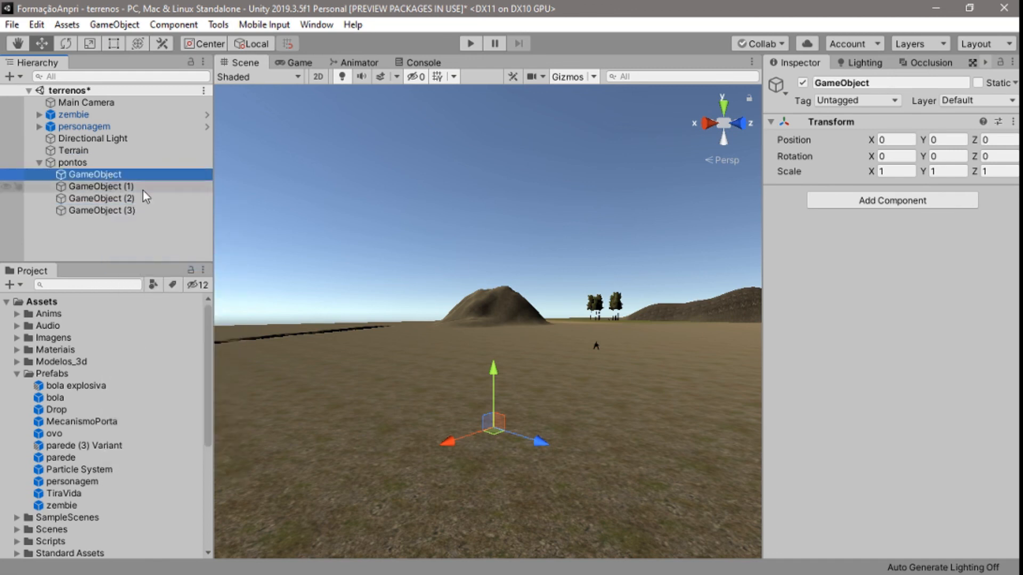
click(877, 83)
text(p1)
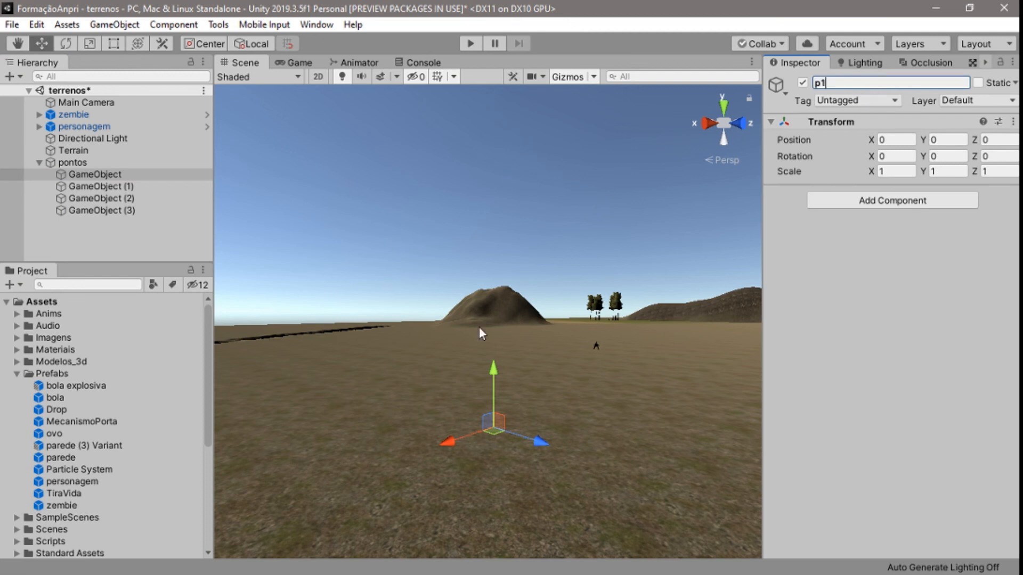
mouse_move(550, 328)
right_down()
mouse_move(539, 404)
mouse_move(550, 434)
mouse_move(550, 333)
right_up()
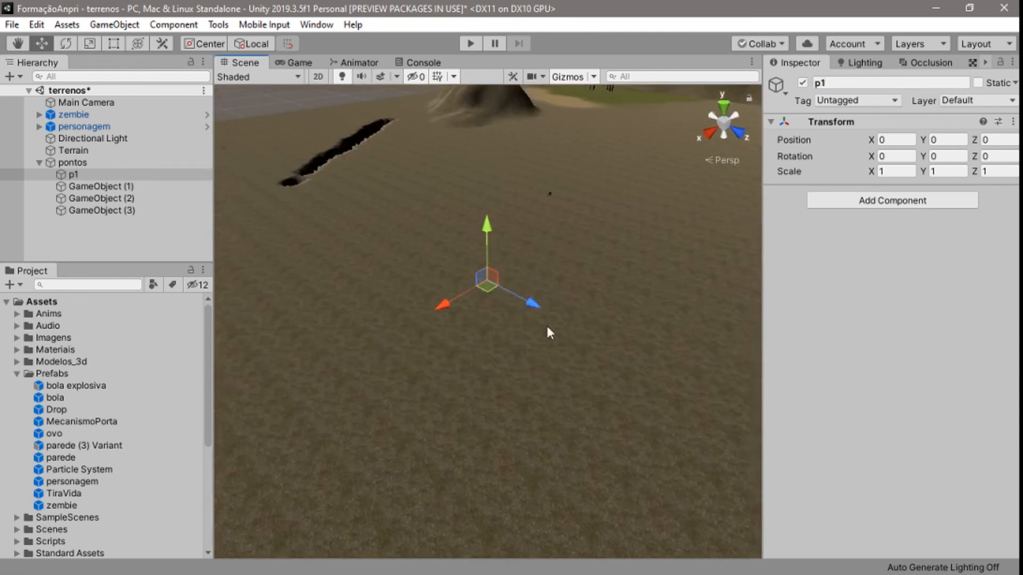
drag(448, 300, 363, 352)
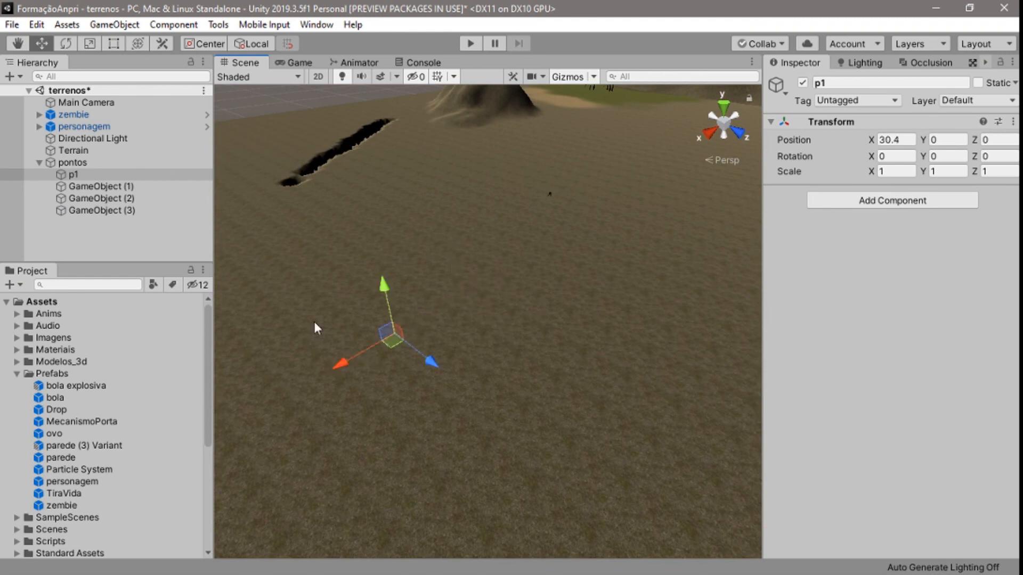
- Rename the second child of pontos to p2 and move it along its Z axis to about 47.8
click(128, 186)
click(958, 81)
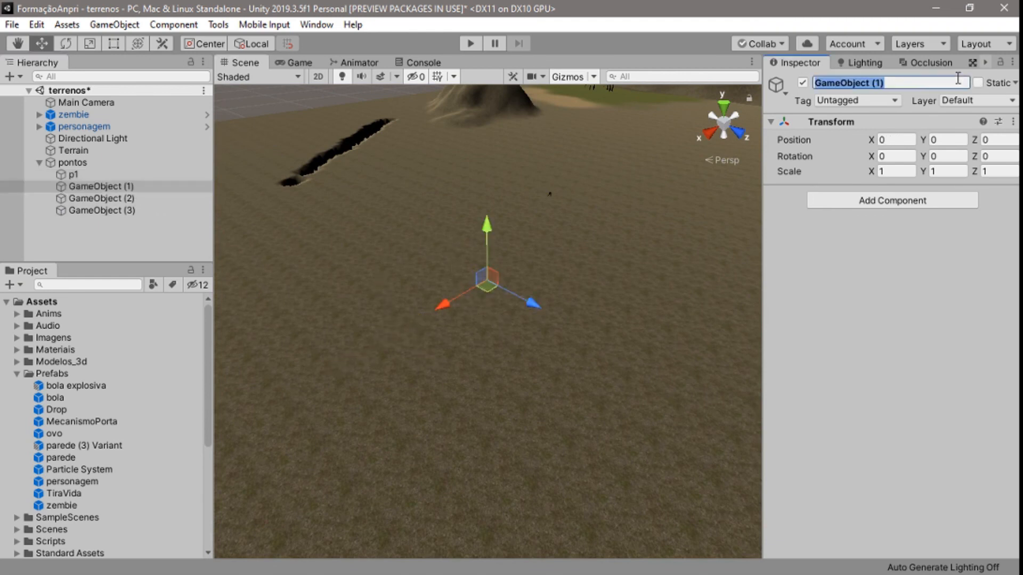
text(p2)
drag(552, 304, 724, 402)
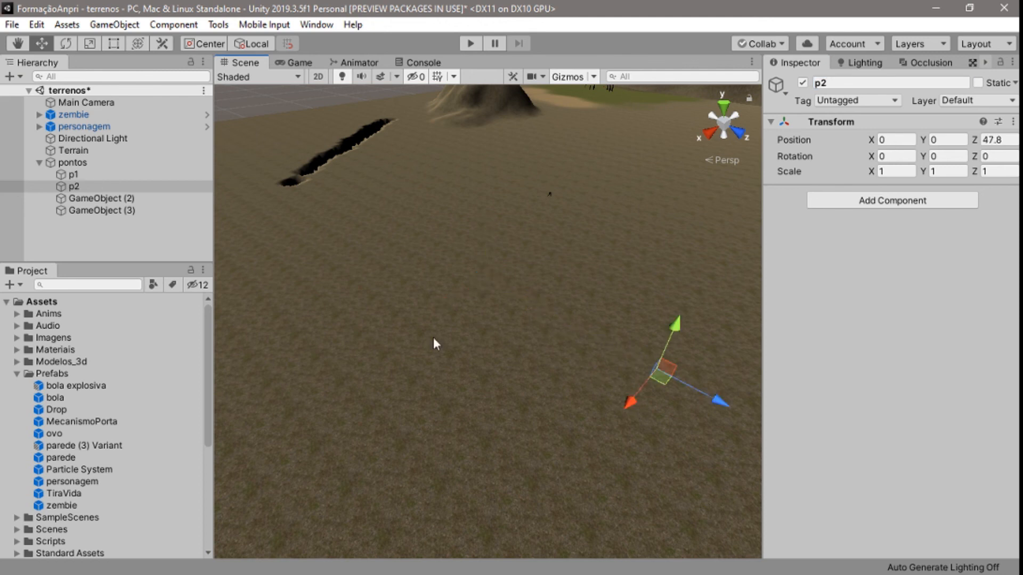
- Rename the third child of pontos to p3 and move it along its X axis to about -40.4
click(121, 198)
click(915, 83)
text(p3)
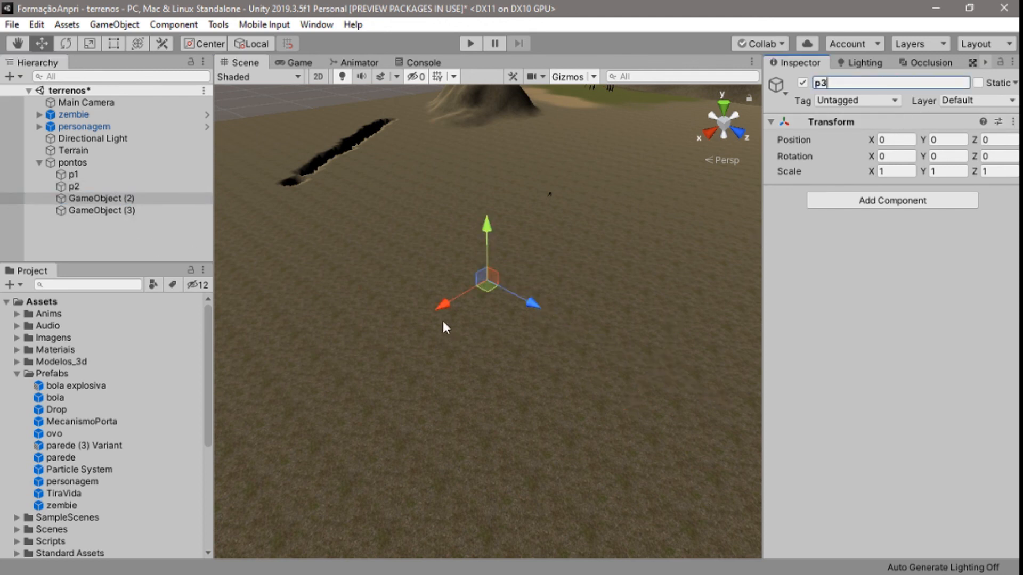
drag(462, 289, 520, 238)
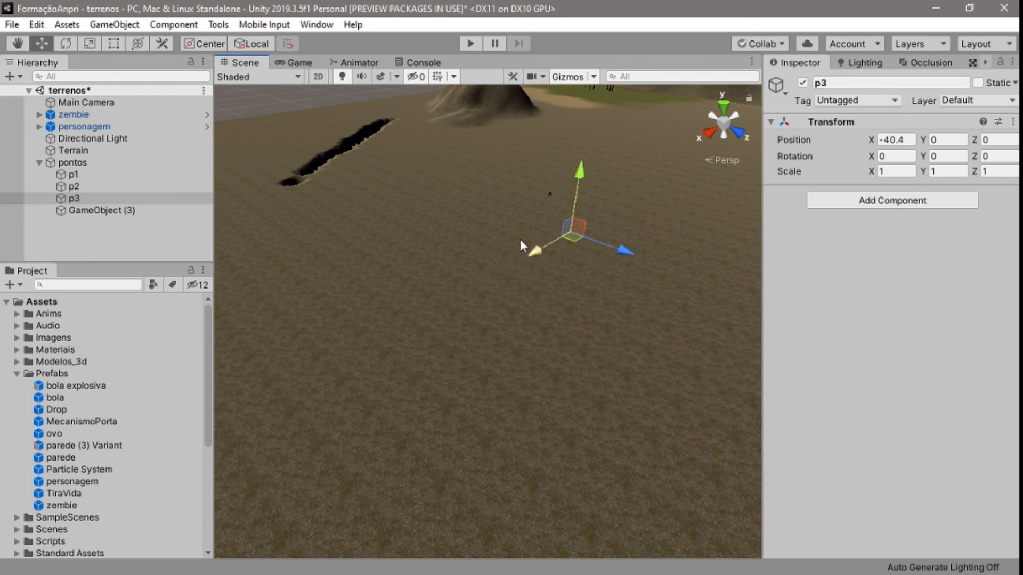
- Rename the last child of pontos to p4 and move it far along negative Z, opposite p2
click(128, 211)
click(928, 83)
text(p4)
drag(539, 305, 241, 209)
- Clear the Pontos array in the zembie's Move NPC script and set its size to 4
click(134, 114)
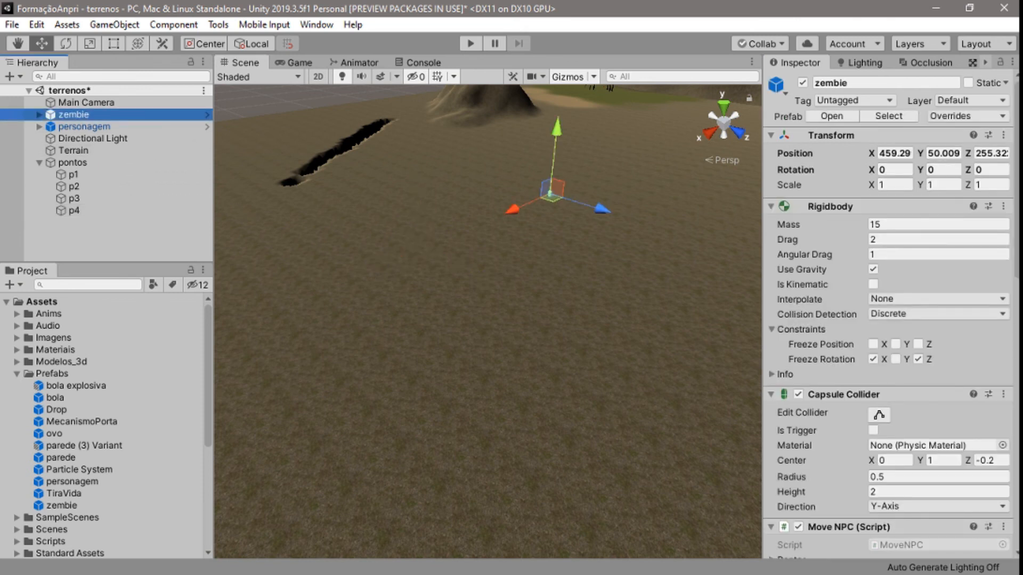
scroll(972, 383, down, 10)
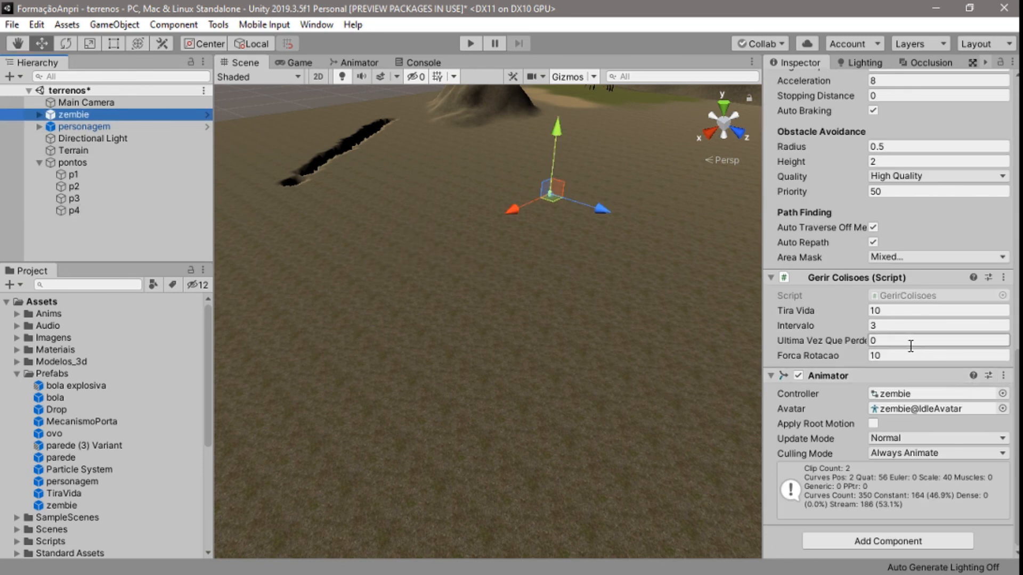
scroll(898, 329, up, 8)
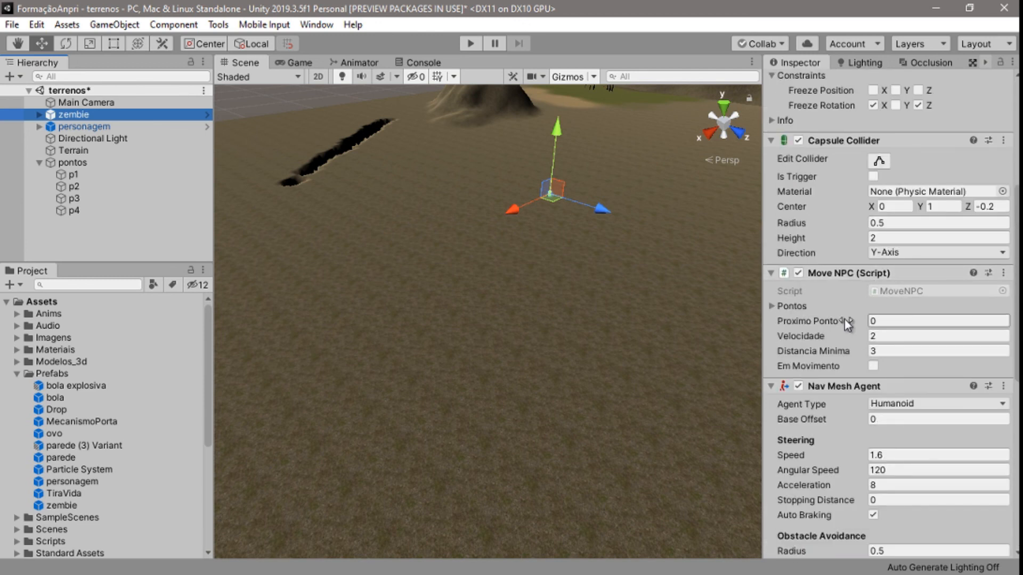
click(770, 306)
click(874, 320)
text(0)
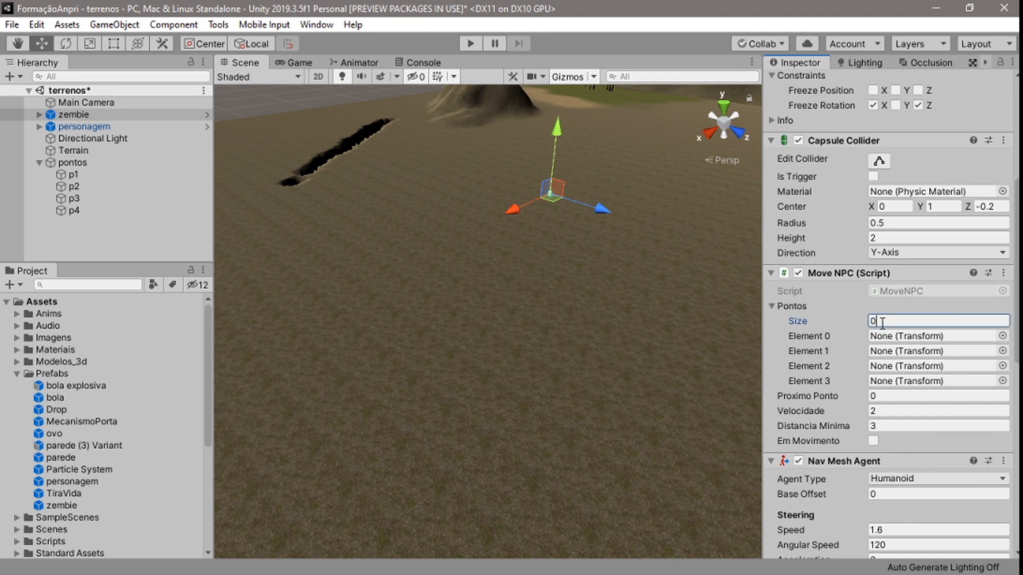
key(Return)
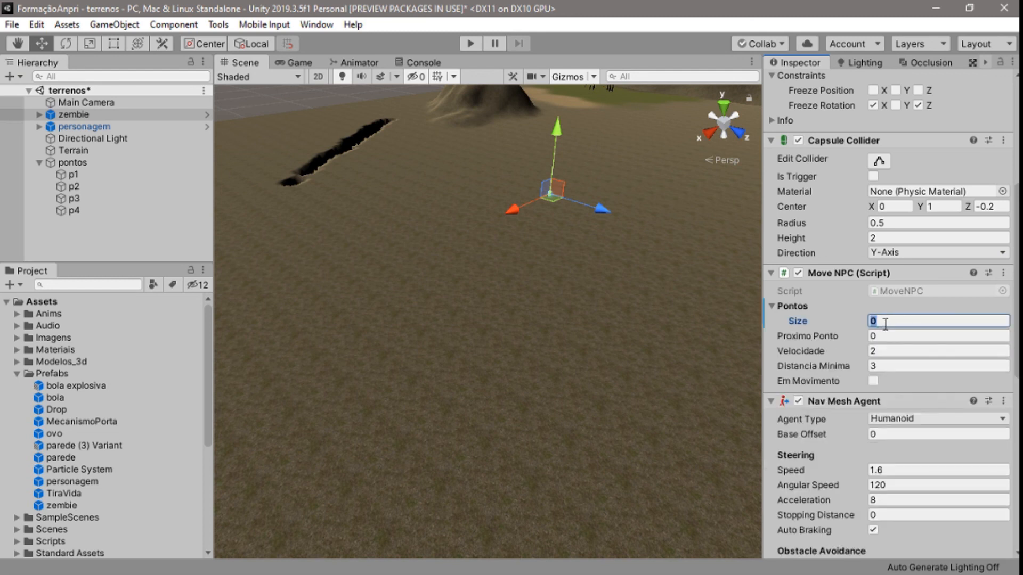
text(4)
key(Return)
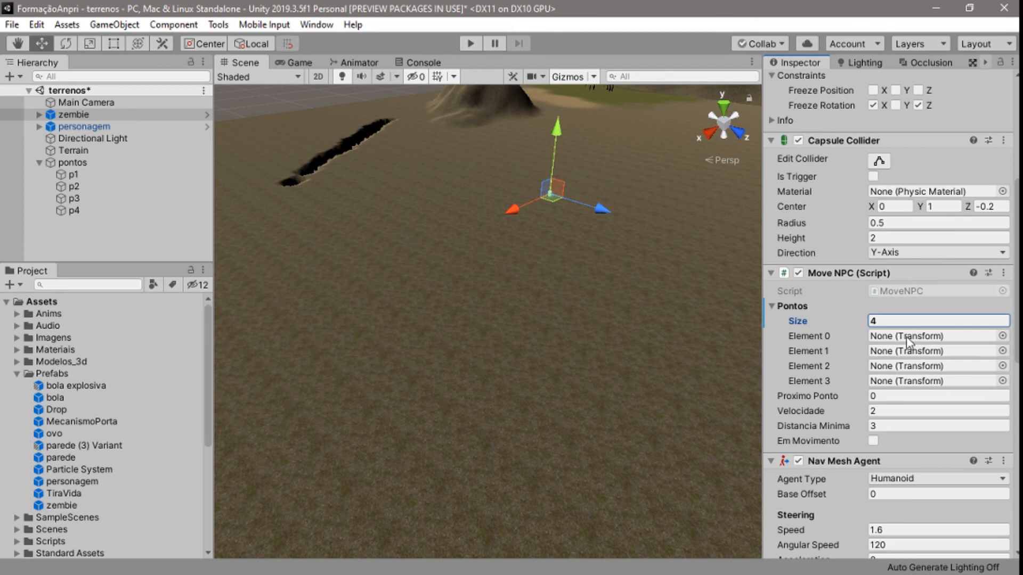
- Assign p1, p2, p3 and p4 to Elements 0 to 3 of the zembie's Pontos array
drag(75, 174, 874, 334)
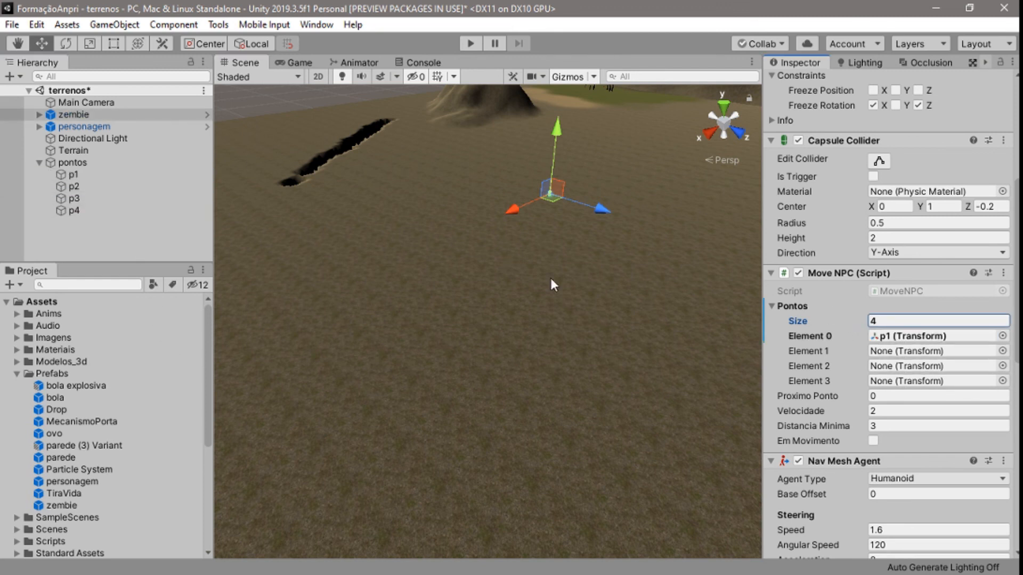
drag(80, 181, 877, 346)
drag(73, 198, 879, 365)
drag(71, 210, 893, 382)
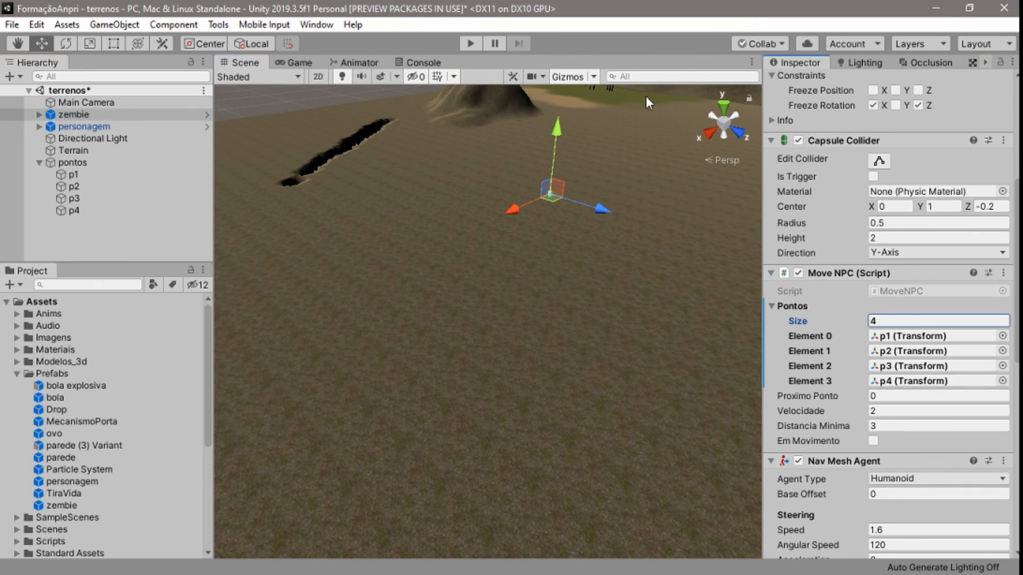
- Display the baked NavMesh and examine its coverage of the flat ground, trench, hills and trees
click(975, 63)
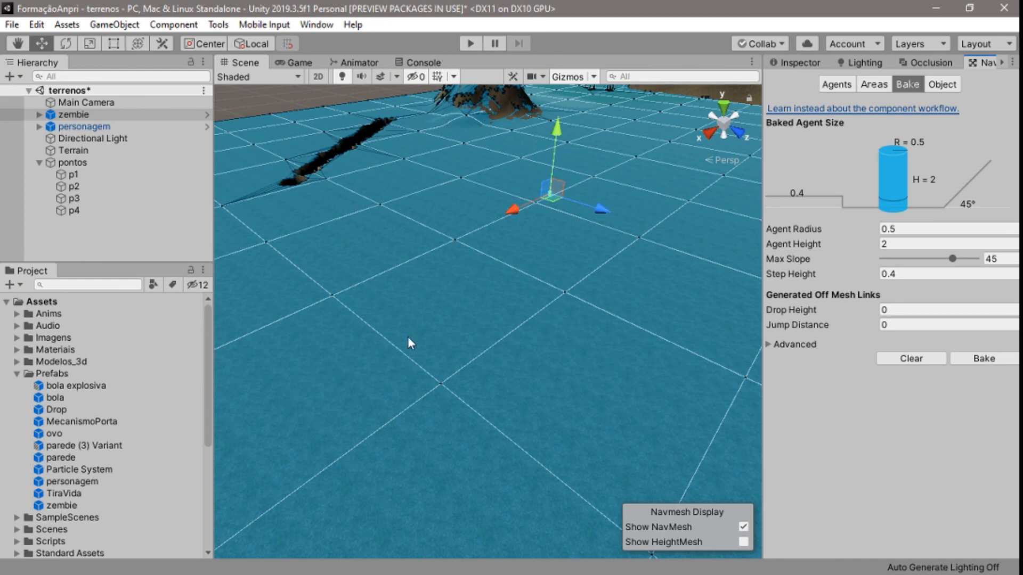
right_drag(560, 245, 581, 165)
middle_drag(261, 272, 461, 409)
scroll(427, 455, up, 2)
scroll(500, 352, down, 3)
scroll(541, 352, down, 3)
middle_drag(545, 354, 226, 447)
middle_drag(626, 472, 418, 469)
scroll(526, 311, up, 6)
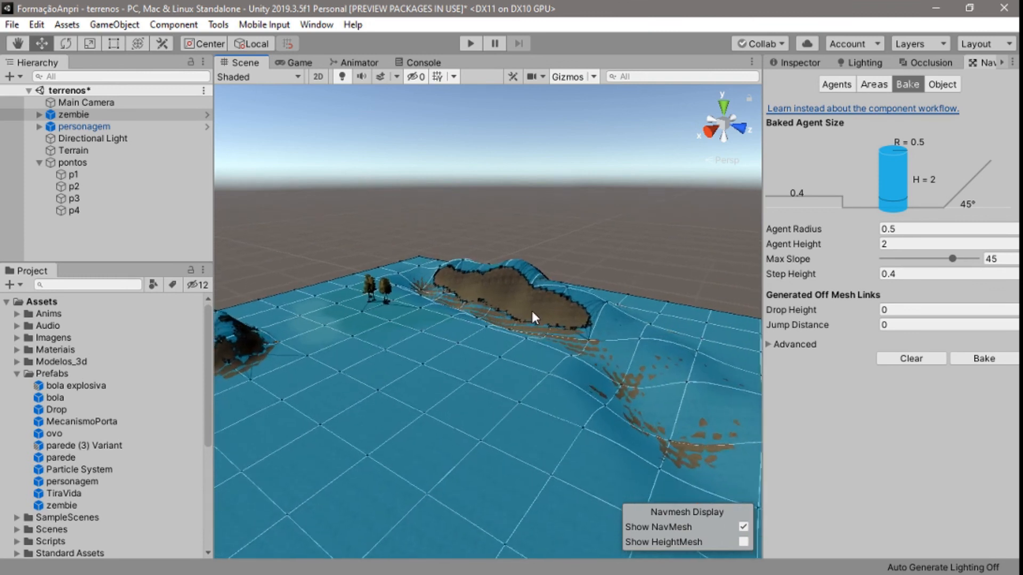
scroll(524, 279, up, 2)
right_drag(477, 390, 406, 449)
scroll(382, 377, down, 3)
middle_drag(379, 373, 540, 395)
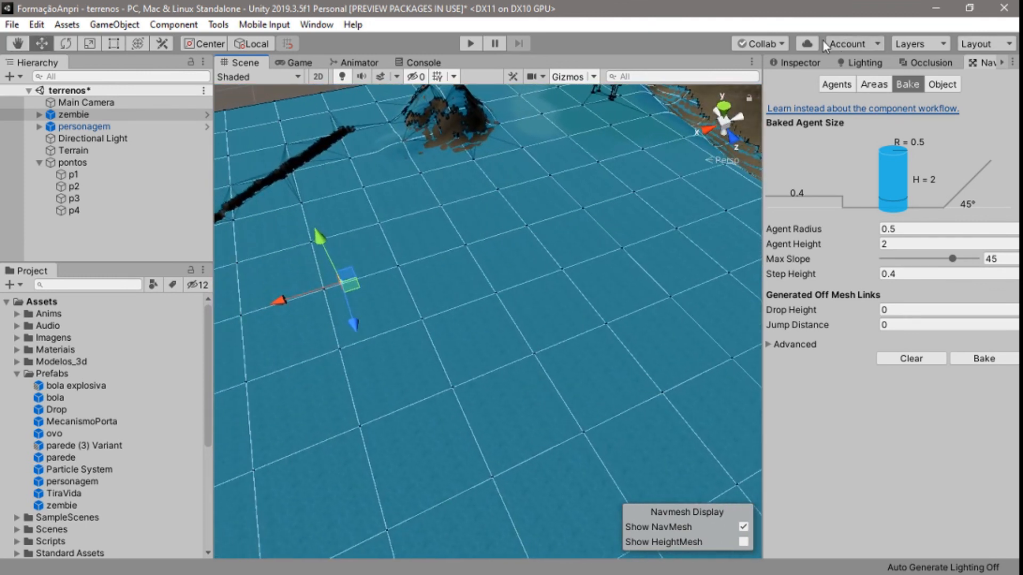
- Play-test the scene, follow the zembie's movement in the Scene view, and stop the test
click(788, 63)
click(468, 45)
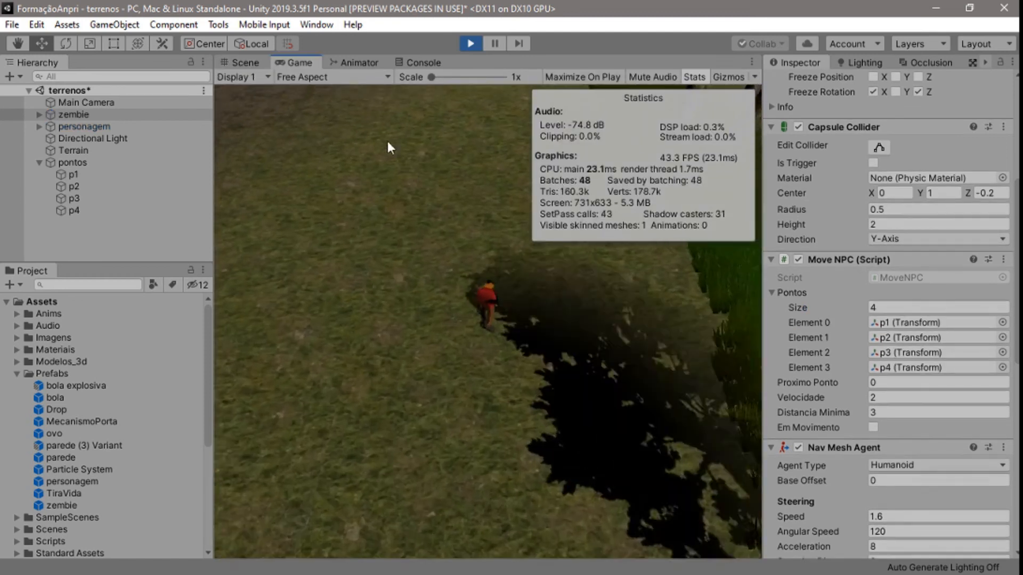
click(253, 61)
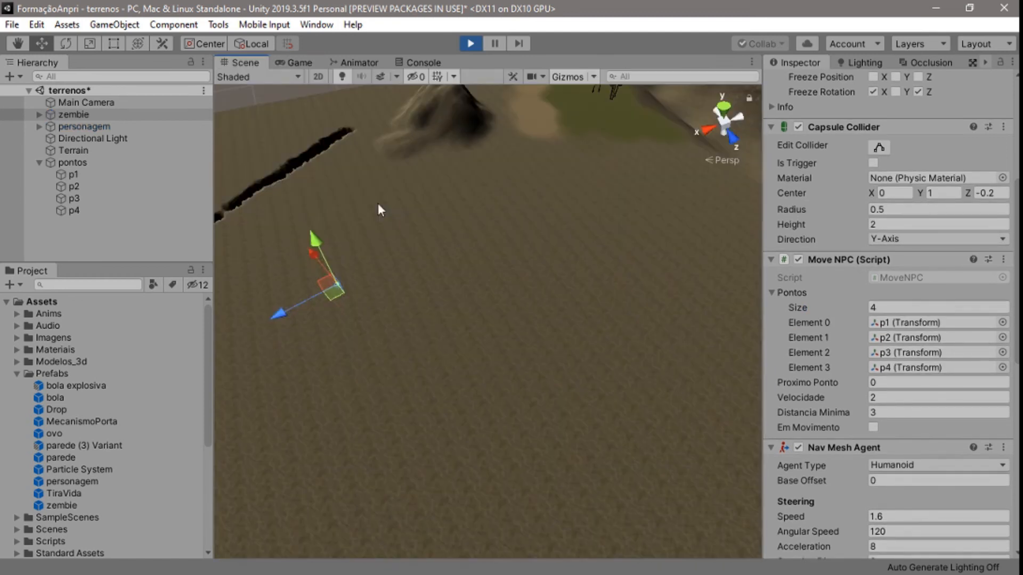
middle_drag(471, 300, 512, 363)
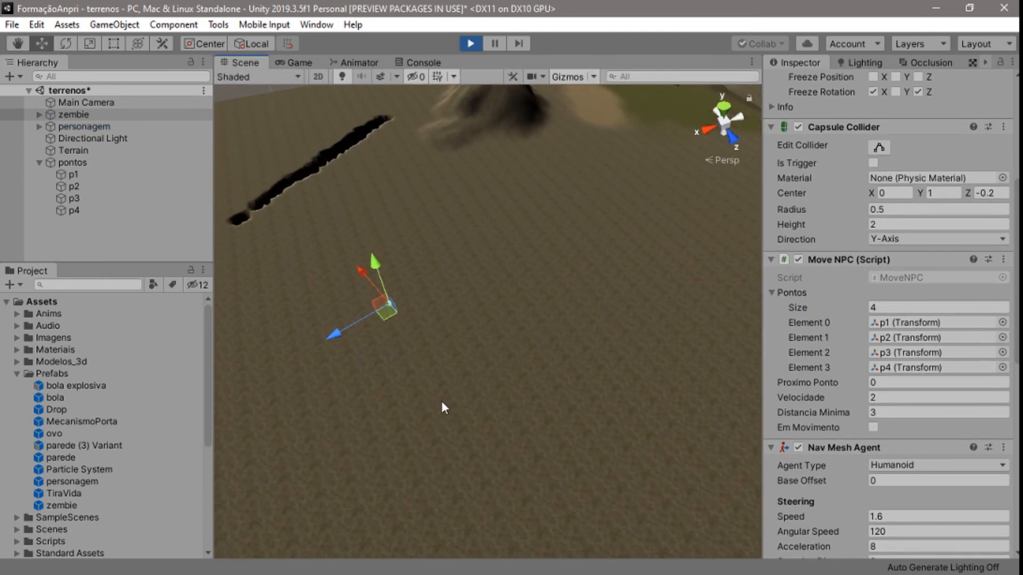
key(f)
scroll(559, 309, down, 5)
right_drag(553, 318, 406, 337)
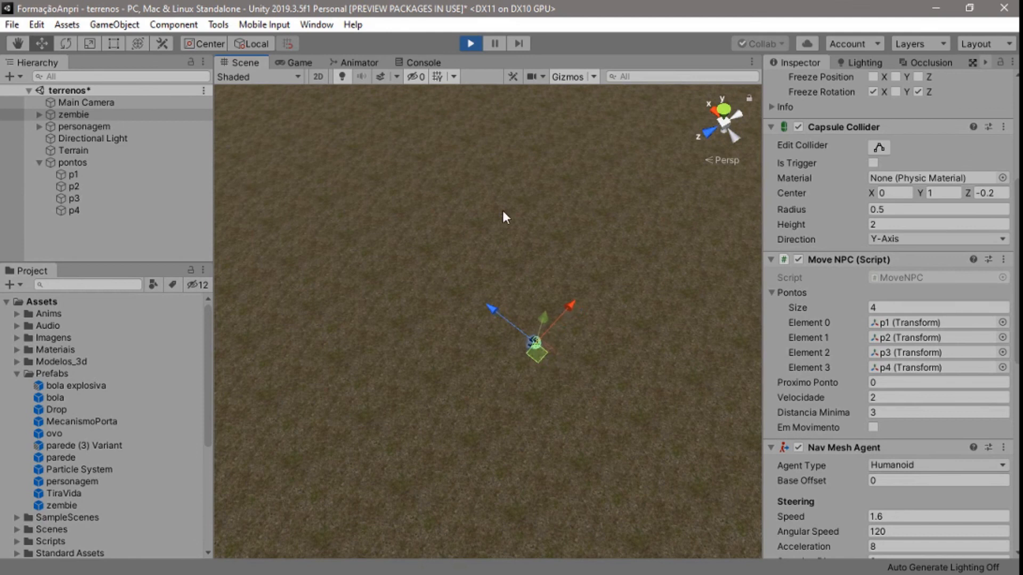
click(471, 48)
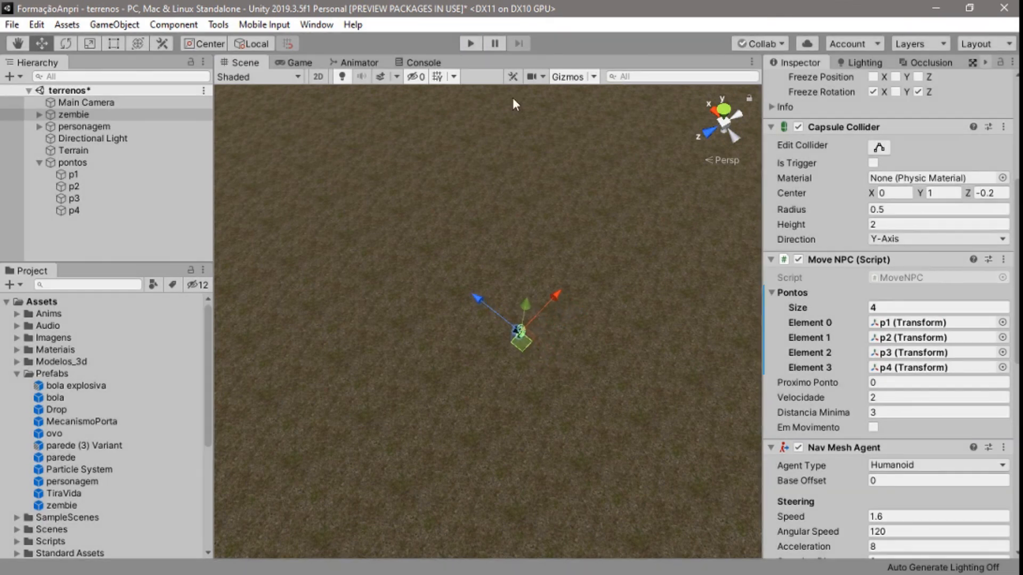